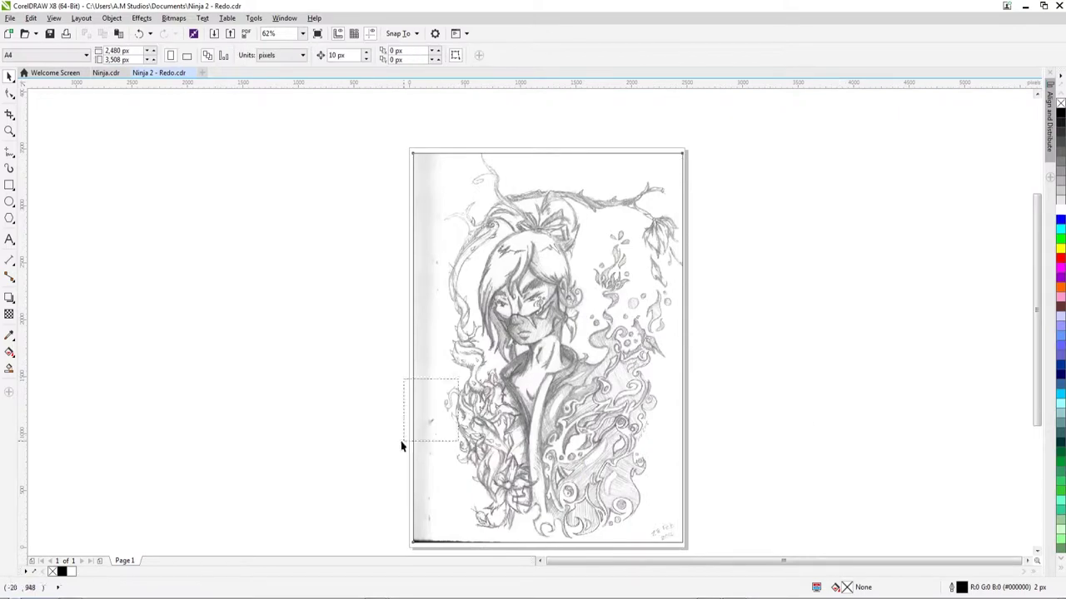
Activate the Pen tool and set magenta as the default outline colour for new graphic objects only
scroll(506, 273, up, 4)
click(9, 151)
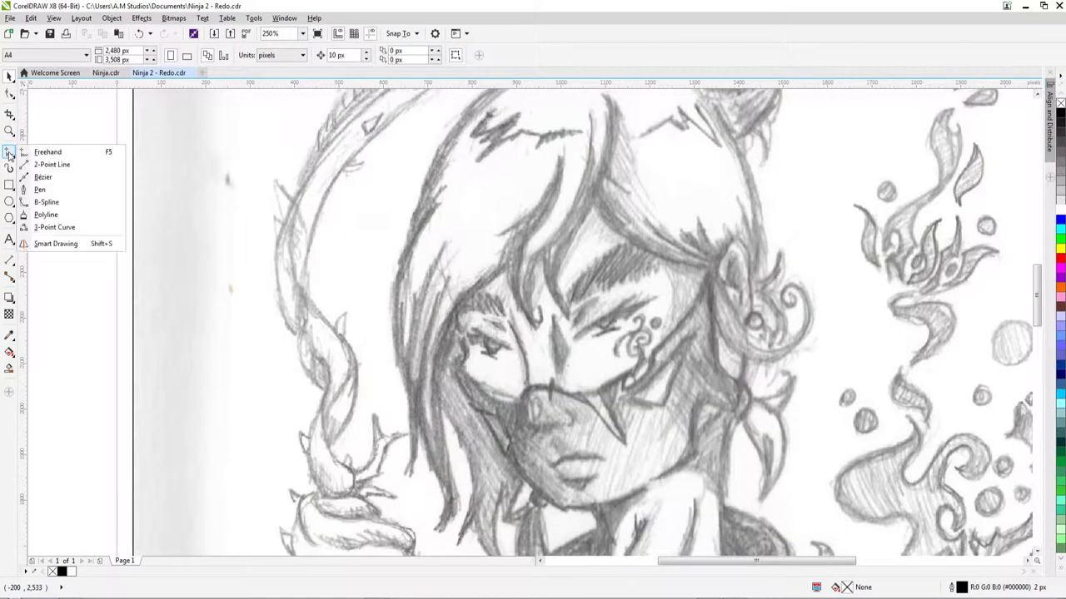
click(50, 151)
click(1060, 270)
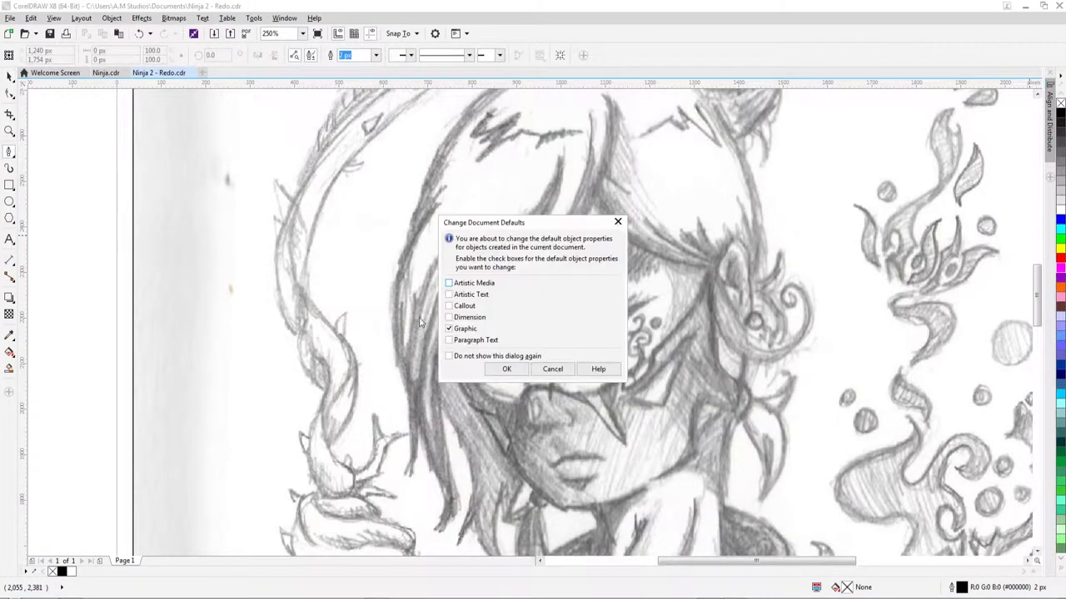
click(506, 369)
Start a pen curve at the small hook beside the lower flowers and trace around the rounded bump
scroll(506, 370, down, 3)
scroll(495, 429, up, 5)
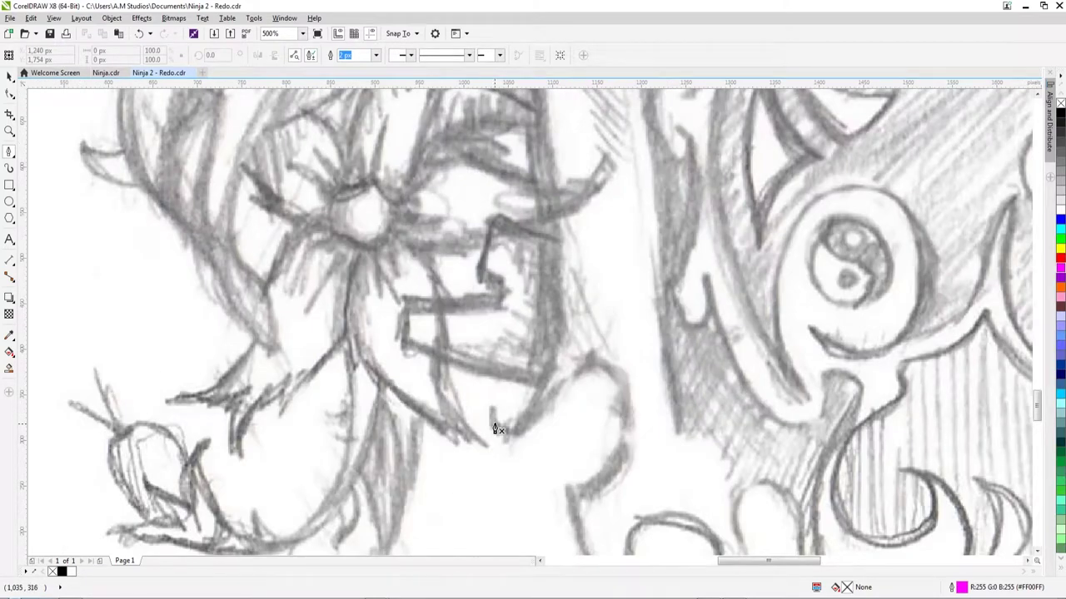
drag(494, 430, 571, 388)
drag(550, 437, 630, 457)
click(571, 492)
scroll(571, 492, up, 1)
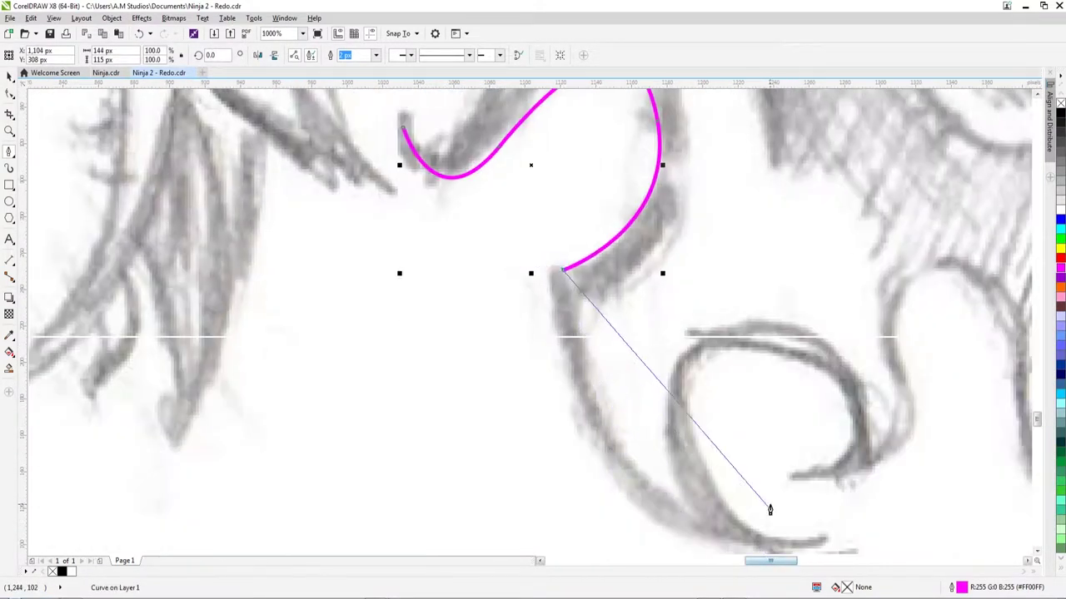
Continue the curve around the open curl and second bump to the pointed tendril at the robe's lower edge
scroll(749, 517, down, 1)
drag(714, 447, 821, 459)
scroll(714, 447, down, 1)
scroll(363, 227, up, 1)
click(315, 342)
drag(366, 438, 410, 423)
Trace the inner curl and outer edge of the striped flame shape up to its peak
drag(407, 372, 401, 563)
drag(371, 494, 588, 446)
click(580, 429)
click(466, 204)
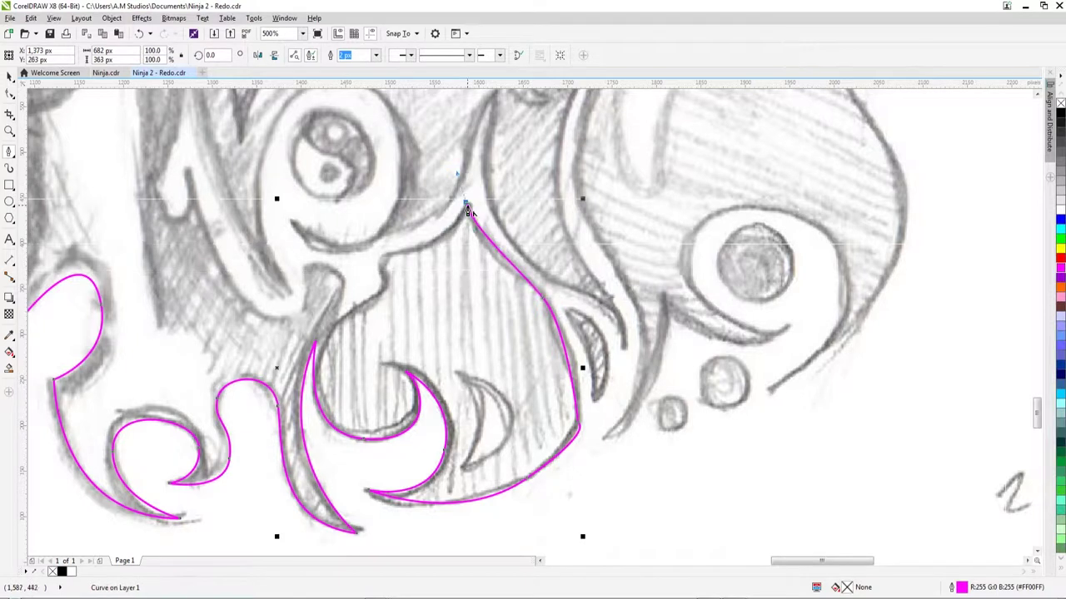
Trace from the flame's peak around the small rounded knob to the sharp tip beside the yin-yang circle
drag(380, 268, 370, 315)
drag(336, 266, 335, 268)
drag(293, 313, 287, 319)
drag(188, 170, 146, 118)
double_click(185, 278)
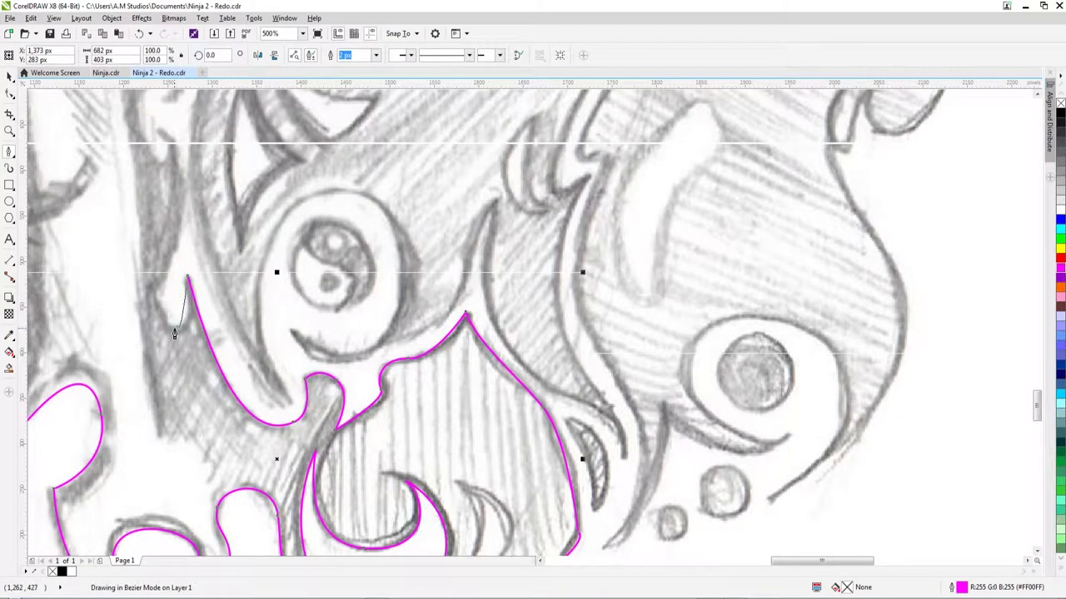
Extend the outline up the robe's inner edge through the two small hooks above the yin-yang level
scroll(407, 490, down, 4)
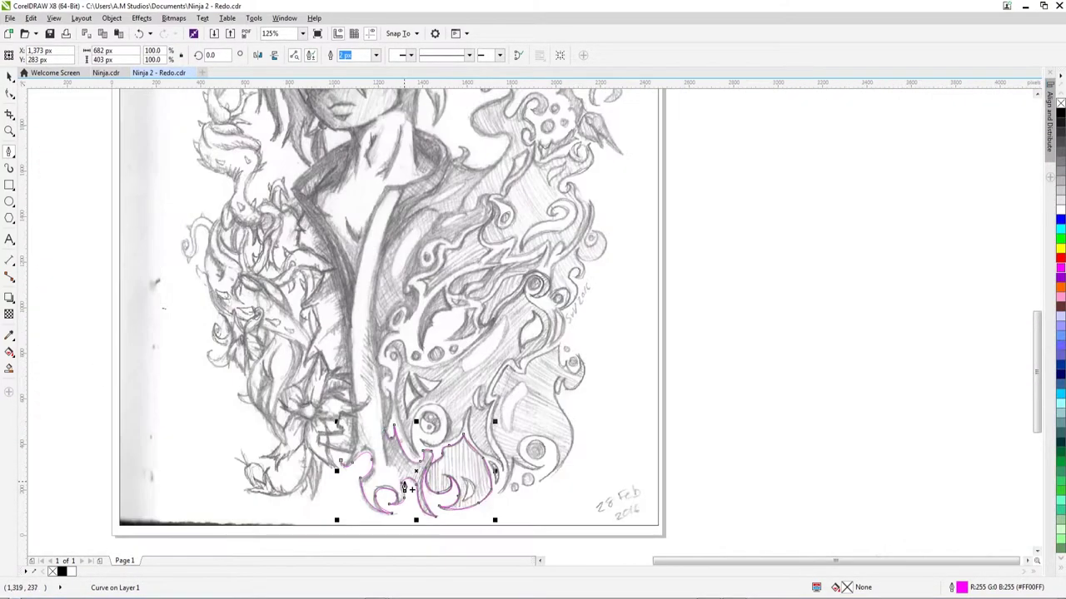
scroll(408, 490, up, 4)
drag(387, 287, 367, 317)
double_click(353, 278)
drag(381, 236, 385, 260)
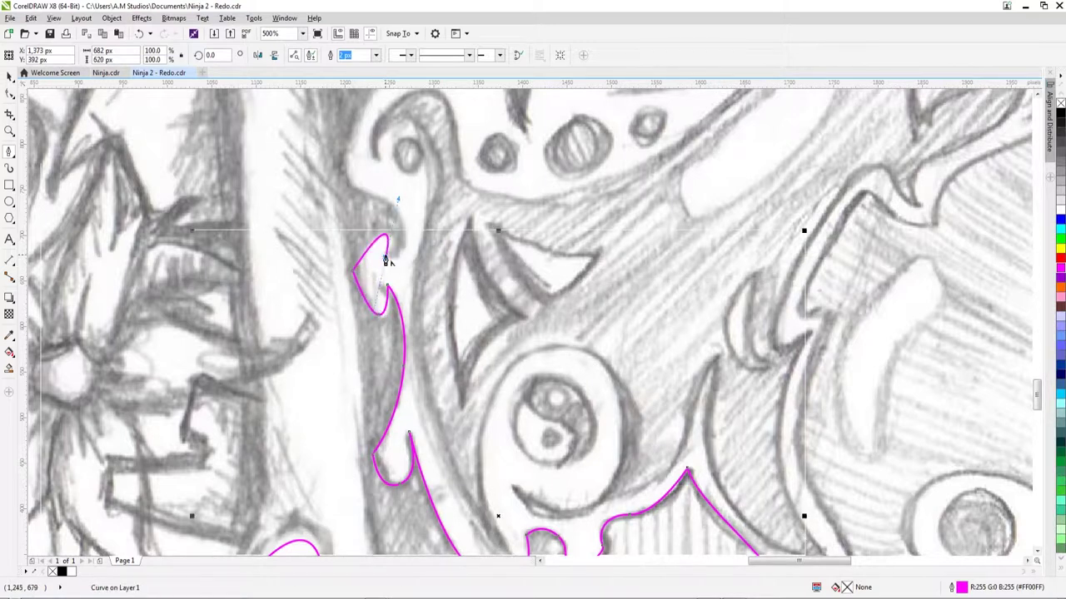
Trace the robe's inner edge upward around the lower looped curl and the crescent above it
scroll(361, 172, up, 2)
drag(404, 203, 417, 216)
scroll(427, 242, up, 2)
mouse_move(366, 342)
mouse_down()
mouse_move(369, 352)
mouse_move(423, 345)
mouse_up()
drag(426, 293, 427, 295)
mouse_move(389, 246)
mouse_down()
mouse_move(388, 256)
mouse_move(363, 254)
mouse_up()
scroll(464, 204, up, 3)
Trace the upper looped curl of the robe pattern and end the curve past its top
drag(474, 358, 473, 333)
mouse_move(494, 285)
mouse_down()
mouse_move(528, 287)
mouse_move(495, 291)
mouse_move(442, 328)
mouse_move(409, 297)
mouse_move(439, 354)
mouse_up()
click(519, 274)
key(space)
Draw ellipses inside the two looped curls, rotating the lower one about 49.5 degrees to fit its loop
click(9, 201)
scroll(439, 353, down, 2)
drag(334, 468, 385, 497)
drag(385, 445, 364, 426)
drag(368, 512, 388, 523)
scroll(388, 523, down, 1)
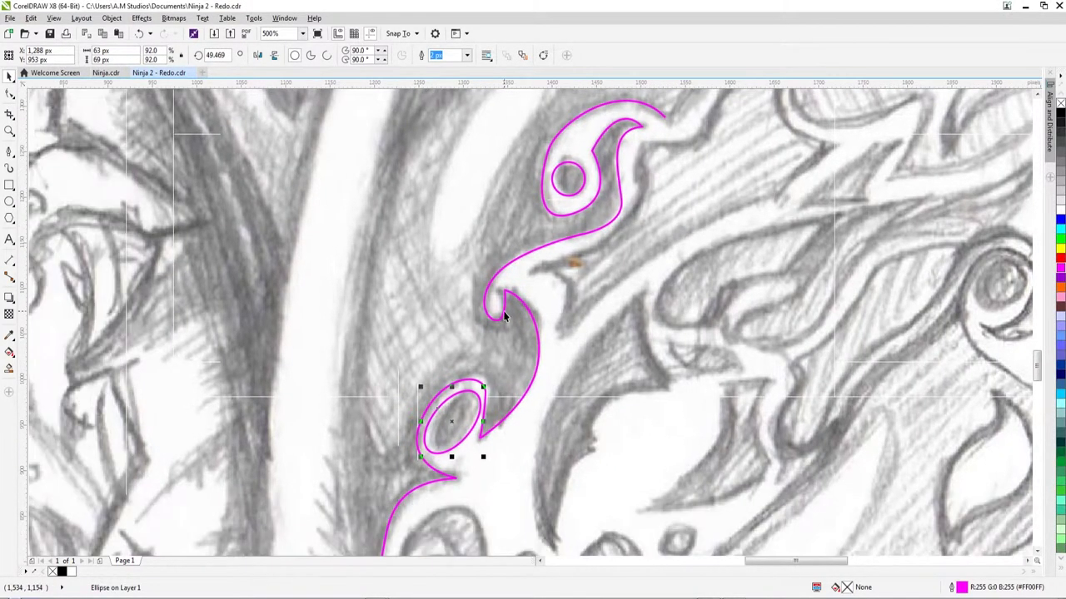
drag(503, 310, 386, 447)
Resume the curve at the upper loop's open end and trace to the long pointed flame tip and back
click(9, 152)
drag(484, 314, 637, 313)
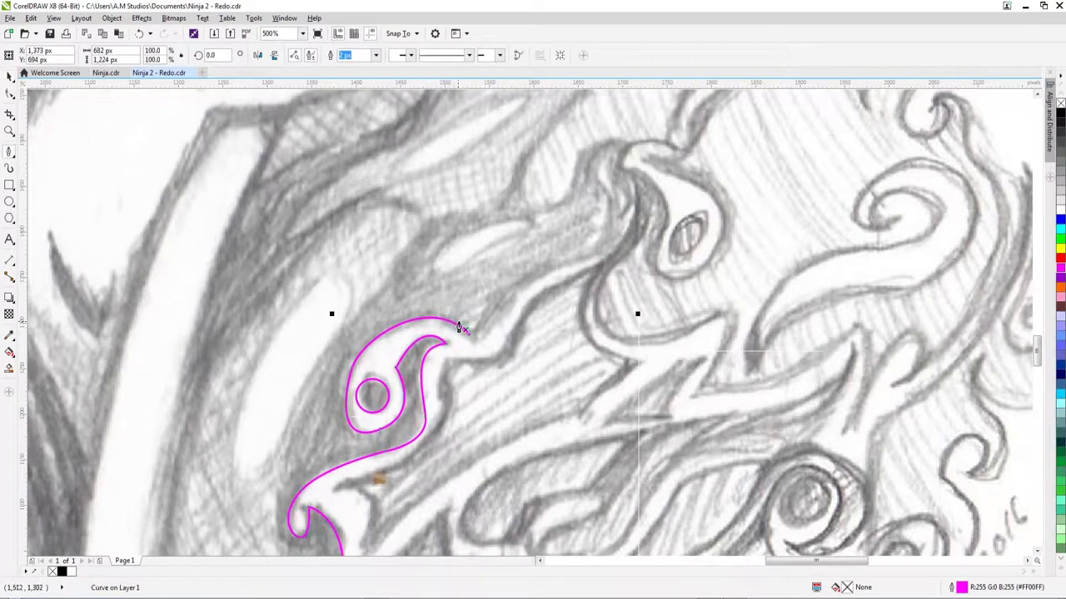
click(594, 250)
scroll(598, 282, down, 2)
scroll(598, 281, up, 2)
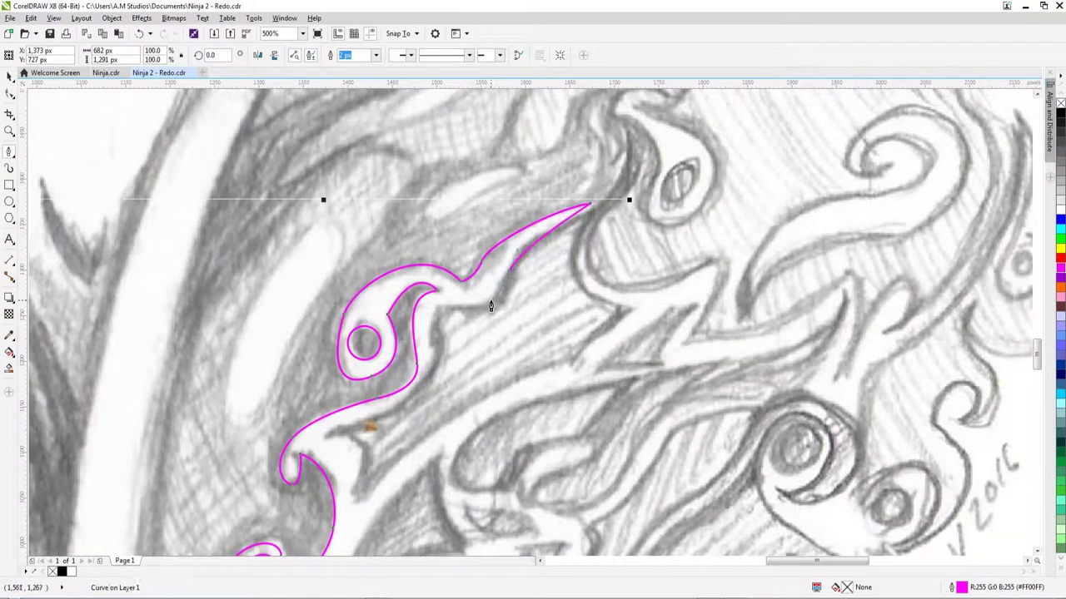
Trace the underside of the looped curl down to its notch, then along the long diagonal edge
click(434, 309)
click(414, 390)
click(326, 435)
click(367, 455)
click(360, 497)
drag(567, 361, 620, 339)
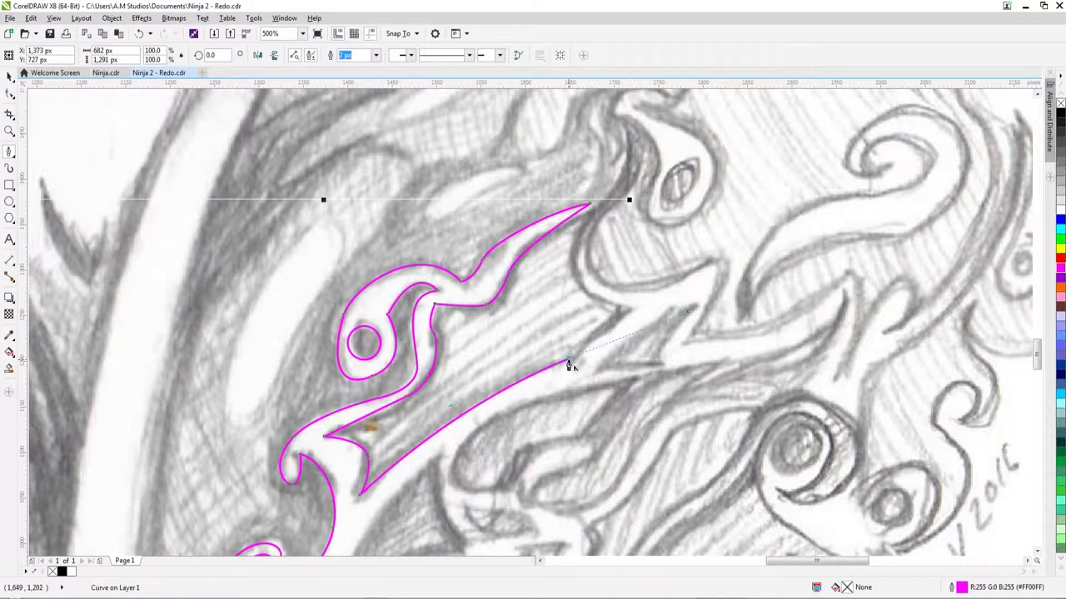
Trace the branching flame points across the middle of the sleeve, ending at the narrow rounded finger
drag(588, 210, 589, 229)
drag(716, 267, 785, 242)
click(689, 342)
drag(845, 277, 920, 195)
drag(844, 372, 850, 350)
click(884, 332)
Trace the sleeve's outer edge upward and around the small curl above the large spiral
scroll(975, 322, up, 2)
scroll(835, 278, down, 2)
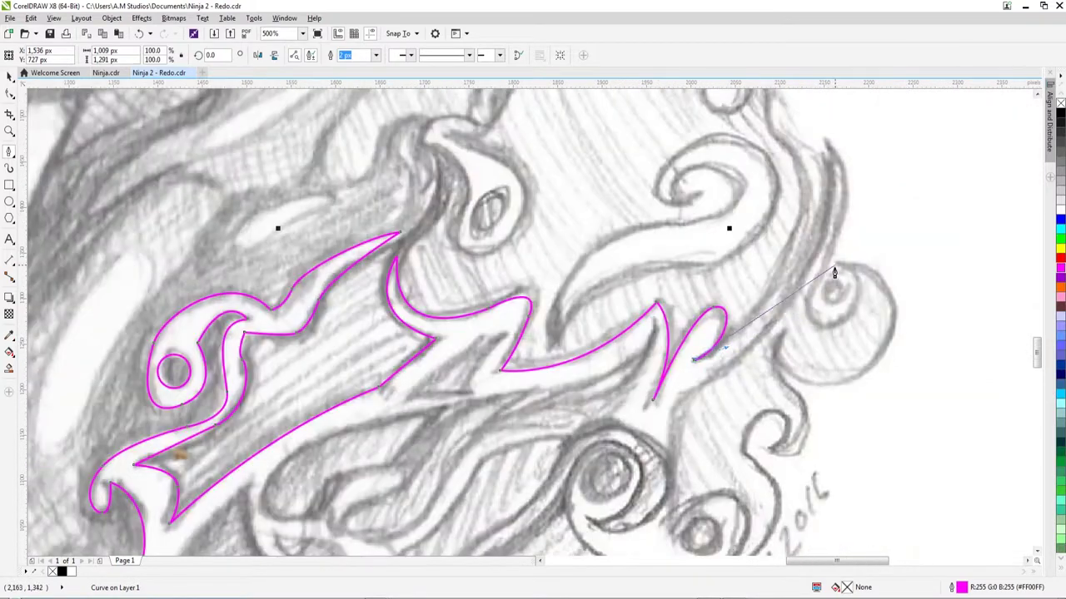
drag(713, 264, 708, 198)
drag(631, 173, 594, 187)
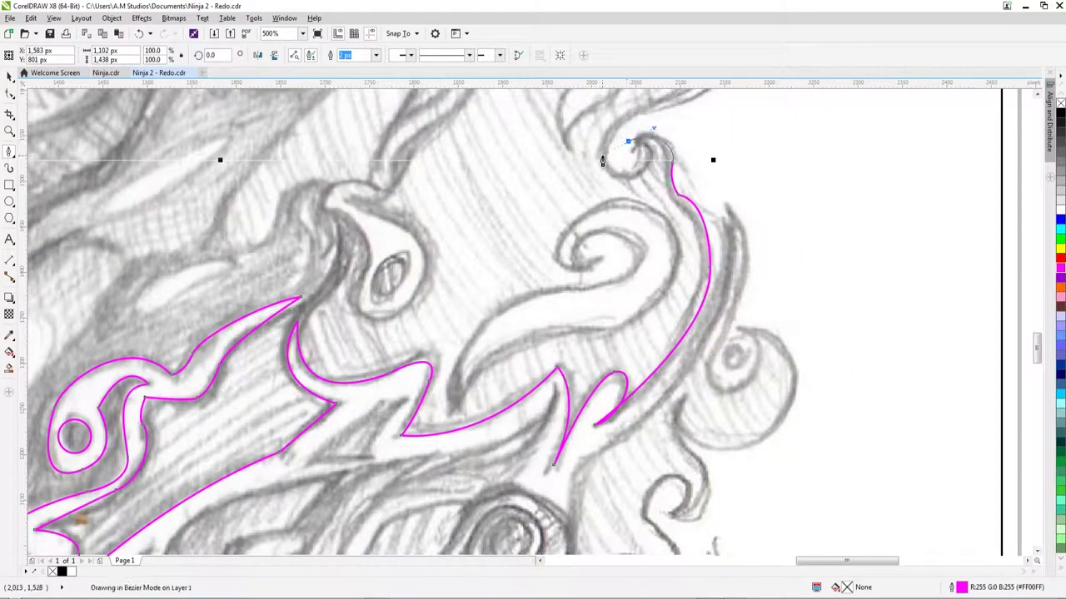
drag(629, 142, 678, 136)
scroll(635, 255, up, 3)
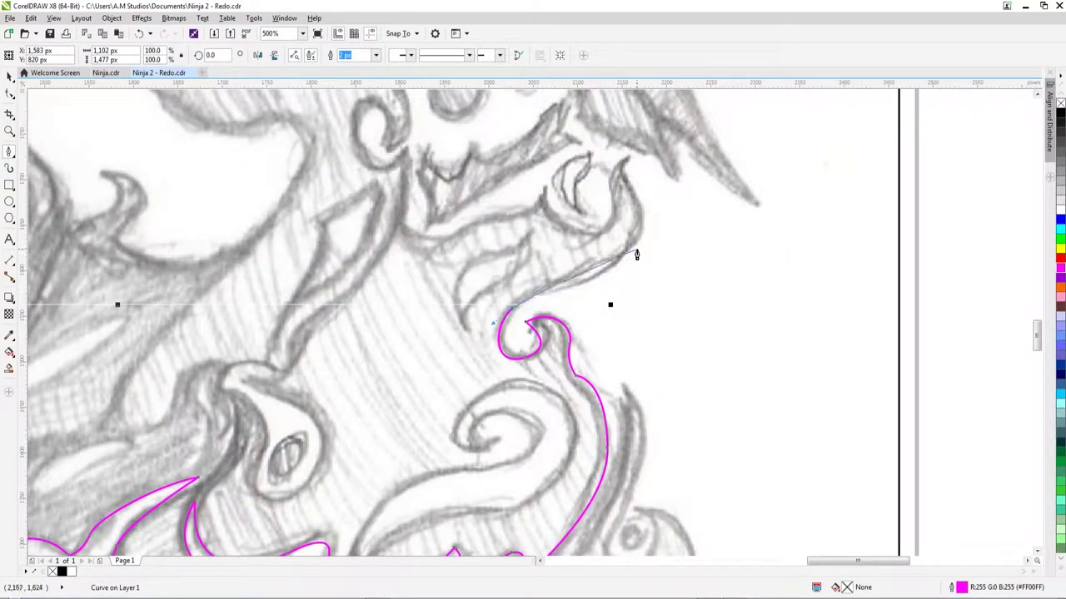
Reconnect the Pen tool to the curve's open end and trace the sleeve edge above the small curl
key(space)
click(10, 94)
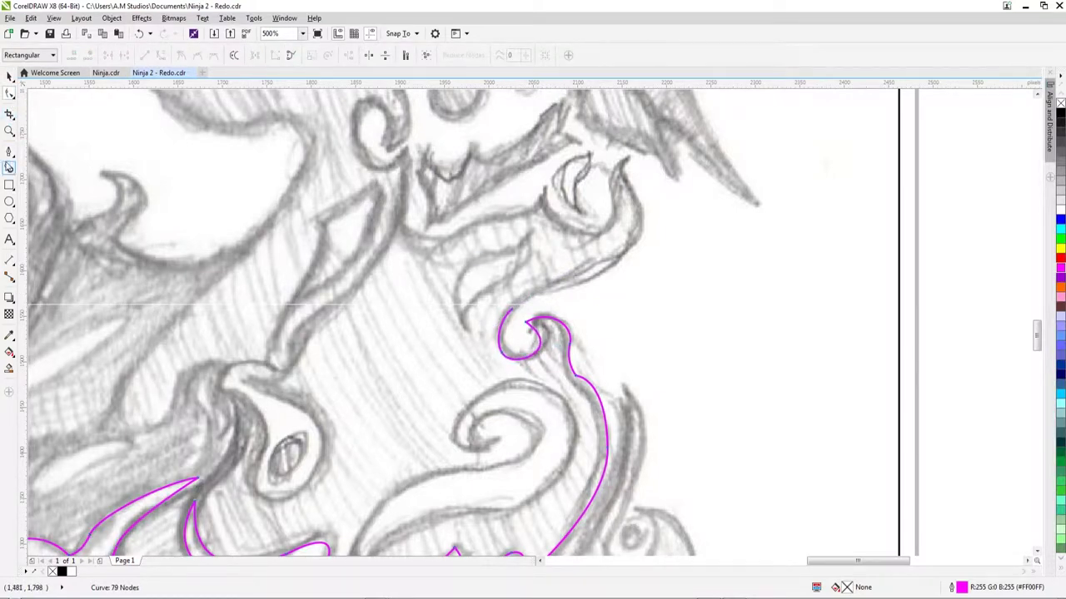
click(10, 153)
scroll(475, 266, up, 1)
click(510, 310)
drag(589, 279, 618, 273)
scroll(700, 306, up, 1)
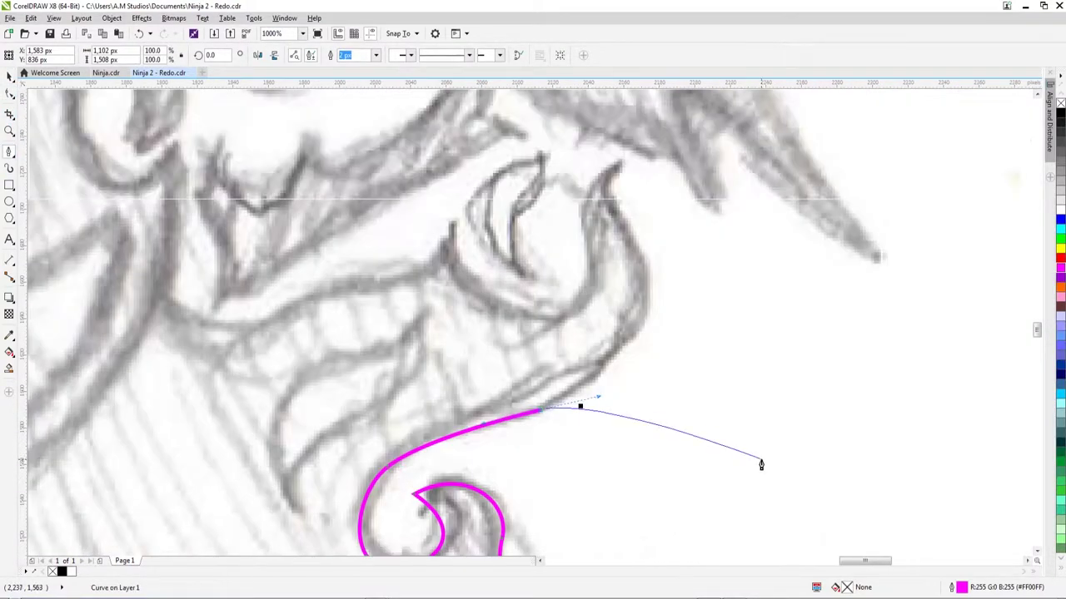
Trace around the sleeve's outer bend to the horn tip and back into the hollow beneath the crescent
scroll(652, 283, up, 2)
click(634, 352)
click(606, 244)
drag(541, 390, 497, 400)
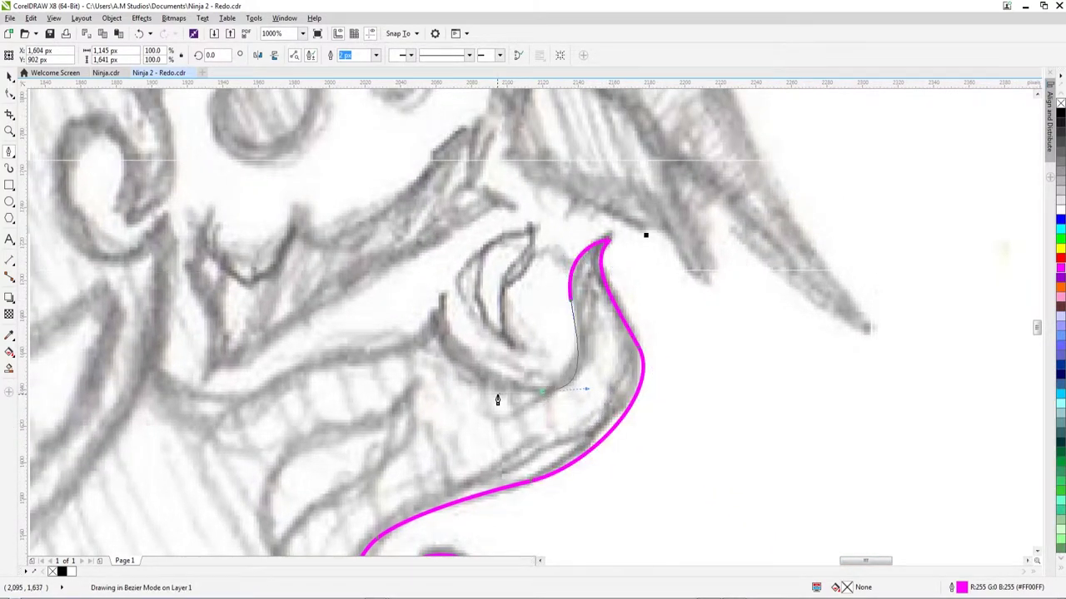
Trace from the hollow over the pointed crest and along the wavy edge to the vertical stem
click(441, 304)
click(371, 353)
drag(250, 393, 219, 435)
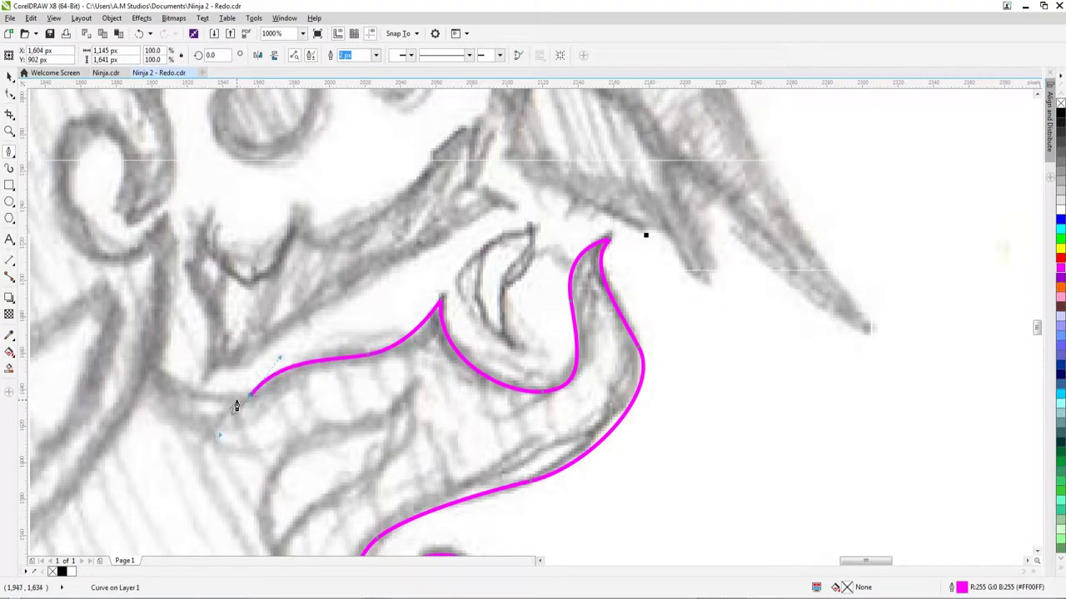
scroll(224, 390, down, 3)
scroll(459, 312, up, 3)
click(459, 311)
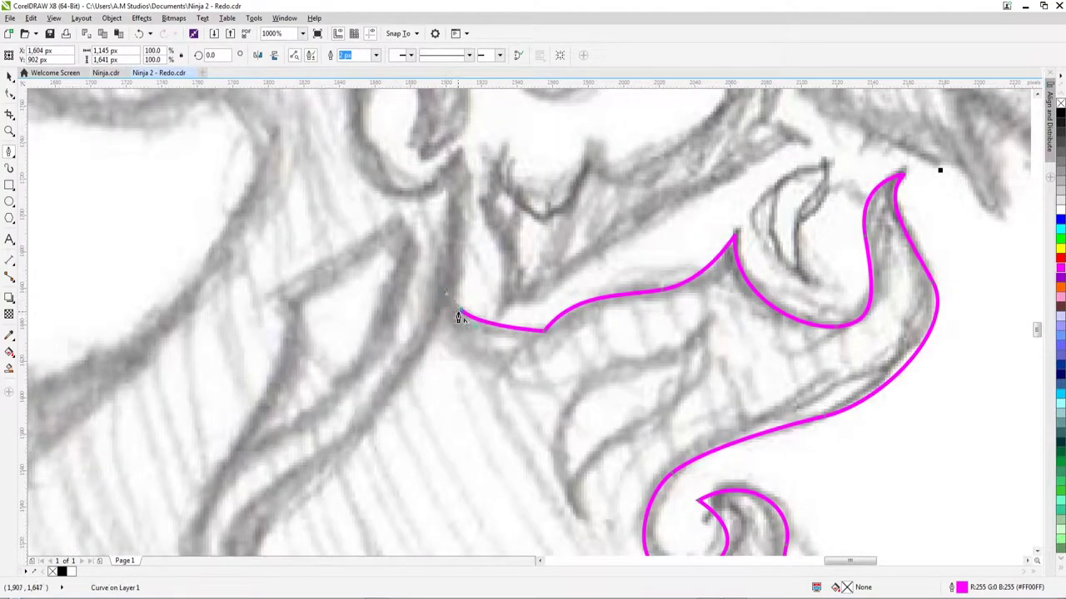
Trace up the vertical stem, around the small loop and along the edge beside the bubbles
scroll(476, 306, up, 2)
drag(476, 307, 486, 329)
mouse_move(409, 354)
mouse_down()
mouse_move(434, 332)
mouse_move(438, 235)
mouse_move(471, 290)
mouse_up()
scroll(471, 291, up, 2)
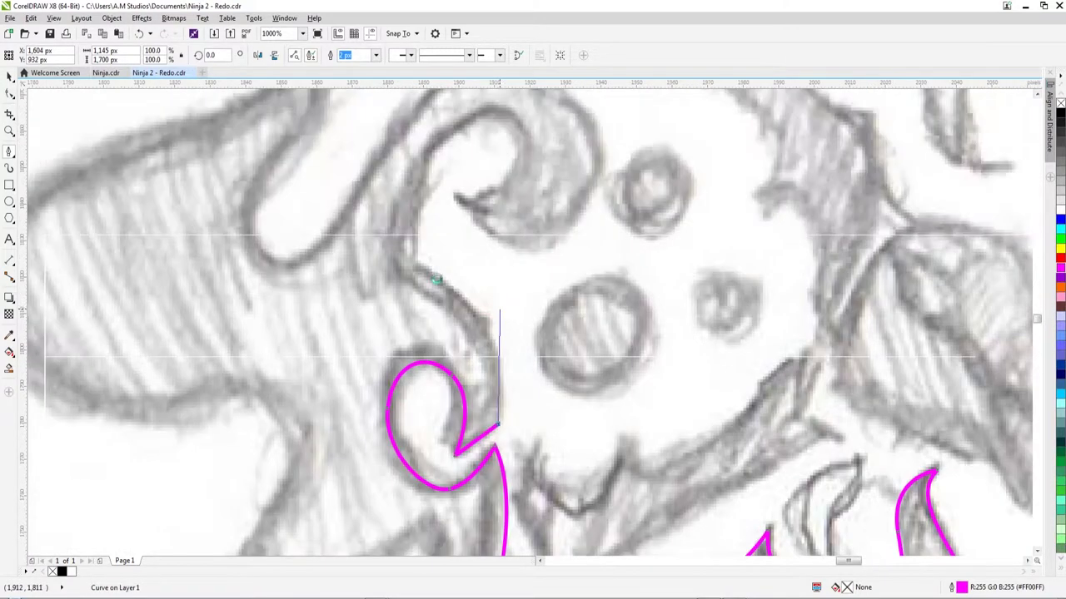
scroll(434, 280, down, 2)
Trace the large curl, the U-shaped hollow, the horn tip and the rounded bulge above the shoulder
drag(379, 275, 386, 286)
mouse_move(402, 240)
mouse_down()
mouse_move(430, 219)
mouse_move(409, 250)
mouse_move(471, 245)
mouse_move(487, 213)
mouse_up()
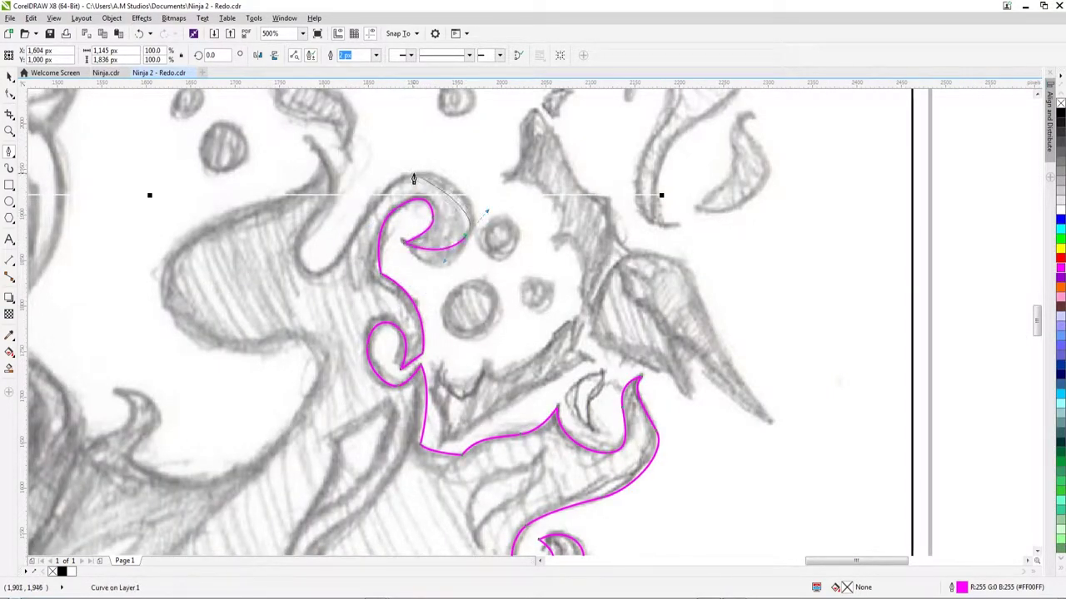
drag(308, 230, 305, 143)
drag(266, 203, 202, 233)
drag(164, 304, 166, 339)
drag(305, 402, 278, 440)
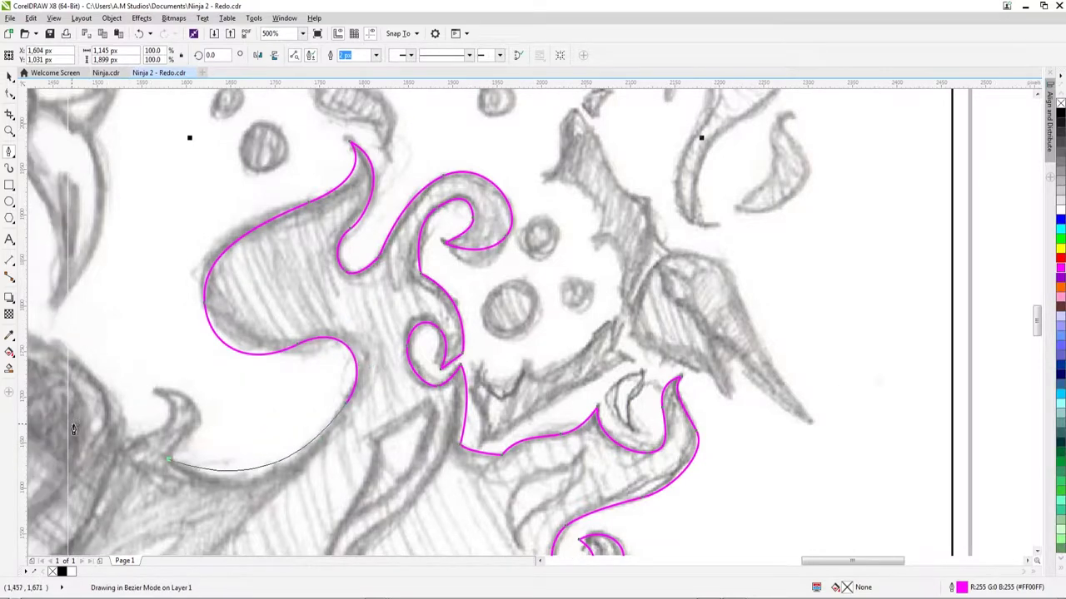
Trace the shoulder's upper edge and the small hooked flame up to the collar
scroll(124, 459, left, 1)
drag(139, 473, 139, 463)
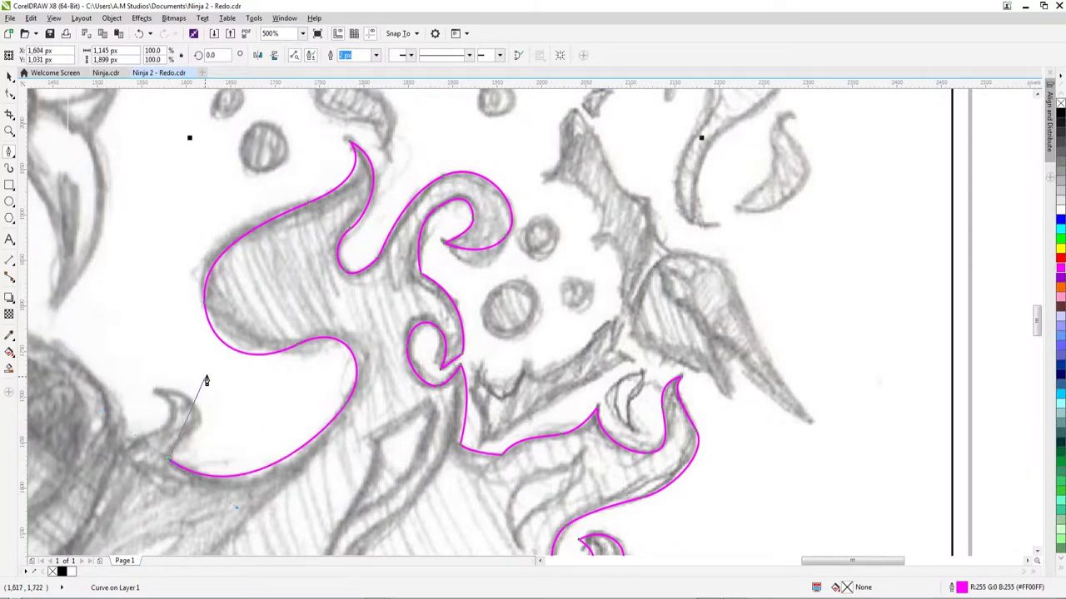
scroll(206, 380, left, 3)
scroll(207, 380, down, 1)
scroll(369, 305, left, 2)
drag(405, 371, 422, 372)
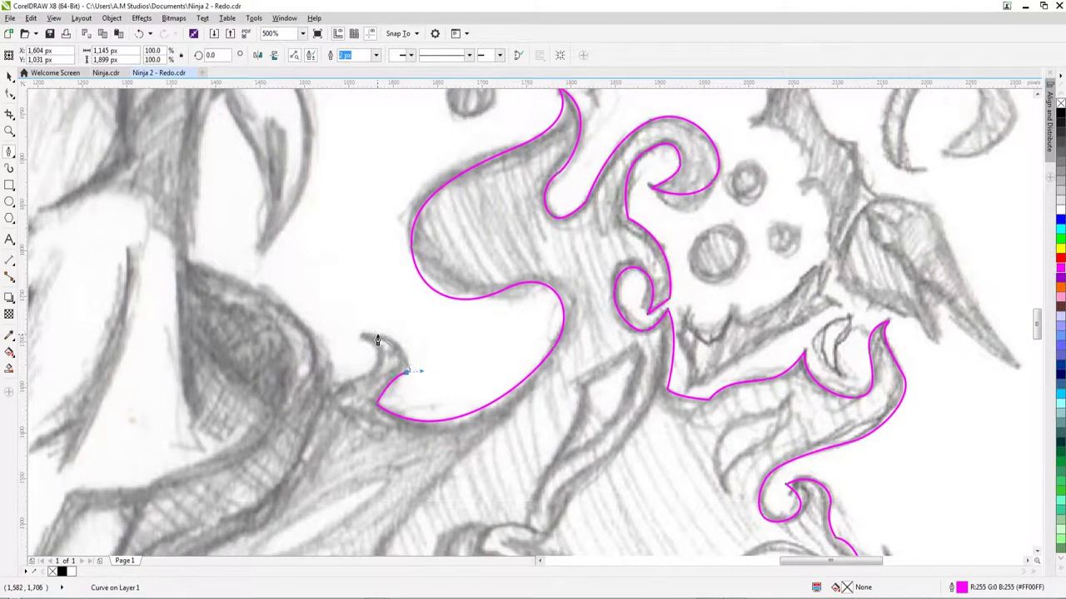
drag(356, 330, 310, 337)
drag(331, 388, 108, 333)
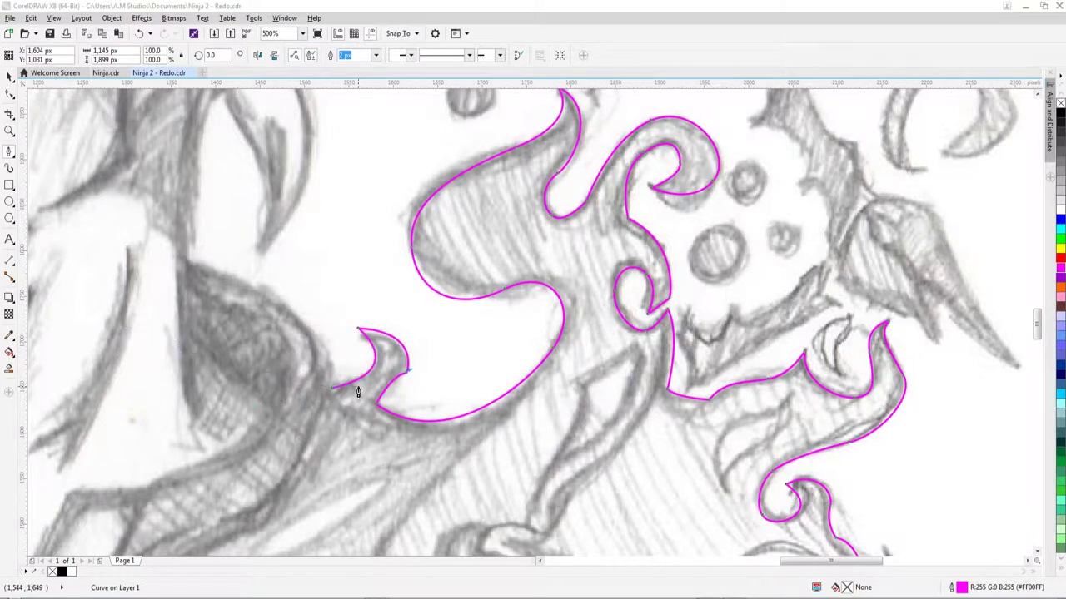
Trace the collar's top edge to the neck, then up the hair edge to below the ear ornament
scroll(227, 376, left, 5)
drag(428, 267, 292, 254)
scroll(369, 360, up, 3)
scroll(369, 359, right, 1)
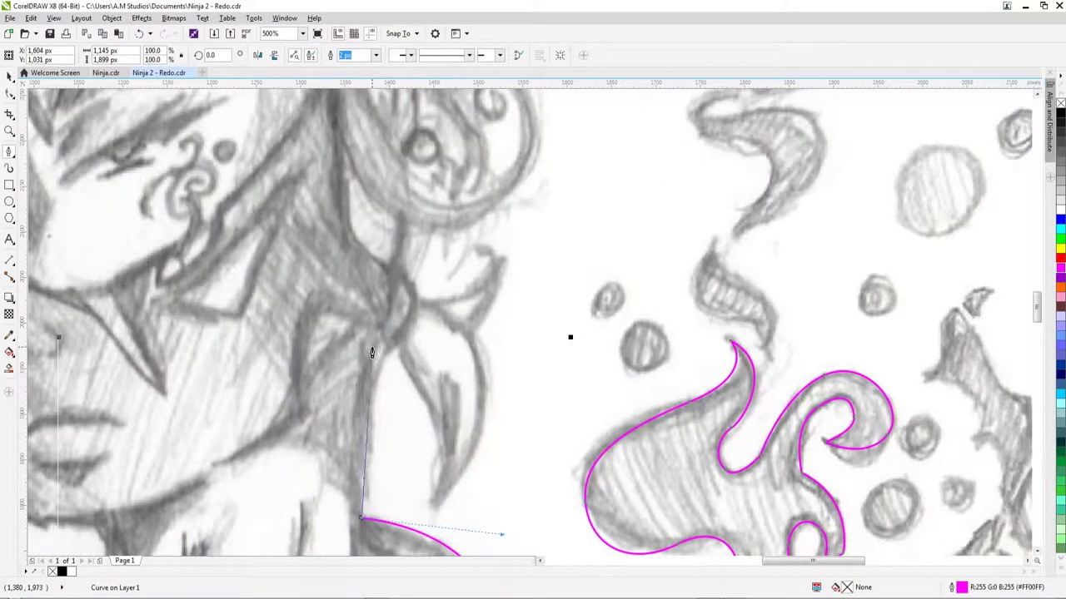
drag(371, 343, 413, 297)
click(402, 246)
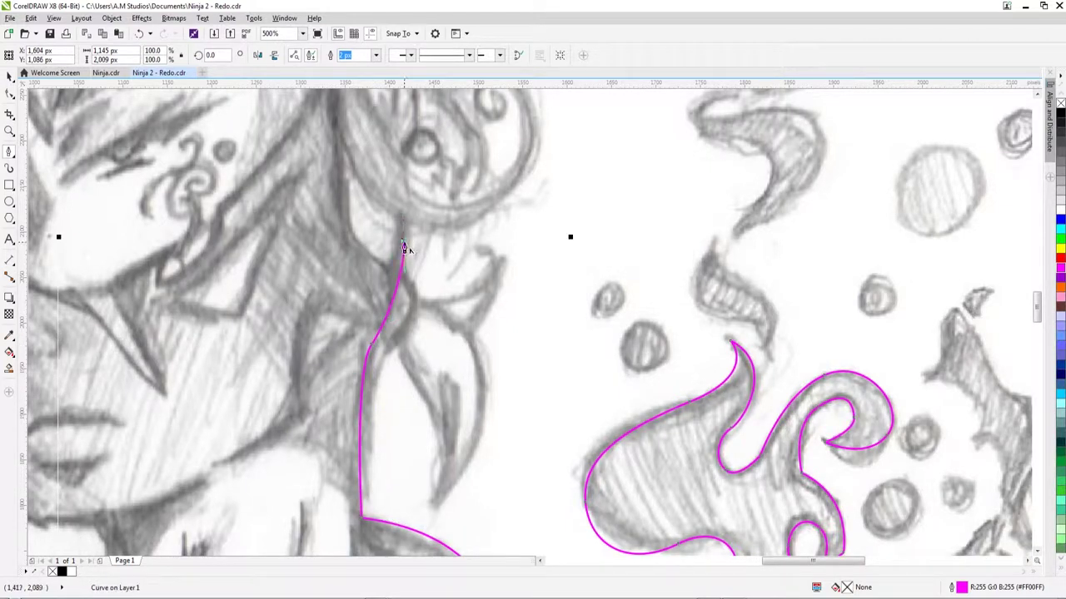
Trace the jagged strand tips directly beneath the ear ornament
drag(433, 213, 439, 241)
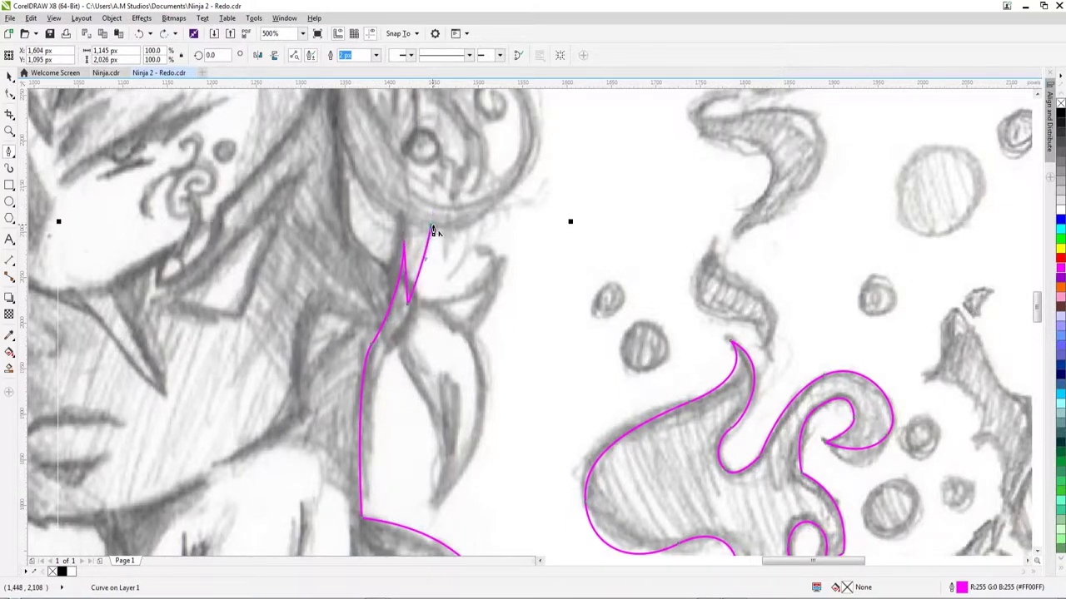
click(437, 273)
click(462, 235)
click(451, 270)
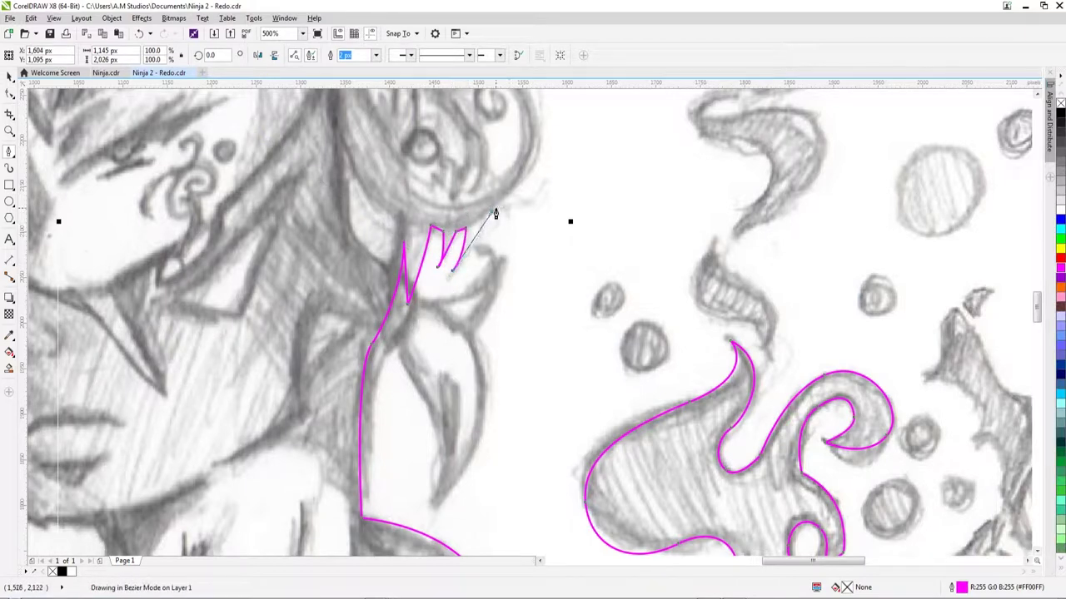
Trace the ear ornament's outer swirl and the pointed tip above it
scroll(492, 218, up, 3)
click(493, 291)
drag(441, 217, 413, 233)
scroll(488, 249, up, 3)
drag(441, 310, 52, 548)
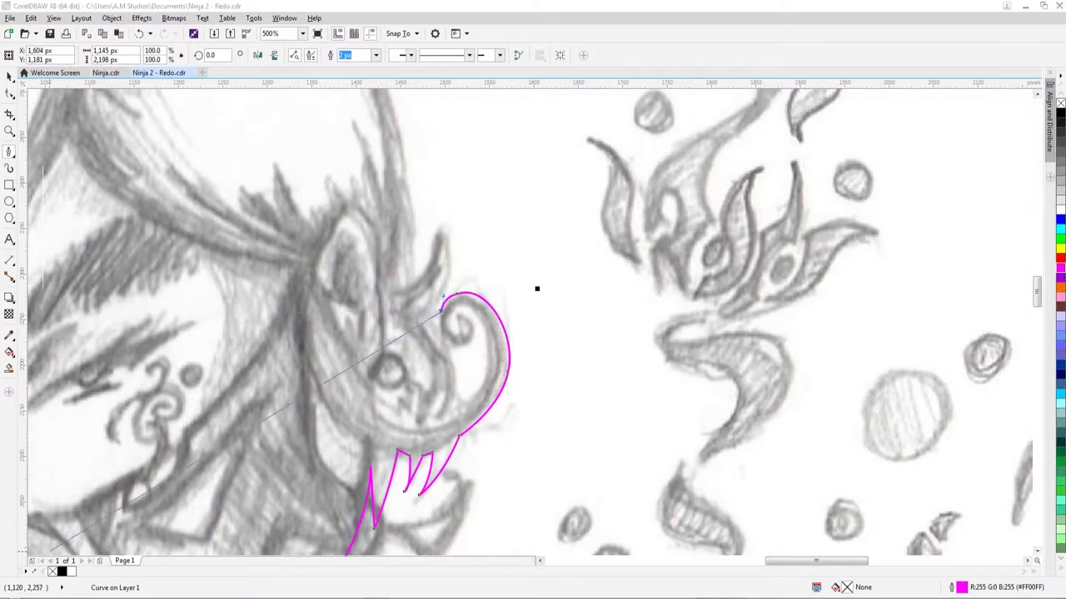
drag(440, 235, 439, 241)
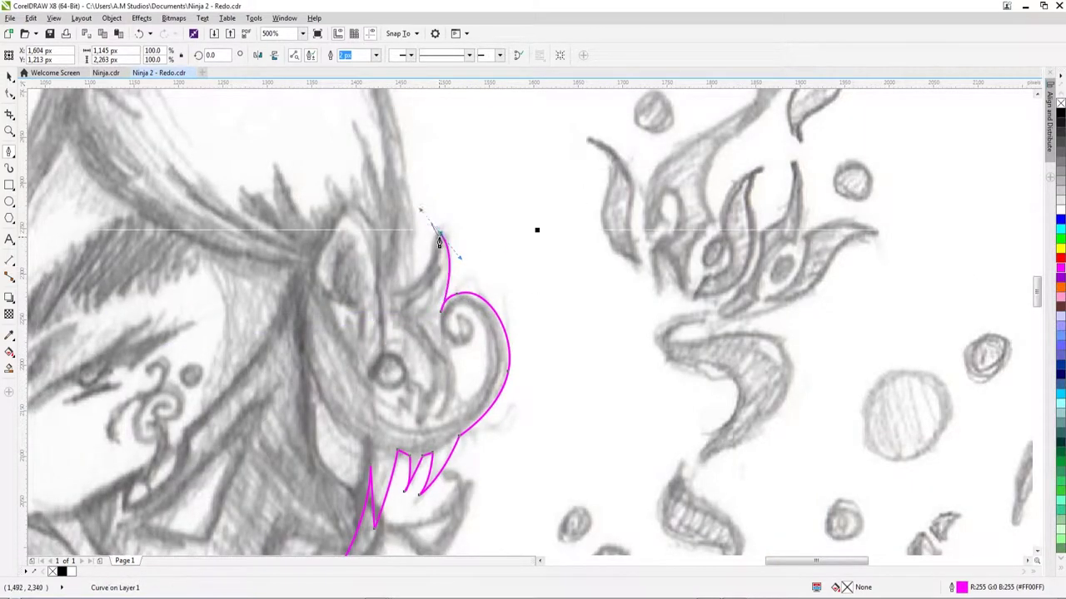
Close off the small point above the ear and trace the hair's outer edge up to the bow
scroll(410, 289, down, 2)
scroll(443, 358, up, 3)
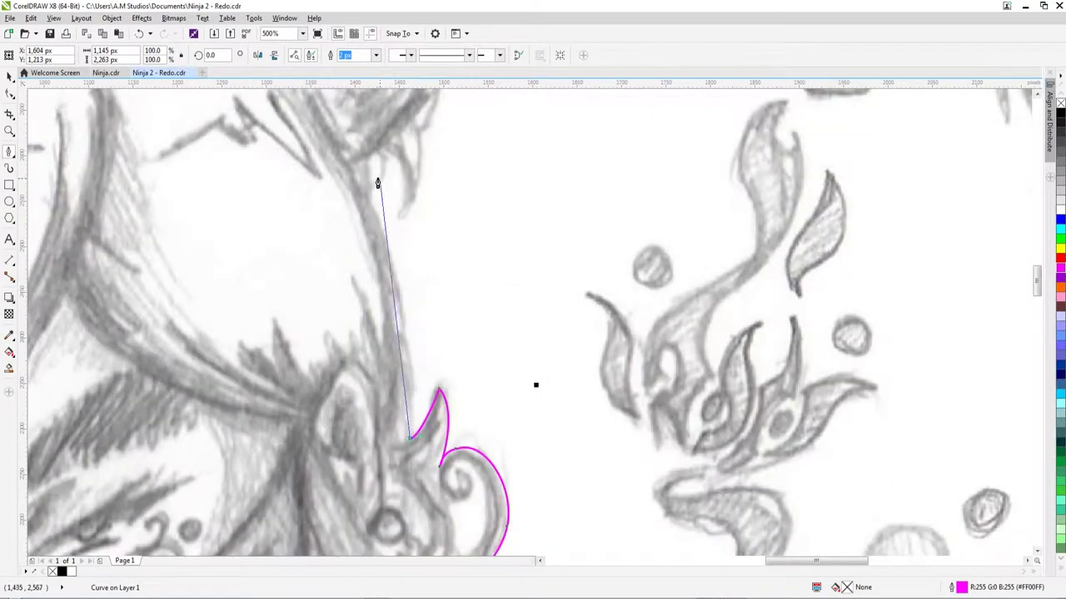
drag(440, 348, 392, 269)
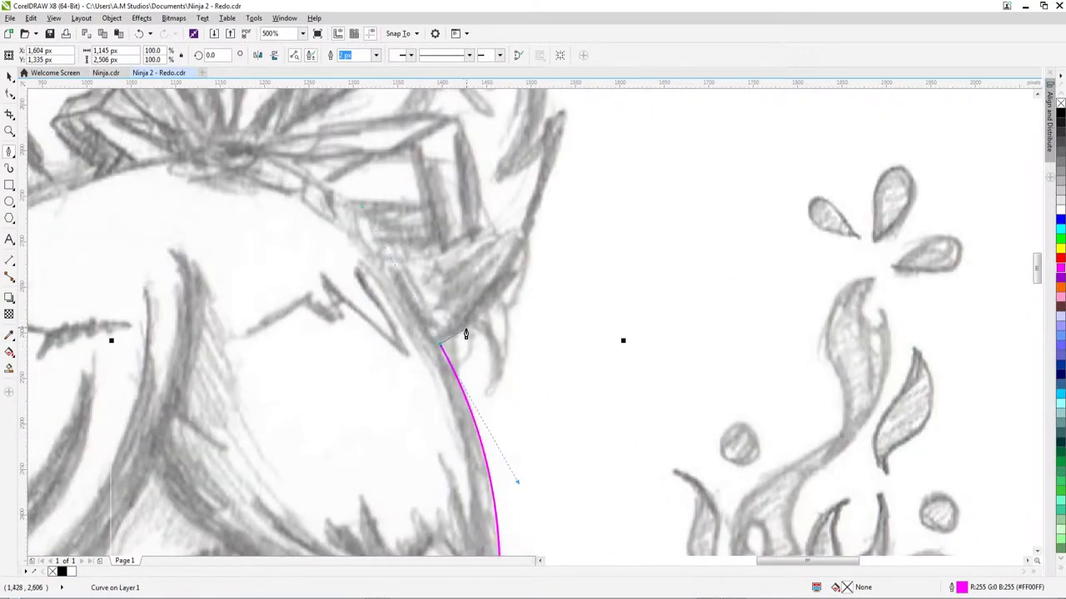
Trace the hanging ribbon tip below the bow and the long pointed strand rising beside it
click(489, 391)
drag(511, 308, 505, 252)
scroll(571, 179, down, 1)
click(547, 225)
click(504, 278)
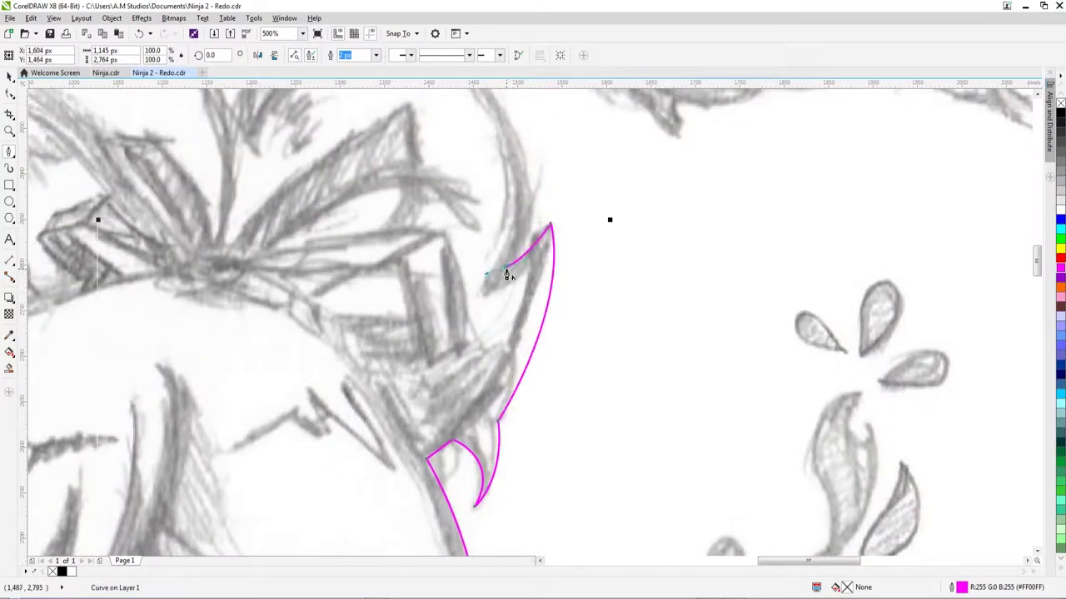
Trace the outer edge of the curved strand from its pointed tip up to the underside of the long branch
scroll(505, 278, down, 2)
scroll(470, 214, up, 2)
drag(439, 297, 458, 319)
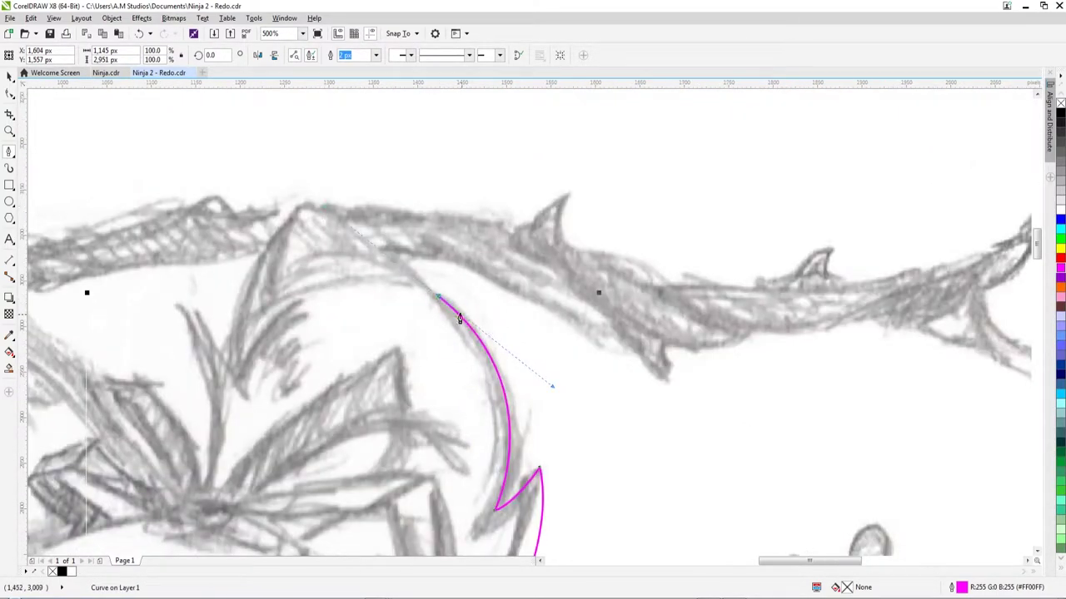
drag(397, 257, 401, 257)
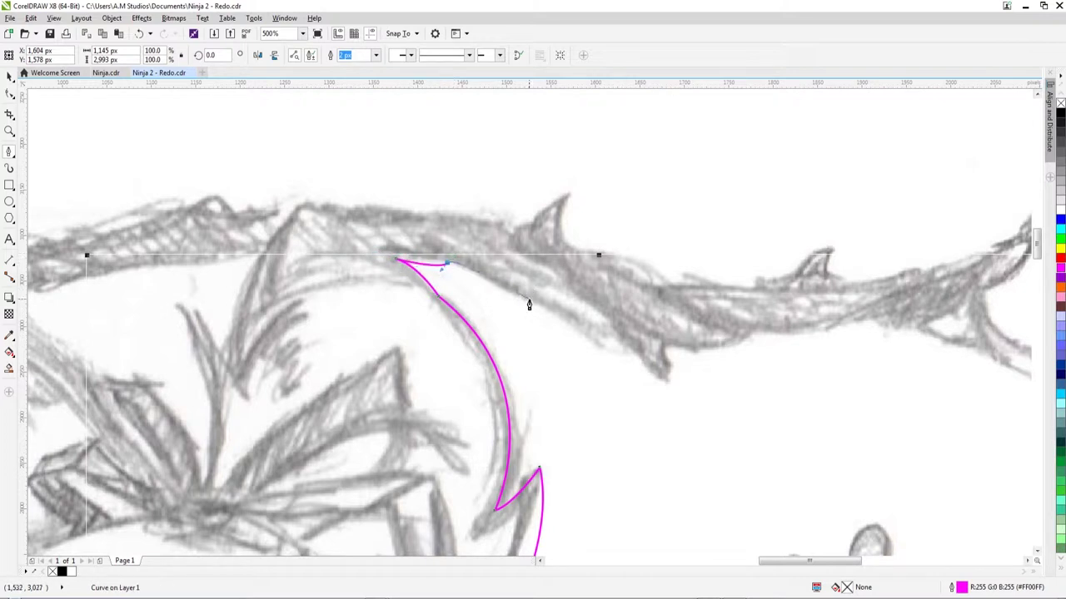
Trace the branch's lower edge around its downward thorn and along the lower fork to the tassel's knot
drag(600, 344, 669, 373)
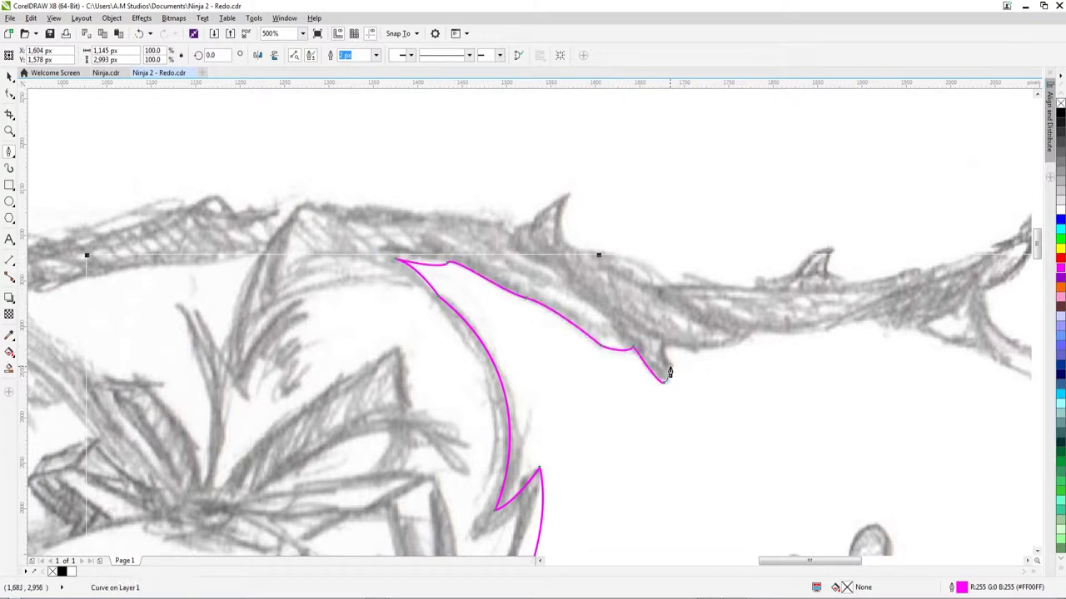
mouse_move(749, 337)
mouse_down()
mouse_move(759, 338)
mouse_move(744, 341)
mouse_up()
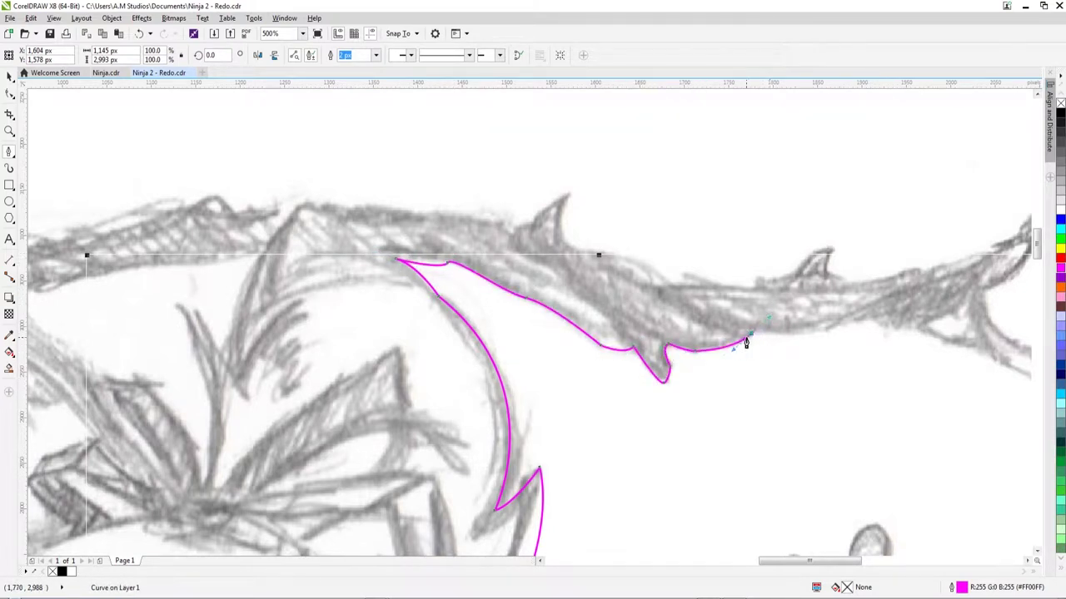
drag(683, 374, 762, 414)
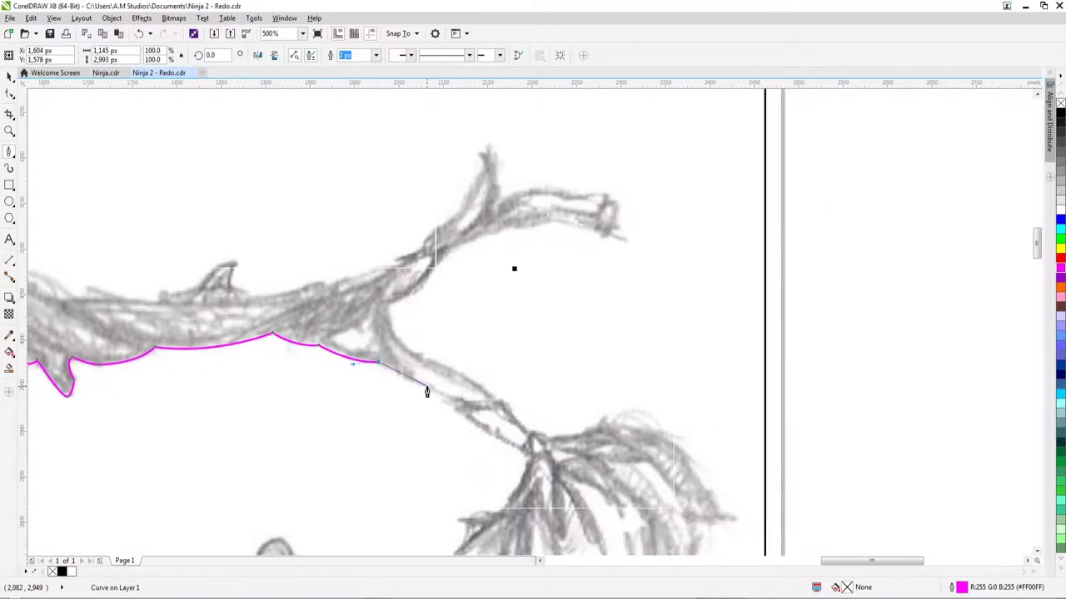
click(523, 454)
scroll(524, 433, down, 1)
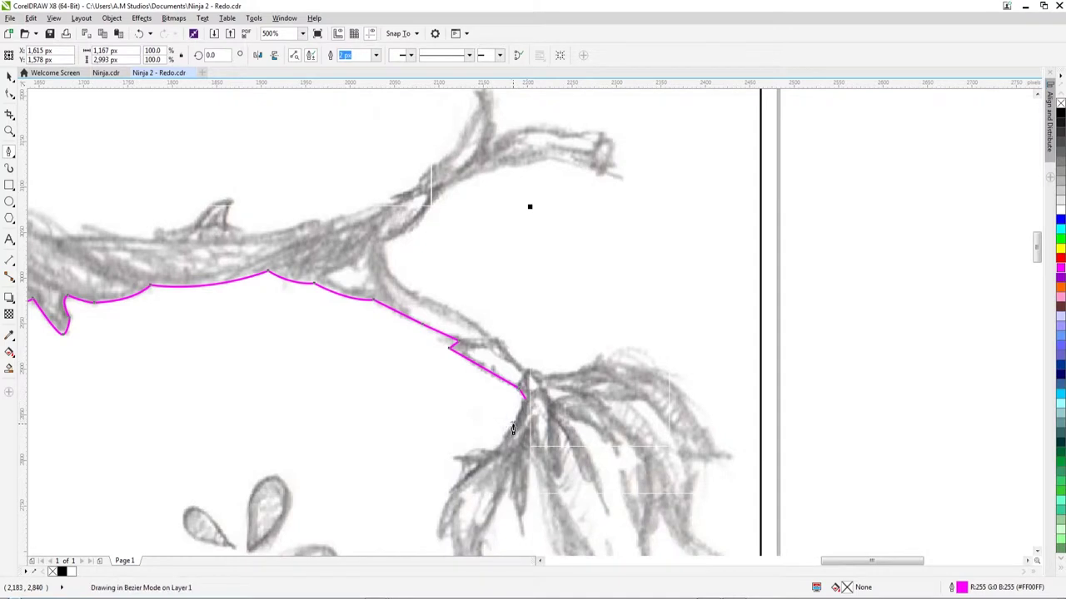
Trace the tassel's inner side, following its small upper point and the pointed strand tips below it
click(477, 464)
scroll(410, 306, down, 3)
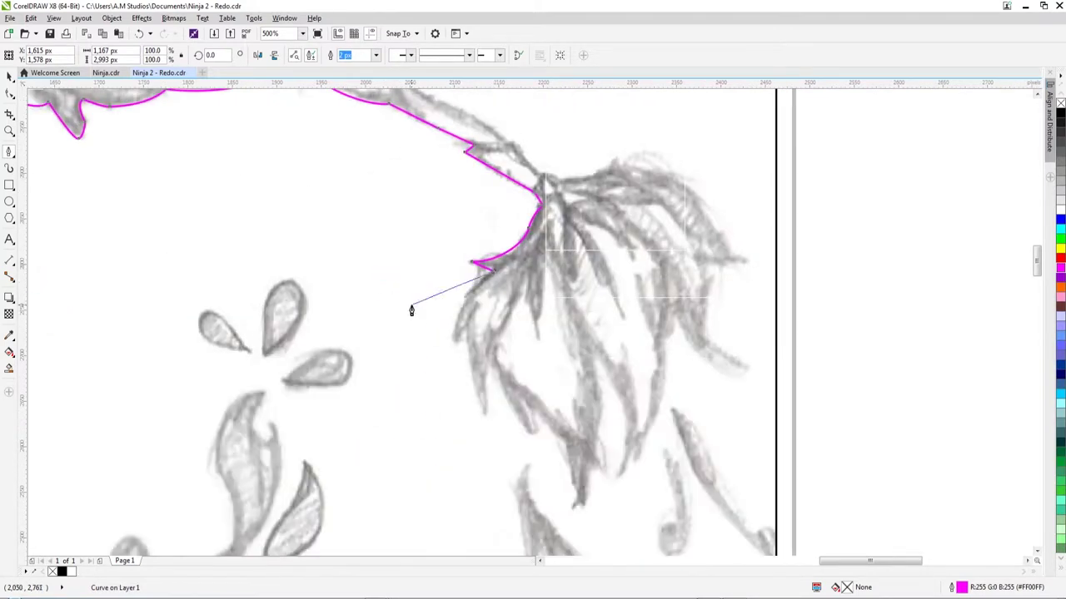
click(459, 306)
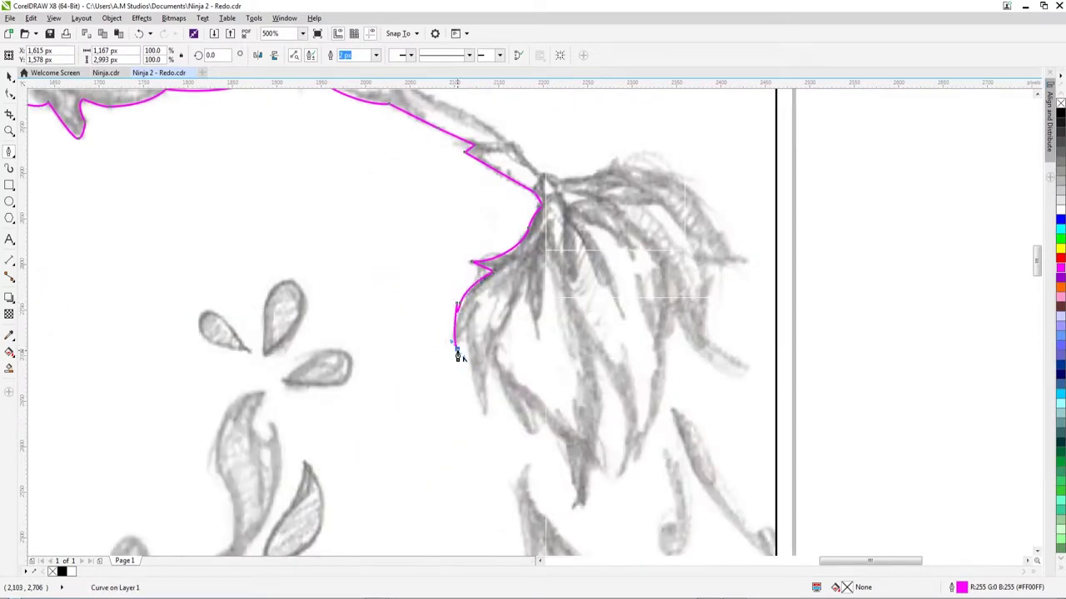
drag(485, 420, 550, 452)
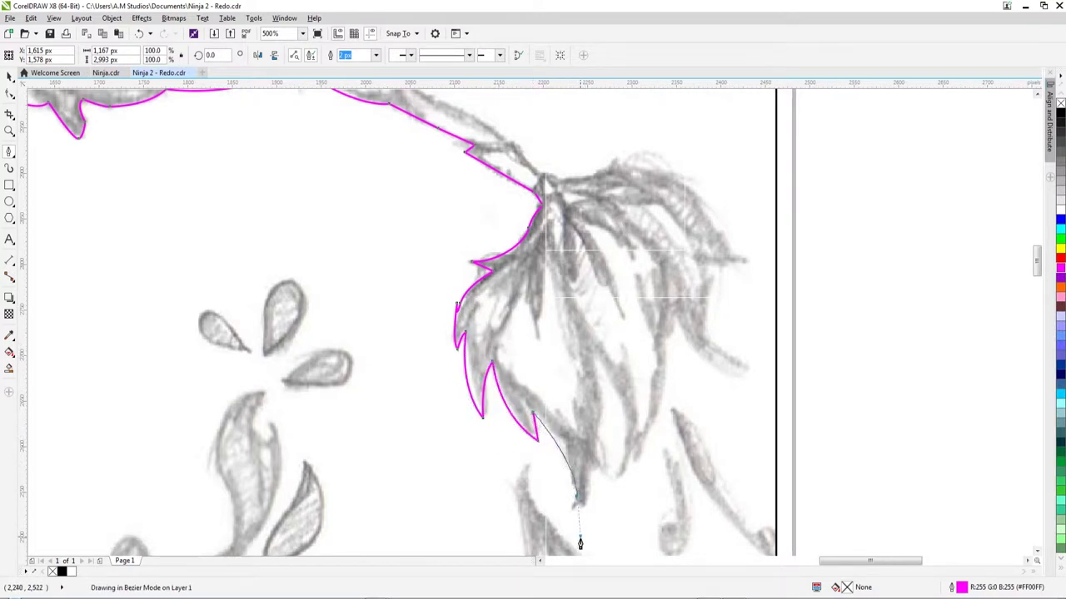
Trace the tassel's long bottom strand tips and the outward-curving strand on its outer side
drag(580, 543, 580, 547)
click(594, 364)
drag(626, 463, 614, 502)
click(626, 464)
drag(663, 327, 667, 348)
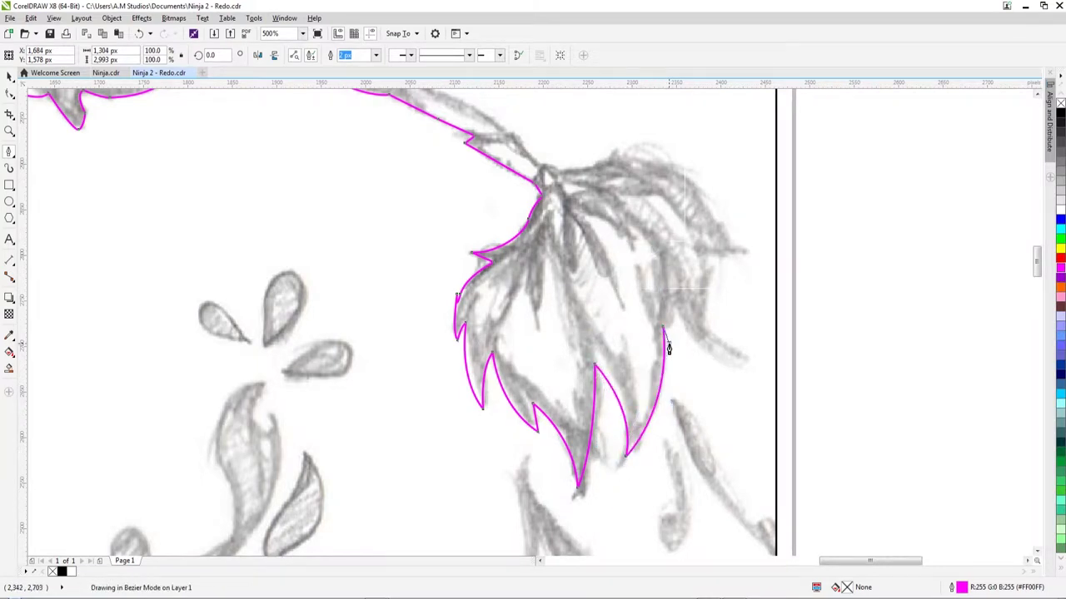
drag(741, 365, 743, 366)
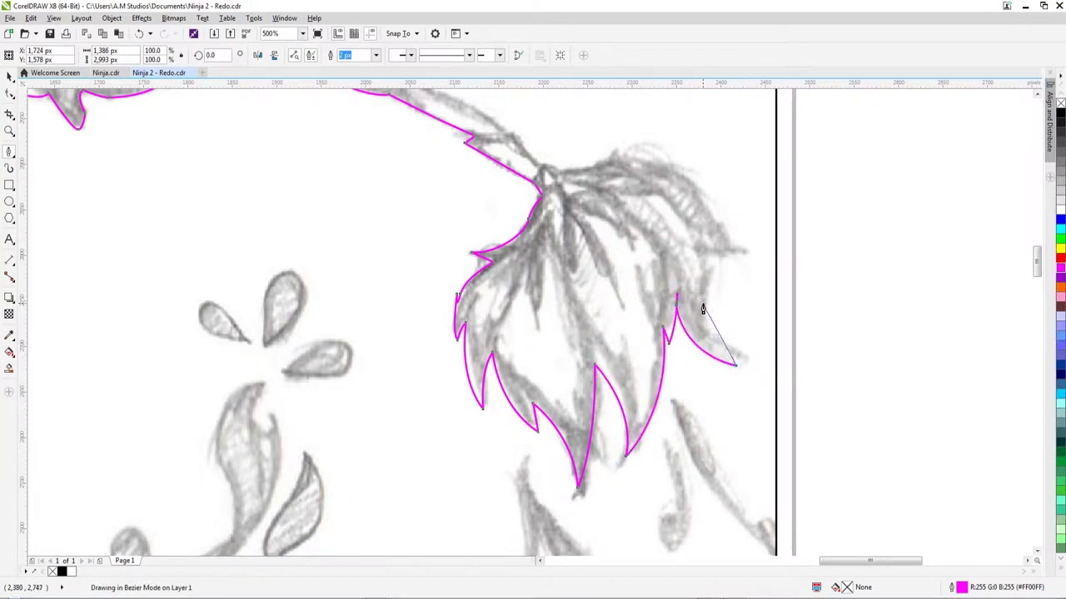
Trace the tassel's uppermost outer tip and its rounded top edge back to the knot
scroll(700, 261, up, 3)
scroll(663, 390, right, 2)
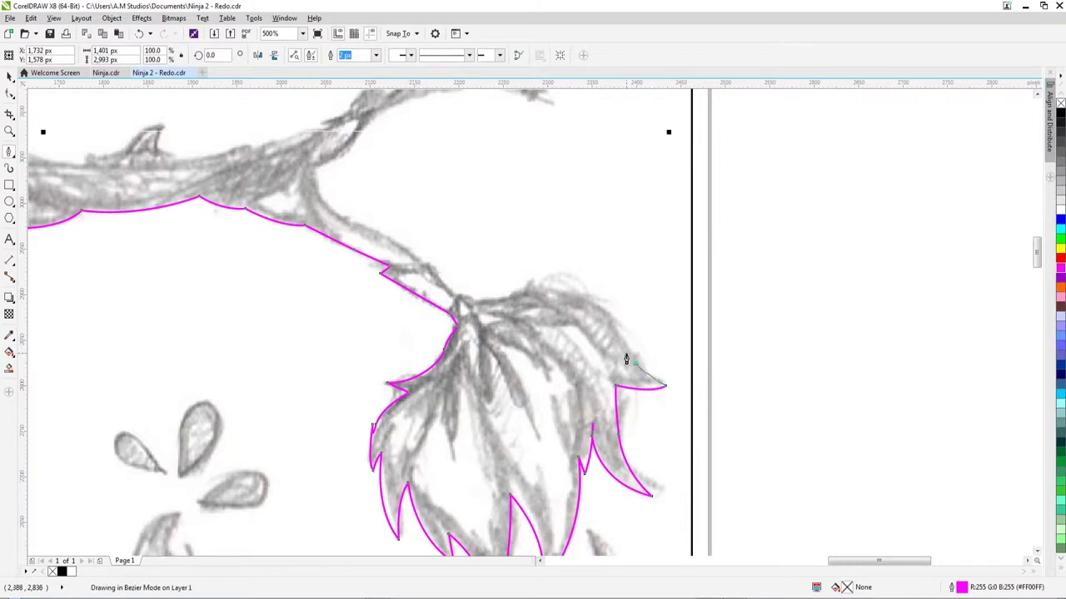
drag(545, 290, 529, 285)
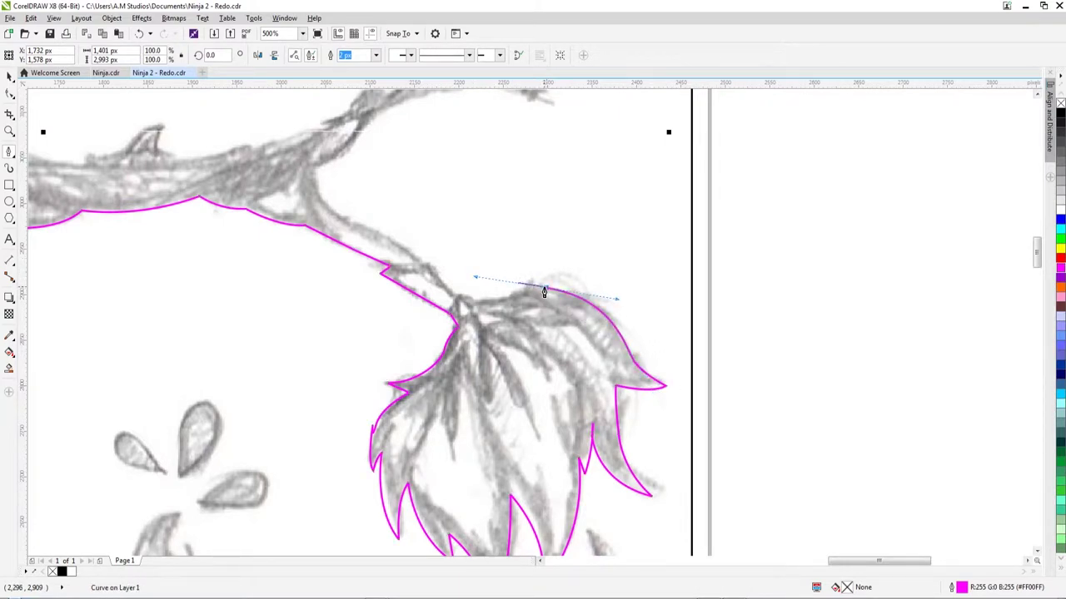
drag(551, 242, 486, 303)
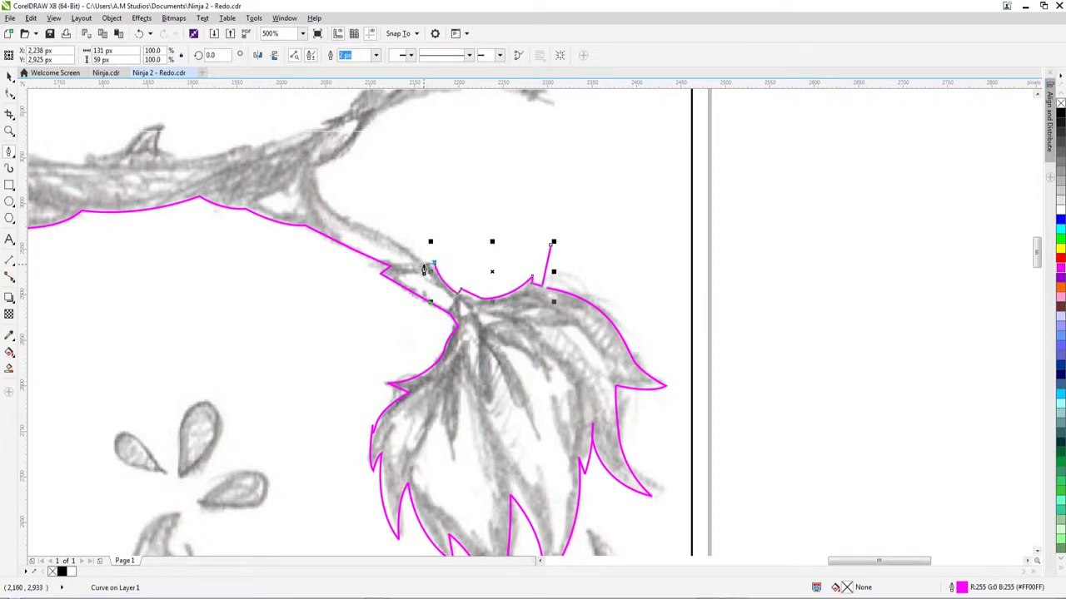
Trace the inside of the branch's fork, the blunt end of the upper twig and the thorn above it
drag(321, 170, 317, 143)
scroll(350, 209, up, 3)
click(378, 275)
drag(419, 250, 516, 219)
drag(432, 219, 413, 248)
click(416, 165)
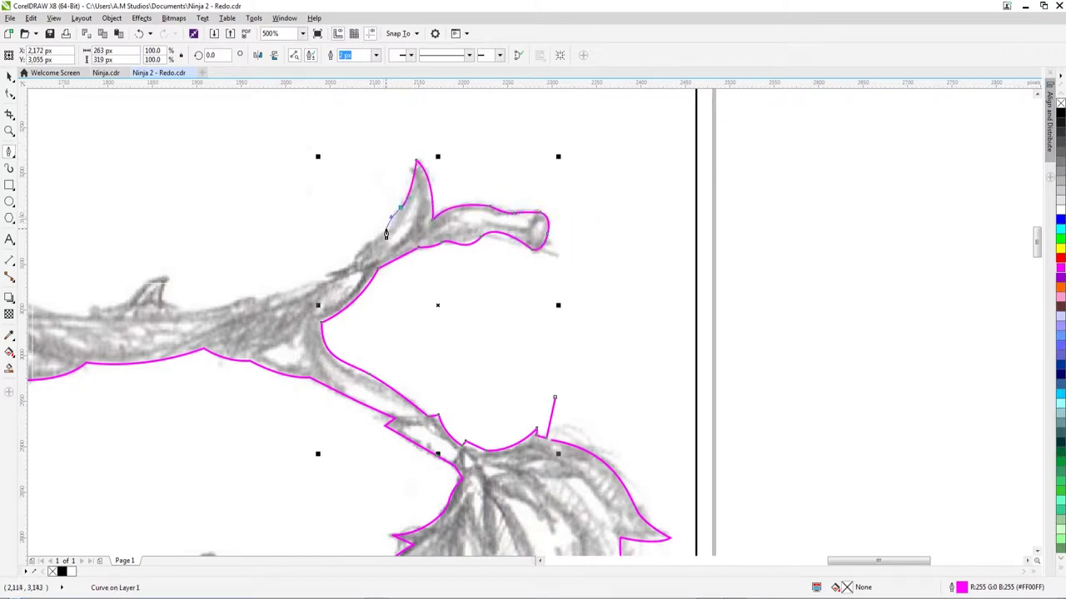
Trace the branch's upper edge inward from the fork and around the small upright thorn
click(262, 299)
click(233, 306)
click(178, 310)
click(348, 342)
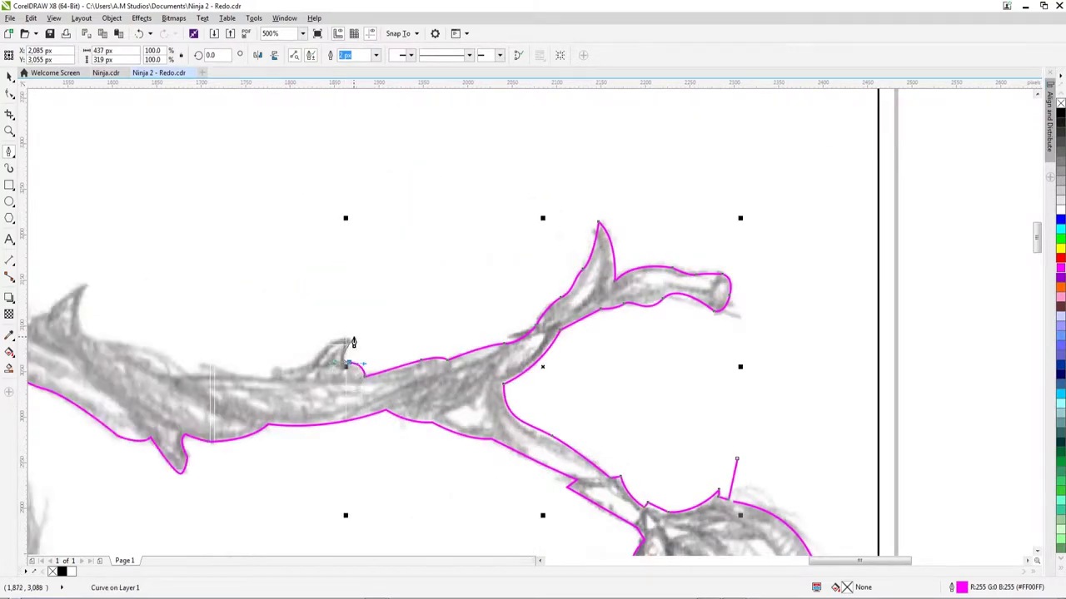
click(311, 365)
click(324, 339)
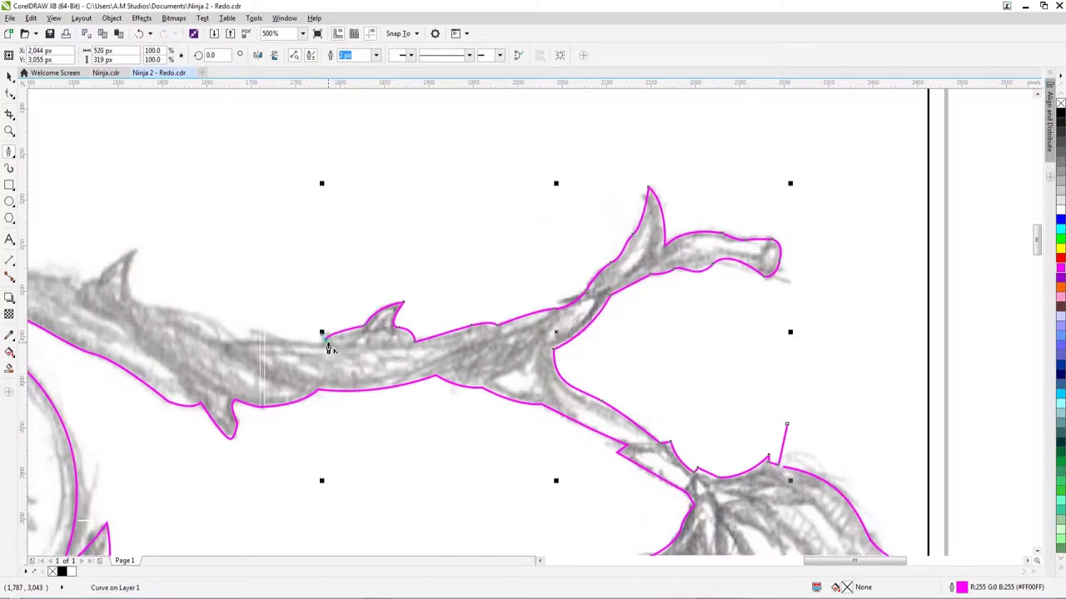
Continue the branch's upper edge past the small thorn and trace the large upright thorn
click(241, 342)
click(171, 311)
click(142, 305)
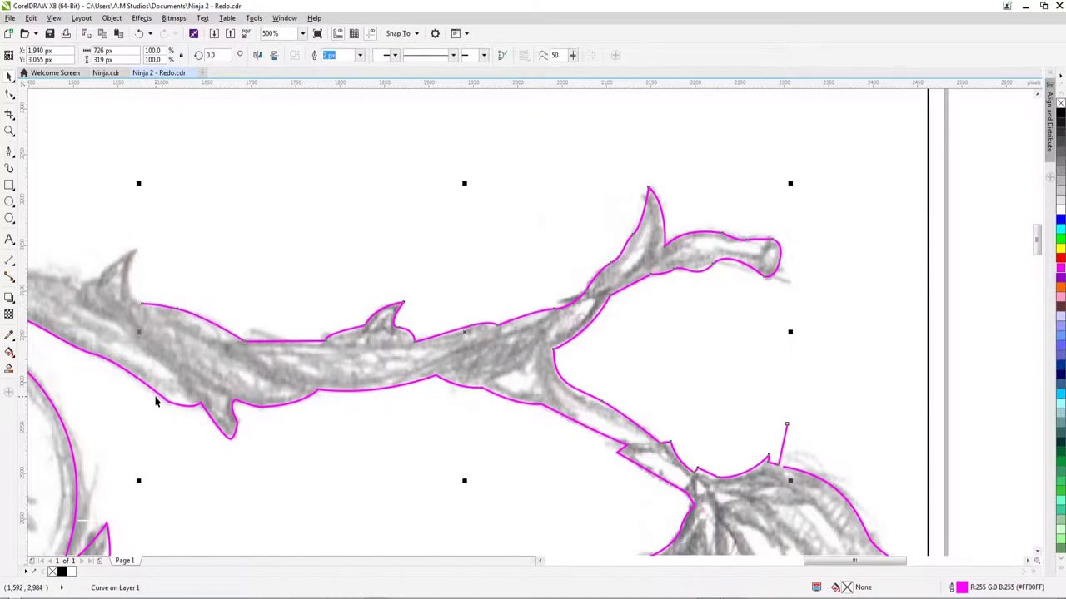
click(141, 304)
drag(148, 223, 133, 243)
scroll(117, 286, up, 2)
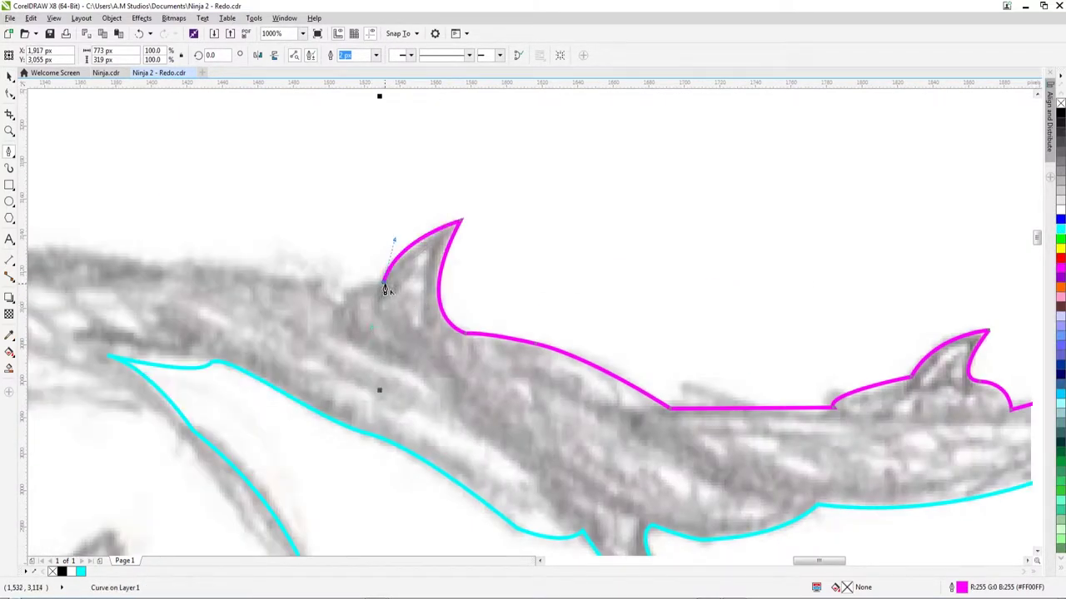
Trace the branch's bumpy upper edge from the large thorn to where it meets the vertical stem
drag(333, 298, 259, 275)
click(162, 276)
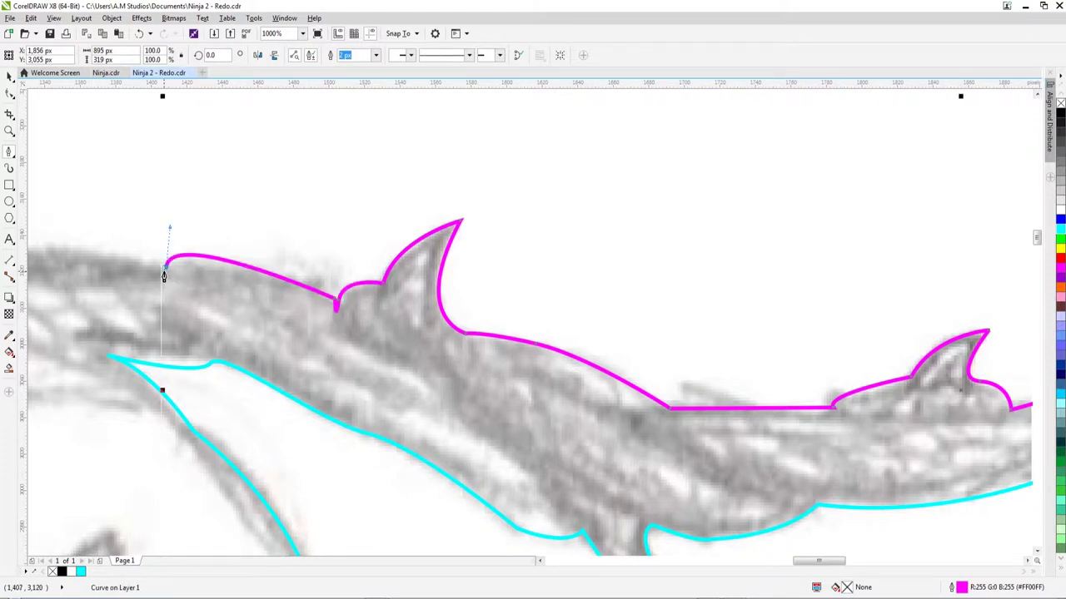
scroll(162, 278, down, 2)
scroll(76, 289, left, 2)
drag(536, 286, 535, 302)
mouse_move(450, 288)
mouse_down()
mouse_move(357, 302)
mouse_move(366, 293)
mouse_up()
click(247, 317)
click(125, 332)
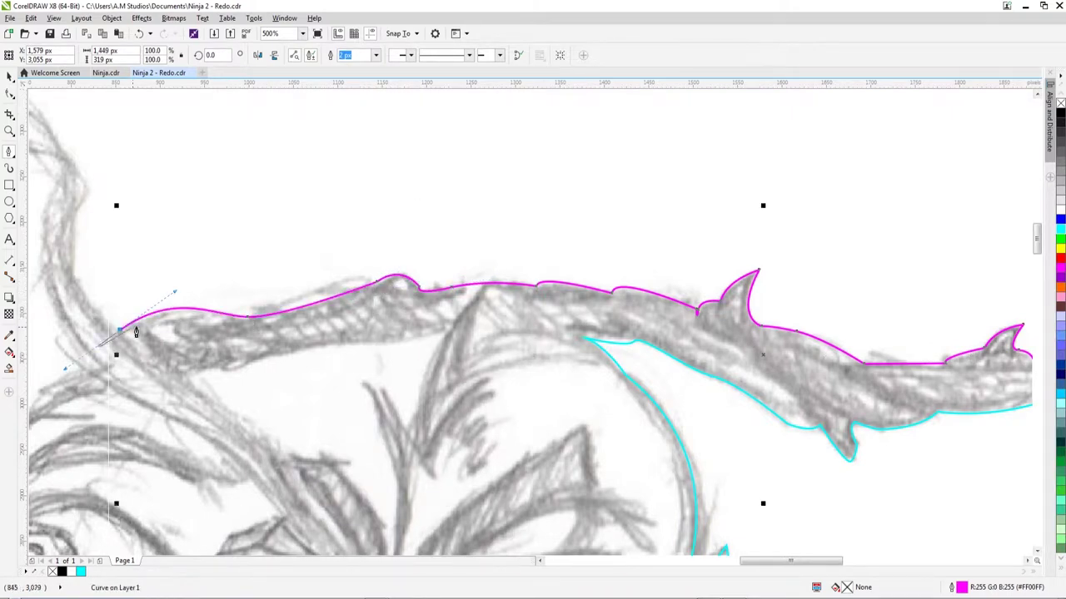
Trace the vertical stem's outer edge up to its pointed tip at the page border and start back down
scroll(129, 330, left, 6)
drag(362, 270, 361, 265)
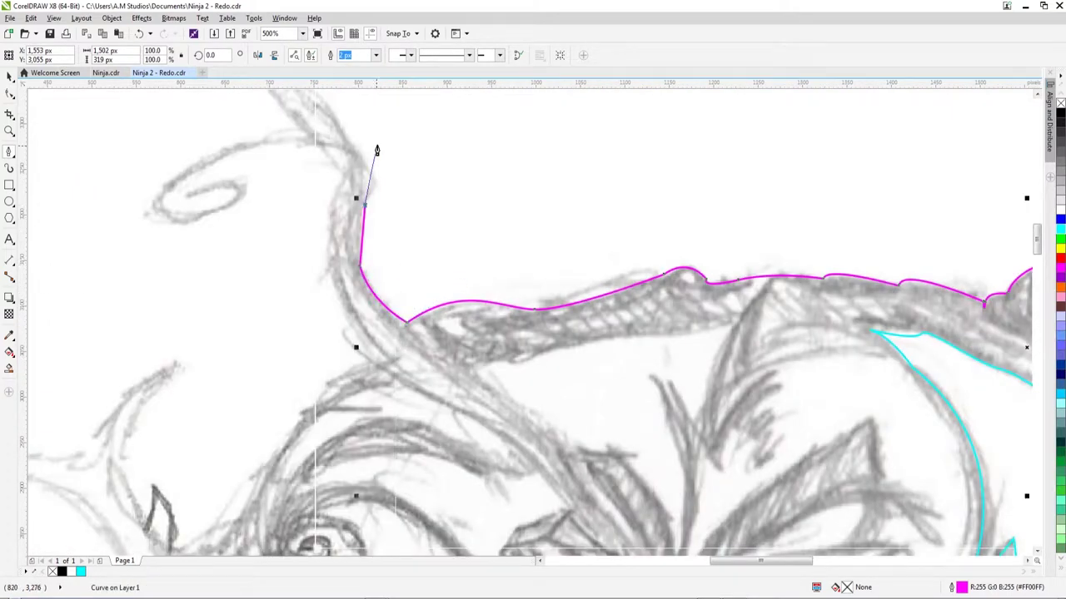
scroll(376, 150, up, 3)
click(369, 280)
click(353, 208)
click(323, 193)
scroll(304, 320, up, 3)
drag(263, 243, 256, 179)
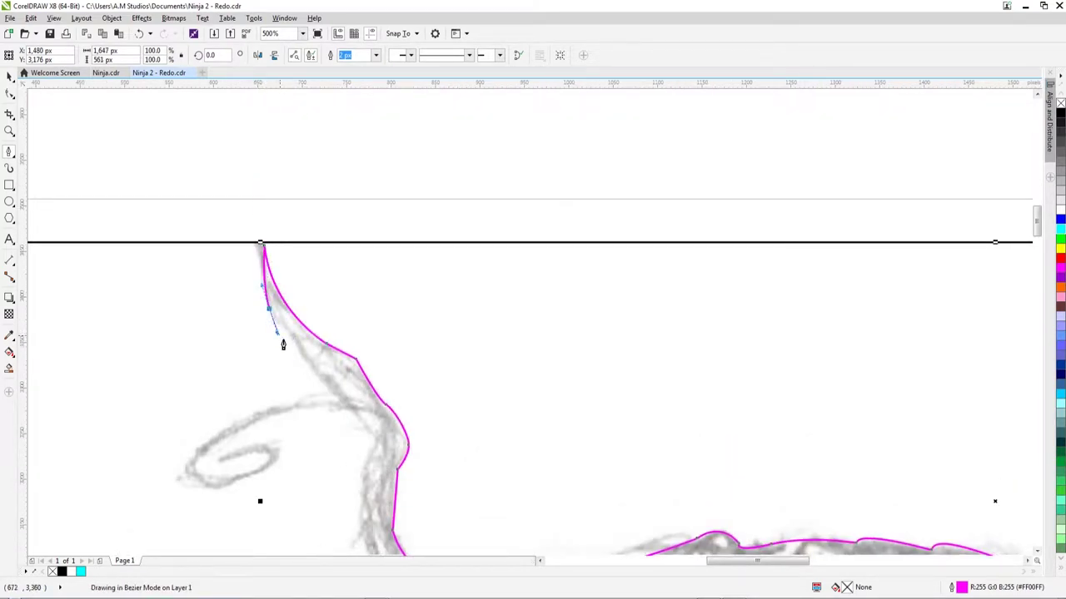
Trace down the stem's other side and around both edges of the curled tendril
scroll(344, 404, down, 3)
drag(238, 303, 193, 362)
drag(316, 312, 329, 296)
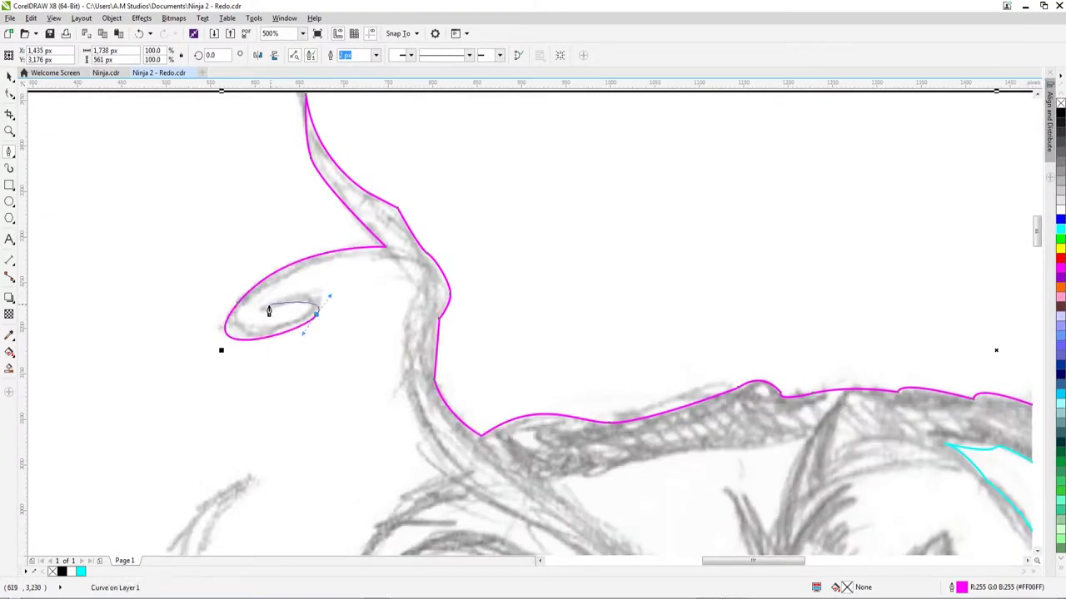
drag(397, 260, 457, 277)
Trace the stem's edge from below the curled tendril down to the swirling hair ornament
drag(406, 406, 417, 429)
scroll(454, 361, down, 2)
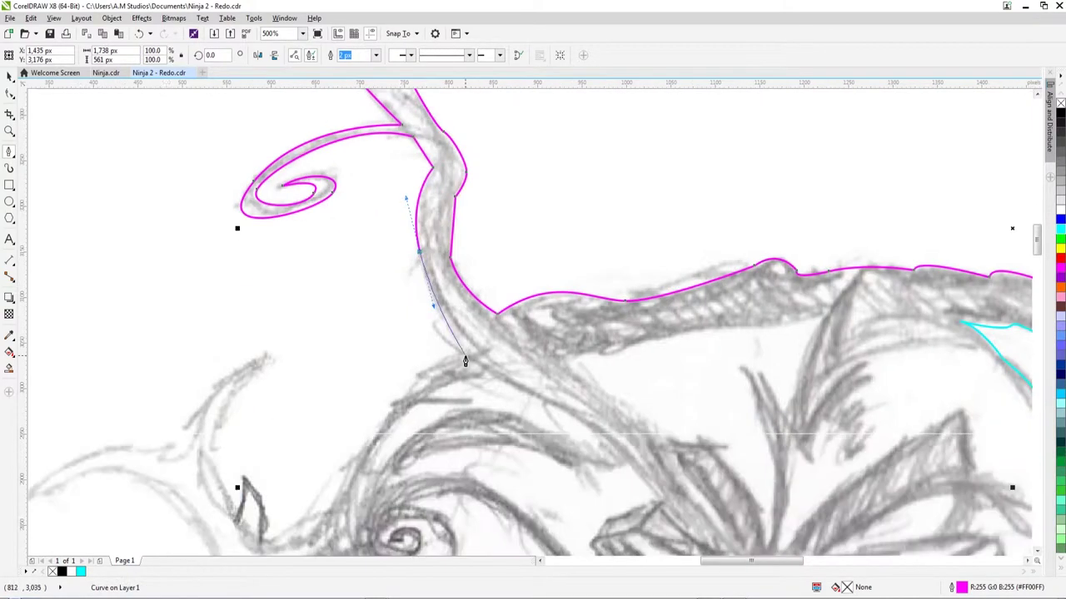
click(460, 355)
Trace the swirl ornament's outer edge, the small spike at its base and the tendril rising to its tip
scroll(459, 356, down, 5)
scroll(400, 350, up, 5)
drag(388, 315, 367, 377)
click(364, 375)
click(308, 391)
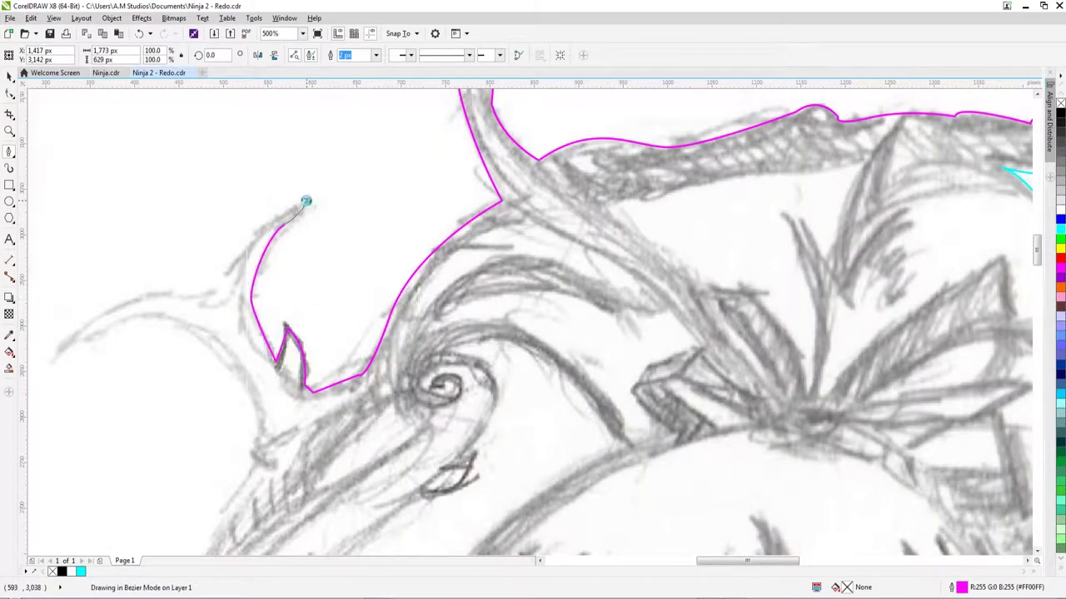
Trace back down the rising tendril and around the long outward-arching tendril to the ornament's base
click(203, 305)
click(64, 350)
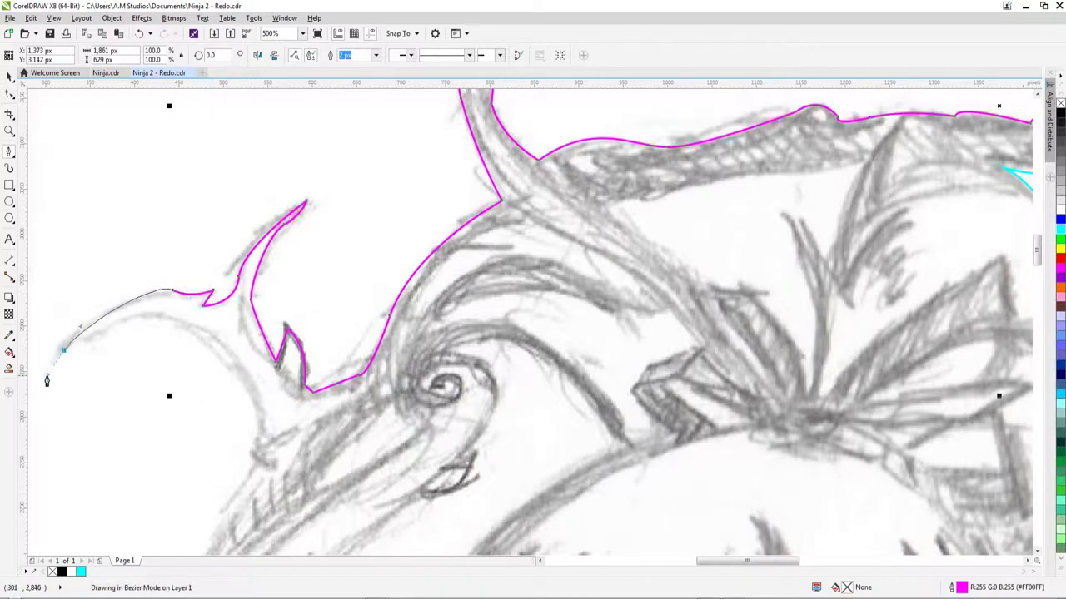
drag(255, 435, 258, 458)
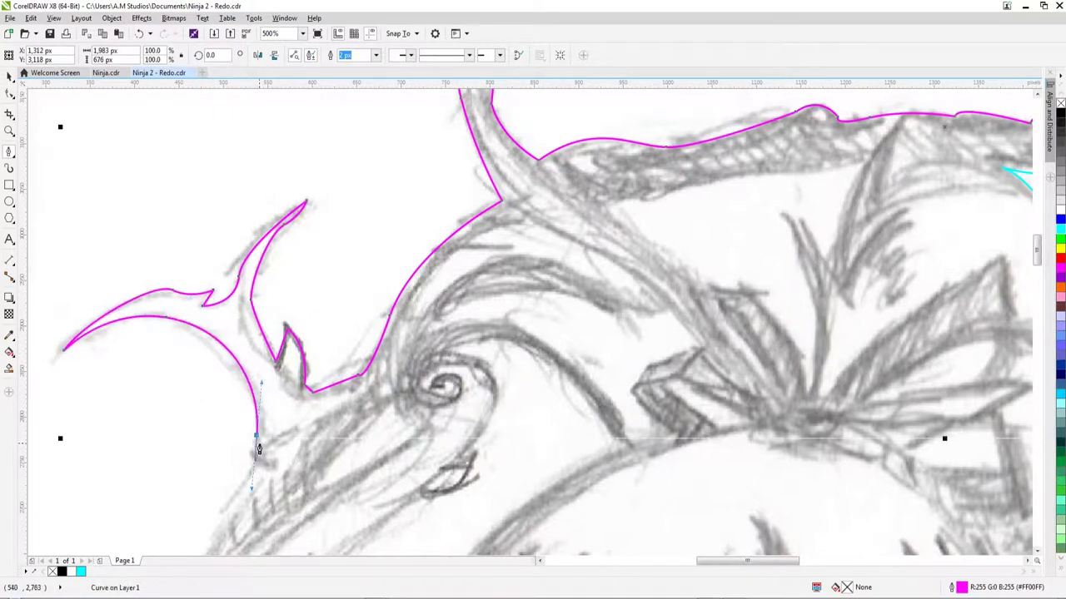
scroll(262, 473, down, 1)
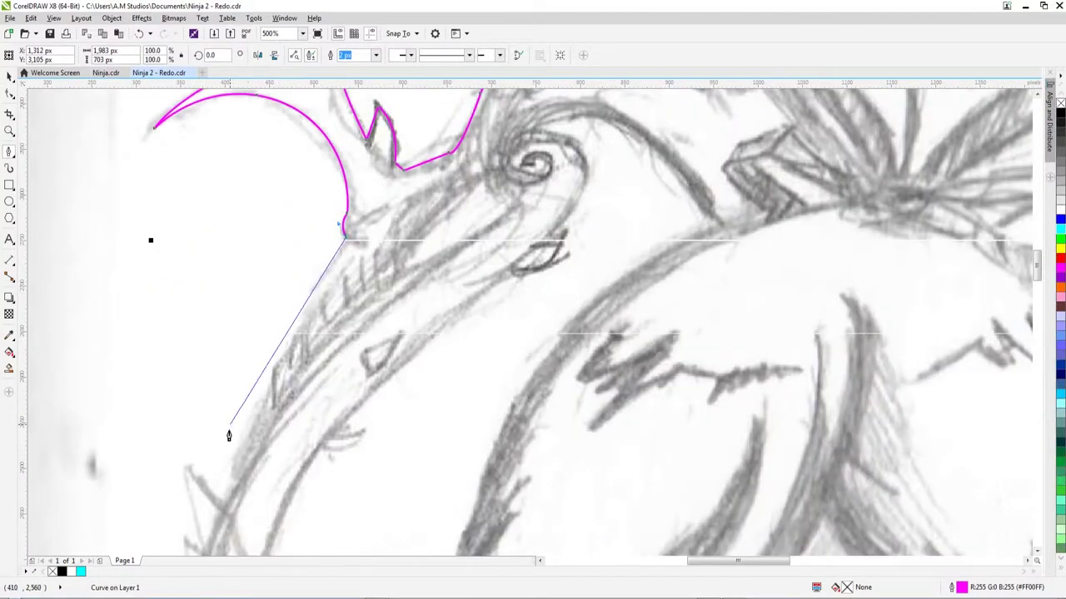
Trace the long outer edge of the hanging strand from the ornament's base down beside the face
scroll(230, 431, down, 1)
mouse_move(245, 382)
mouse_down()
mouse_move(239, 439)
mouse_move(225, 380)
mouse_up()
scroll(226, 380, up, 2)
click(281, 424)
scroll(283, 271, down, 2)
scroll(282, 271, up, 2)
click(310, 338)
click(358, 504)
scroll(358, 506, down, 3)
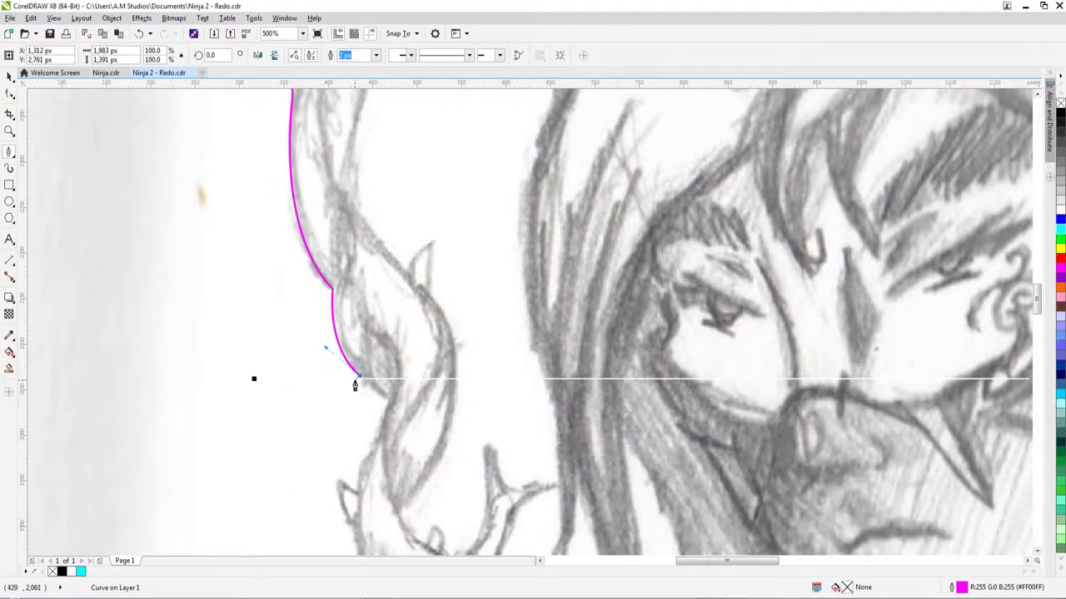
Trace the notch in the twisting vine beside the face and the small thorn below it
click(385, 403)
click(345, 491)
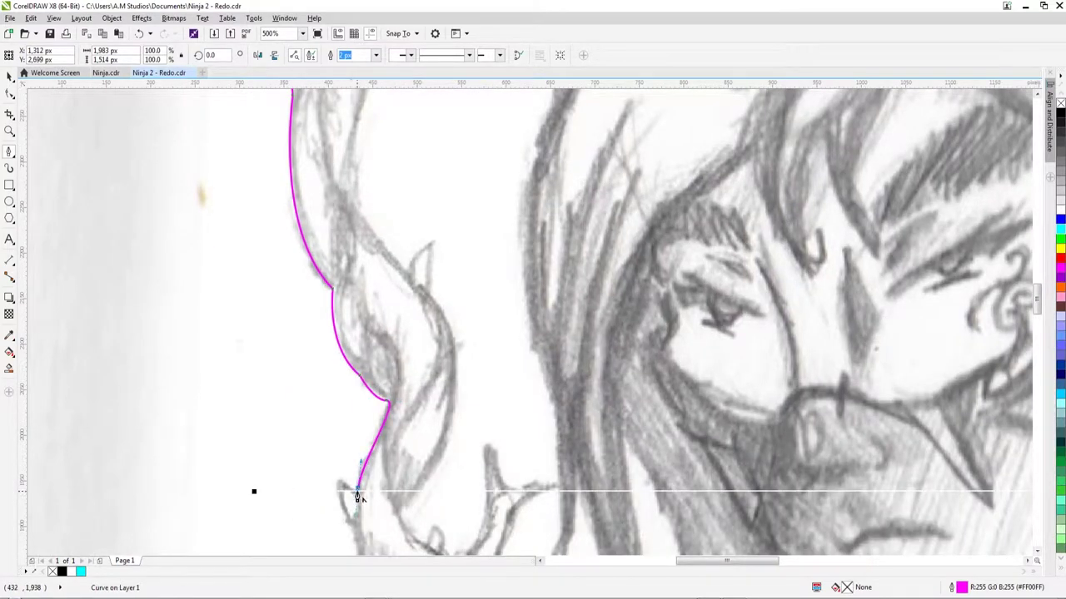
scroll(350, 466, up, 4)
click(337, 359)
scroll(375, 400, down, 3)
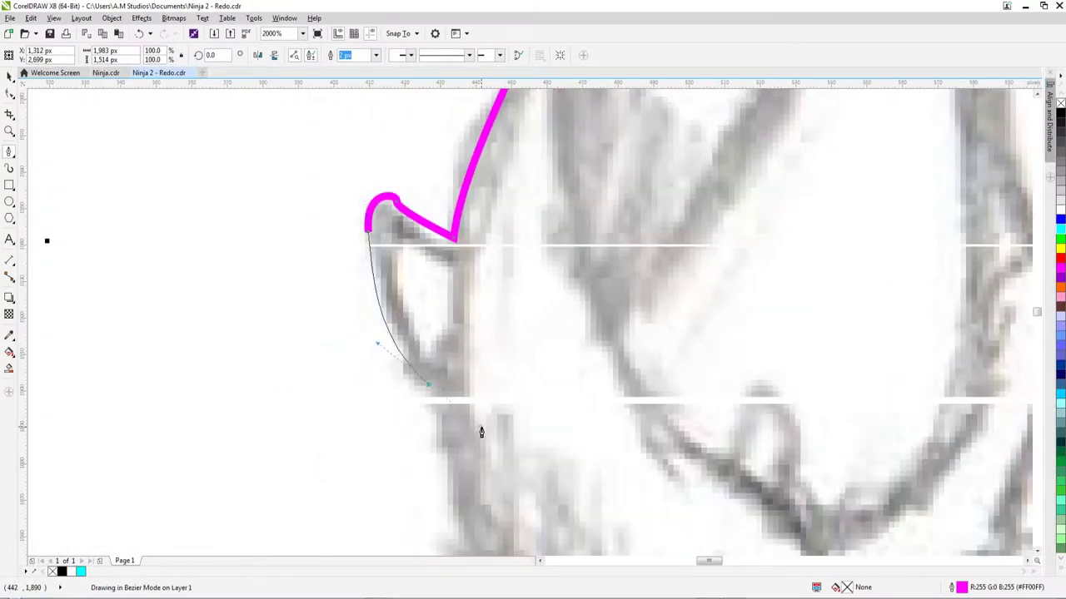
click(441, 389)
Trace the vine's outer edge below the small thorn and around the next pointed thorn
scroll(441, 388, down, 2)
scroll(458, 399, down, 3)
drag(478, 380, 523, 451)
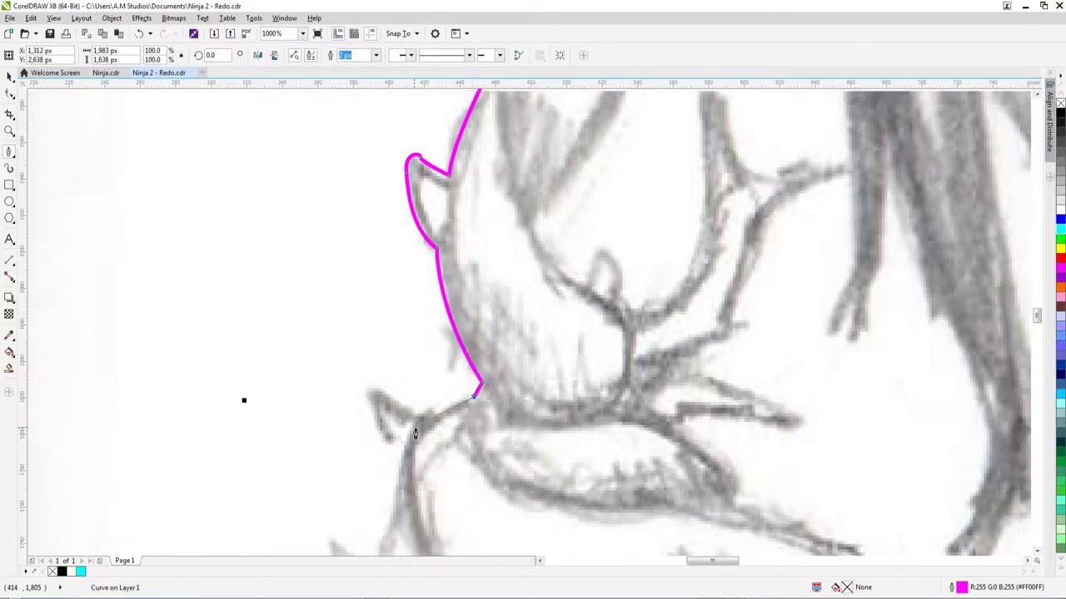
scroll(388, 325, down, 3)
click(408, 360)
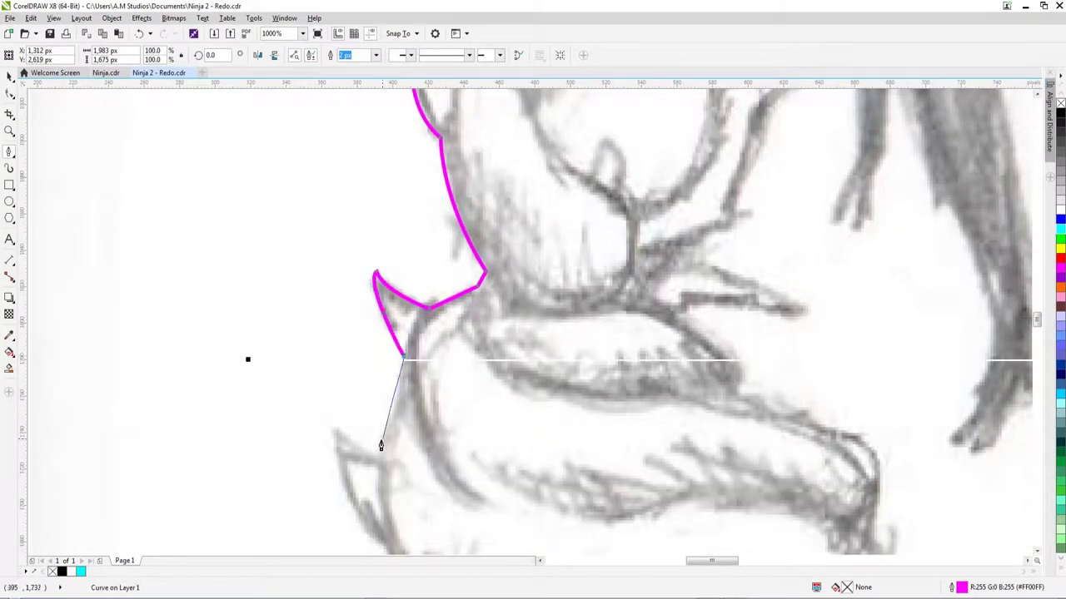
Continue down the vine's outer edge and trace the following larger thorn
scroll(392, 350, down, 3)
click(391, 340)
click(339, 320)
scroll(339, 324, down, 3)
click(390, 328)
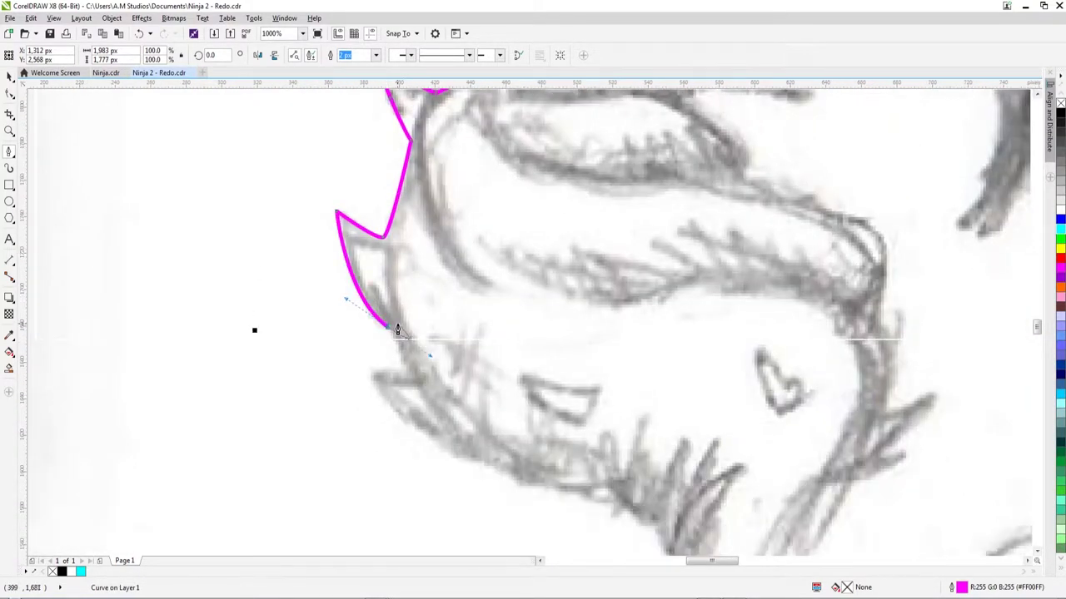
Trace the next small thorn on the vine and the vine's curved underside up to the feathery tufts
click(363, 377)
click(452, 442)
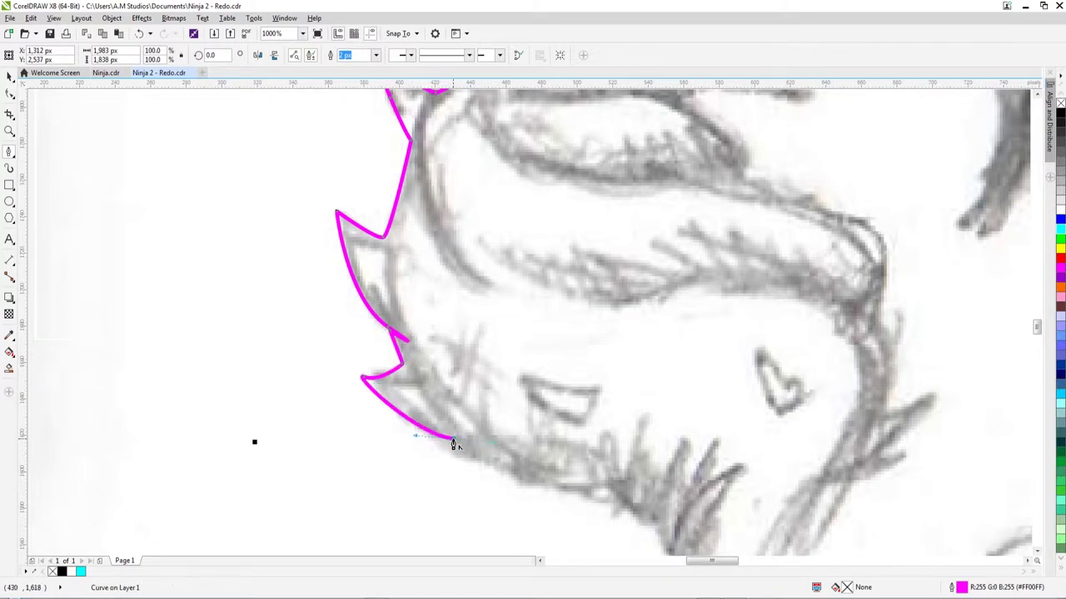
scroll(500, 425, down, 3)
drag(576, 389, 641, 384)
click(613, 415)
click(631, 446)
Continue the outline down the vine's narrow neck and around the leaf to the notch at the curling tendril
scroll(629, 374, down, 3)
drag(639, 359, 656, 400)
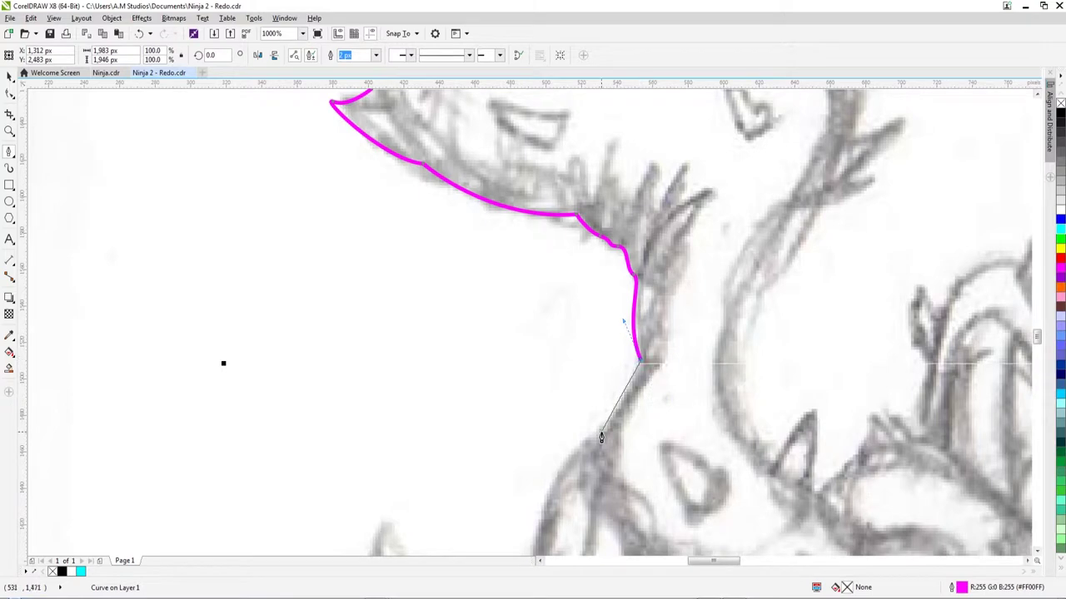
scroll(601, 446, down, 2)
drag(564, 468, 564, 466)
scroll(562, 399, up, 2)
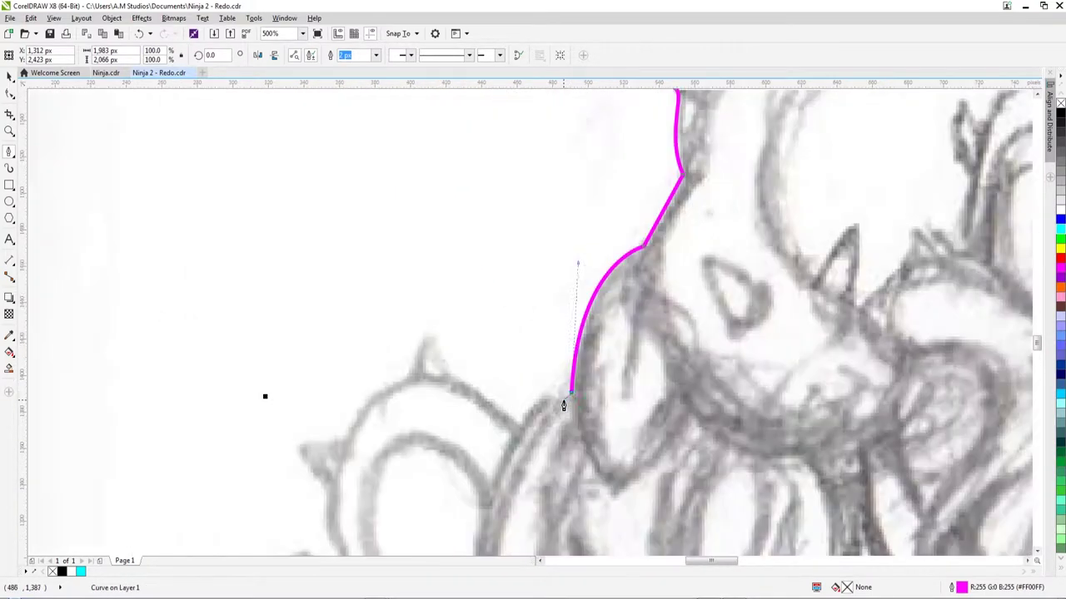
click(521, 425)
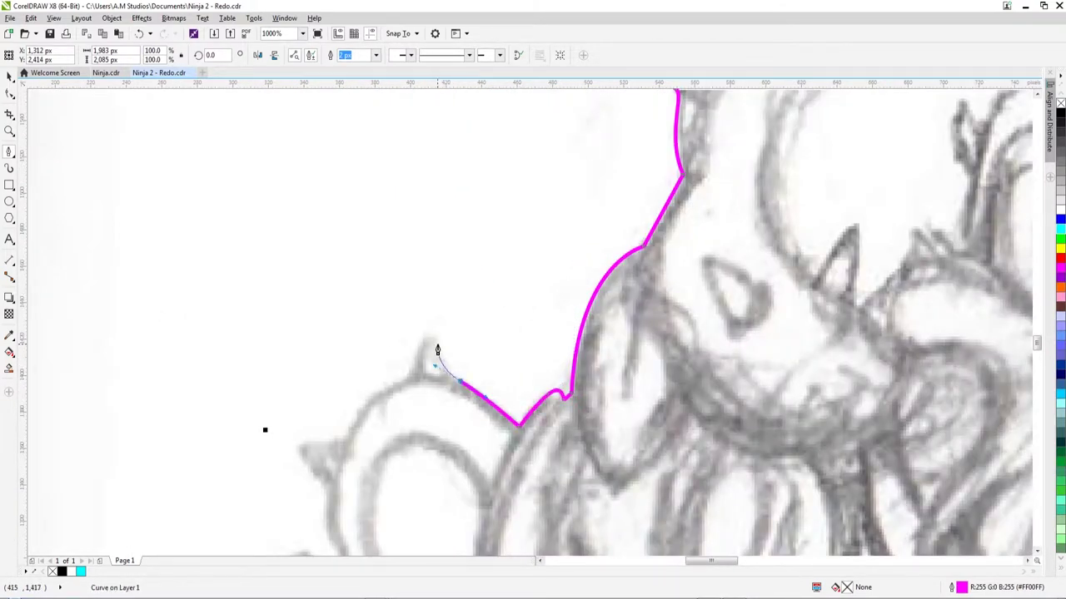
Trace the outer arc of the curling tendril with its upper thorn and side thorn
scroll(416, 382, down, 2)
key(ctrl+z)
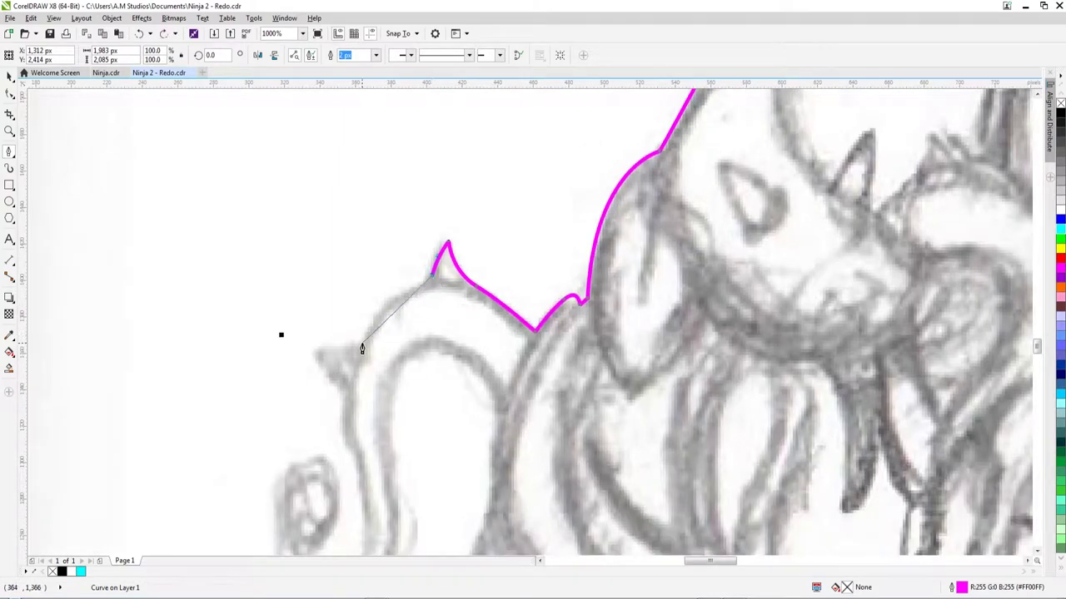
drag(364, 341, 363, 342)
click(312, 339)
click(342, 388)
Trace the tendril's spiral tip and end thorn, and return along the inner edge of its loop
scroll(343, 392, down, 2)
drag(354, 446, 350, 518)
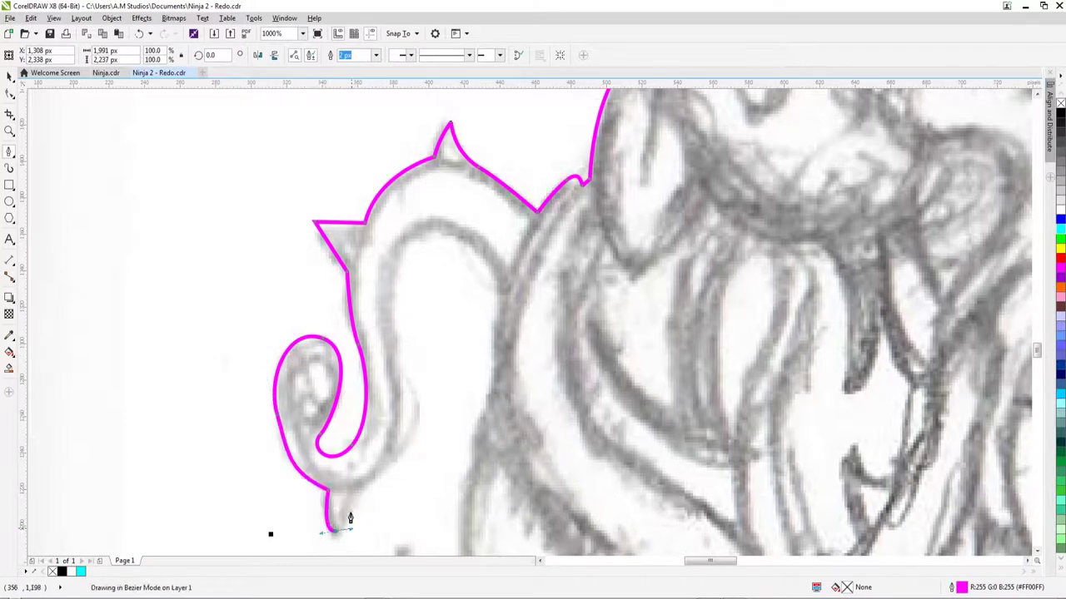
scroll(468, 272, up, 2)
drag(409, 234, 458, 216)
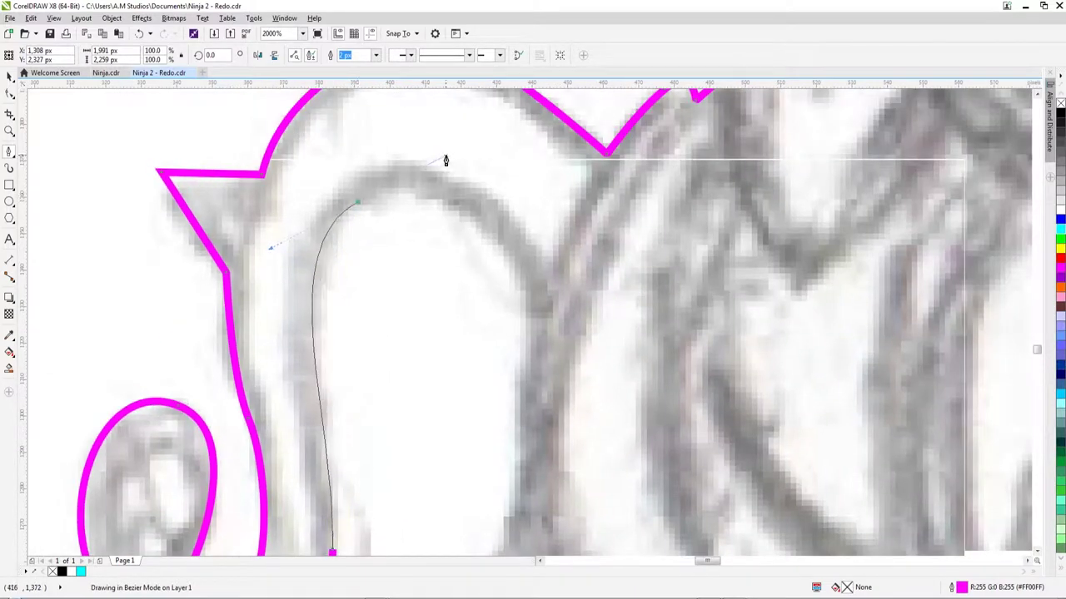
drag(498, 303, 502, 336)
drag(536, 399, 531, 339)
scroll(541, 463, down, 2)
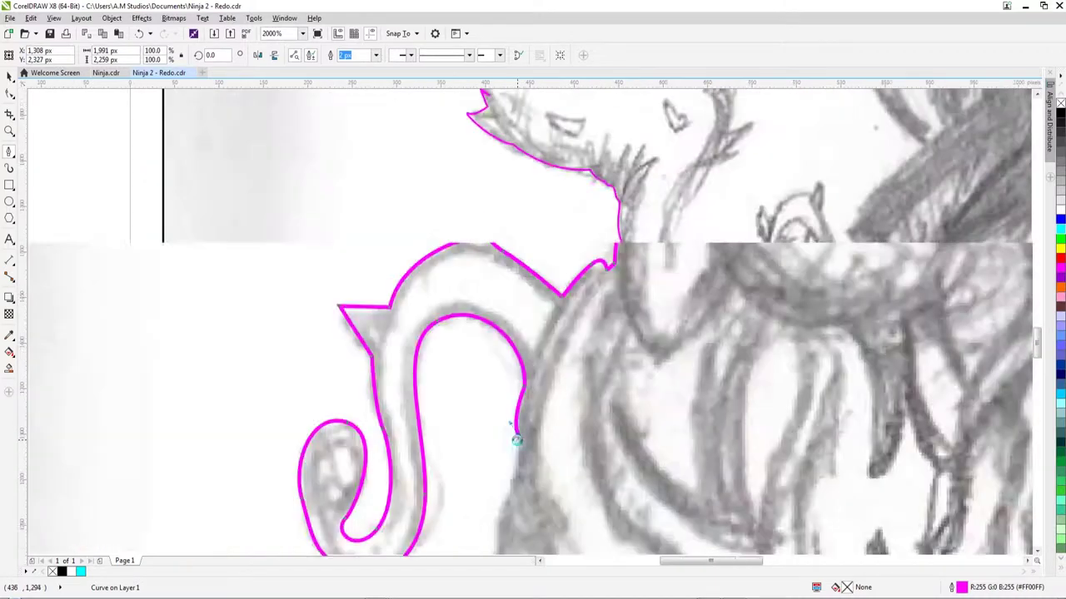
Trace the outer edge of the plant mass from below the tendril down towards the lower curled leaf
drag(510, 380, 500, 384)
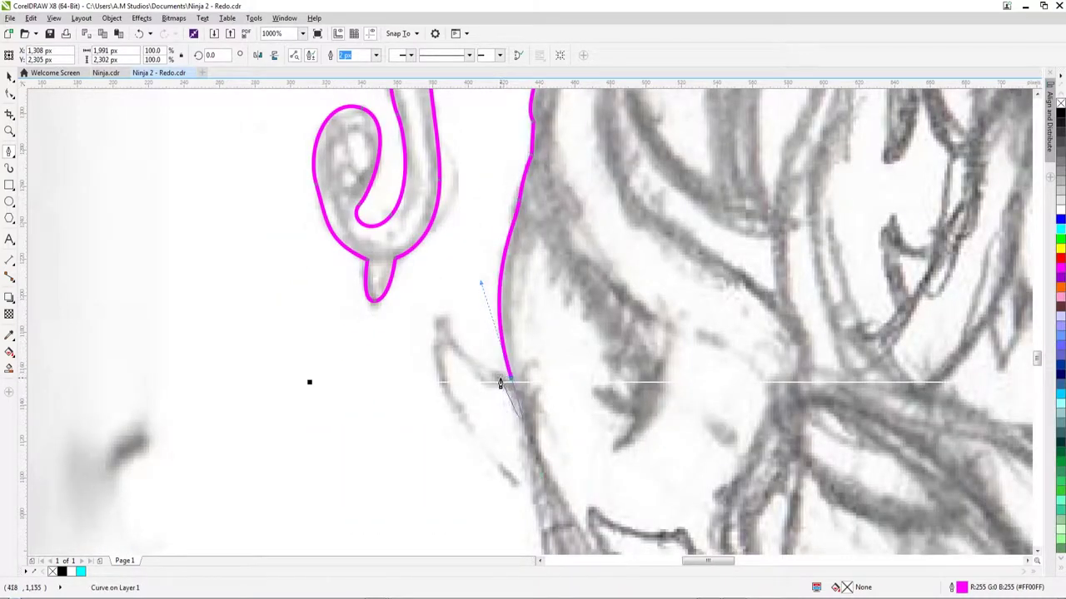
scroll(436, 333, down, 2)
drag(518, 321, 520, 323)
scroll(466, 308, down, 1)
scroll(499, 358, up, 1)
drag(542, 407, 545, 412)
scroll(545, 412, down, 1)
scroll(506, 333, up, 1)
drag(553, 365, 553, 367)
scroll(553, 366, up, 1)
Trace the edge beside the spiral leaf and the leaf's full outer contour back to the main stem
click(476, 349)
click(507, 490)
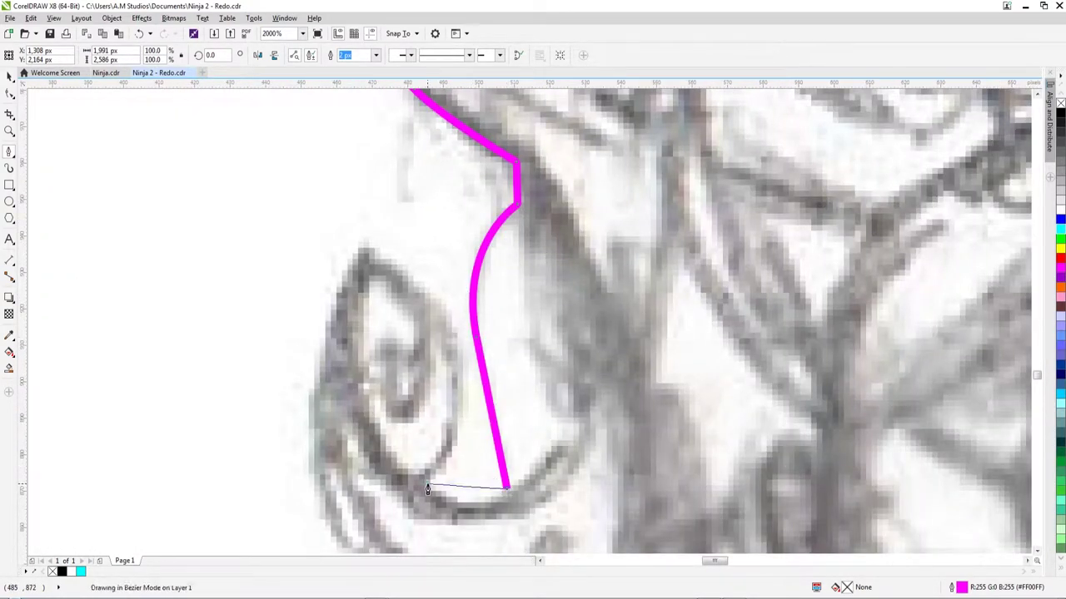
click(425, 487)
click(448, 318)
scroll(278, 380, down, 1)
drag(311, 344, 362, 395)
click(432, 363)
click(415, 414)
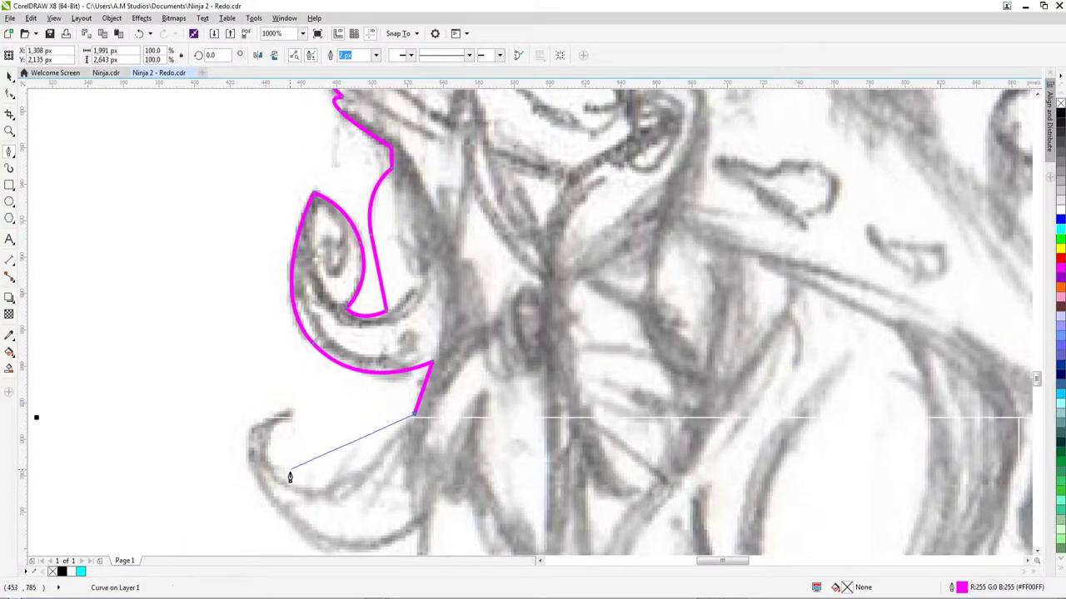
Trace the hooked leaf below the spiral leaf, from its inner curve around the tip to its underside
drag(295, 490, 83, 500)
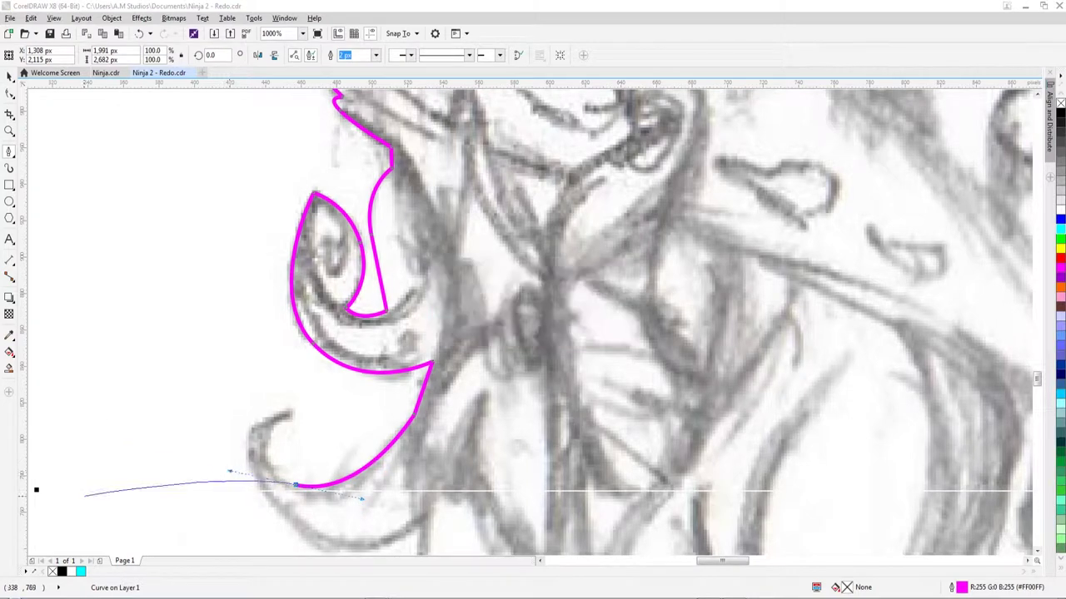
drag(287, 416, 248, 471)
scroll(248, 470, down, 2)
click(389, 397)
Trace the jagged lower edge of the plant mass and finish the outline at its base
click(460, 431)
click(482, 422)
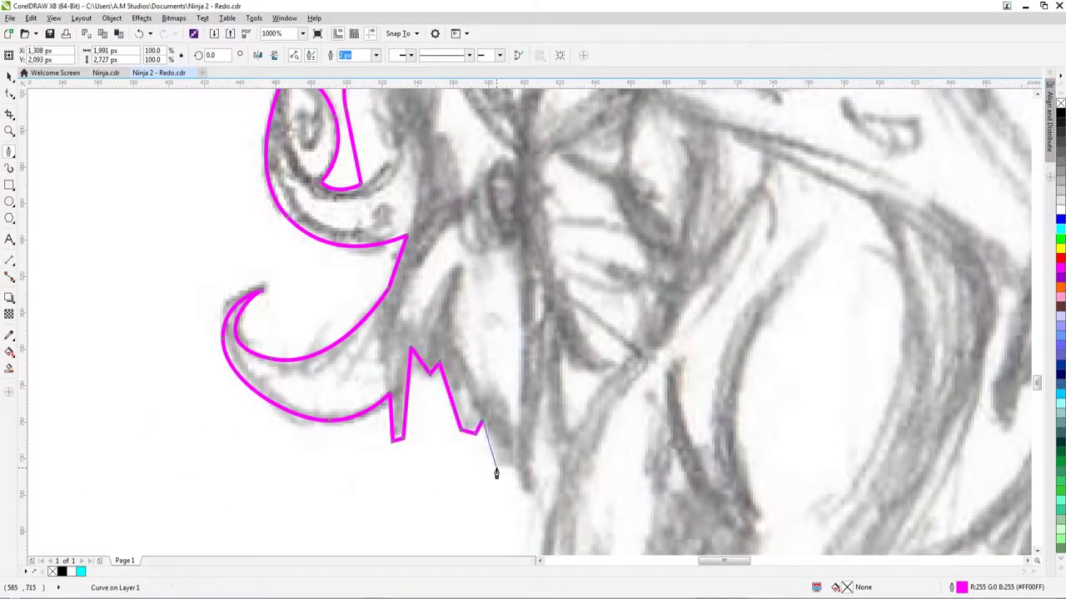
scroll(522, 493, down, 2)
scroll(529, 382, up, 2)
click(537, 442)
click(459, 431)
Preview the traced artwork as a solid black silhouette and remove the fill again
scroll(451, 437, down, 8)
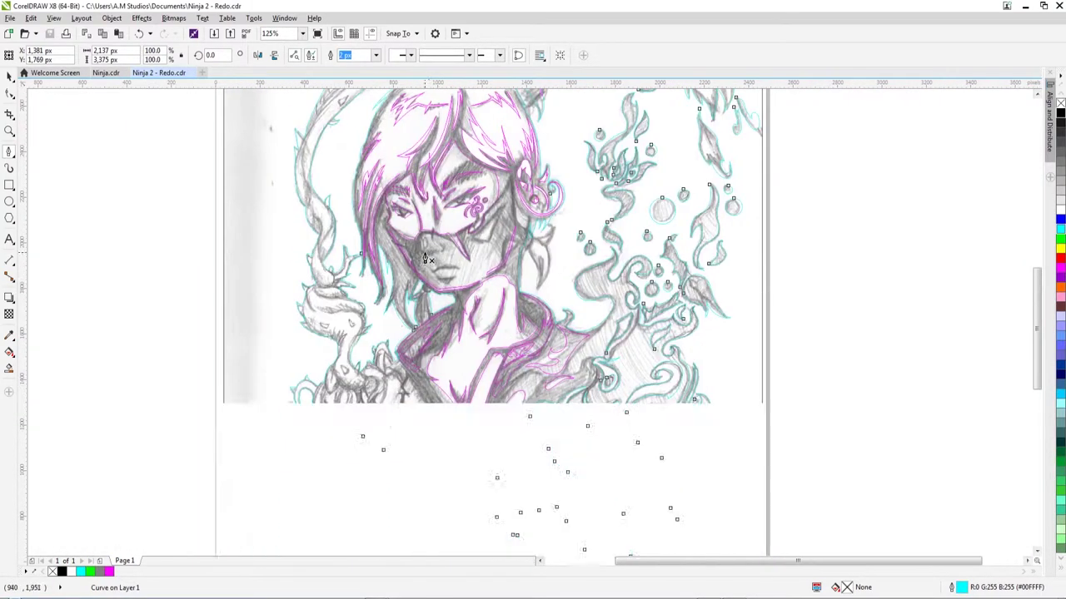
scroll(238, 239, up, 2)
scroll(208, 134, down, 2)
key(space)
drag(191, 119, 452, 503)
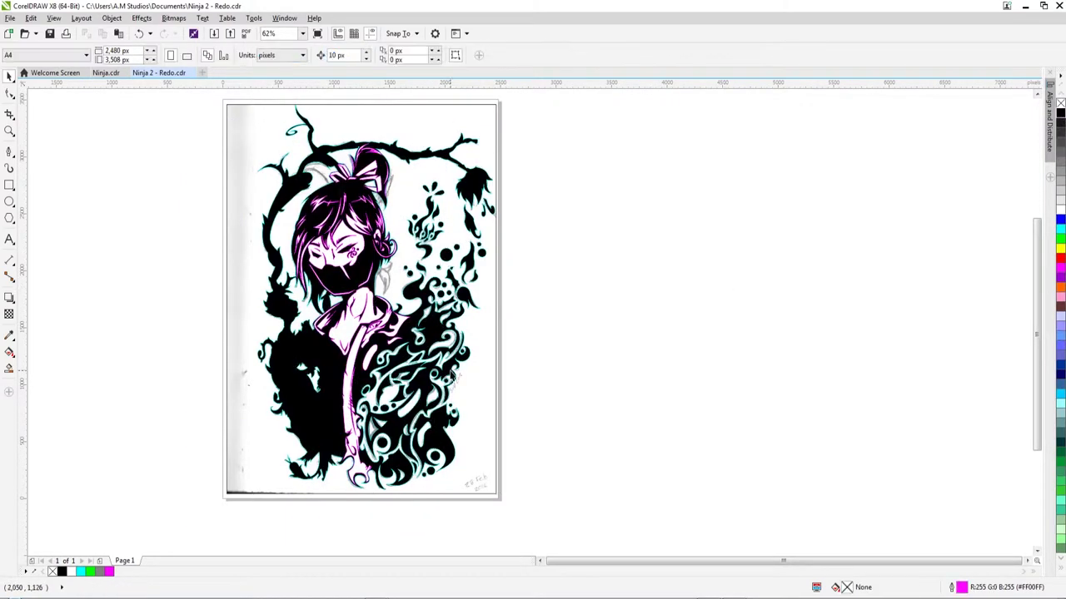
scroll(256, 307, up, 2)
scroll(424, 471, down, 2)
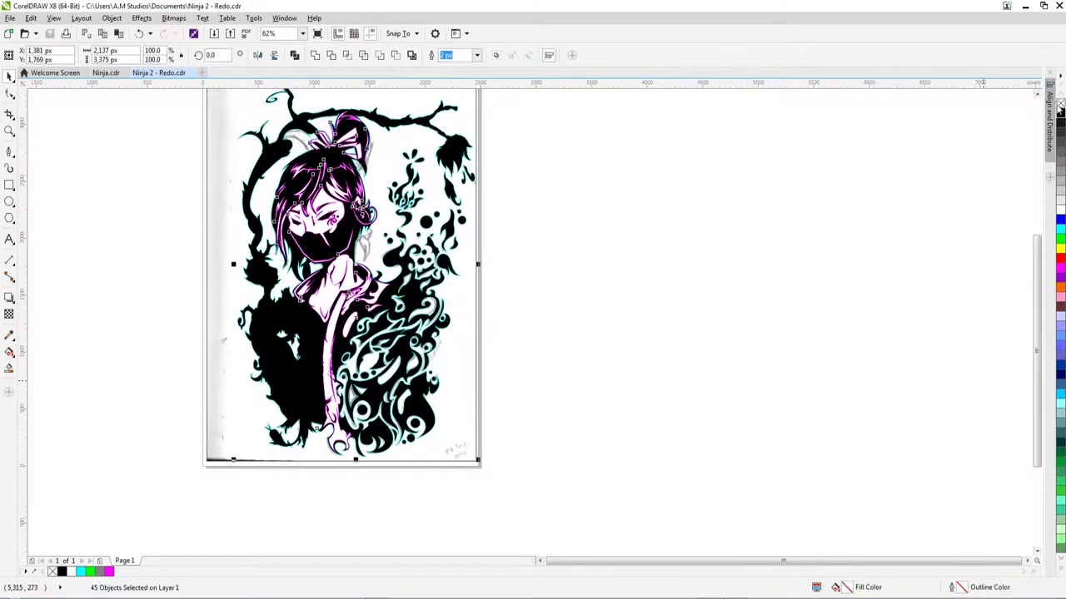
scroll(499, 349, up, 2)
scroll(580, 226, down, 2)
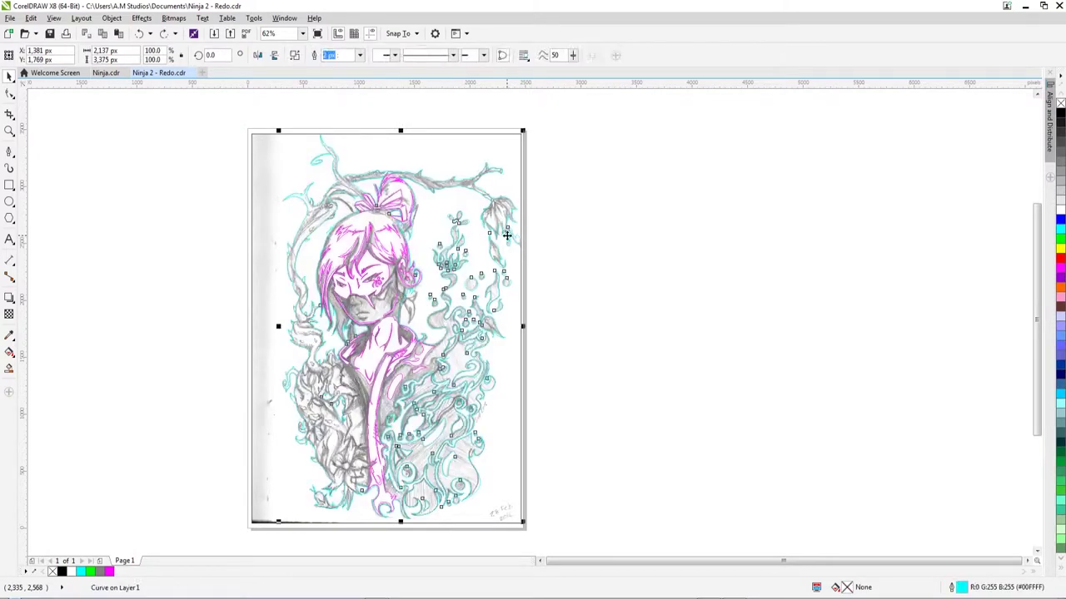
Trace the inner highlight of the falling petal below the hanging flower as a closed magenta shape
scroll(171, 333, up, 2)
scroll(416, 267, up, 3)
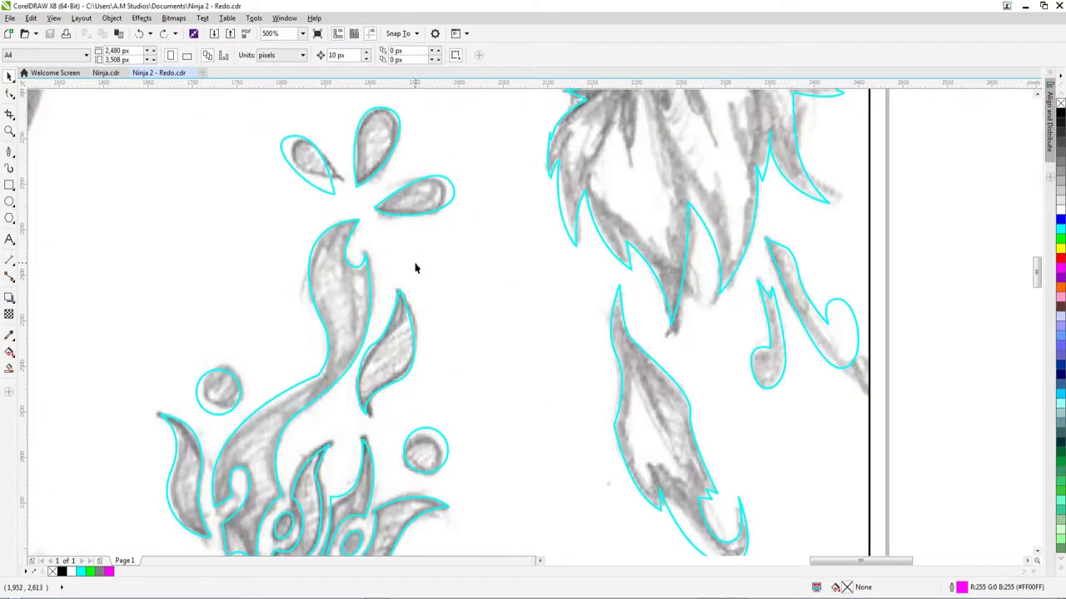
scroll(415, 267, down, 2)
scroll(416, 309, up, 2)
key(F5)
mouse_move(396, 300)
mouse_down()
mouse_move(440, 395)
mouse_move(462, 402)
mouse_move(402, 321)
mouse_move(422, 313)
mouse_move(449, 370)
mouse_move(458, 444)
mouse_up()
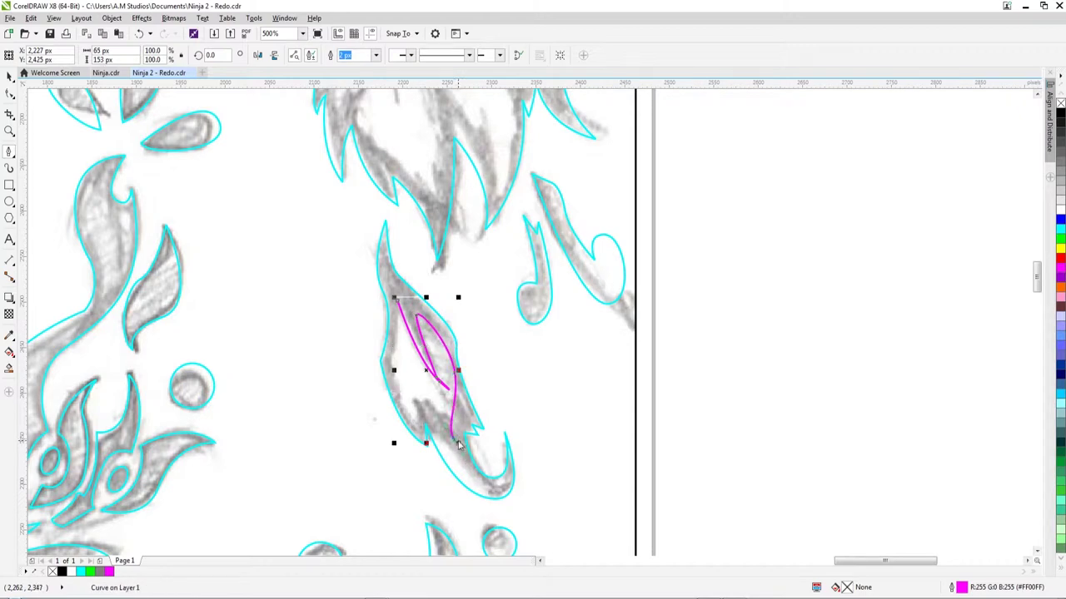
scroll(397, 251, up, 2)
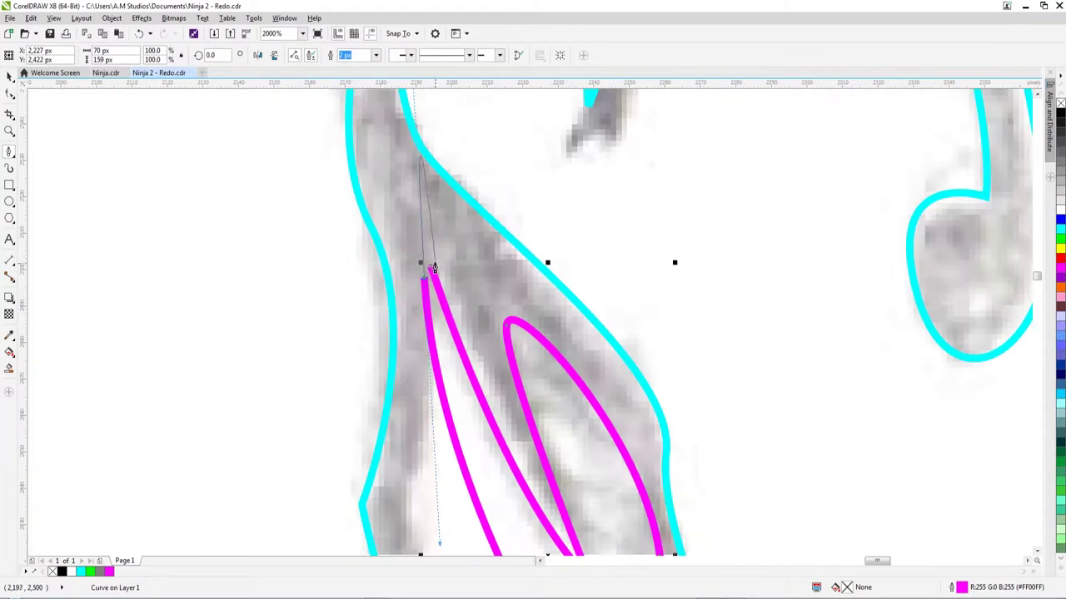
scroll(397, 252, down, 2)
Trace the forked highlight at the base of the hanging flower, just below its stem
scroll(440, 178, up, 3)
scroll(392, 324, up, 2)
scroll(391, 323, up, 1)
mouse_move(312, 405)
mouse_down()
mouse_move(381, 300)
mouse_move(413, 322)
mouse_move(440, 428)
mouse_up()
click(388, 338)
scroll(360, 384, down, 1)
scroll(446, 322, up, 1)
Trace the curved, pointed petal highlight beside the forked shape on the hanging flower
click(333, 343)
click(468, 461)
click(398, 348)
click(337, 334)
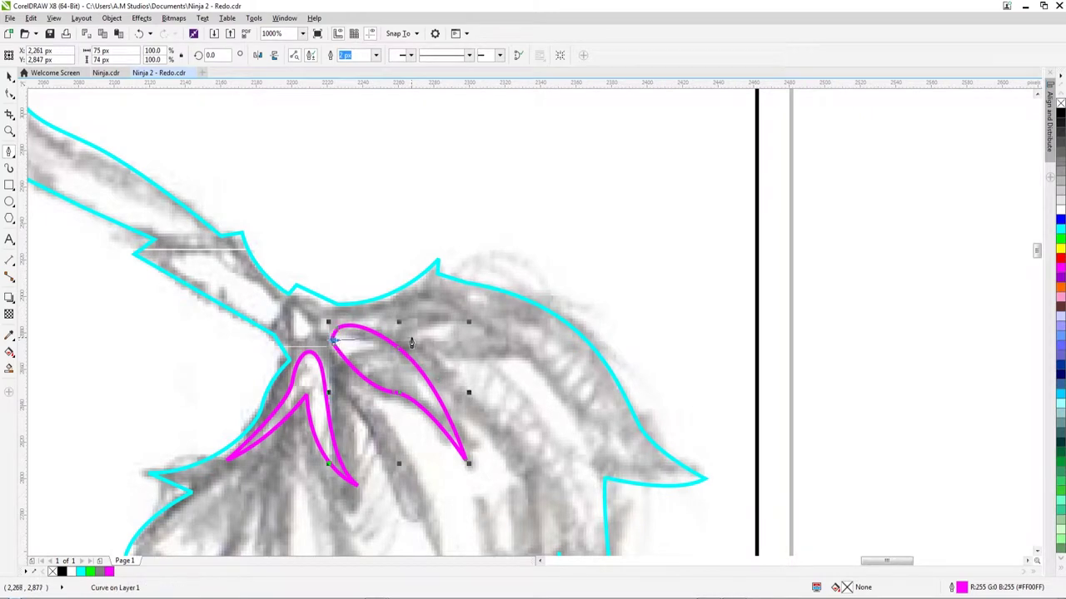
Trace the slim highlight inside the spike on the flower's upper edge as a closed shape
scroll(338, 329, up, 1)
scroll(337, 357, down, 1)
scroll(429, 296, up, 1)
click(271, 364)
click(333, 379)
click(438, 287)
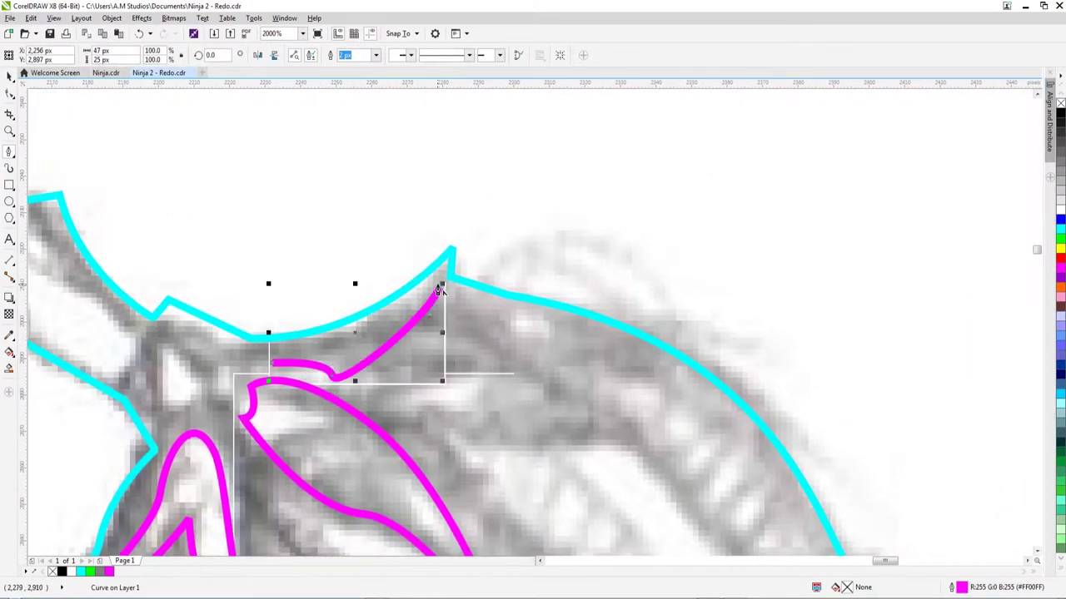
click(273, 364)
Trace the small jagged highlight where the stem joins the flower
click(135, 385)
click(175, 316)
click(243, 351)
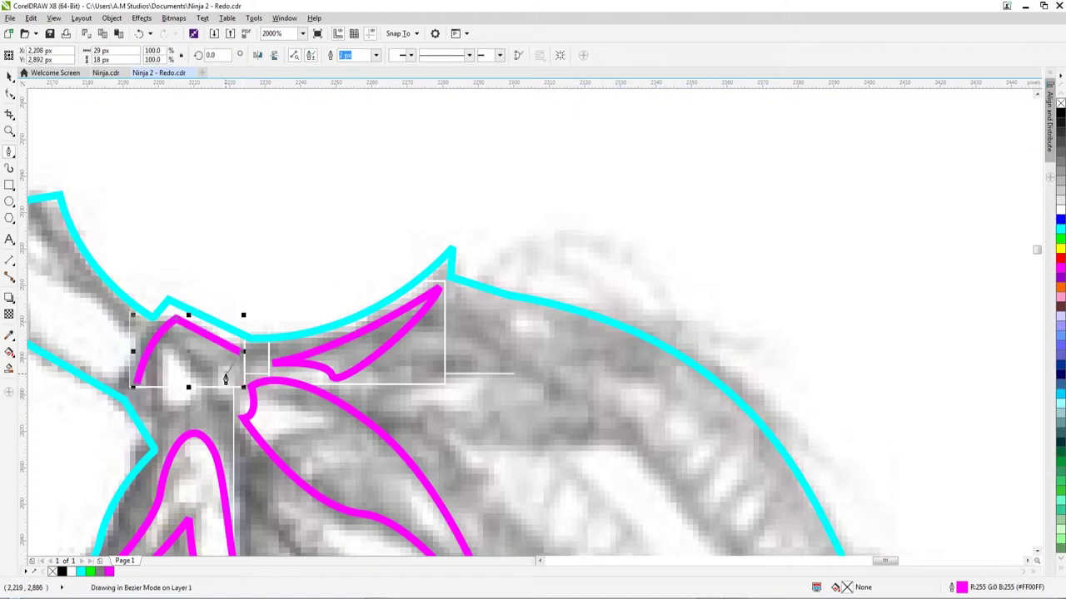
drag(229, 381, 204, 406)
click(166, 418)
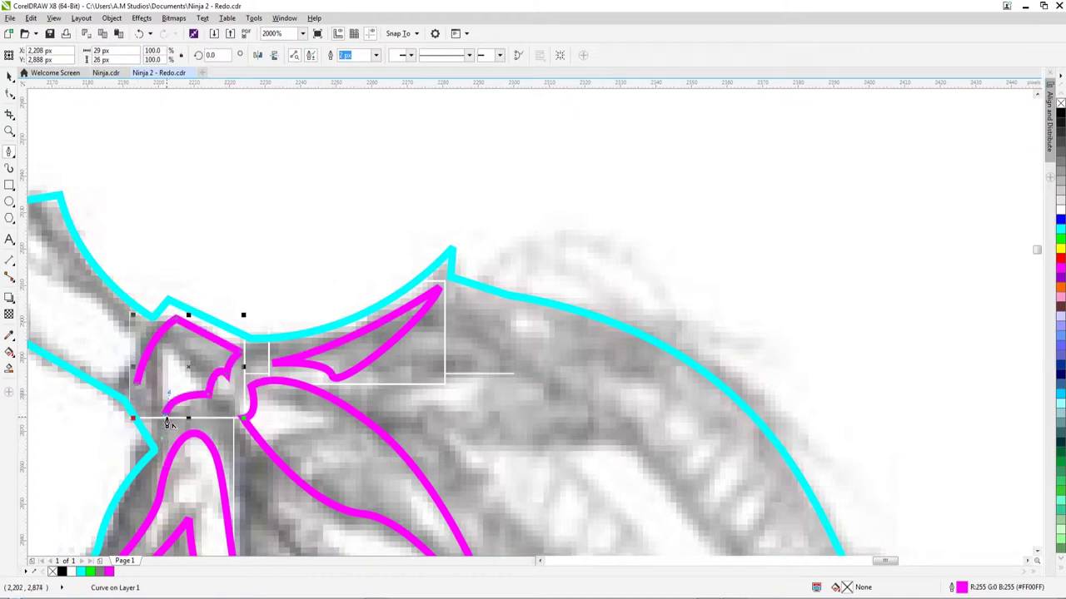
Trace the large highlight of the flower's left petal, including its hooked lower tips and inner curve
scroll(189, 337, down, 4)
scroll(102, 354, up, 2)
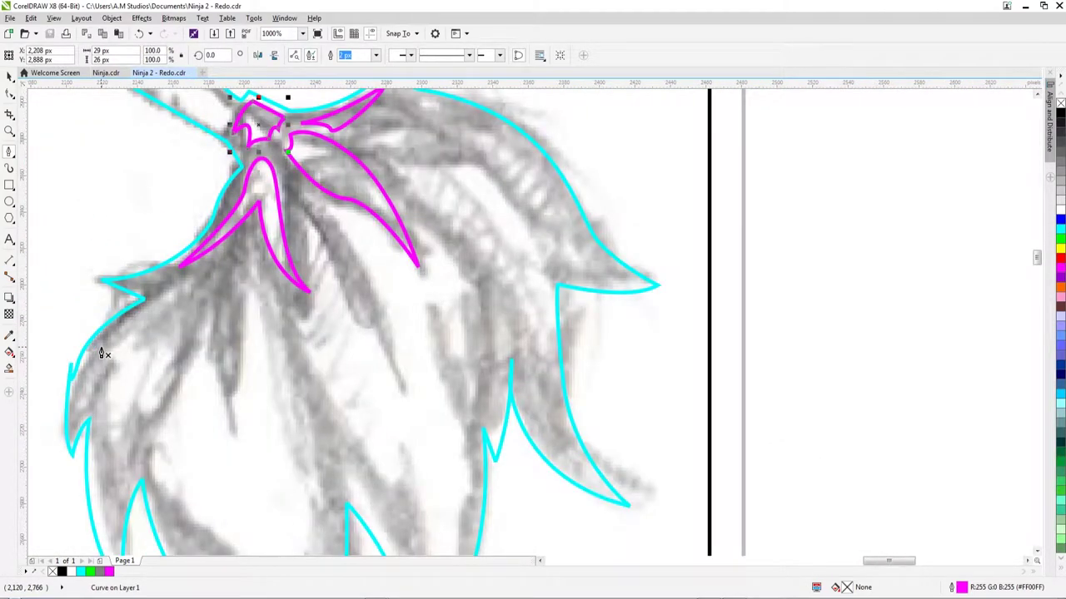
click(213, 288)
click(147, 444)
scroll(147, 444, down, 2)
click(267, 449)
drag(312, 522, 311, 441)
click(314, 466)
drag(275, 383, 282, 354)
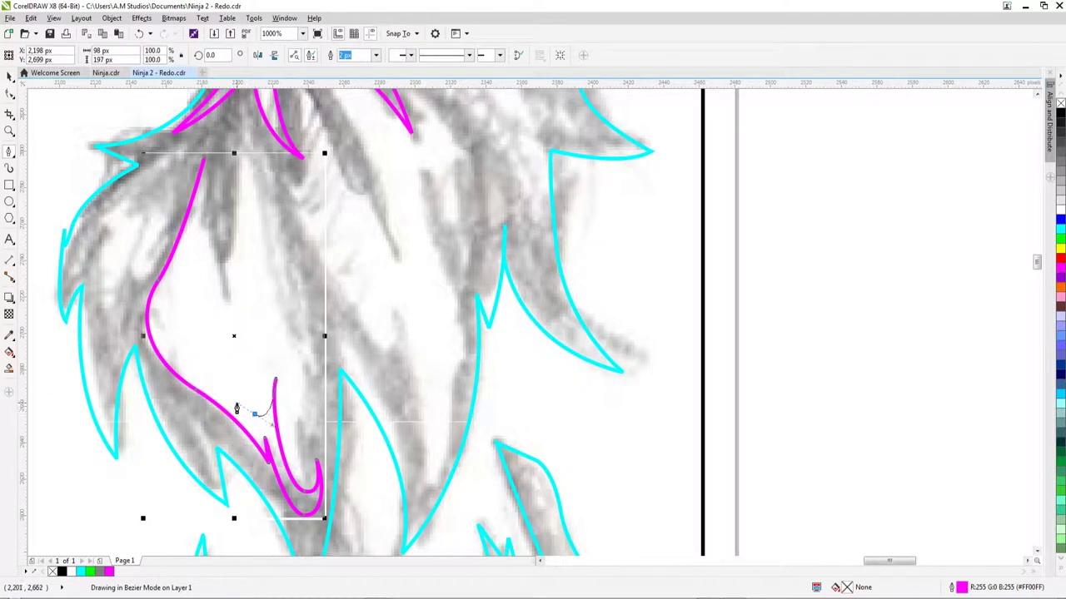
drag(222, 292, 228, 302)
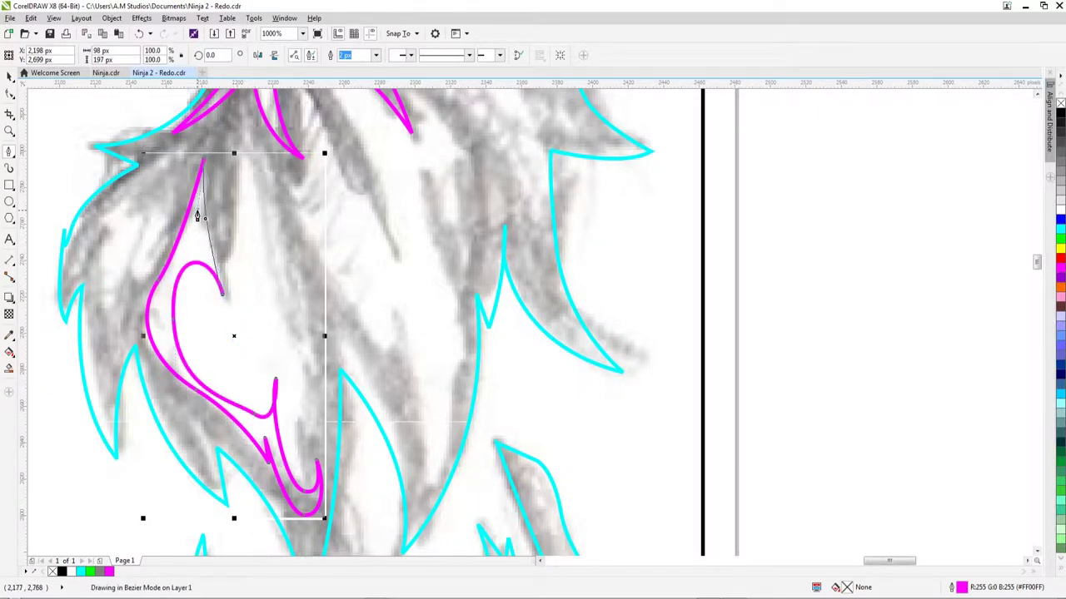
Trace the long forked highlight of the flower's central petal and close it at its upper point
scroll(207, 274, down, 2)
scroll(325, 441, down, 1)
drag(341, 412, 331, 510)
scroll(354, 377, up, 3)
drag(299, 296, 310, 301)
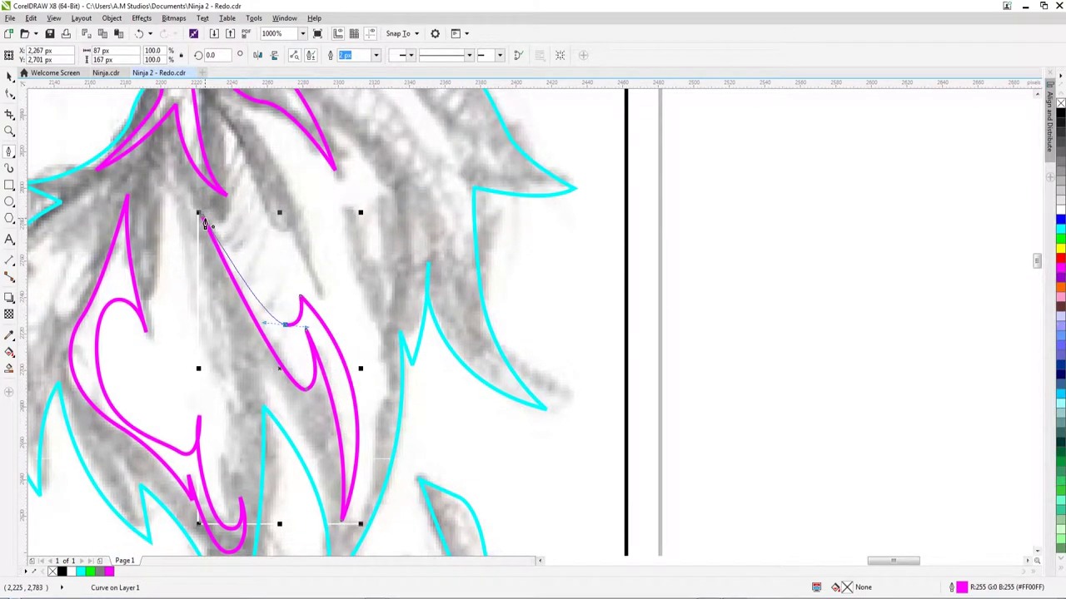
Trace the narrow zigzag highlight of the petal between the central petal and the outer right petal
scroll(350, 292, up, 2)
scroll(353, 297, up, 2)
scroll(356, 331, down, 2)
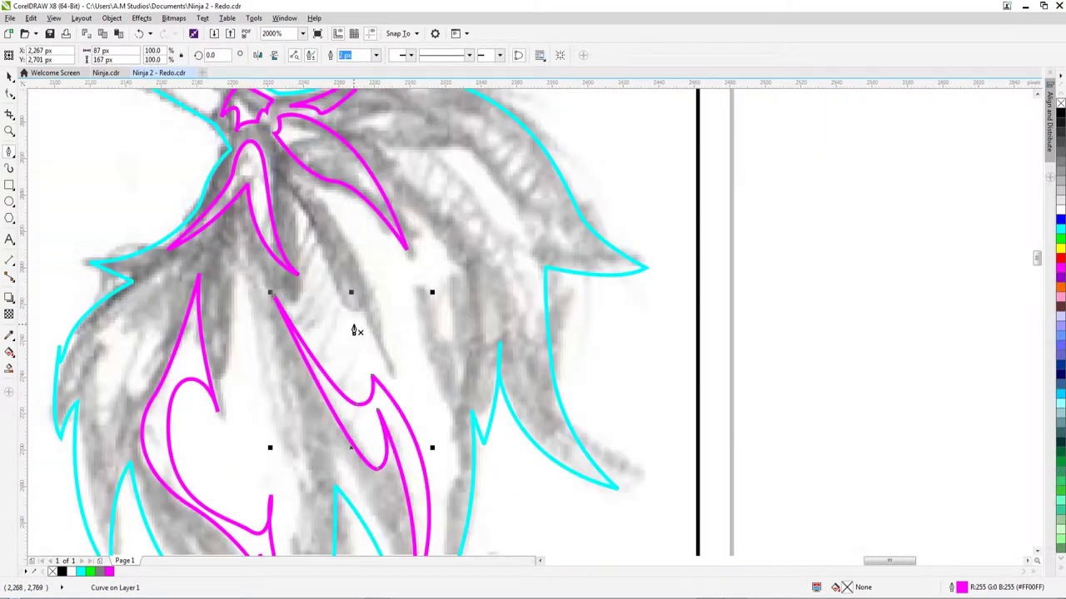
scroll(355, 331, down, 2)
scroll(264, 297, down, 2)
click(335, 301)
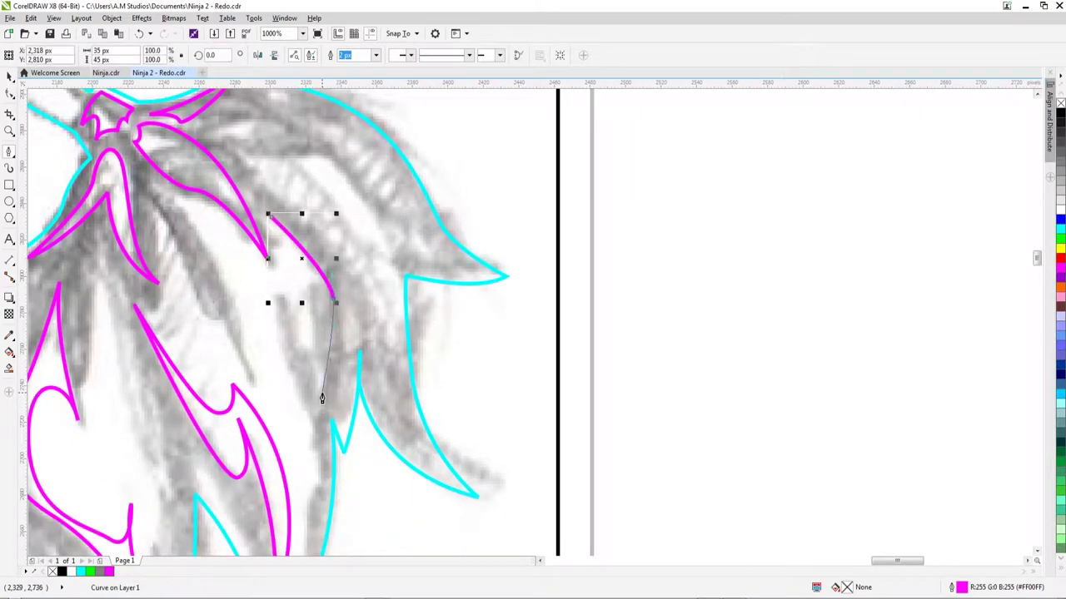
click(306, 428)
drag(305, 317, 278, 247)
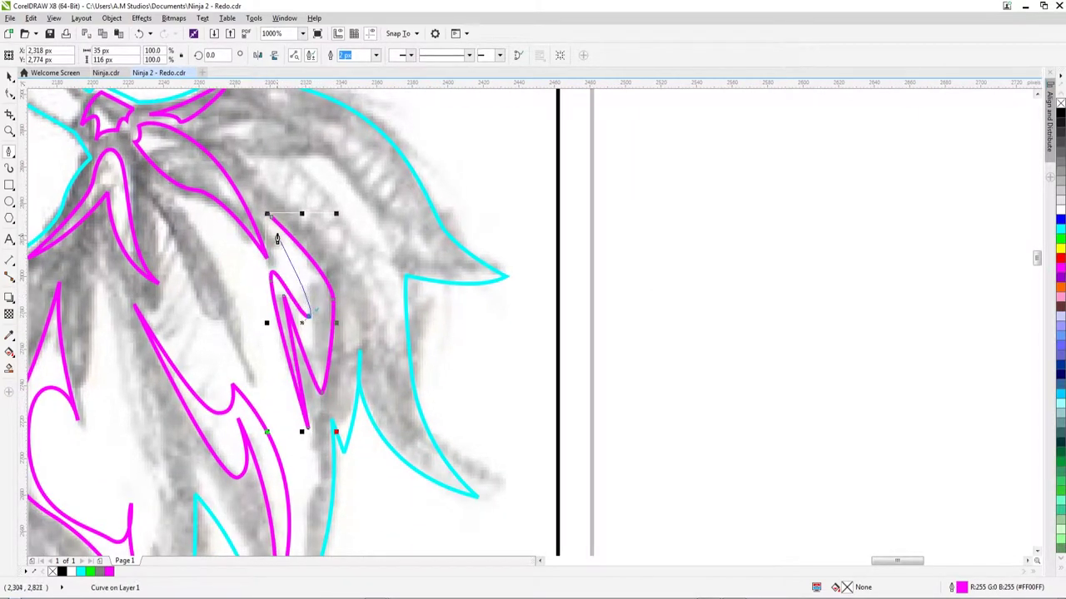
Trace the long highlight of the flower's outer right petal, with its hooked inner edge
scroll(274, 216, up, 1)
click(273, 184)
drag(349, 283, 353, 333)
drag(378, 462, 382, 466)
drag(327, 335, 323, 293)
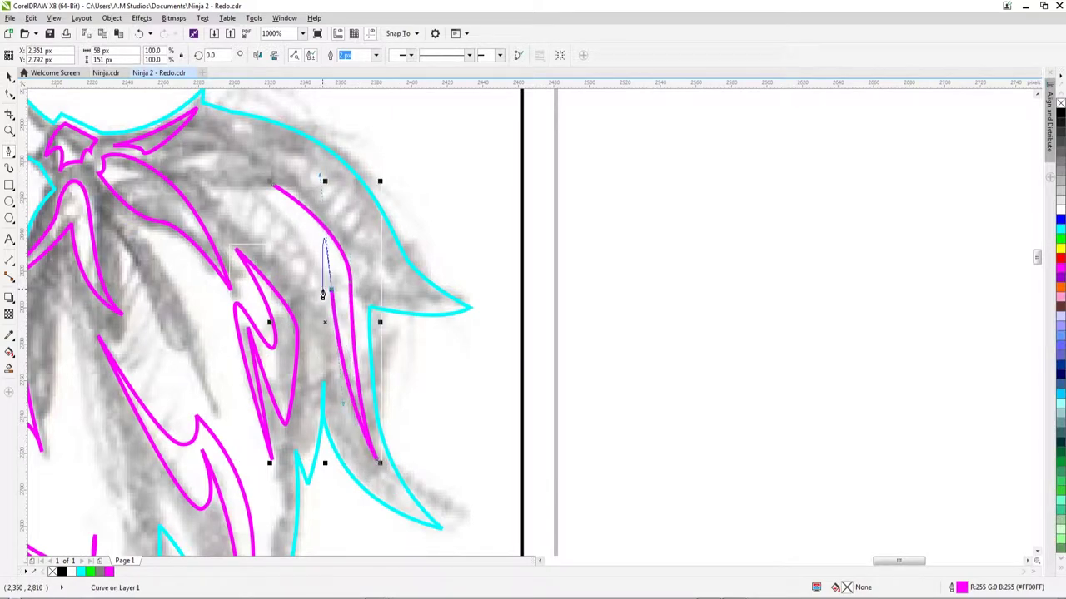
drag(323, 252, 317, 281)
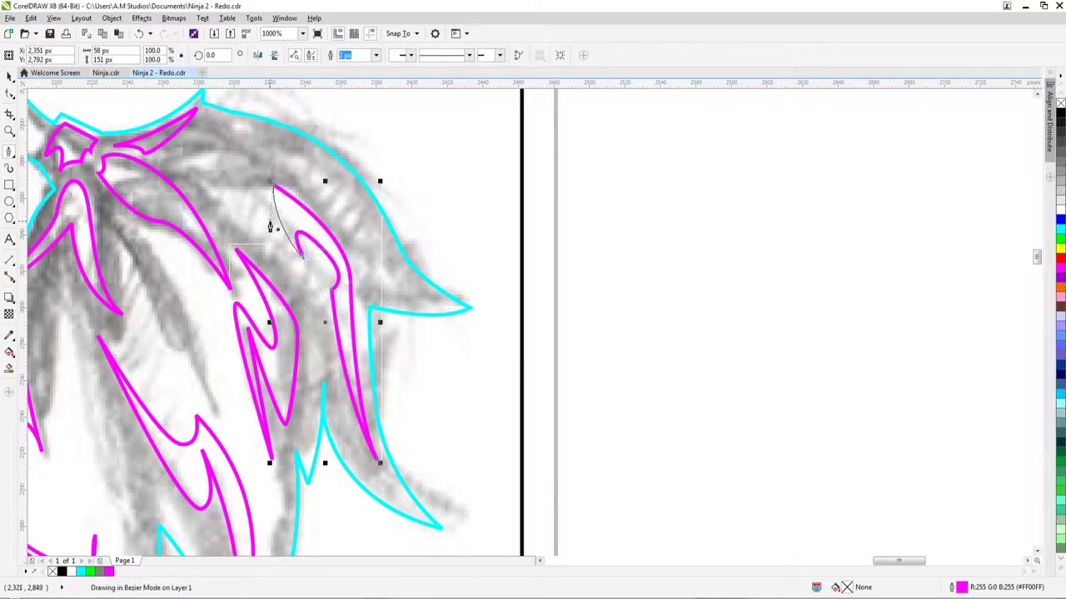
Trace the leaf-shaped highlight with its inner notch on the upper part of the flower's outer right petal
scroll(269, 219, down, 2)
scroll(247, 188, up, 4)
drag(374, 247, 372, 256)
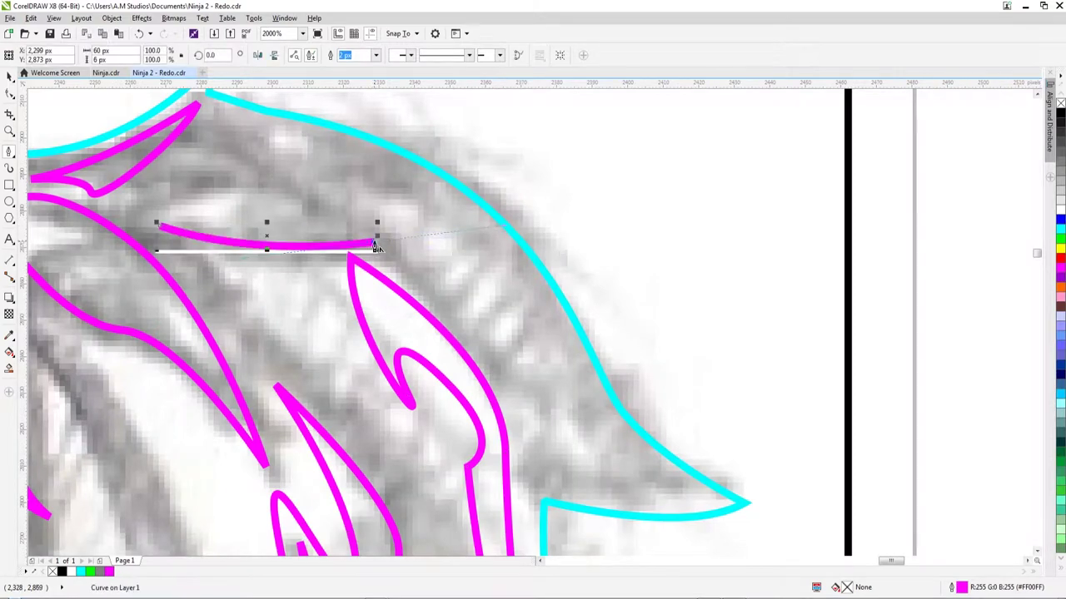
drag(193, 160, 157, 155)
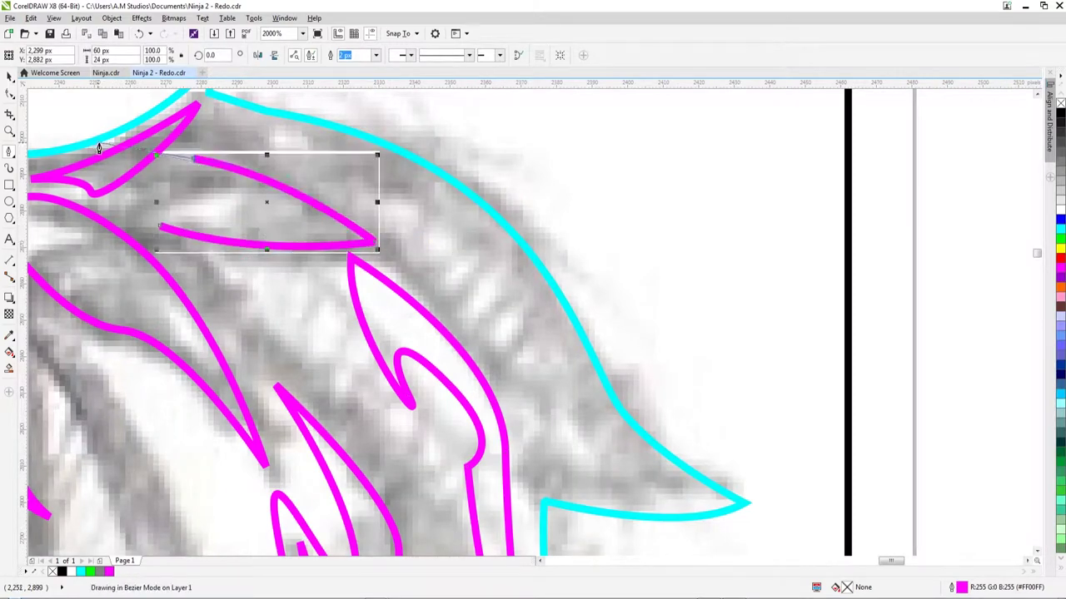
click(280, 210)
click(137, 200)
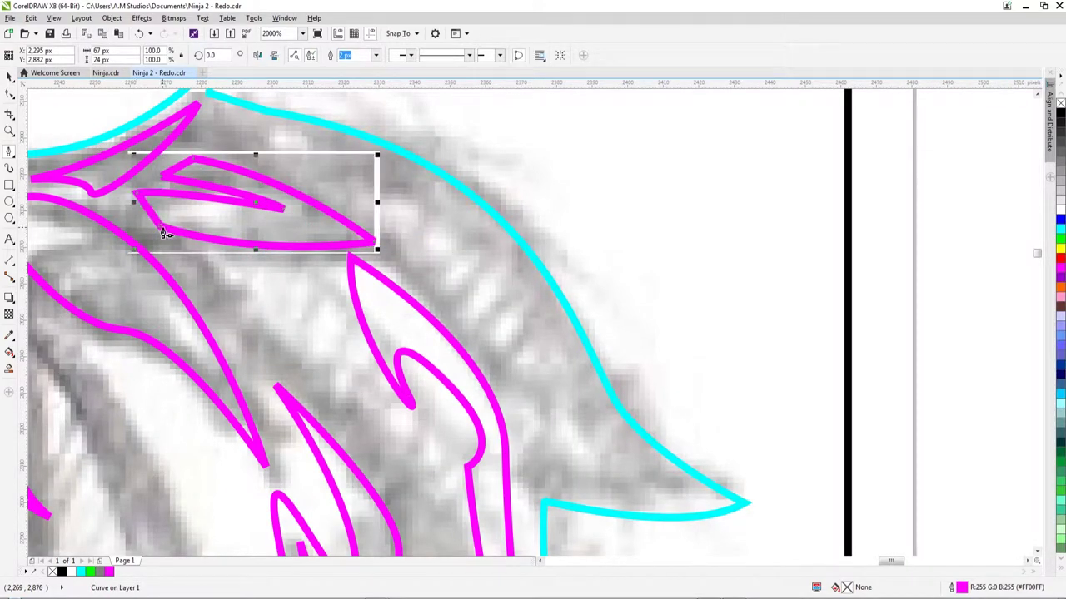
Trace the arched, pointed highlight on the short stem section just above the flower's knot
scroll(215, 183, down, 4)
scroll(423, 428, up, 4)
click(419, 393)
click(400, 428)
click(182, 311)
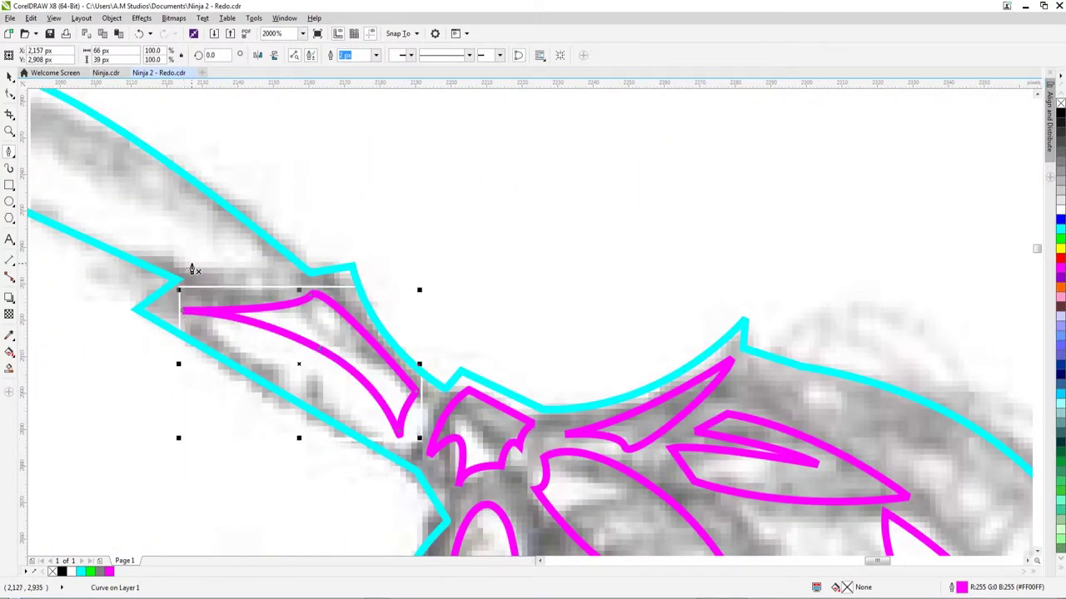
Trace the long jagged highlight of the stem section between the flower's stem joint and the branch fork
scroll(403, 293, down, 3)
scroll(404, 293, up, 2)
click(388, 290)
click(478, 350)
click(590, 421)
drag(495, 371, 453, 356)
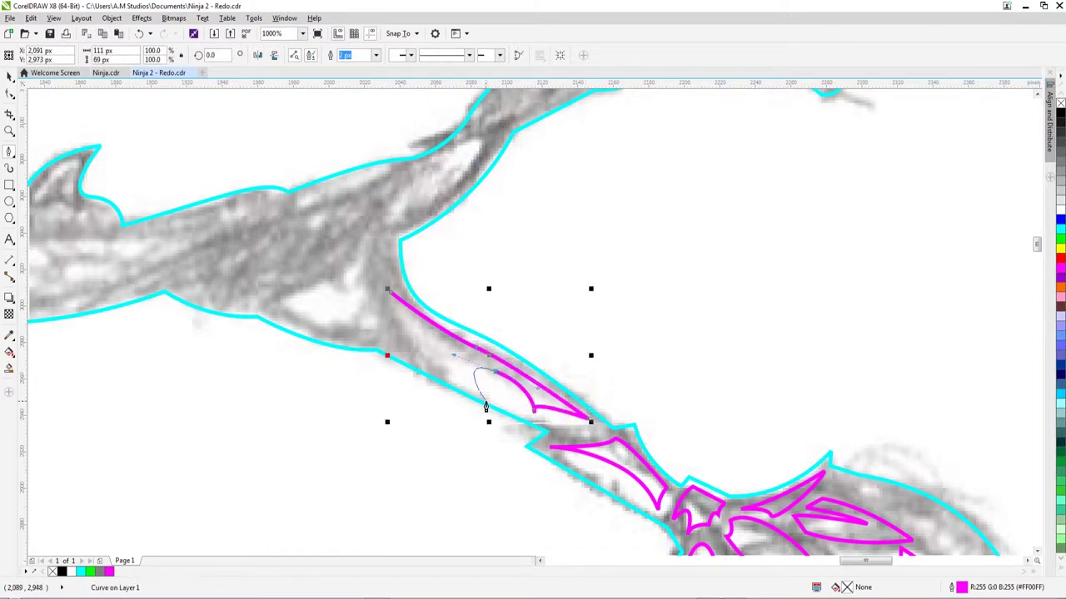
click(389, 293)
Trace the triangular highlight at the branch fork and the thin curved sliver beside it
scroll(405, 341, down, 2)
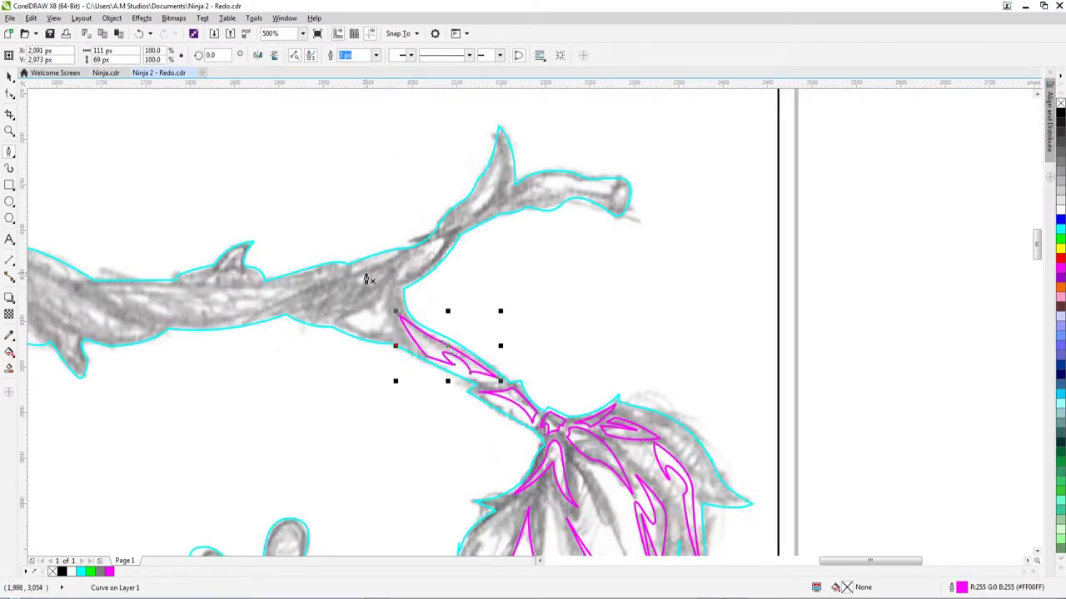
scroll(367, 279, up, 2)
click(321, 318)
click(408, 275)
mouse_move(419, 320)
mouse_down()
mouse_move(422, 342)
mouse_move(354, 353)
mouse_up()
click(276, 407)
drag(428, 354, 341, 396)
click(279, 406)
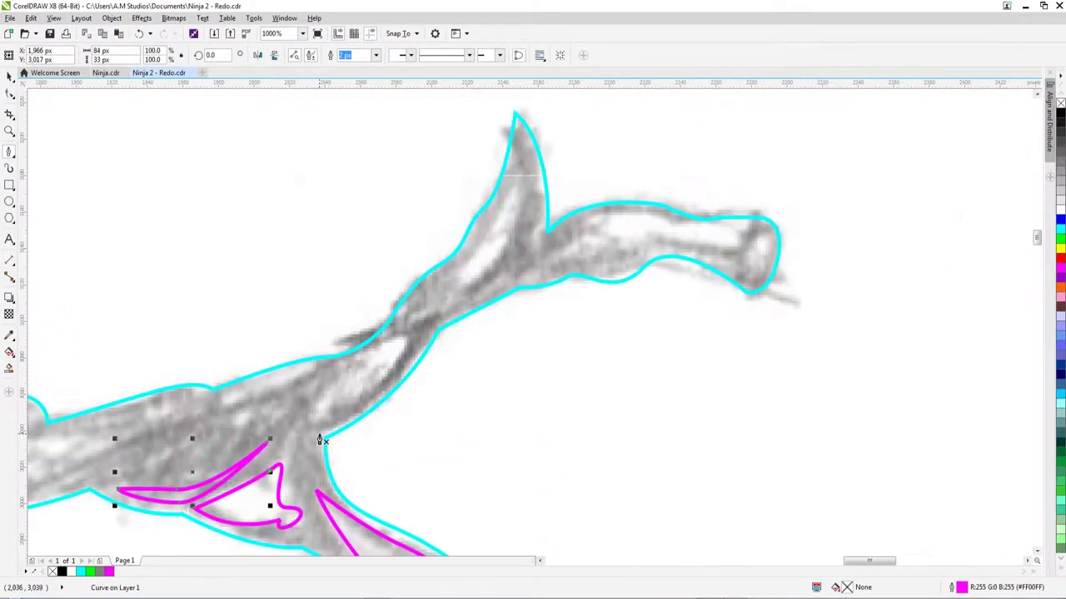
Trace the hooked highlight of the twig section above the fork and the crescent highlight along the thorn above it
click(310, 427)
drag(414, 345, 415, 350)
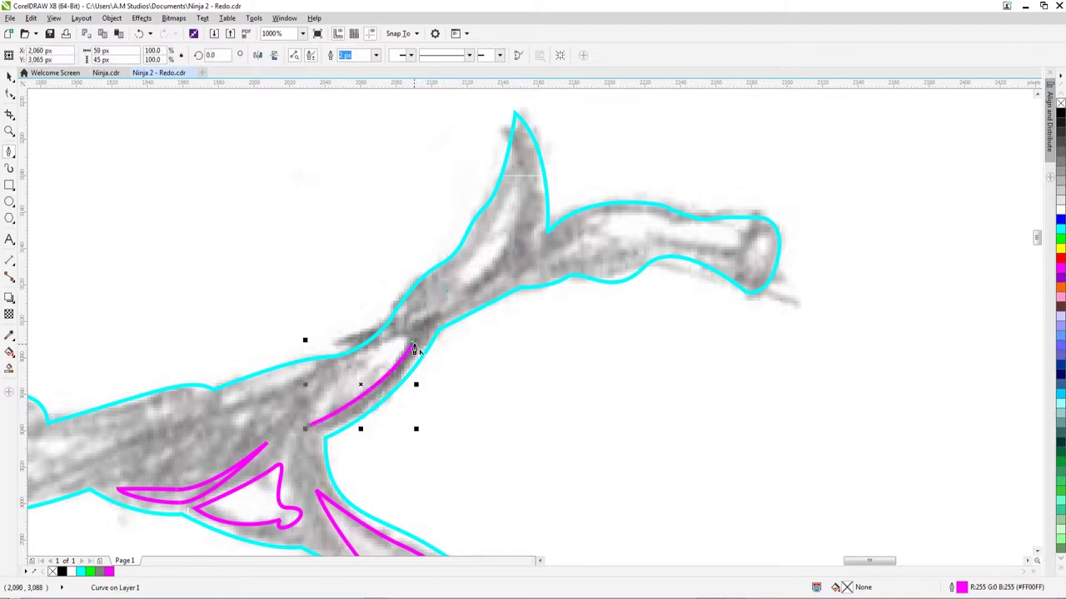
click(309, 426)
click(306, 427)
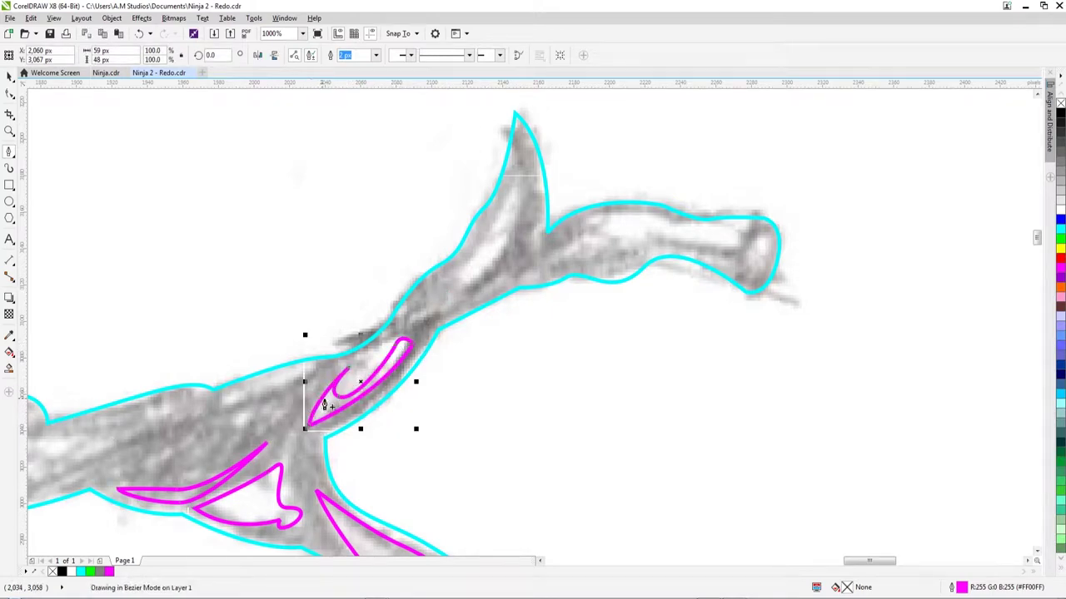
drag(408, 241, 404, 108)
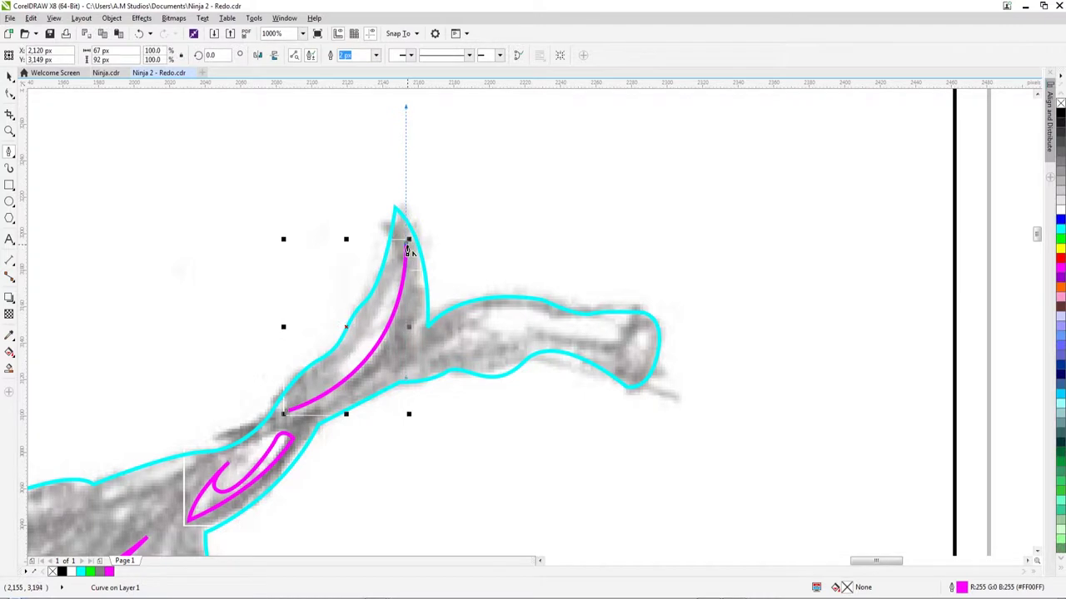
click(419, 328)
click(285, 416)
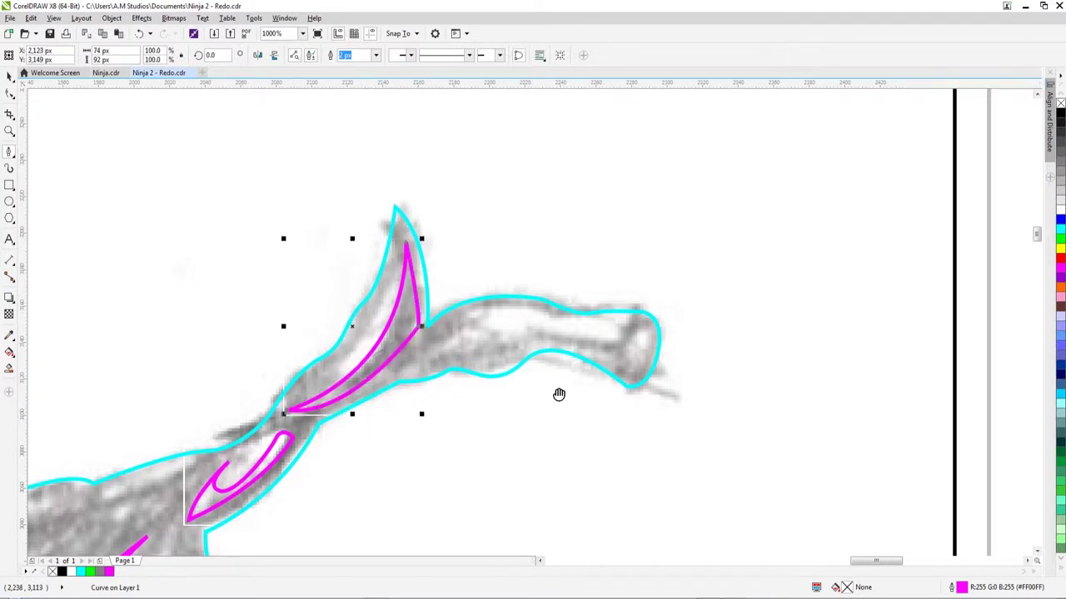
Trace the wavy highlight along the twig's end section and the small rounded highlight on its cut tip
scroll(557, 397, right, 3)
drag(278, 332, 336, 347)
click(341, 336)
click(419, 358)
click(447, 331)
click(351, 323)
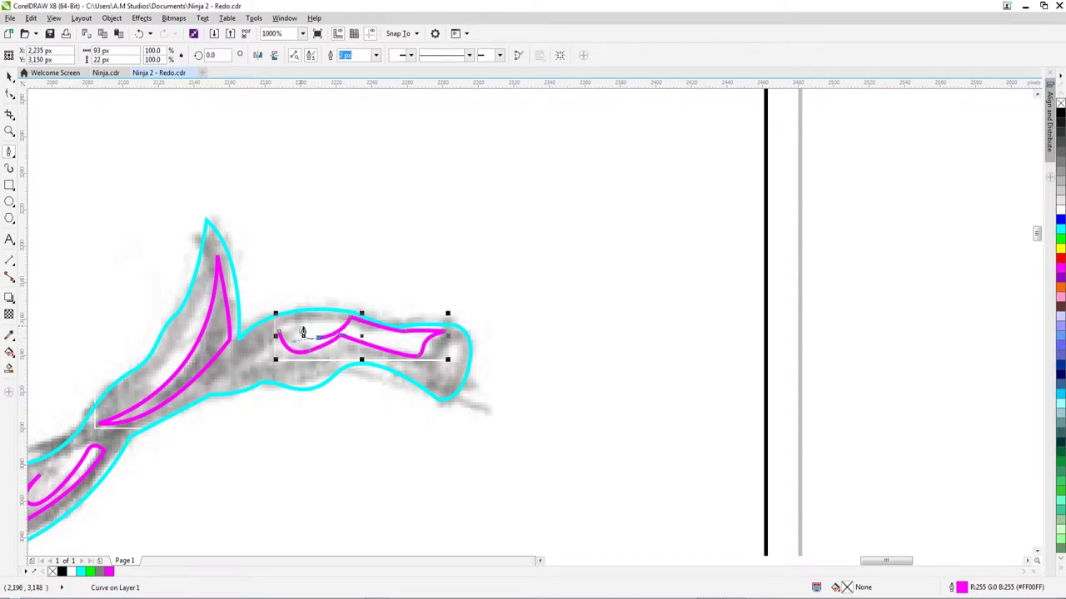
click(293, 334)
click(277, 335)
click(434, 364)
click(454, 366)
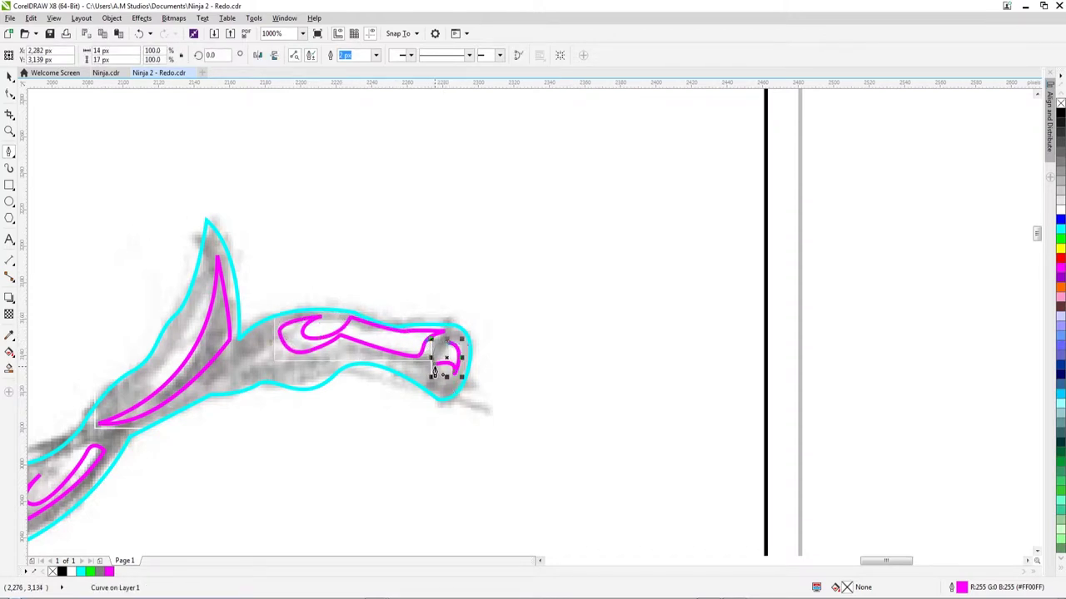
Preview the artwork with a black fill to check the flower and twig highlights, and undo the fill
scroll(433, 372, down, 10)
key(space)
drag(266, 139, 563, 436)
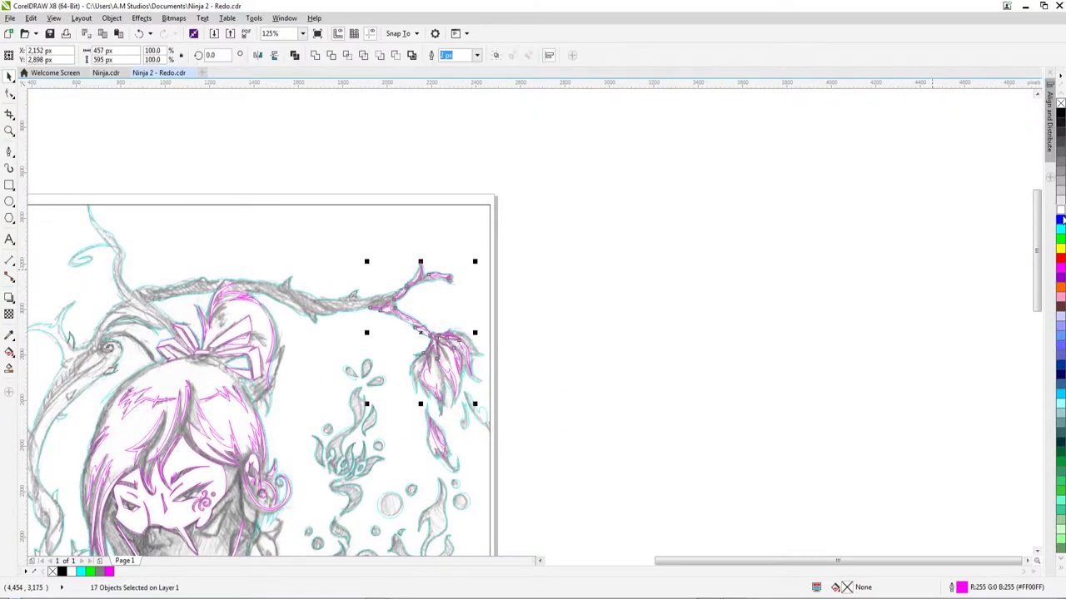
scroll(571, 326, down, 2)
click(549, 390)
key(ctrl+a)
click(1059, 111)
scroll(585, 304, up, 4)
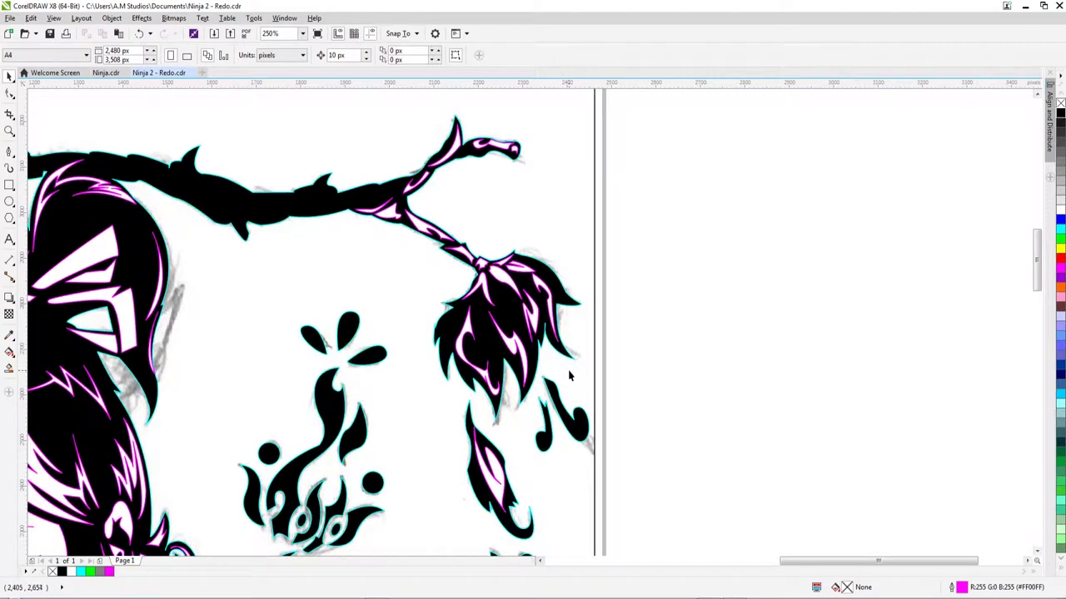
key(ctrl+z)
Trace the small curved highlight along the upper edge of the flower's outer left petal
scroll(441, 333, up, 4)
key(F5)
click(396, 330)
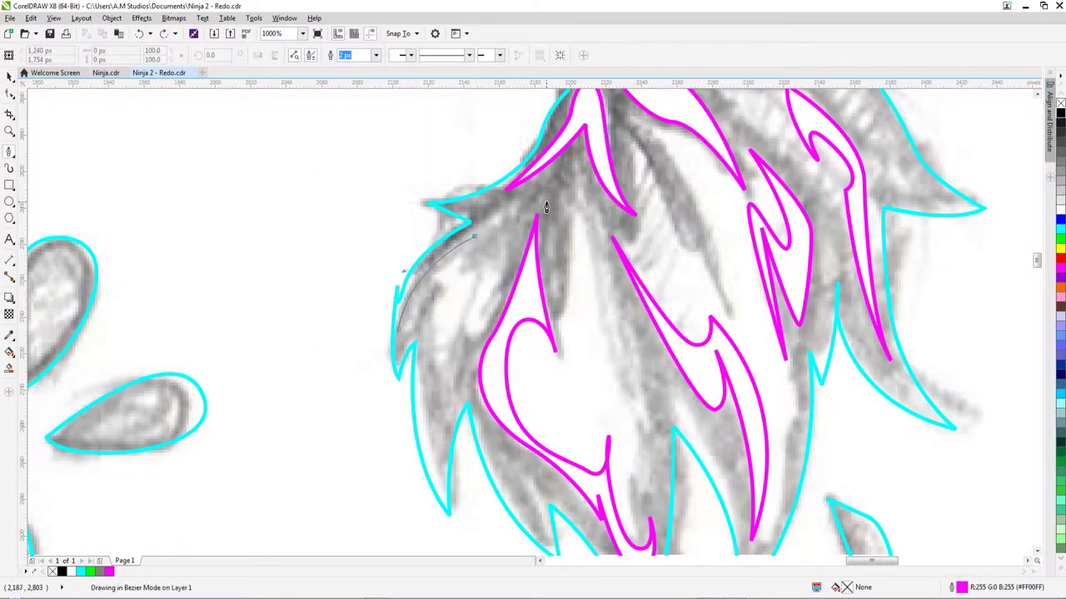
drag(546, 208, 481, 234)
click(451, 285)
click(392, 334)
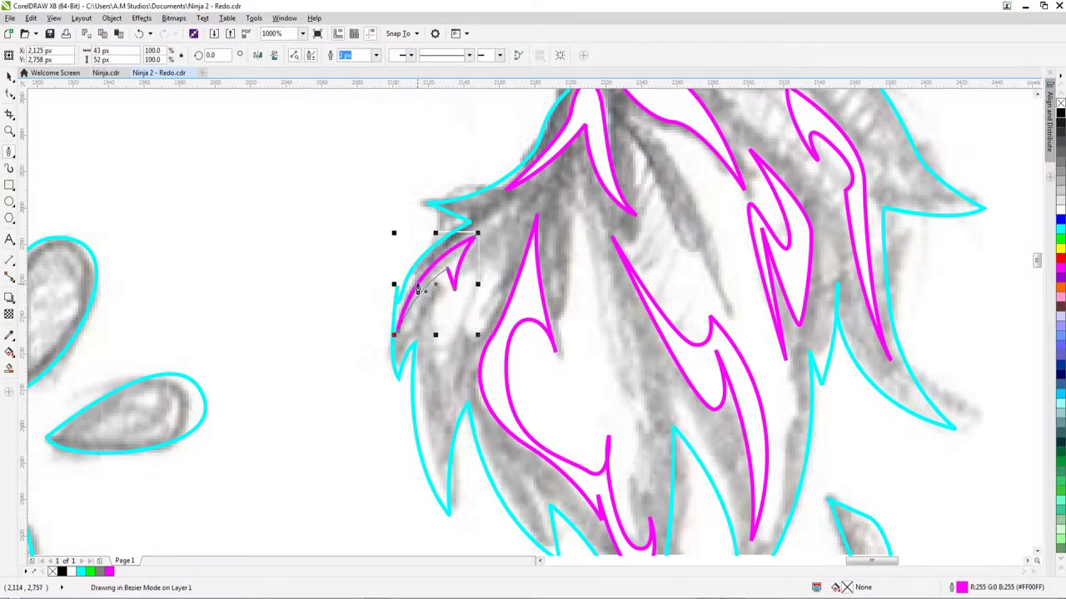
Trace the long sweeping highlight of the main branch from the fork to below the small upper thorn, with its upward peak
scroll(513, 374, down, 4)
scroll(522, 302, up, 2)
click(523, 298)
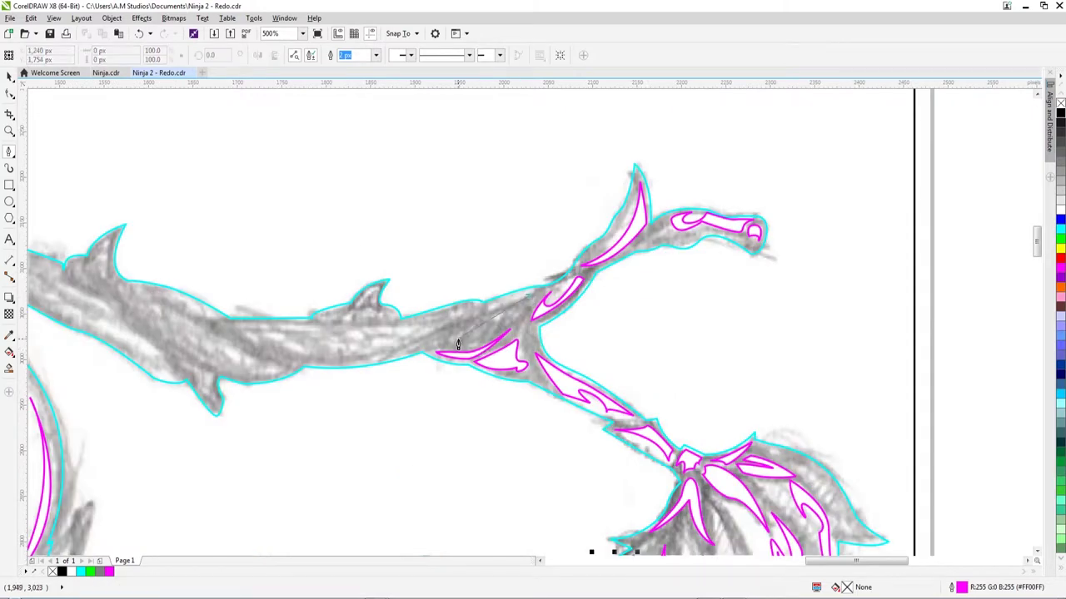
click(313, 367)
click(366, 333)
drag(528, 308, 350, 375)
Trace the flat hooked highlight at the base of the small upper thorn and the curled highlight inside the thorn
scroll(460, 304, up, 2)
click(321, 317)
drag(333, 314, 201, 337)
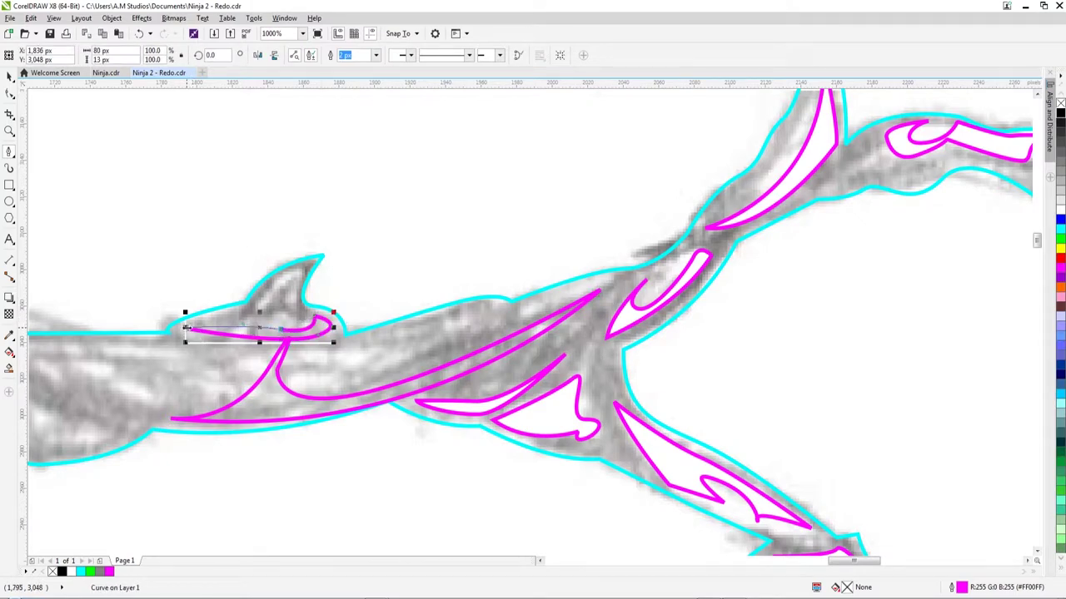
scroll(185, 329, up, 1)
click(250, 317)
click(350, 243)
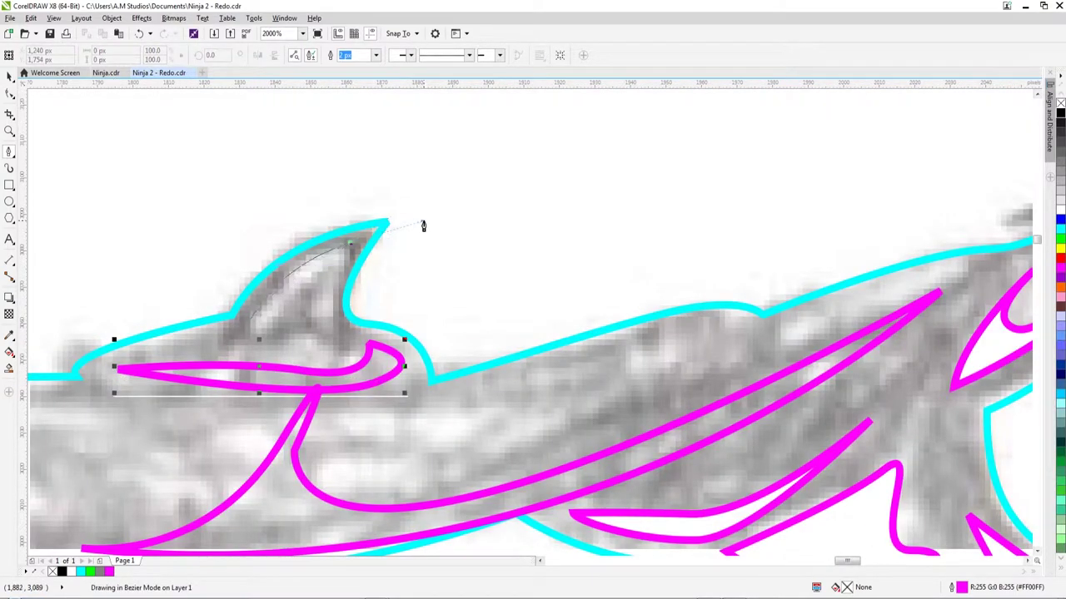
drag(279, 320, 298, 316)
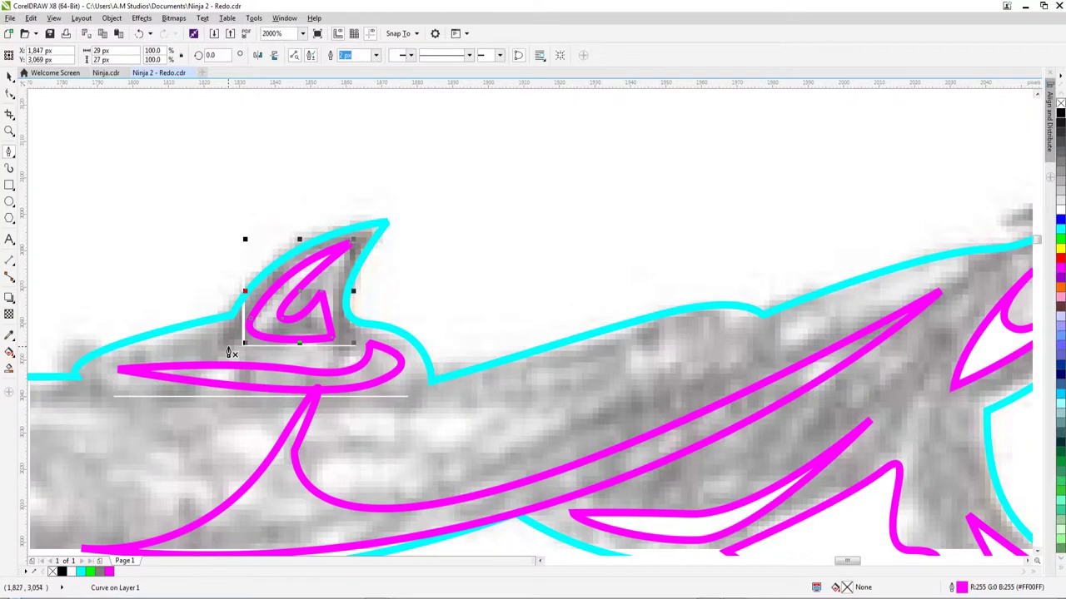
Trace the long forked highlight along the main branch above the downward-pointing thorn
scroll(606, 379, down, 1)
click(440, 438)
click(127, 301)
drag(284, 390, 314, 379)
click(441, 439)
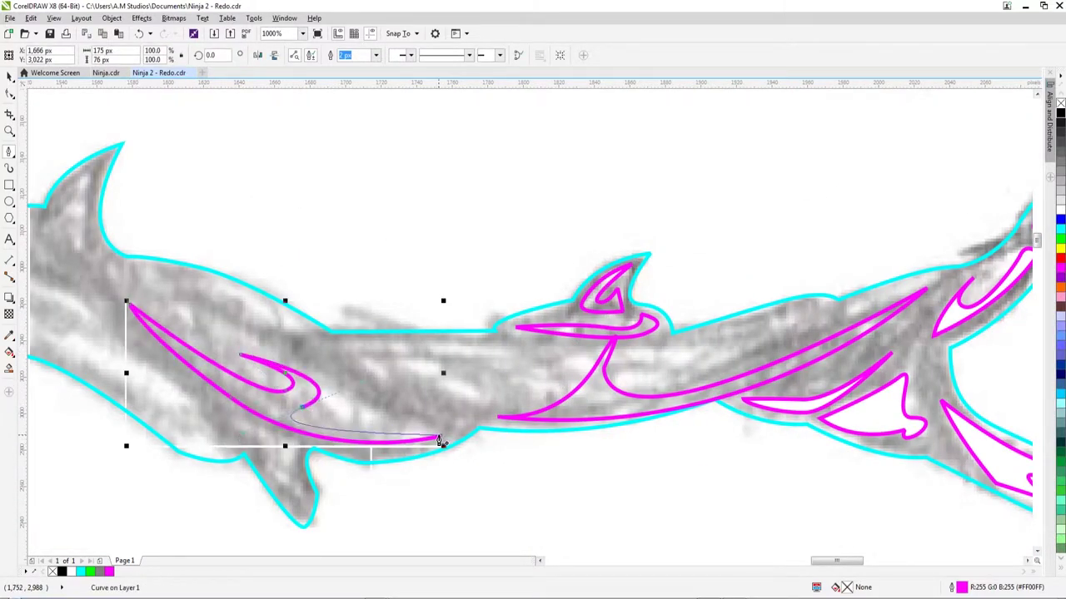
Trace the curved highlight at the base of the large upper thorn and the hooked highlight inside the thorn
scroll(423, 404, left, 3)
scroll(499, 452, up, 2)
drag(400, 328, 386, 369)
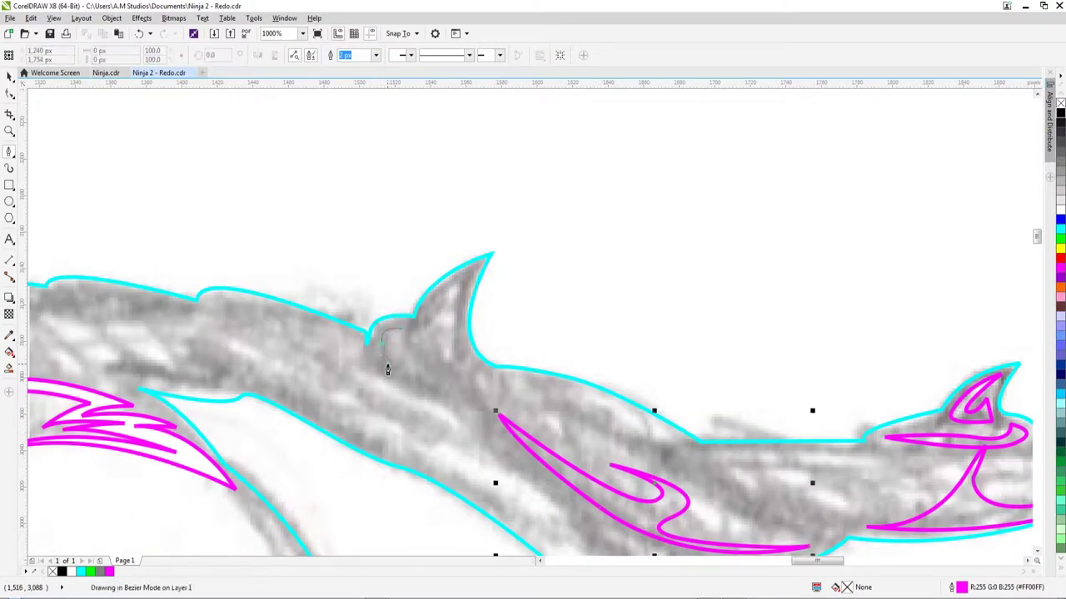
click(448, 389)
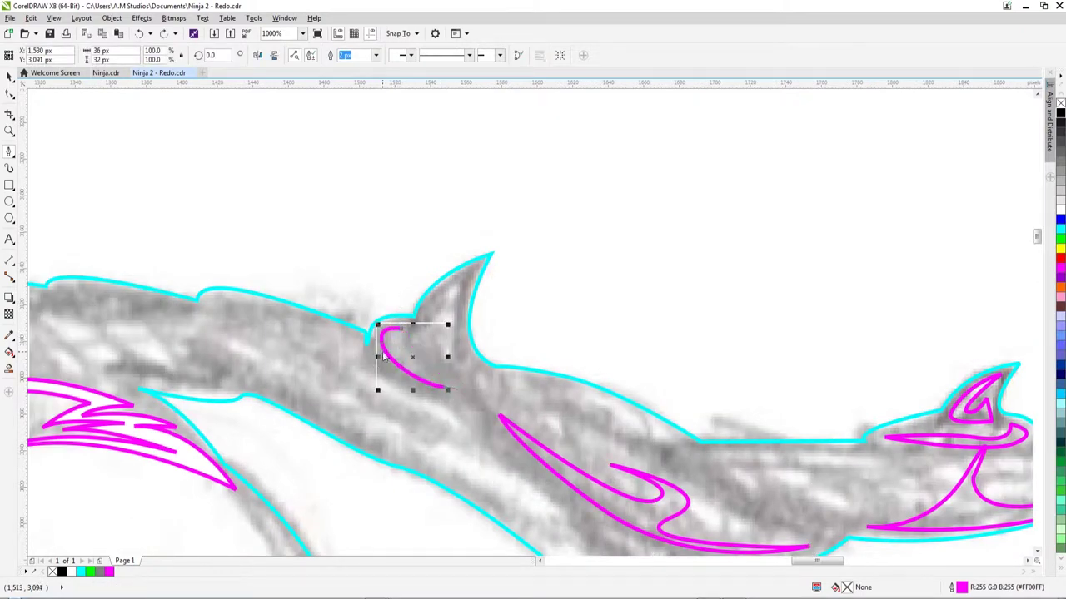
drag(406, 334, 409, 321)
click(466, 275)
drag(431, 354, 403, 325)
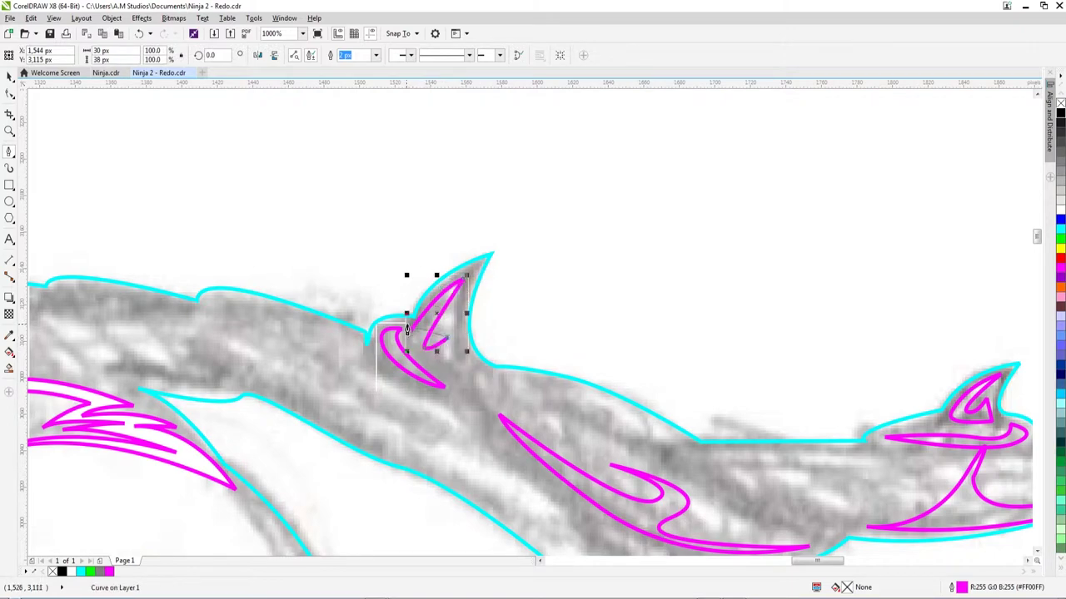
Trace the forked diagonal highlight on the main branch just below and left of the large thorn
scroll(422, 386, down, 2)
scroll(494, 486, up, 2)
drag(351, 243, 380, 275)
click(373, 260)
drag(512, 341, 516, 350)
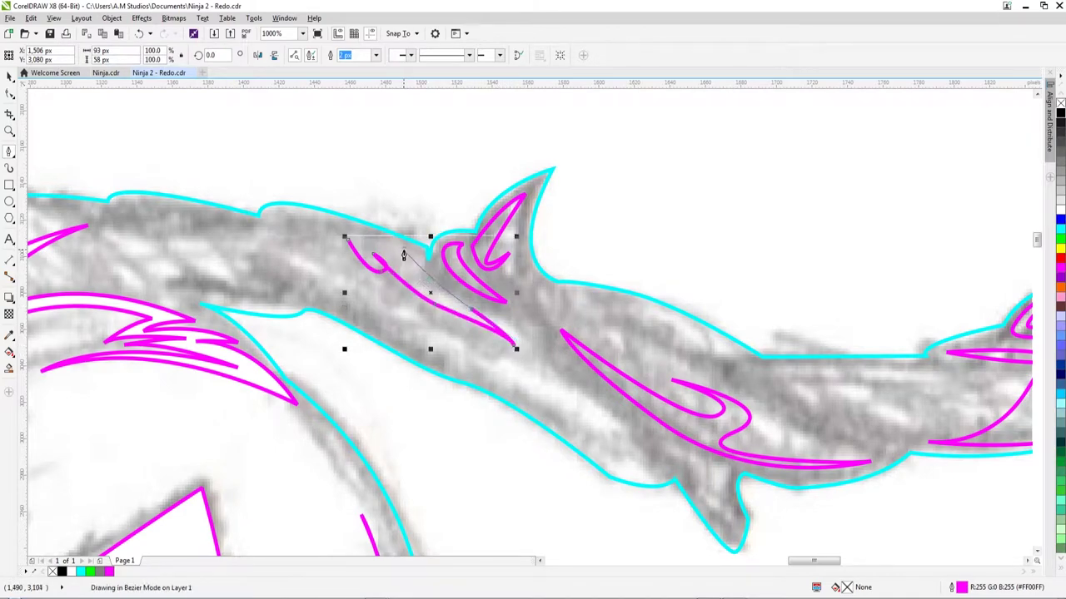
Preview the whole artwork with a black fill to check the branch highlights, and return to the outline view
scroll(263, 261, down, 5)
key(space)
drag(582, 475, 267, 209)
key(Escape)
click(251, 504)
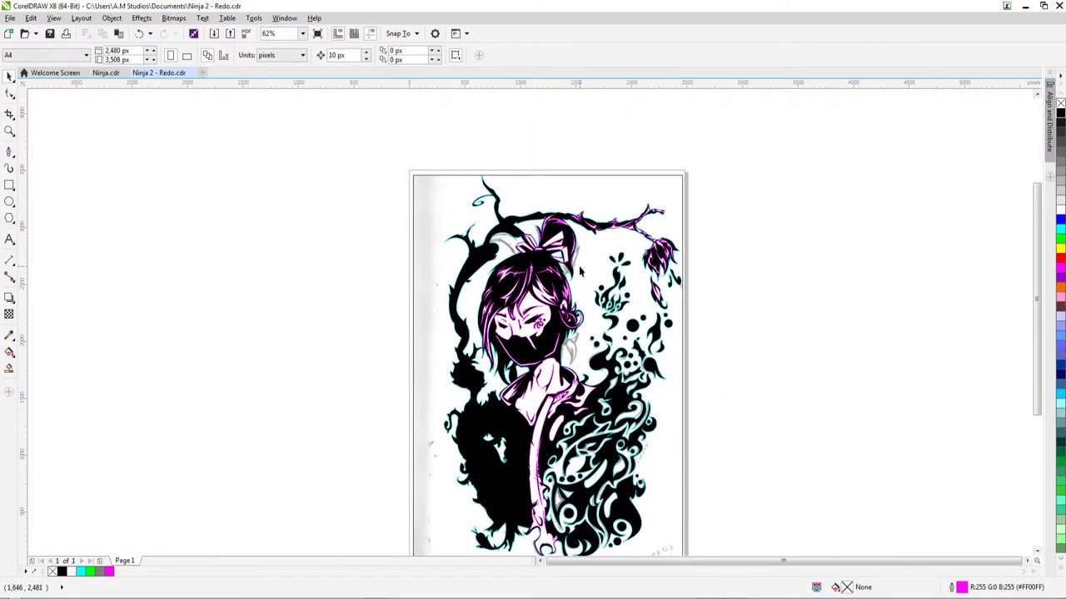
scroll(804, 174, up, 5)
click(674, 212)
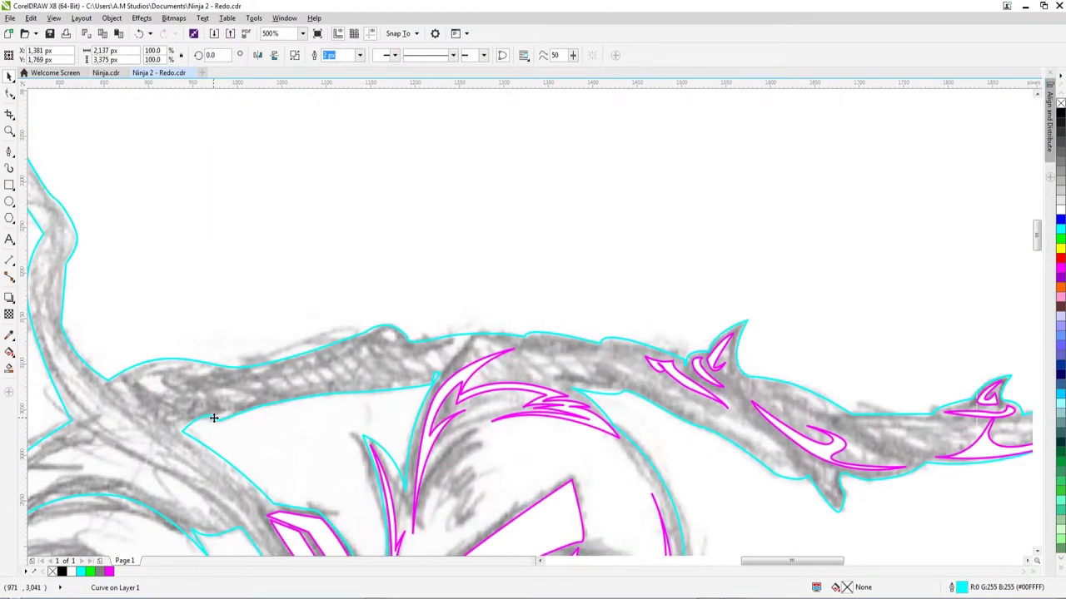
Trace the small highlight on the branch's knob left of the ponytail and the long pronged highlight beside it
scroll(258, 366, up, 2)
drag(504, 316, 534, 330)
mouse_move(465, 330)
mouse_down()
mouse_move(214, 392)
mouse_move(221, 411)
mouse_move(349, 400)
mouse_move(497, 421)
mouse_move(478, 357)
mouse_move(609, 374)
mouse_move(529, 369)
mouse_up()
click(458, 349)
scroll(179, 428, down, 3)
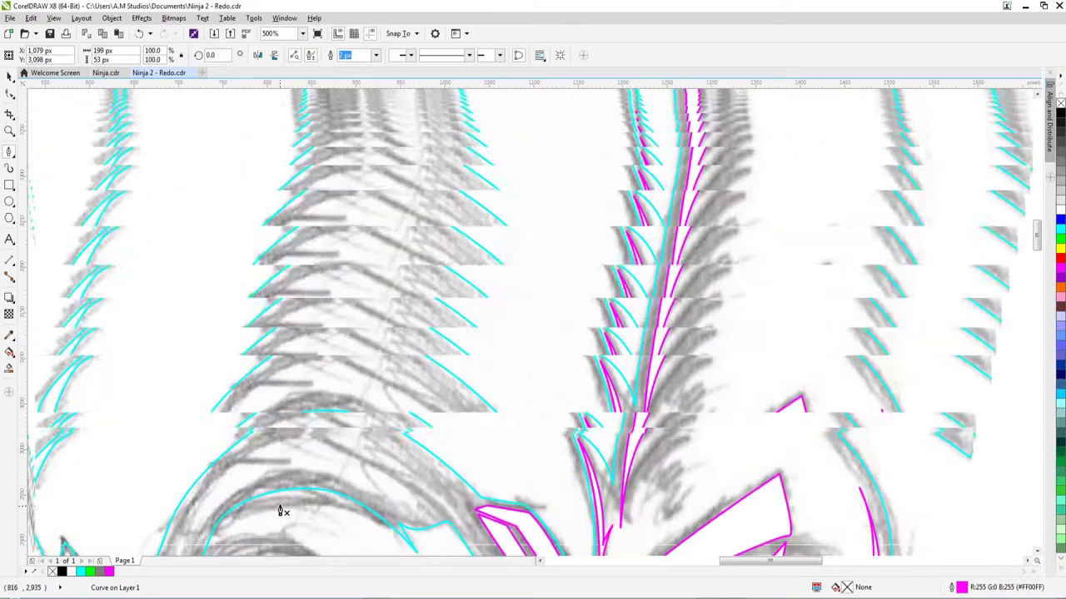
Trace the long tapering highlight running down the upright branch past its junction with the main branch
scroll(376, 411, down, 3)
scroll(195, 411, right, 2)
scroll(374, 341, down, 3)
click(280, 250)
click(177, 163)
drag(240, 266, 311, 306)
Trace the curled highlight on the main branch where it leaves the upright branch
scroll(238, 266, up, 3)
click(268, 342)
drag(315, 385, 305, 342)
drag(364, 318, 329, 321)
click(313, 321)
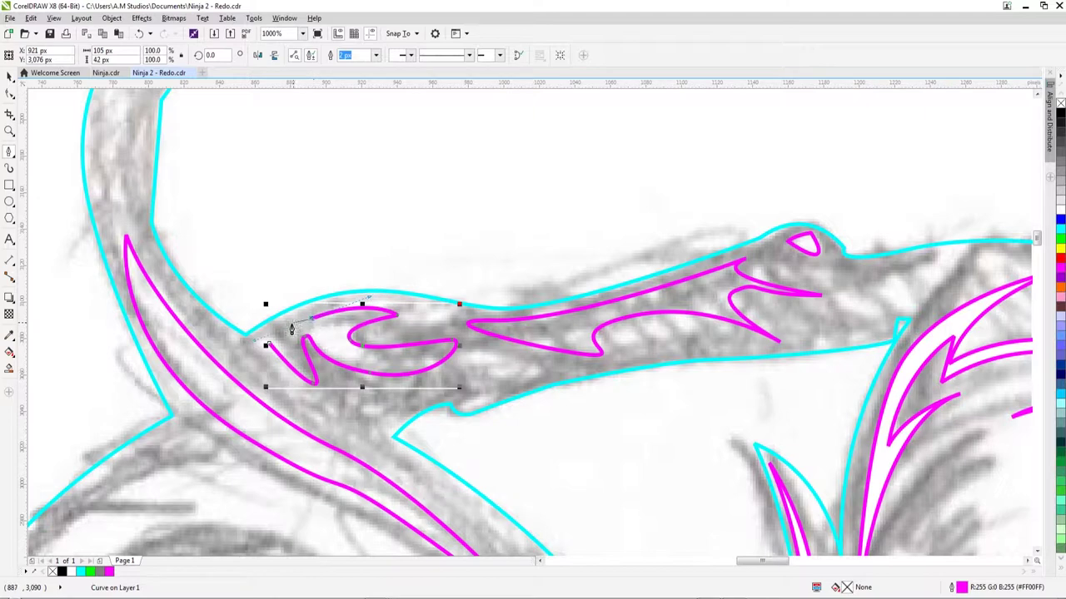
Trace the crescent highlight along the bend of the upright branch below the spiral tendril
scroll(284, 374, up, 5)
scroll(299, 350, left, 3)
click(304, 306)
click(311, 388)
click(263, 493)
click(254, 297)
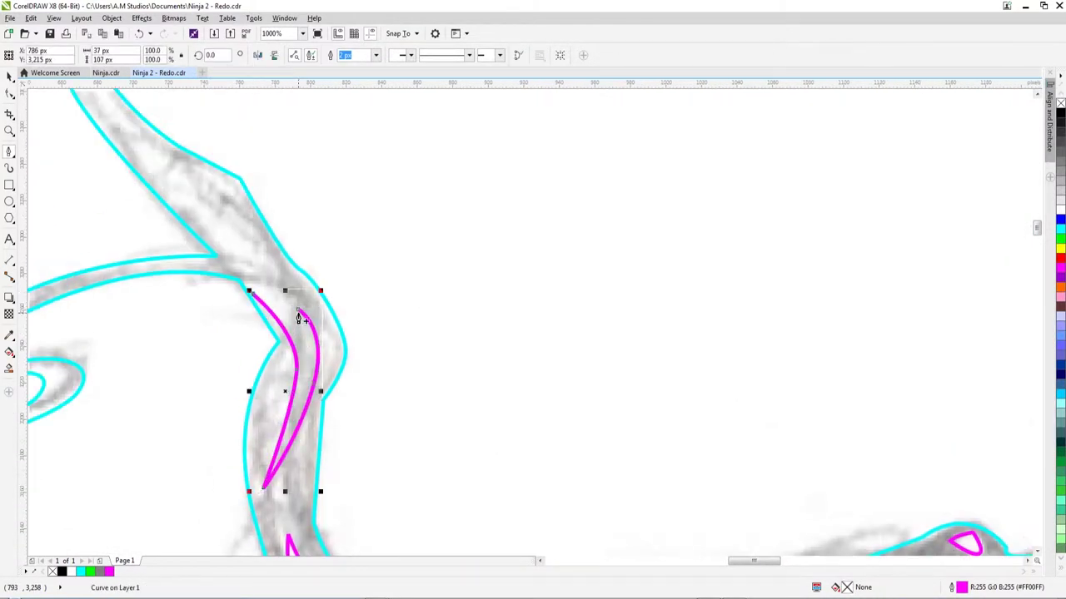
click(301, 309)
Trace the pronged highlight in the upright branch just above its junction with the spiral tendril, with a long tapering upper tip
scroll(435, 330, left, 3)
scroll(436, 330, up, 1)
scroll(436, 330, up, 1)
click(414, 353)
click(458, 374)
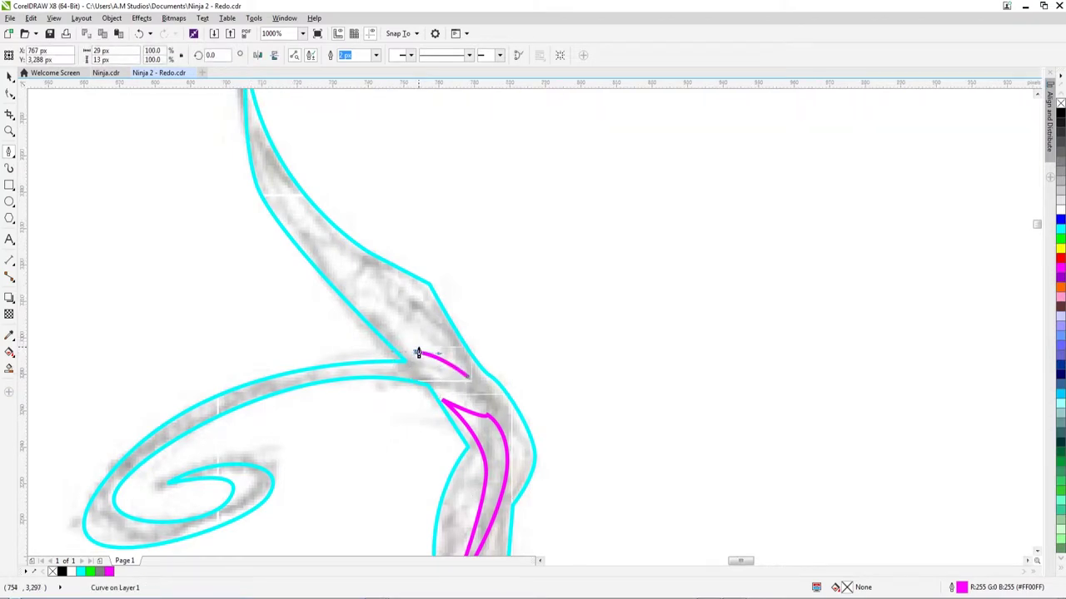
scroll(418, 351, up, 1)
click(480, 359)
drag(304, 242, 174, 231)
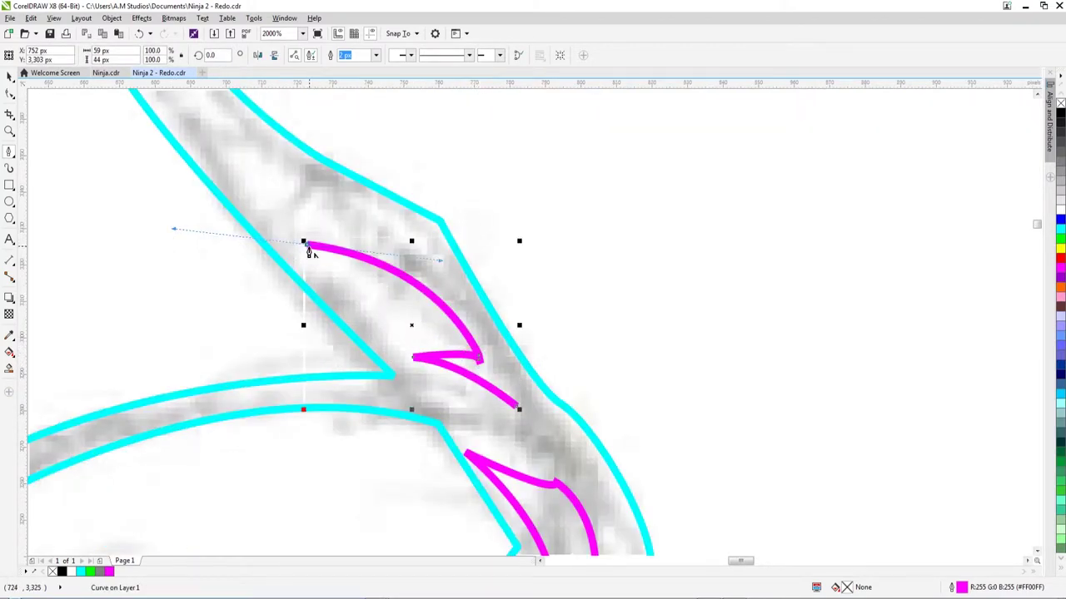
scroll(333, 210, down, 1)
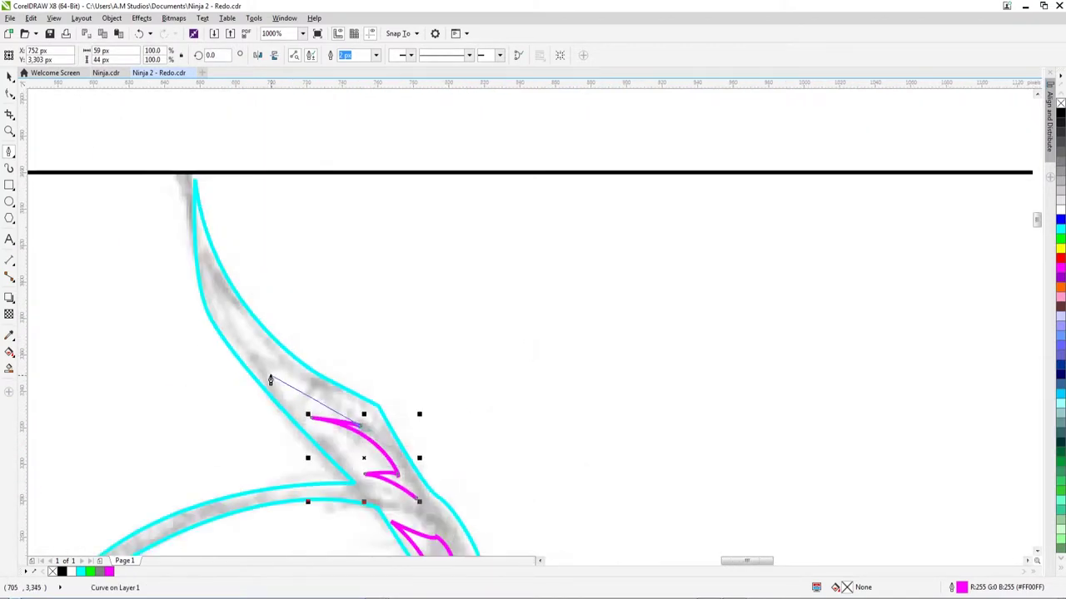
scroll(266, 379, up, 1)
click(334, 482)
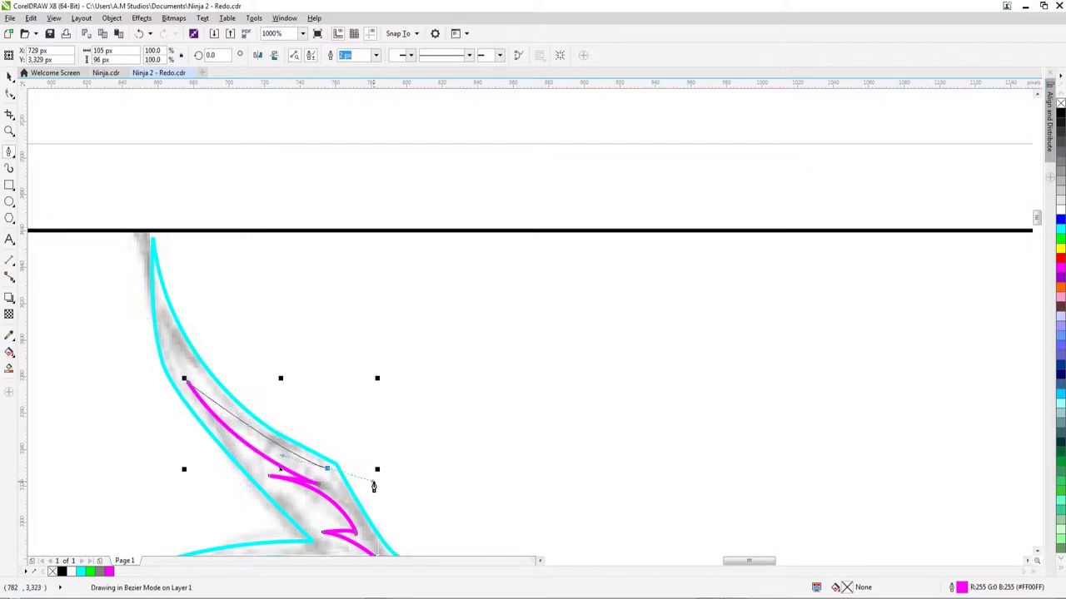
scroll(368, 405, down, 3)
click(367, 399)
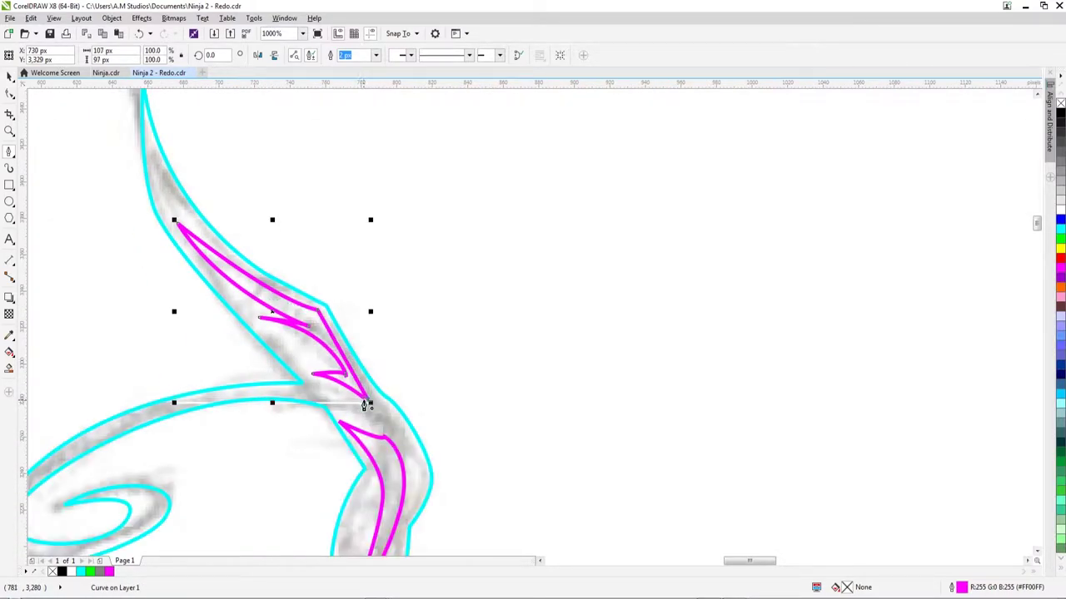
Trace the long arching highlight with its inner prongs along the curved branch, ending in a narrow tail beside the spiral curl
scroll(369, 405, down, 3)
scroll(419, 399, up, 2)
scroll(319, 389, up, 2)
click(249, 470)
click(556, 240)
drag(459, 202, 559, 198)
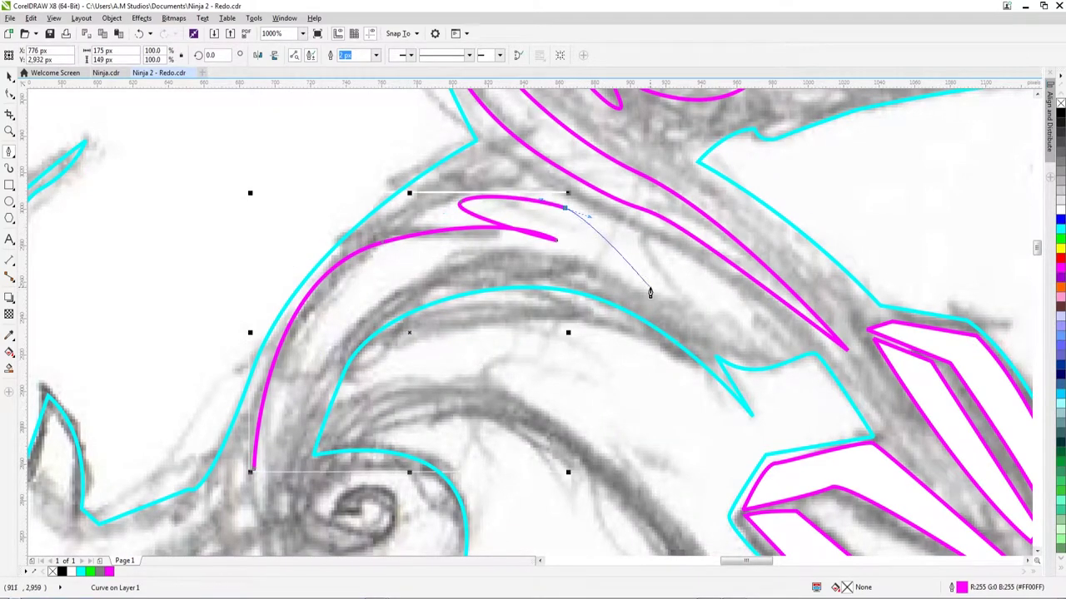
click(675, 292)
click(517, 166)
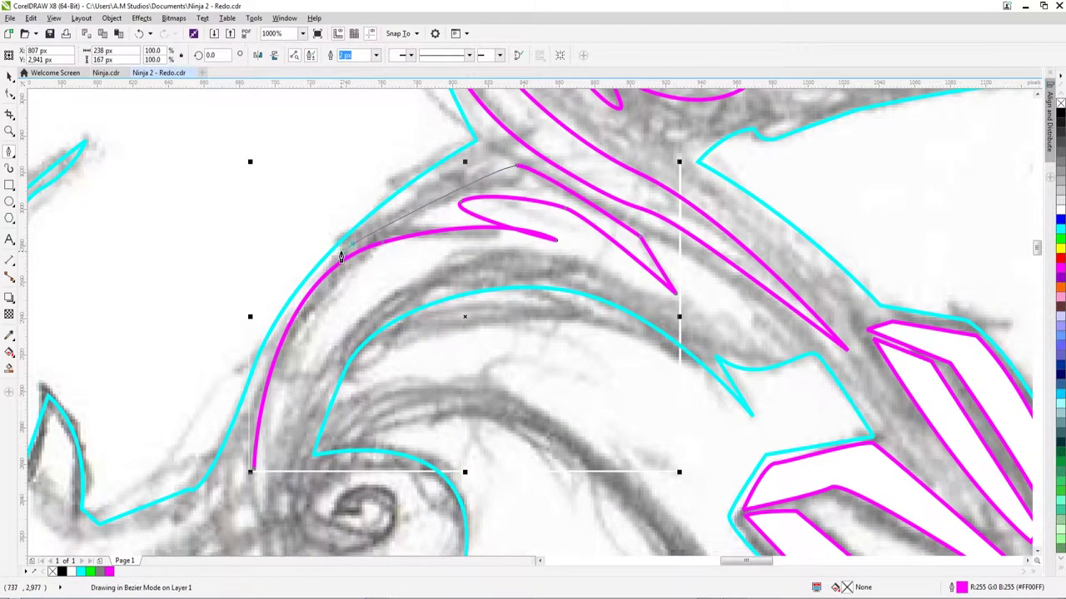
scroll(340, 257, down, 1)
click(287, 372)
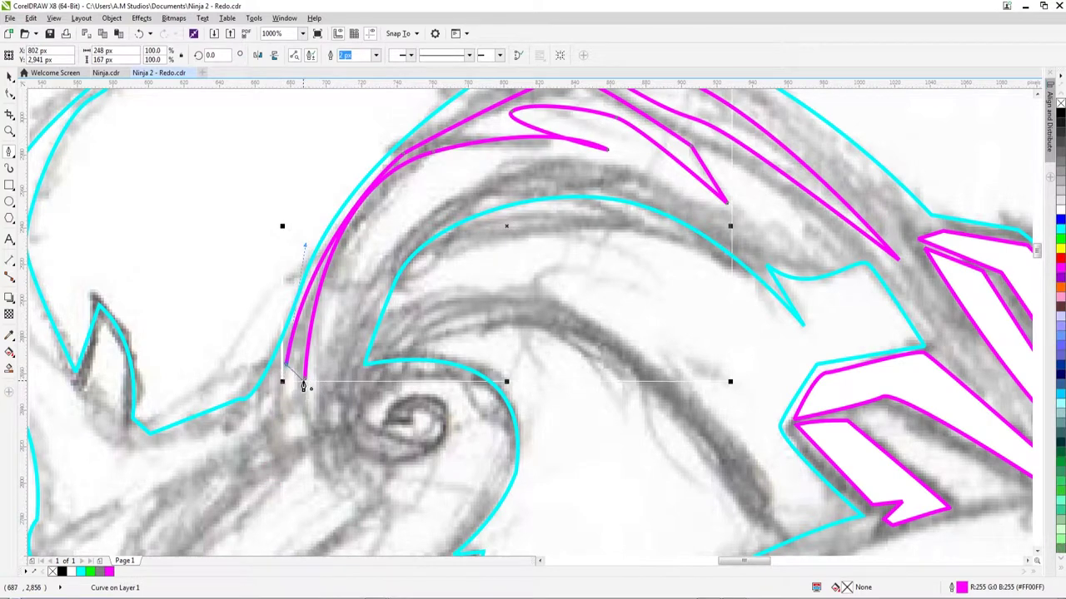
Trace the leaf-shaped opening below the spiral curl and combine it with the cyan outline
scroll(305, 378, down, 3)
scroll(316, 344, up, 2)
click(391, 366)
scroll(375, 372, up, 2)
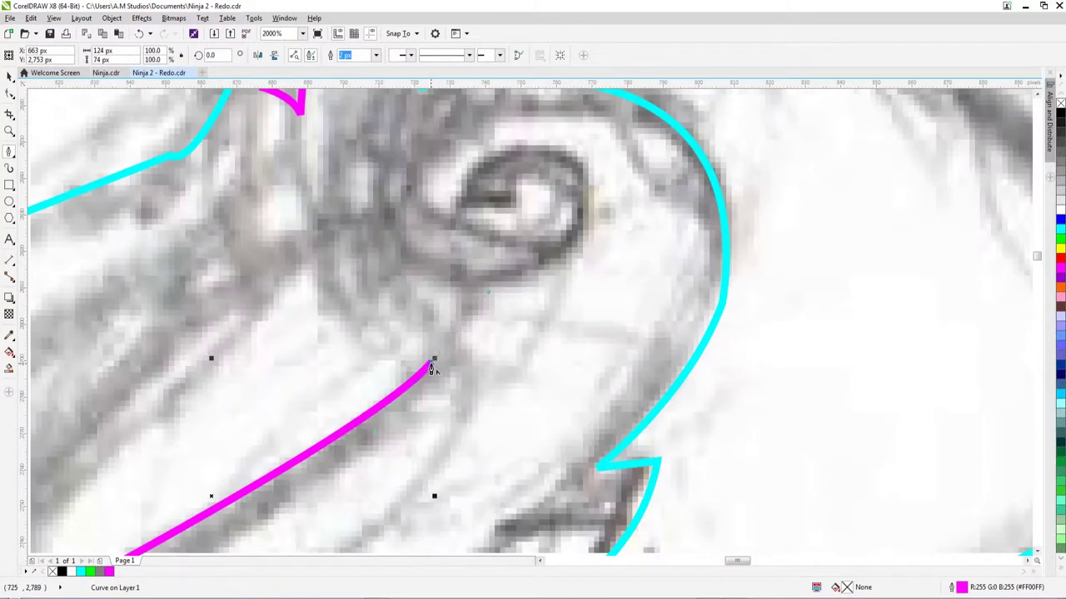
click(316, 269)
scroll(310, 295, down, 2)
scroll(309, 333, up, 1)
click(313, 322)
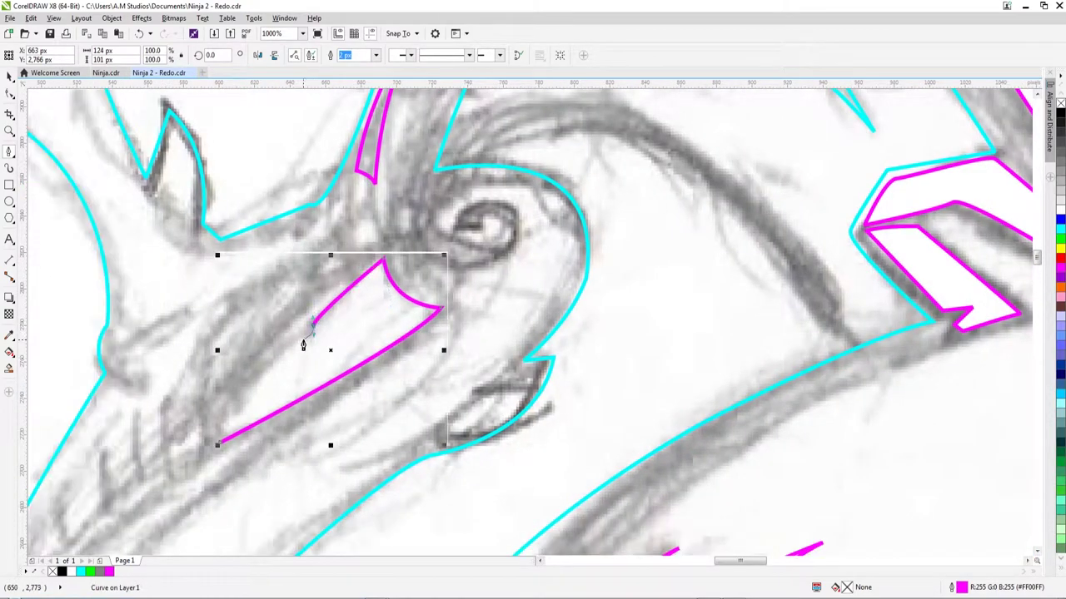
click(219, 447)
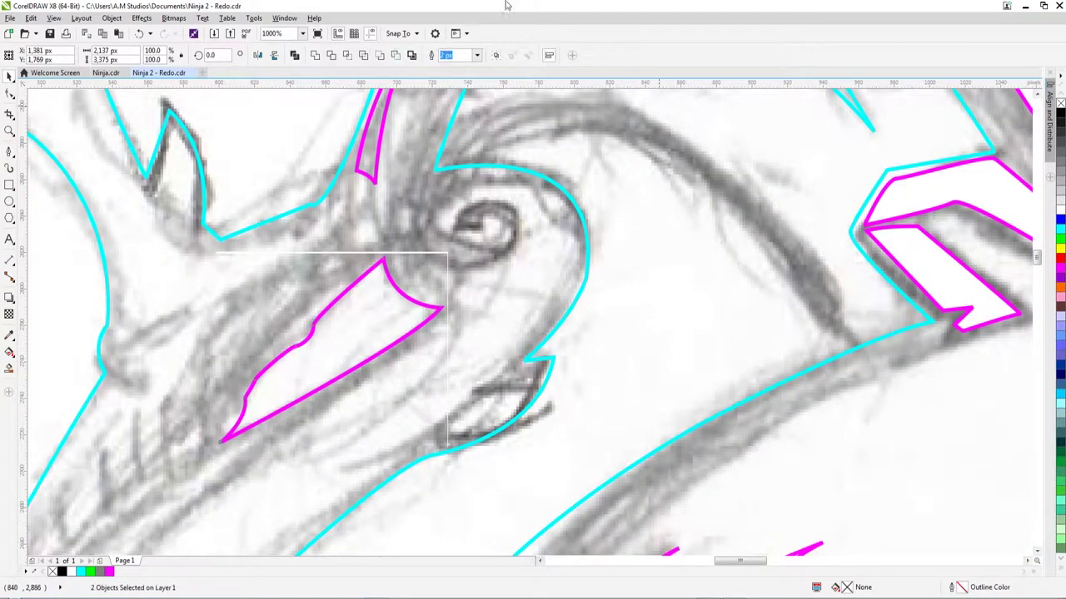
Trace the wavy edge of the forked stem's highlight from beside the spiral curl down to its tapered tip and back up
scroll(374, 291, down, 2)
scroll(377, 288, up, 2)
click(359, 248)
drag(250, 341, 255, 350)
click(232, 377)
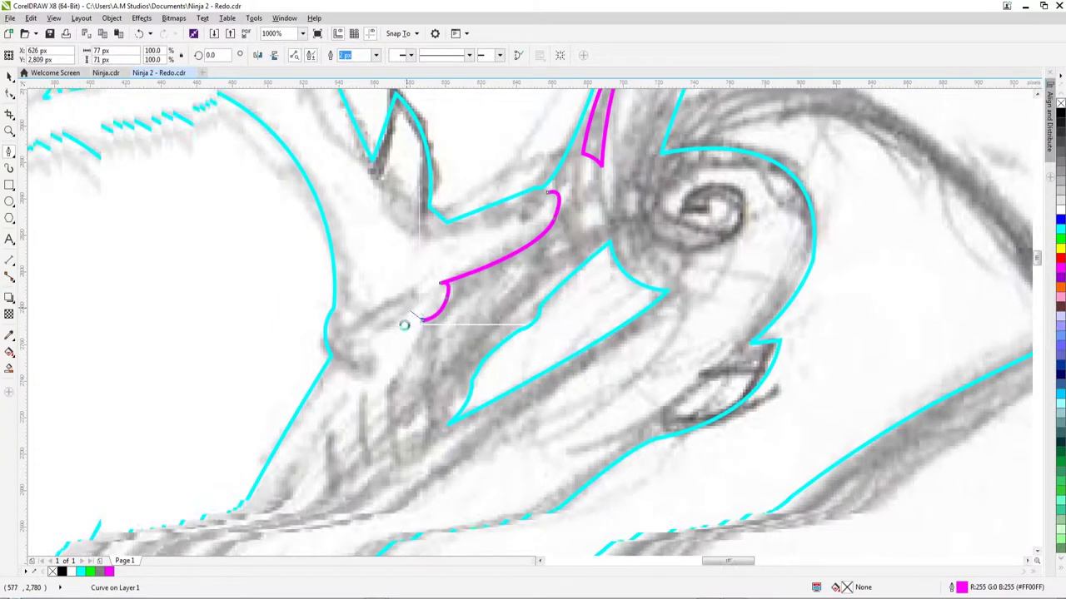
click(384, 391)
click(362, 400)
click(333, 434)
click(343, 351)
click(438, 191)
click(494, 185)
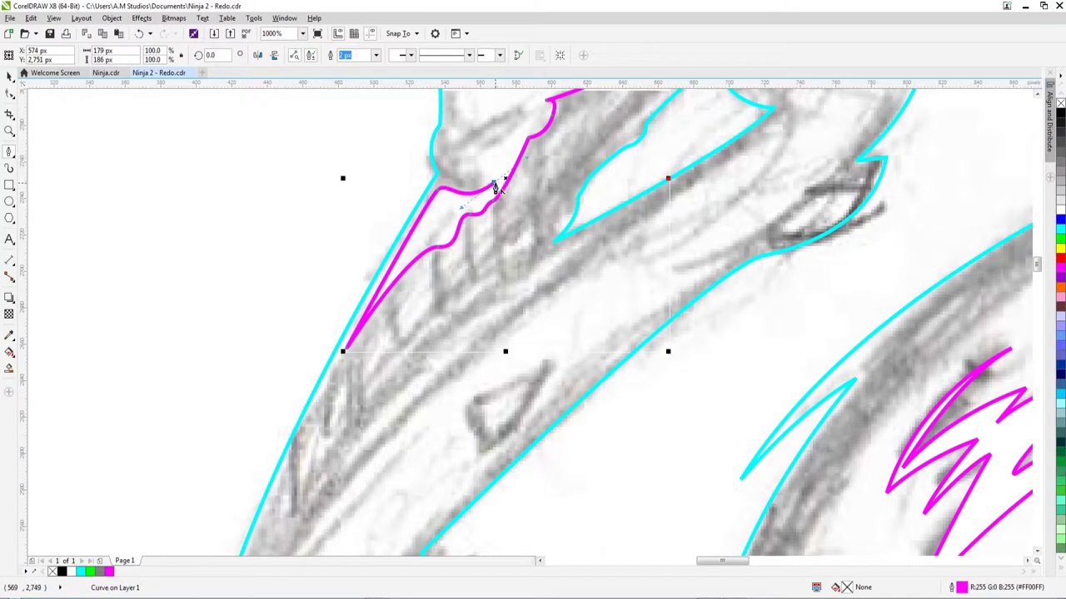
Complete the forked stem's highlight up to its pointed tip, around the inner hook and back to its start
scroll(482, 152, up, 3)
click(528, 349)
drag(457, 324, 448, 267)
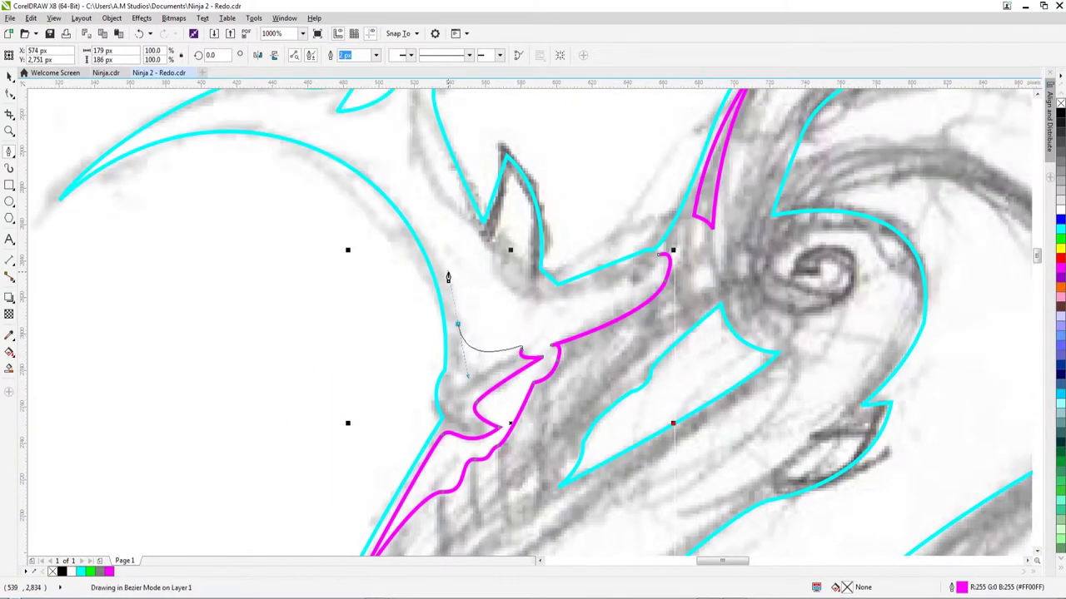
scroll(422, 230, up, 2)
scroll(422, 230, left, 2)
drag(500, 302, 460, 258)
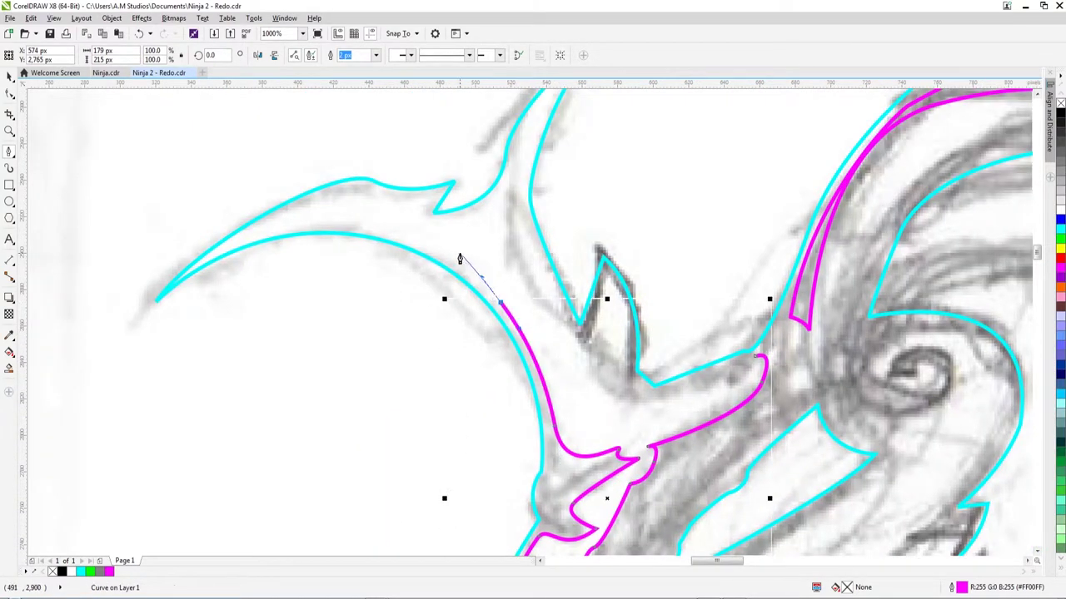
drag(568, 337, 545, 388)
drag(724, 391, 751, 364)
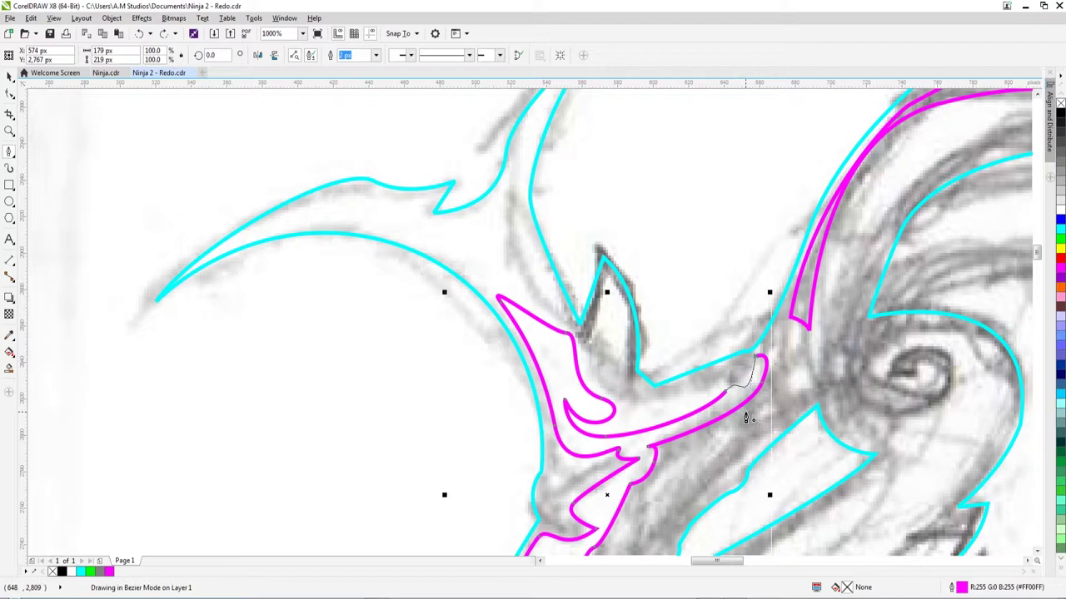
key(space)
Trace the small curled highlight inside the thorn between the forked stem and the spiral curl
scroll(746, 418, down, 2)
scroll(590, 298, up, 2)
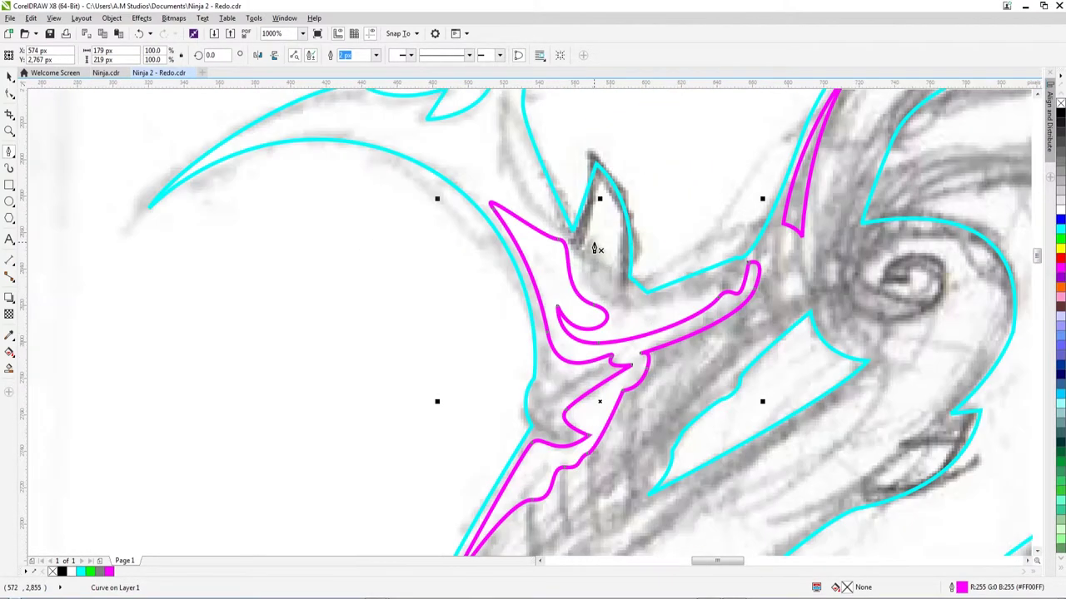
click(581, 242)
click(597, 181)
drag(616, 243, 604, 239)
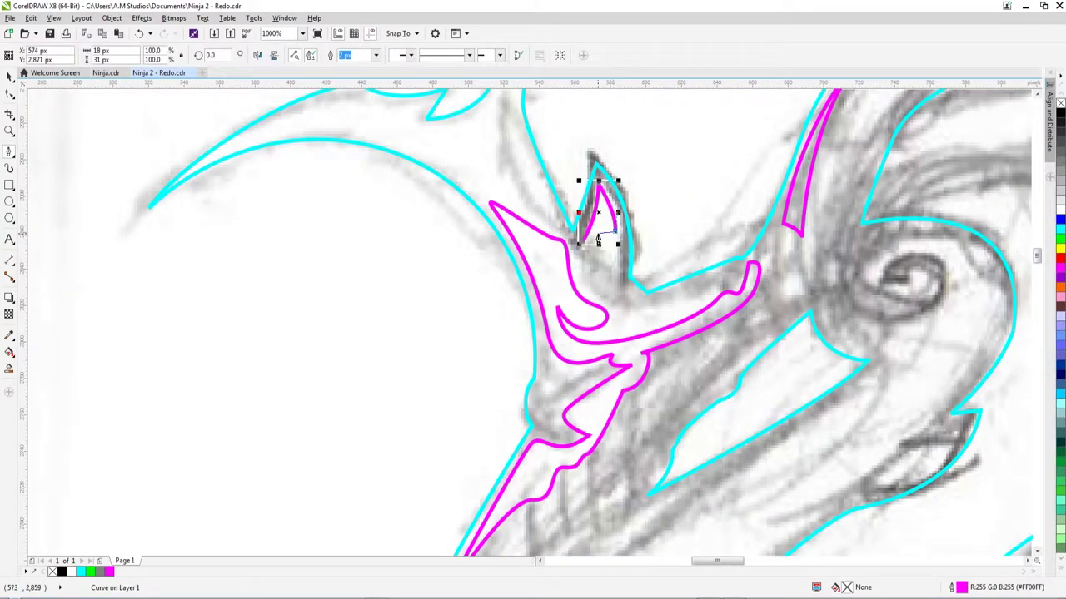
click(616, 266)
scroll(586, 245, down, 3)
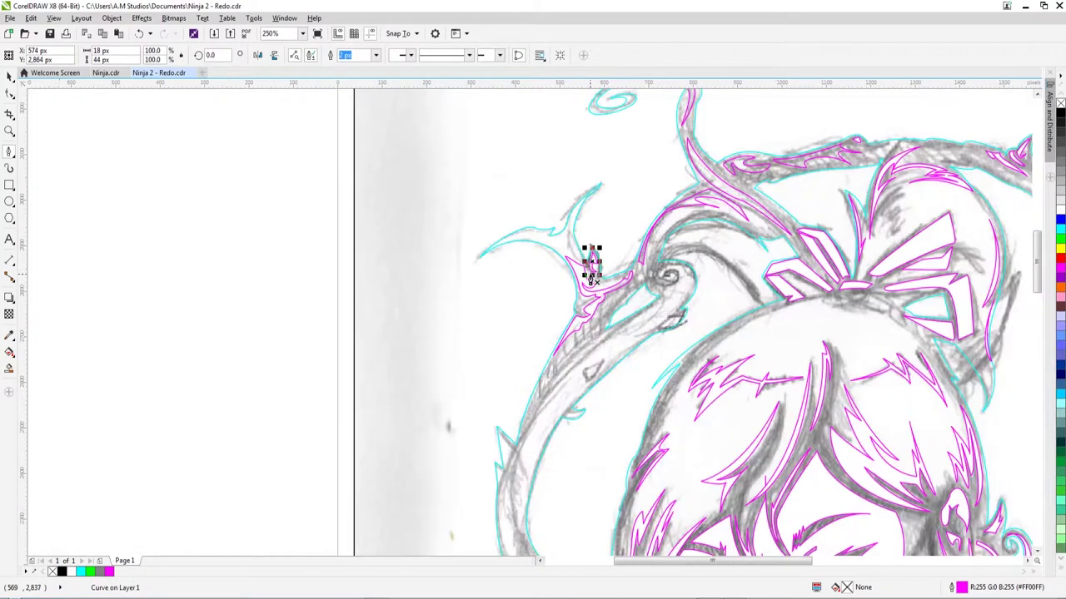
scroll(590, 259, down, 4)
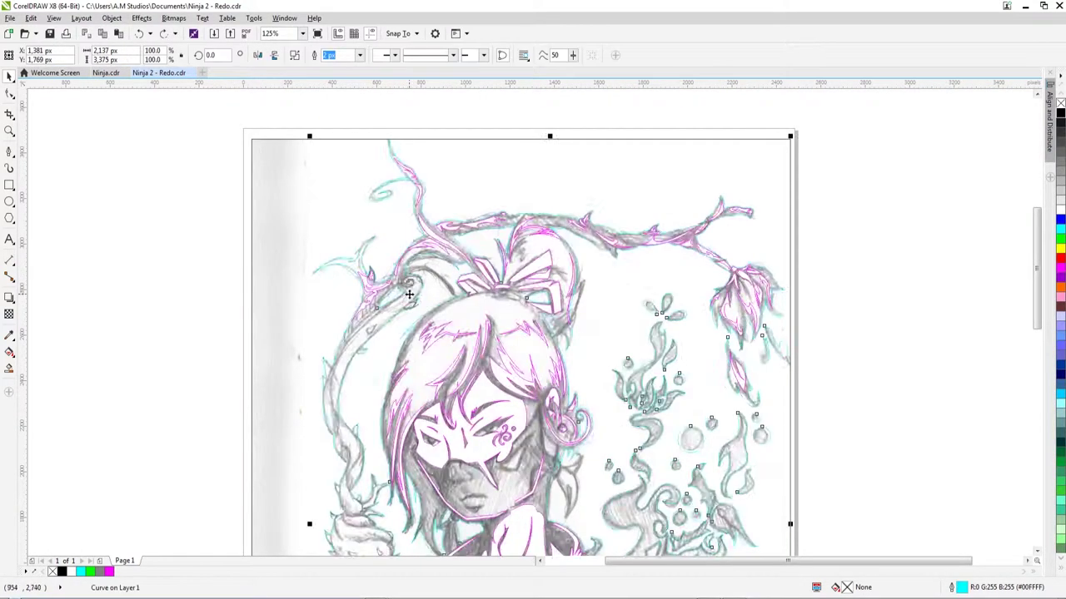
Trace the spiral curl's highlight from its centre outward, over its upper rim and around the small notch
scroll(381, 385, up, 5)
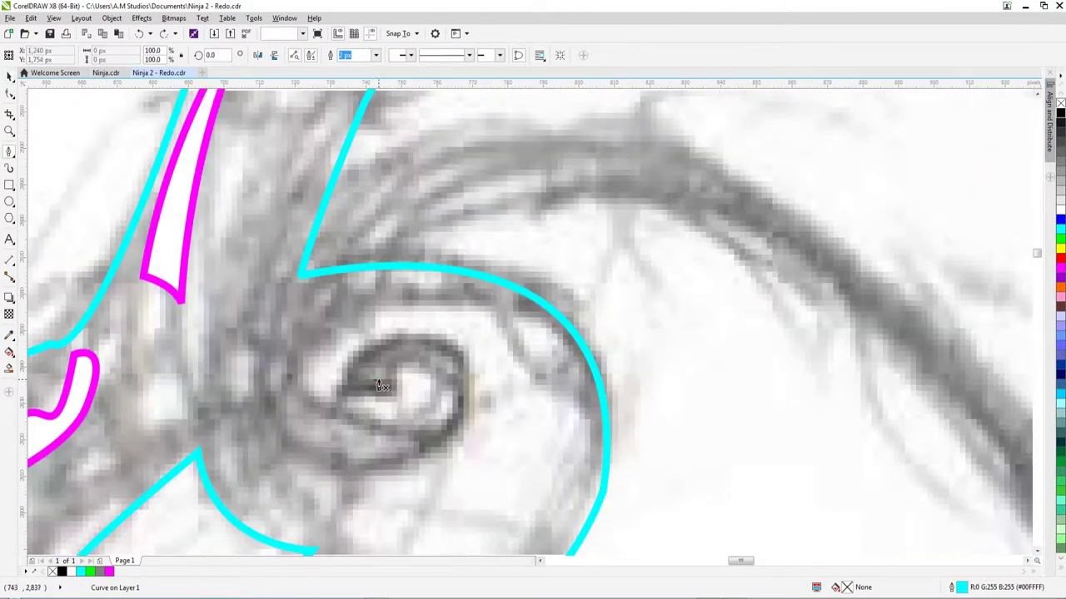
mouse_move(380, 386)
mouse_down()
mouse_move(449, 374)
mouse_move(456, 399)
mouse_move(429, 433)
mouse_move(300, 379)
mouse_up()
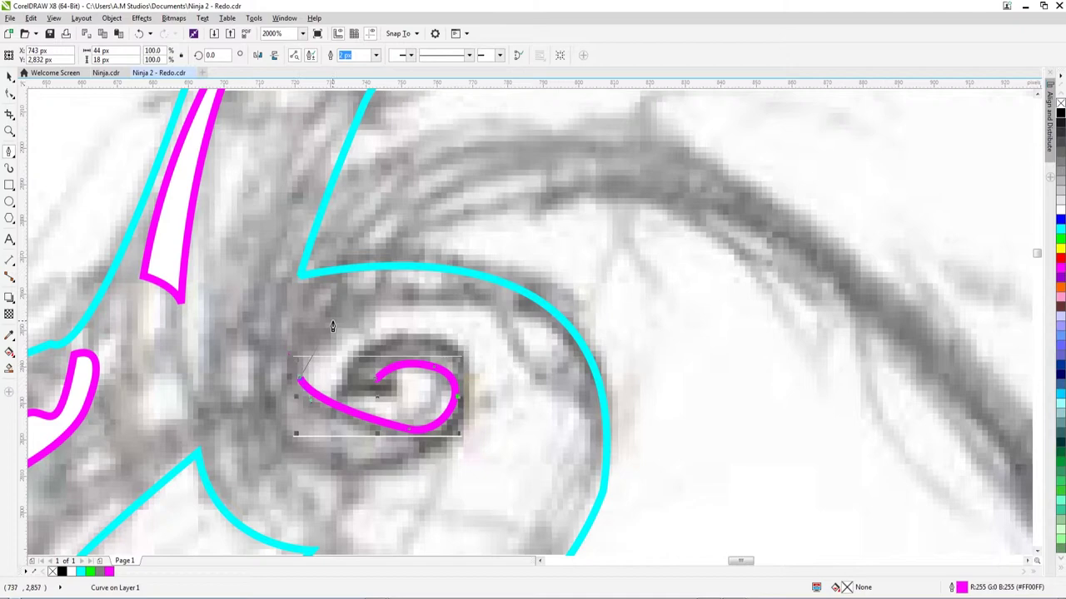
drag(334, 324, 373, 349)
drag(489, 306, 543, 399)
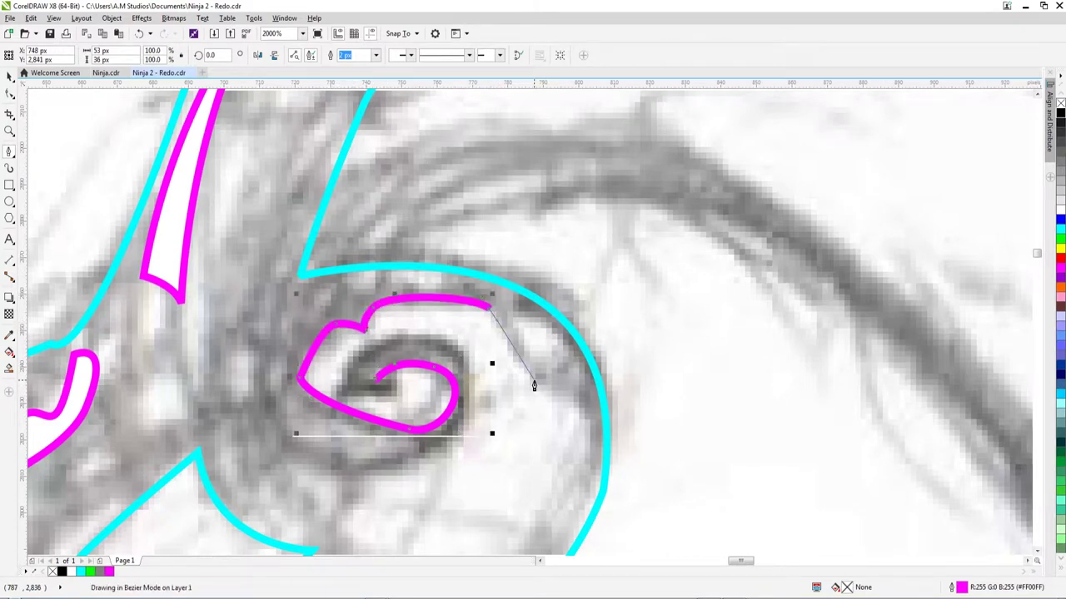
click(533, 380)
drag(571, 363, 542, 391)
scroll(593, 460, down, 1)
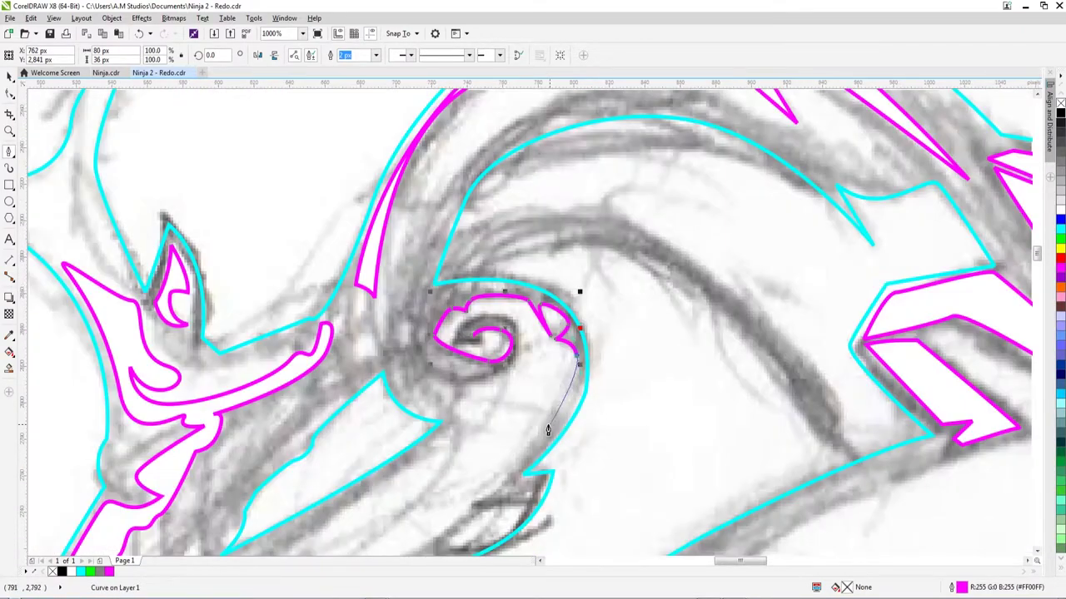
Carry the spiral curl's highlight around its lower crescent and inner prong, closing it at the spiral's centre
drag(458, 425, 383, 405)
drag(552, 362, 552, 376)
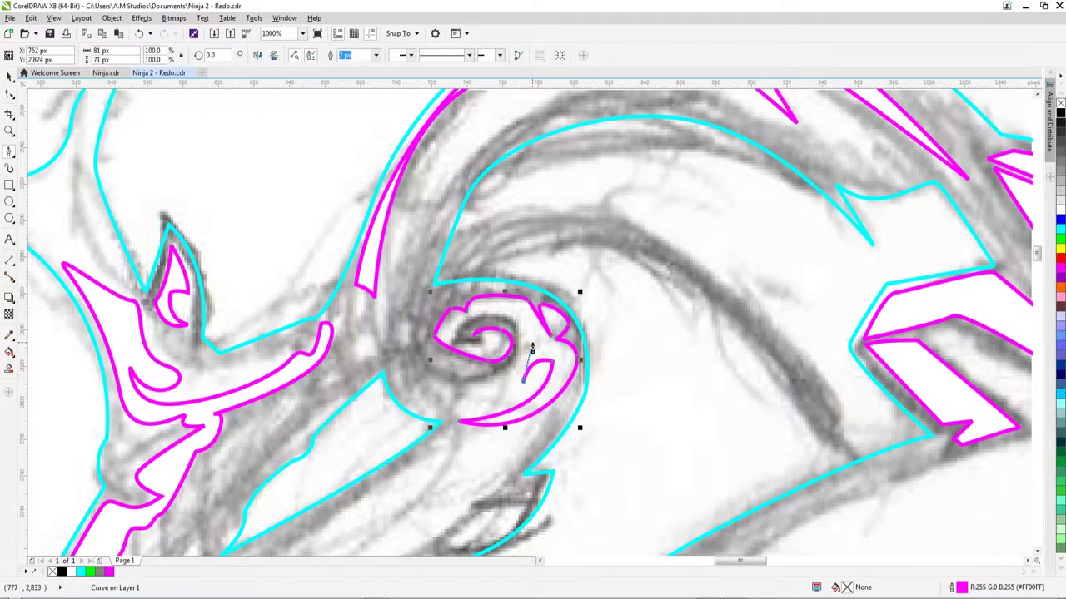
scroll(532, 350, up, 1)
drag(475, 266, 429, 265)
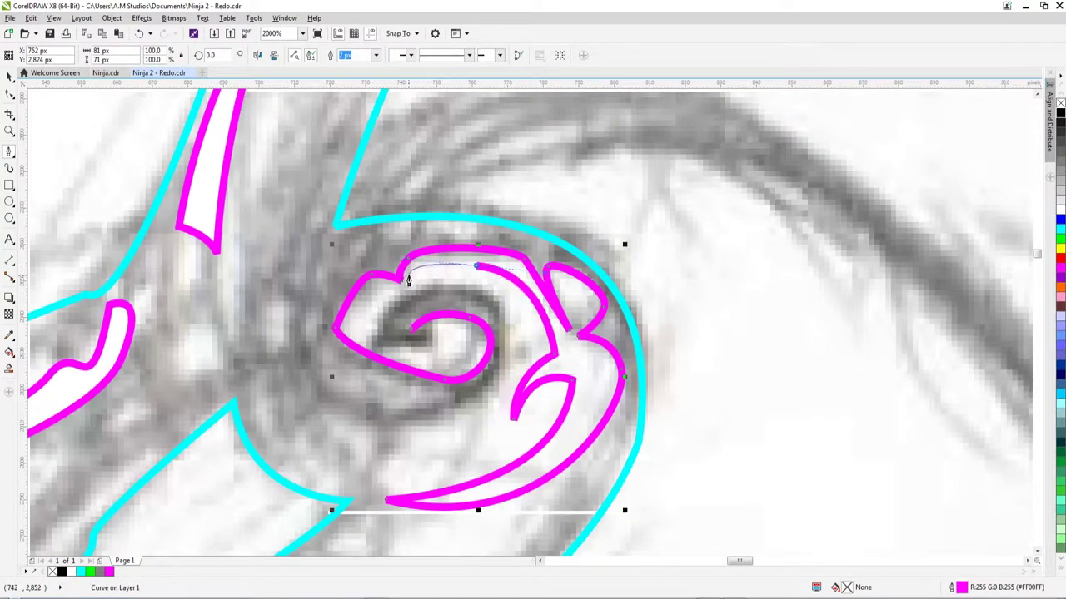
drag(408, 348, 450, 350)
click(477, 344)
Trace the small pointed highlight inside the thorn just below the spiral curl
scroll(412, 337, down, 3)
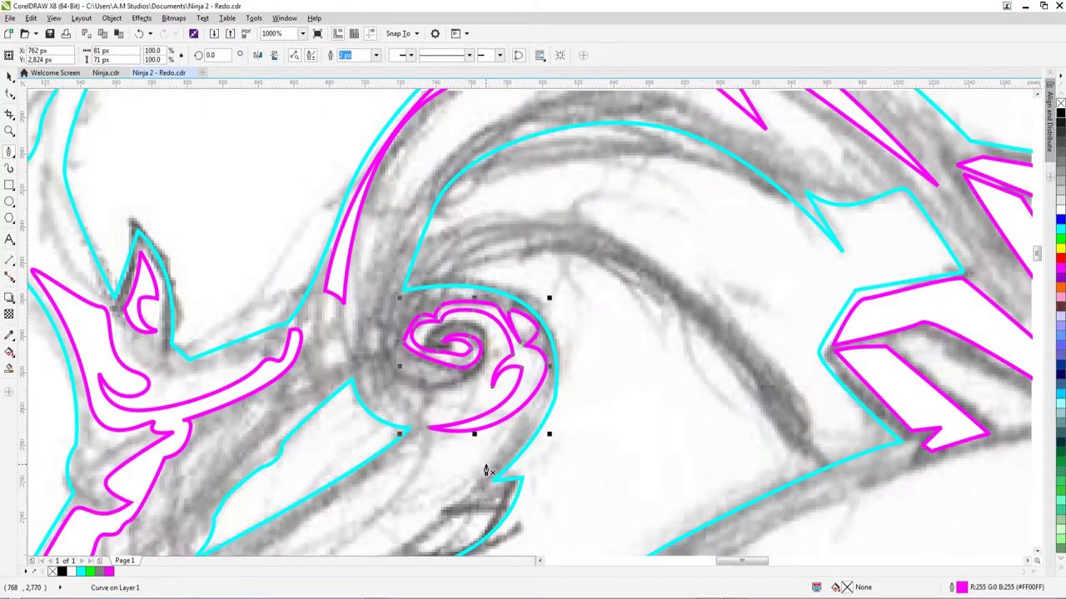
scroll(414, 403, down, 3)
scroll(414, 403, left, 2)
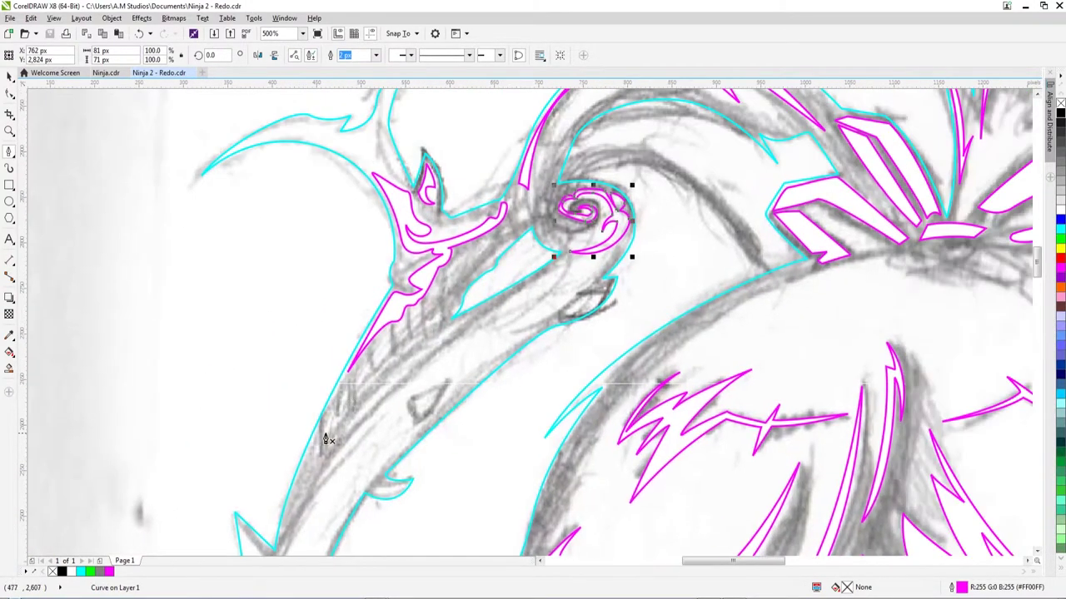
scroll(529, 280, up, 2)
click(603, 345)
click(658, 296)
click(667, 310)
click(696, 277)
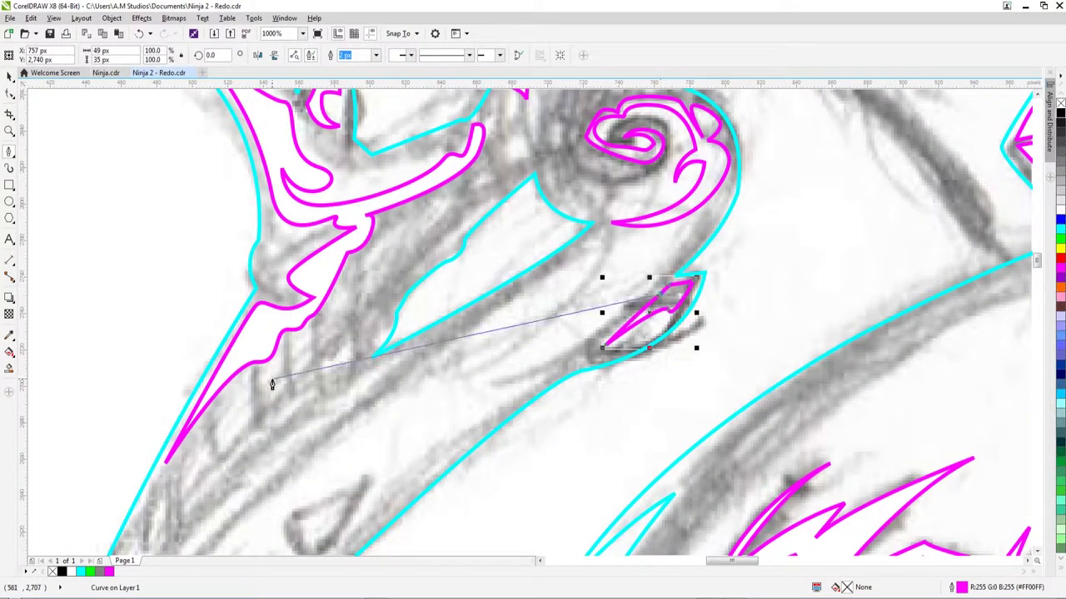
Trace the long thin highlight running diagonally along the stem below the leaf-shaped opening
scroll(274, 380, up, 3)
scroll(404, 445, down, 3)
scroll(571, 330, down, 2)
scroll(457, 386, down, 1)
scroll(578, 272, up, 1)
click(577, 272)
click(576, 273)
click(720, 140)
Trace the teardrop-shaped mark on the stem beside the long thin highlight
scroll(637, 305, up, 2)
scroll(526, 338, down, 2)
scroll(596, 265, up, 1)
drag(596, 265, 637, 302)
click(671, 218)
click(596, 265)
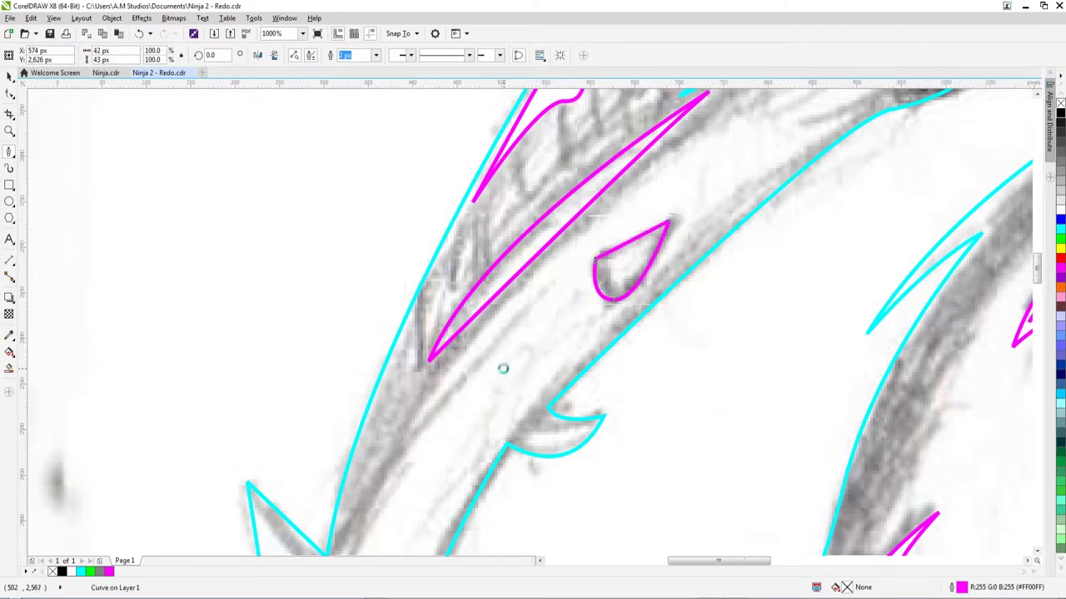
Trace the second narrow diagonal highlight on the stem, between the long thin highlight and the teardrop mark
scroll(474, 349, down, 1)
scroll(433, 392, up, 1)
scroll(474, 345, down, 1)
scroll(470, 348, up, 1)
click(590, 215)
click(452, 369)
click(628, 150)
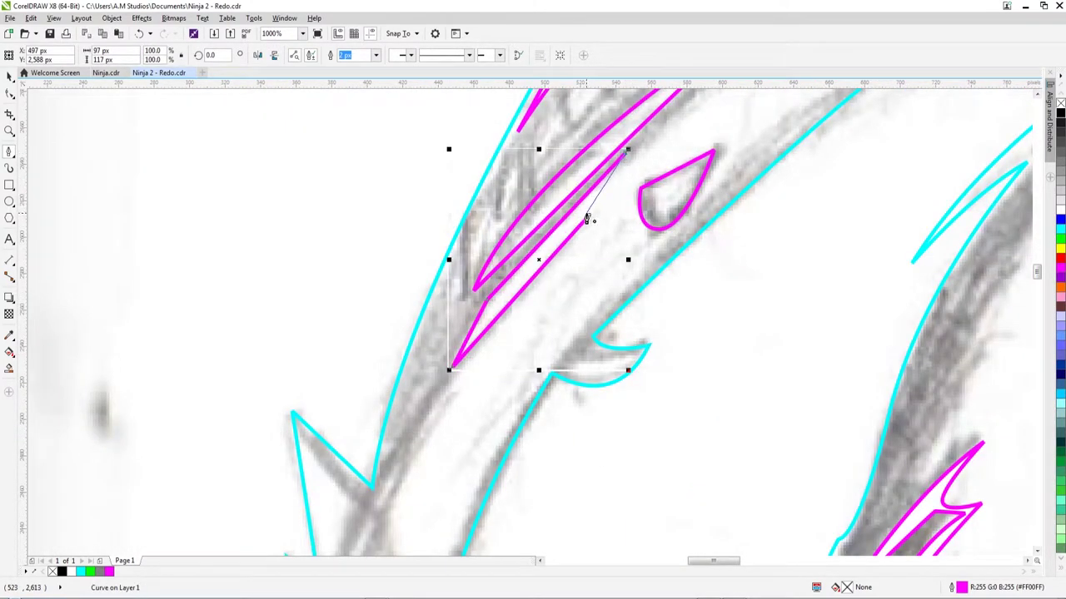
click(589, 215)
Trace the long curved highlight with its side prong down the stem beside the two outer thorns
scroll(583, 233, down, 1)
click(615, 149)
click(588, 353)
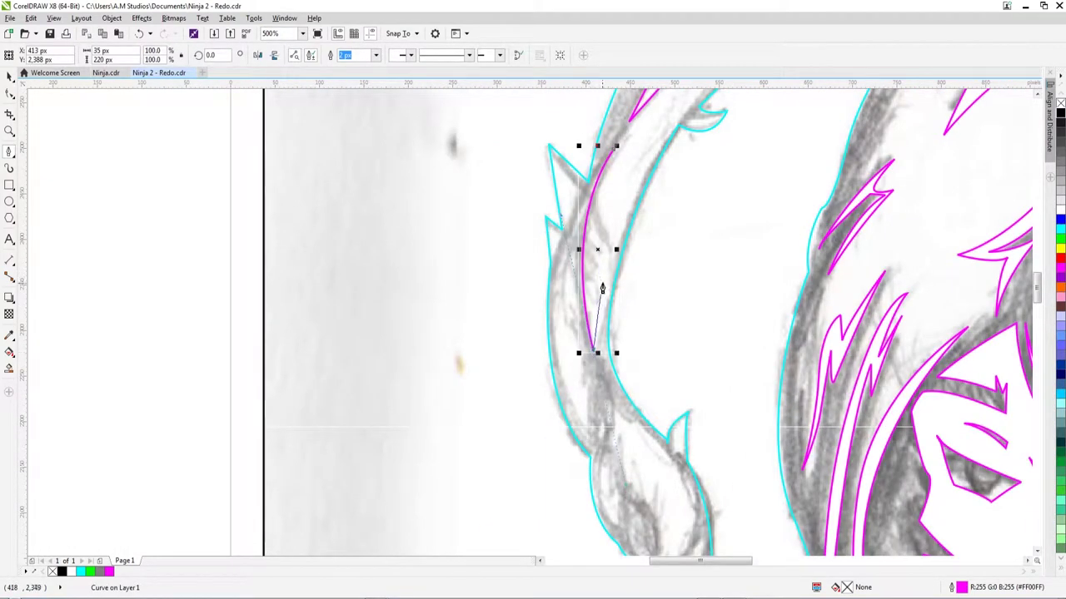
drag(614, 154, 608, 174)
Trace the pointed highlights inside the larger upper thorn and the smaller lower thorn on the stem's outer edge
scroll(552, 250, up, 1)
click(566, 384)
click(602, 303)
drag(518, 203, 517, 200)
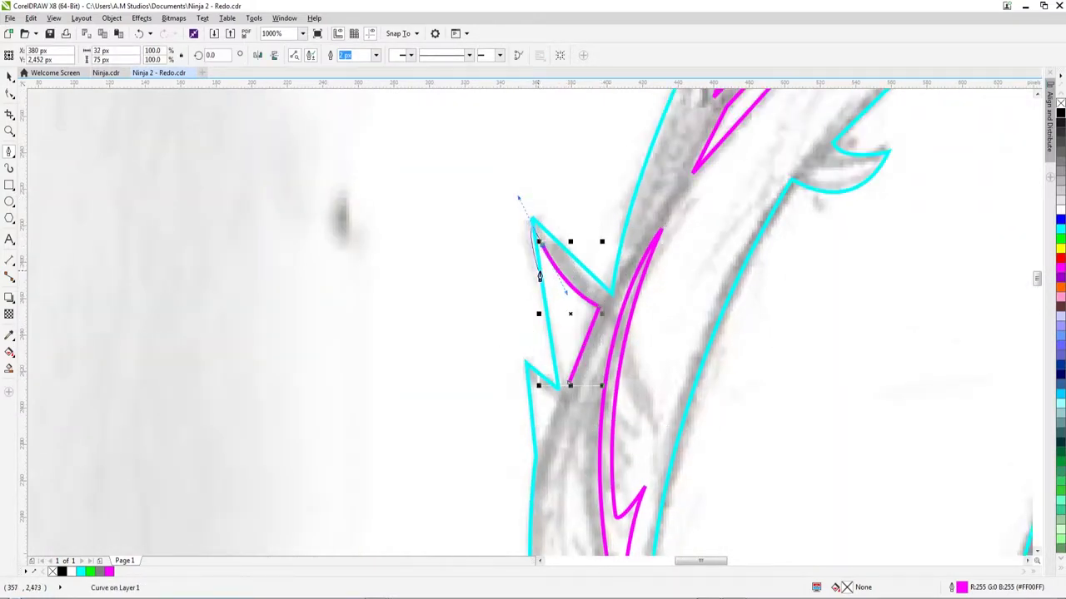
click(568, 386)
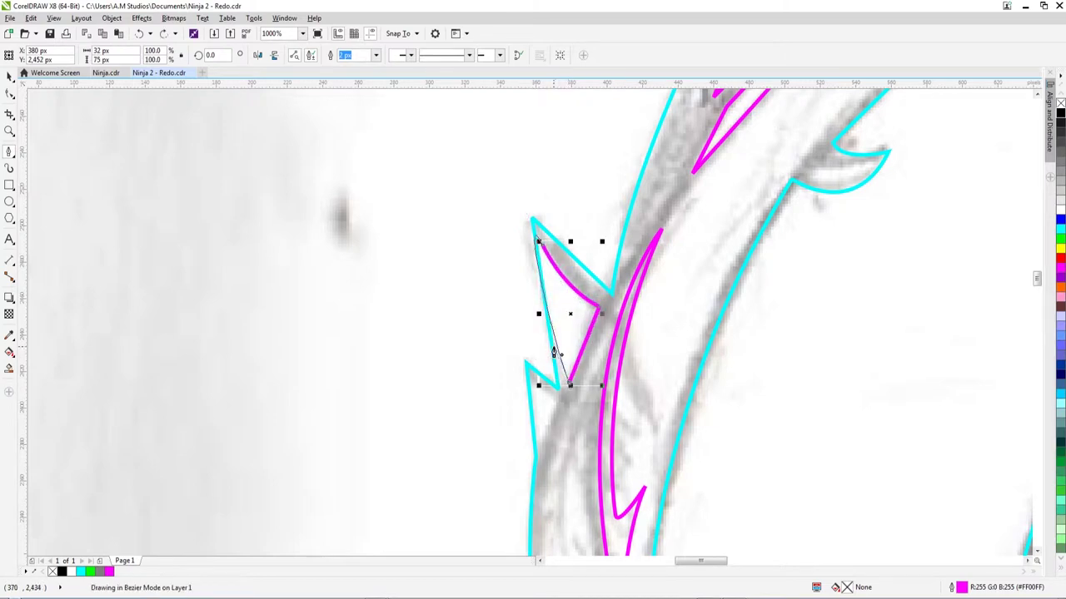
click(527, 368)
click(556, 389)
click(540, 443)
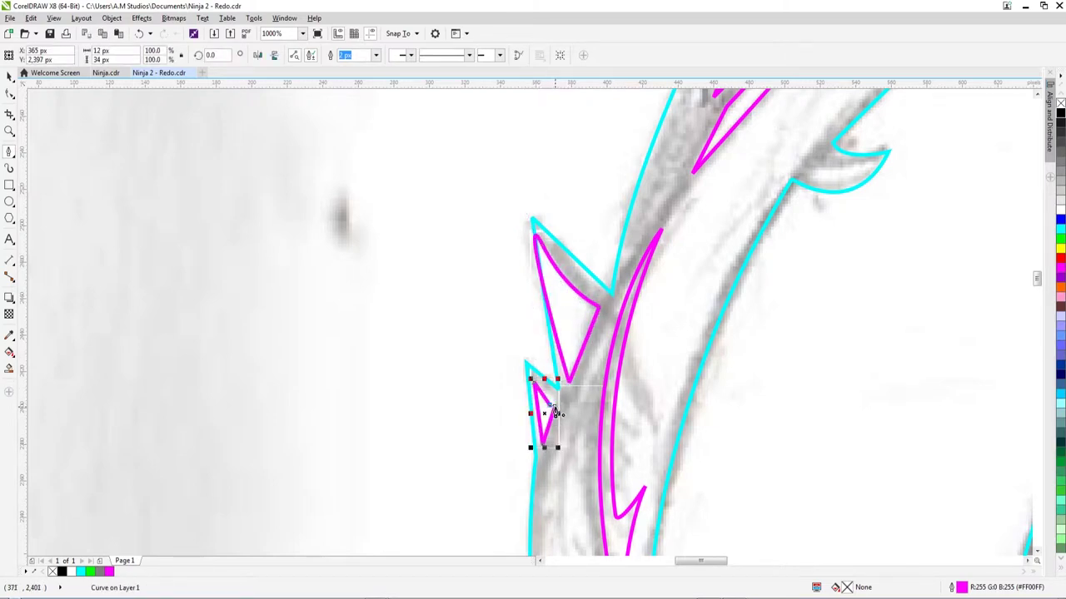
Close the small lower thorn highlight and trace a curved, pronged highlight about 36 by 241 px along the stem's outer edge below it
click(529, 369)
scroll(578, 298, down, 1)
click(585, 215)
drag(563, 375, 583, 480)
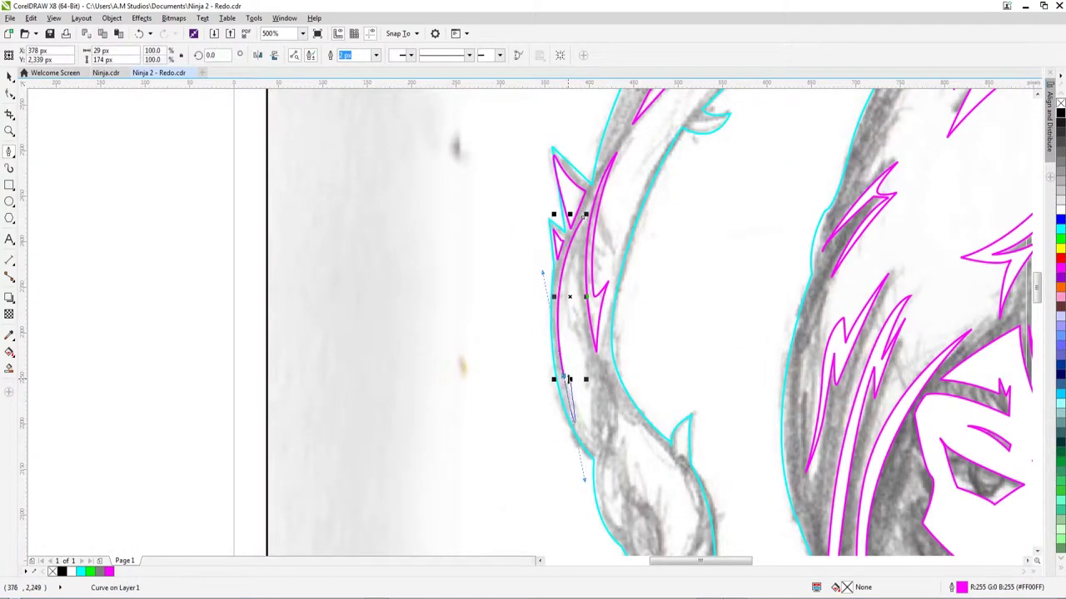
drag(587, 431, 591, 383)
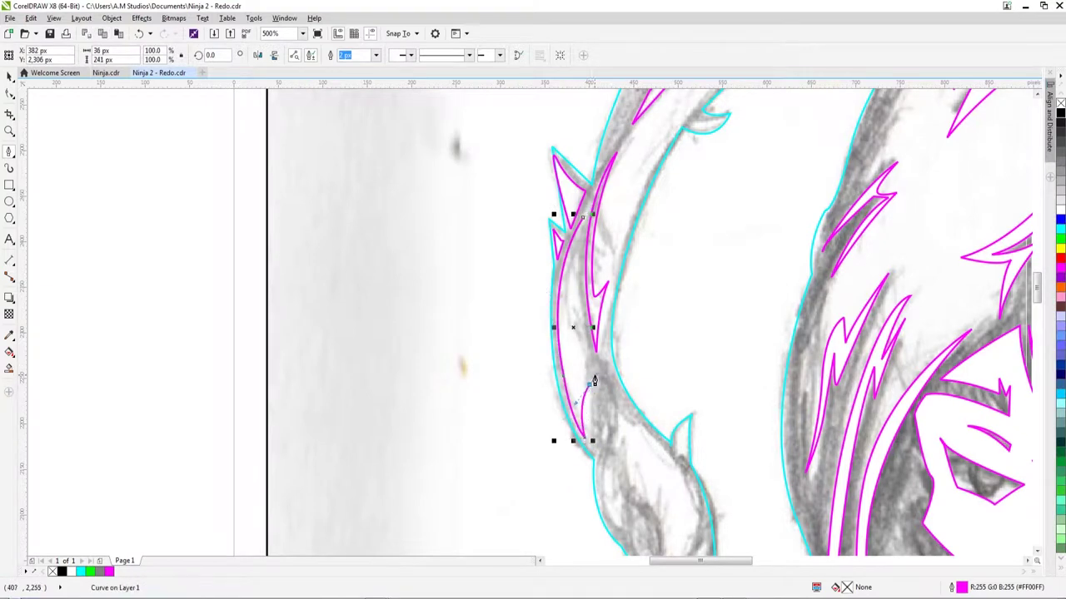
scroll(577, 417, up, 1)
drag(577, 417, 571, 416)
scroll(562, 383, up, 1)
drag(592, 133, 523, 345)
scroll(524, 345, down, 1)
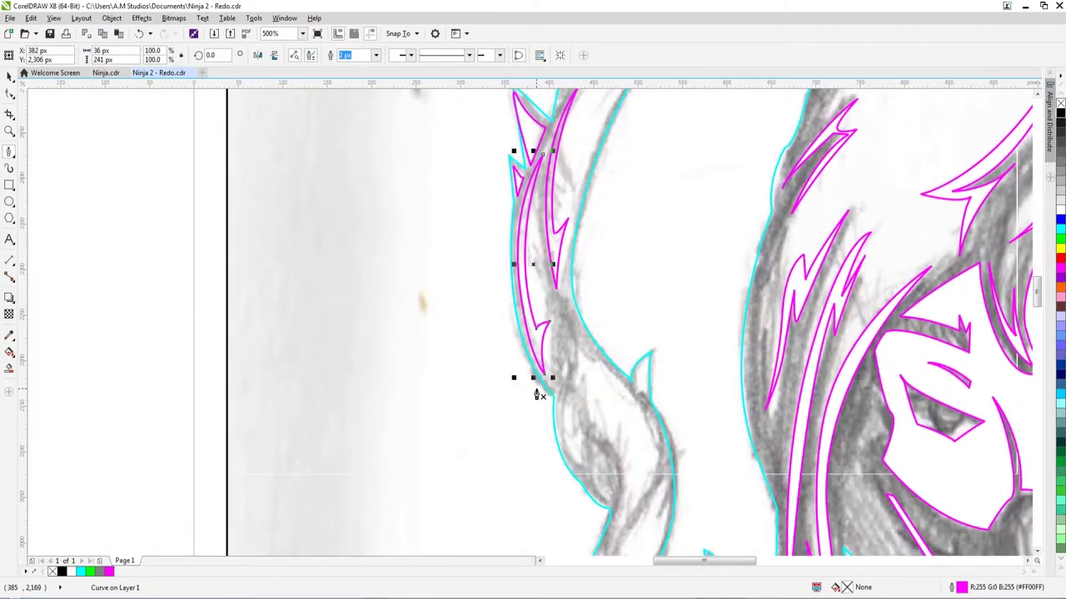
Trace the pointed highlight inside the thorn on the stem's inner edge, just above the twisted section
drag(535, 388, 324, 364)
scroll(418, 369, up, 1)
drag(466, 341, 480, 298)
scroll(468, 340, up, 1)
click(480, 287)
click(426, 389)
Trace the outer side of the large jagged highlight down the stem's twisted section to its lower tip, about 254 px tall
scroll(409, 331, down, 1)
drag(332, 243, 332, 325)
click(338, 327)
click(349, 298)
click(372, 414)
scroll(411, 391, down, 3)
click(407, 208)
drag(433, 334, 475, 369)
click(397, 525)
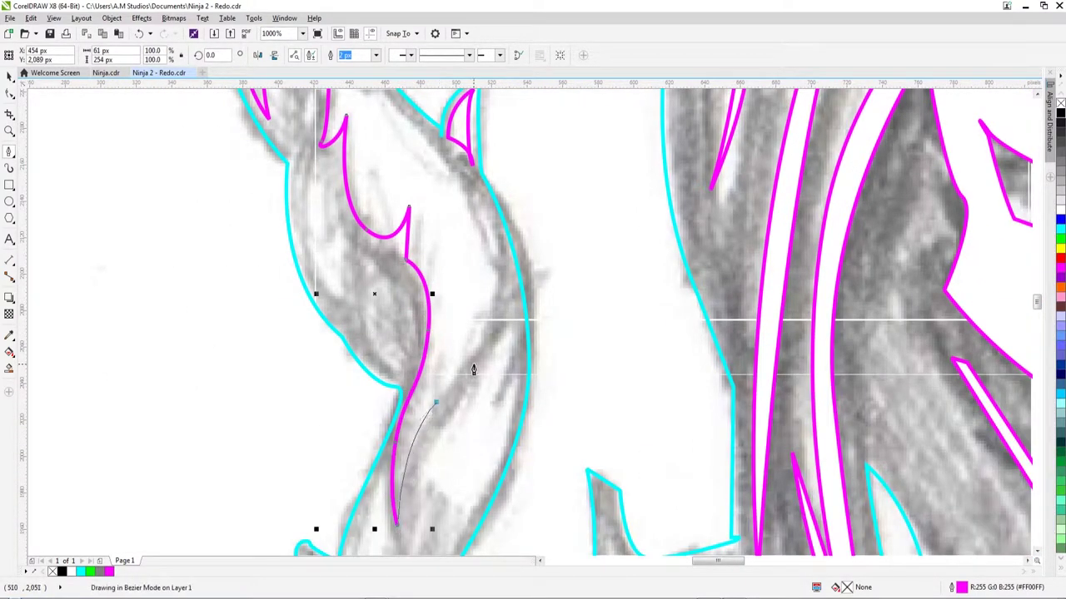
Trace the jagged inner side back up to the starting point, closing the twisted section's highlight at about 100 px wide
click(496, 277)
drag(434, 365, 430, 351)
drag(418, 260, 416, 236)
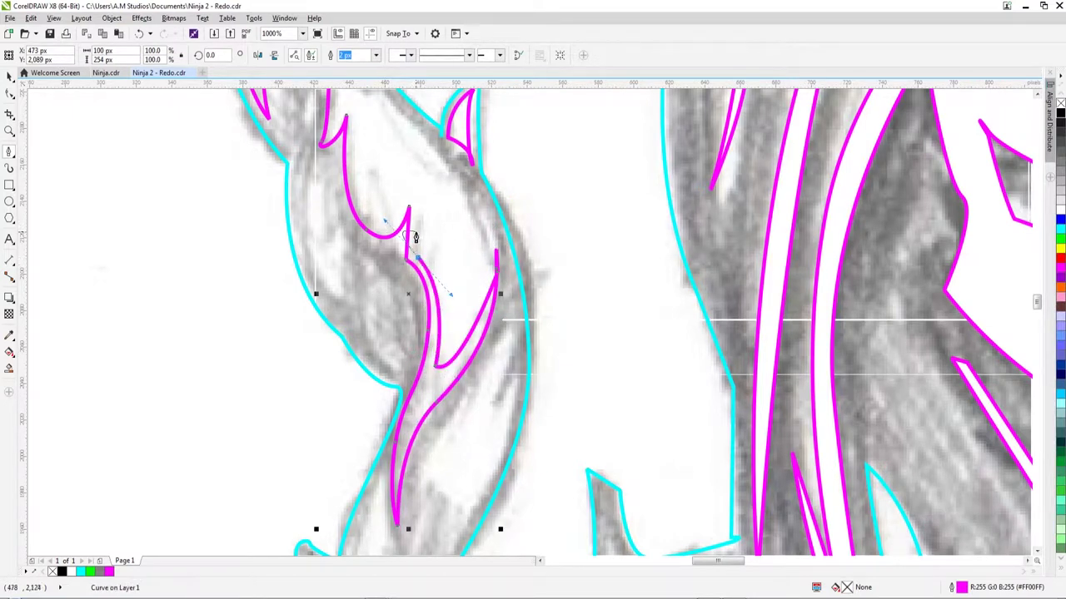
click(419, 177)
click(388, 155)
scroll(356, 188, up, 3)
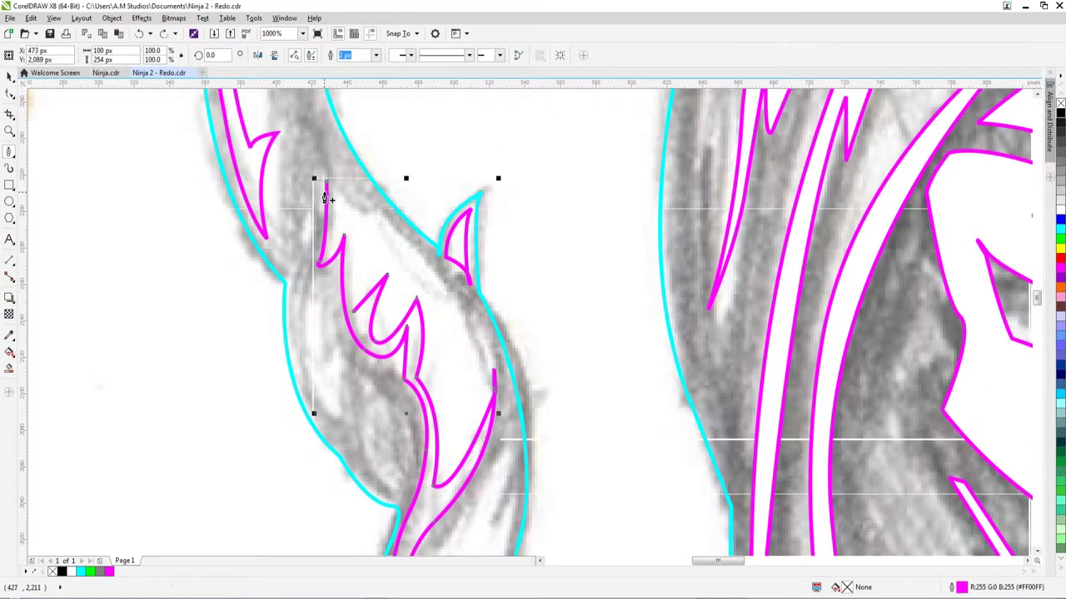
drag(343, 236, 339, 273)
scroll(274, 352, up, 3)
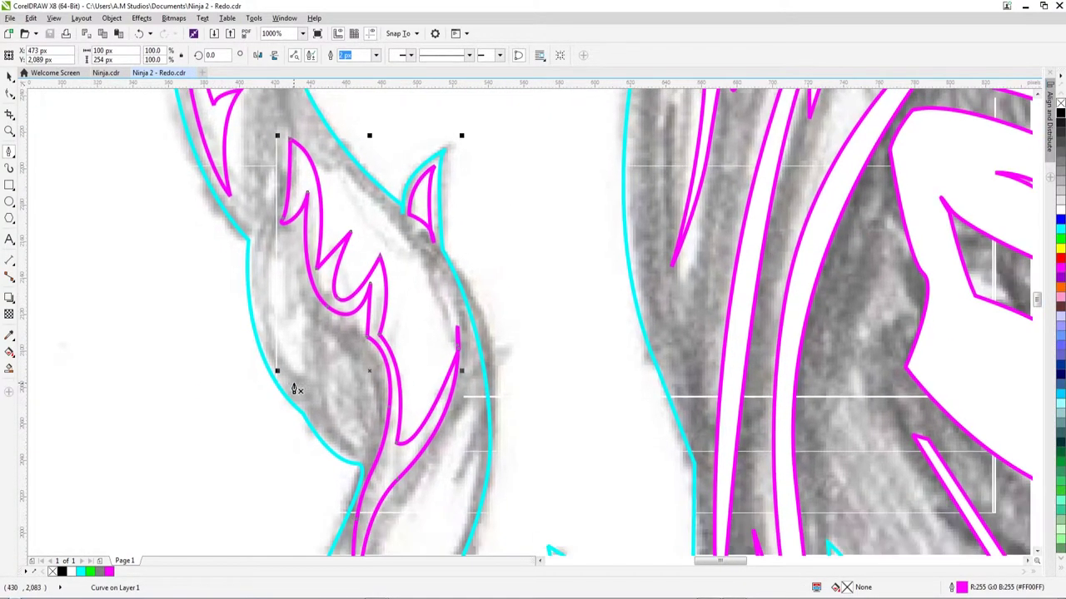
Trace the pronged highlight, about 26 by 70 px, inside the outer bulge of the stem's twisted section
click(261, 230)
drag(327, 398, 337, 374)
click(357, 379)
click(328, 331)
click(307, 379)
click(298, 256)
click(263, 227)
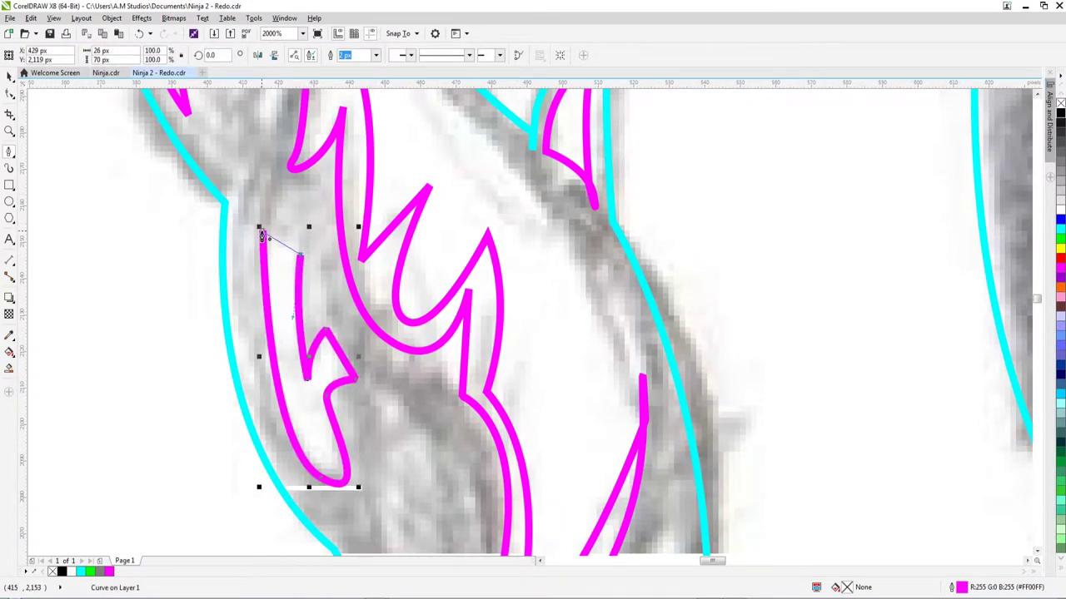
Fill the magenta highlight shapes white and the cyan outline curve black to preview the artwork
scroll(262, 235, down, 15)
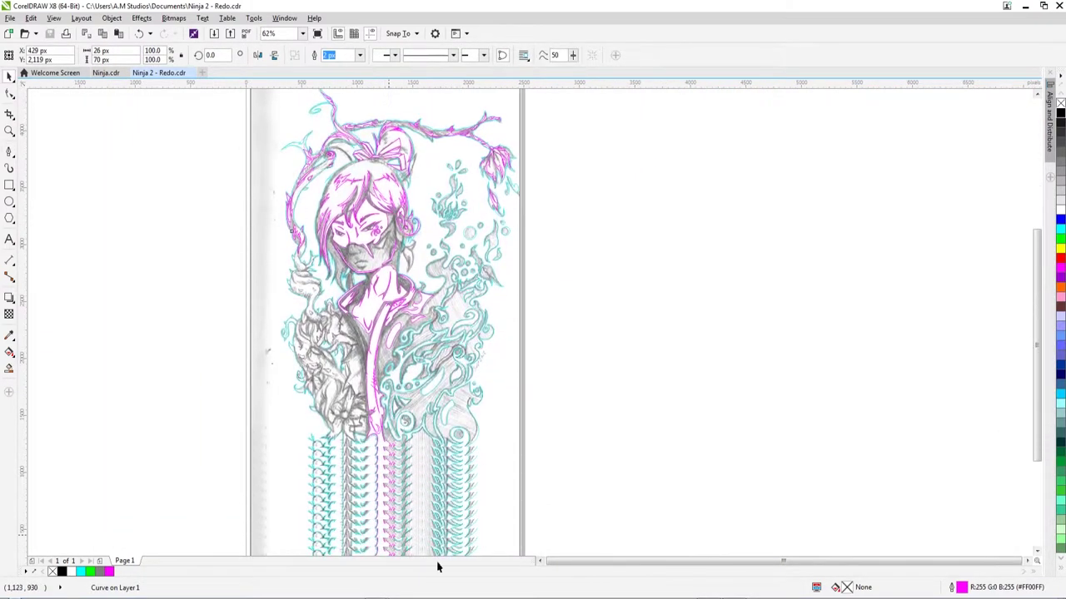
key(ctrl+a)
click(675, 514)
drag(683, 533, 345, 125)
key(Escape)
click(487, 337)
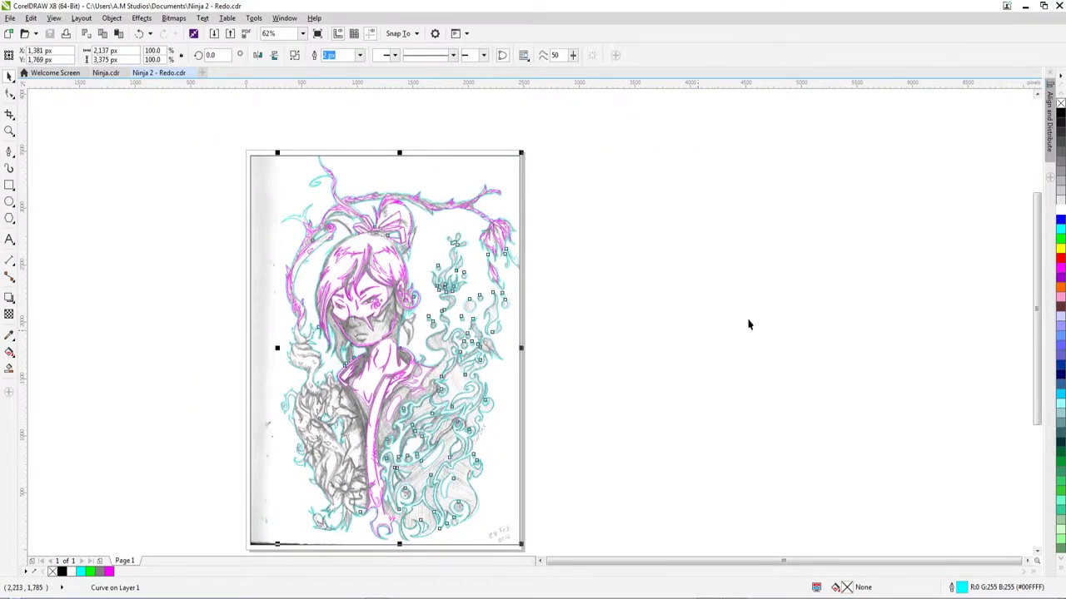
key(Escape)
scroll(458, 314, up, 4)
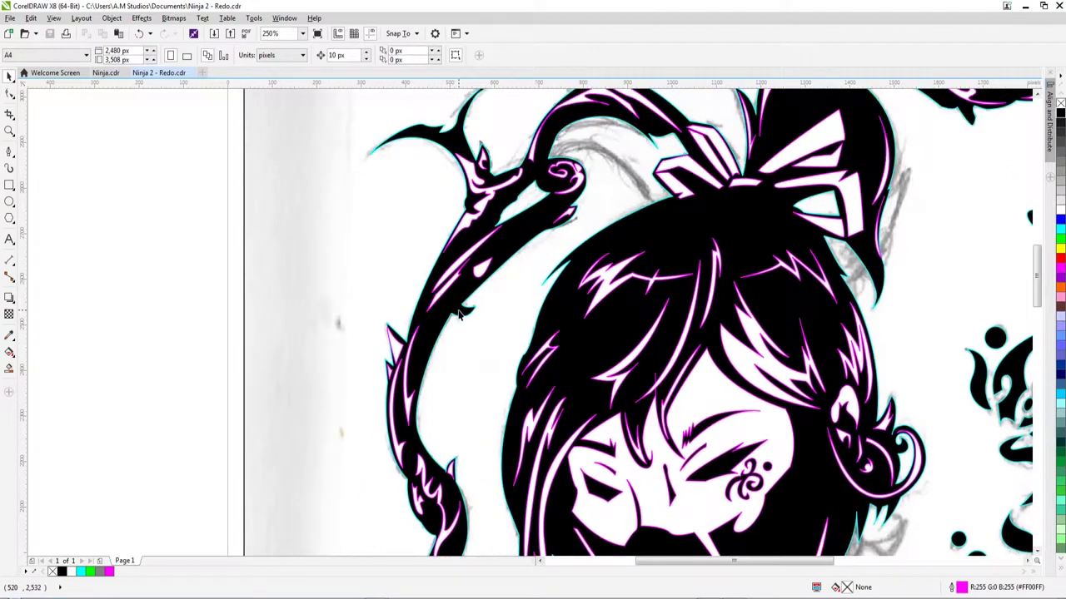
drag(433, 296, 464, 389)
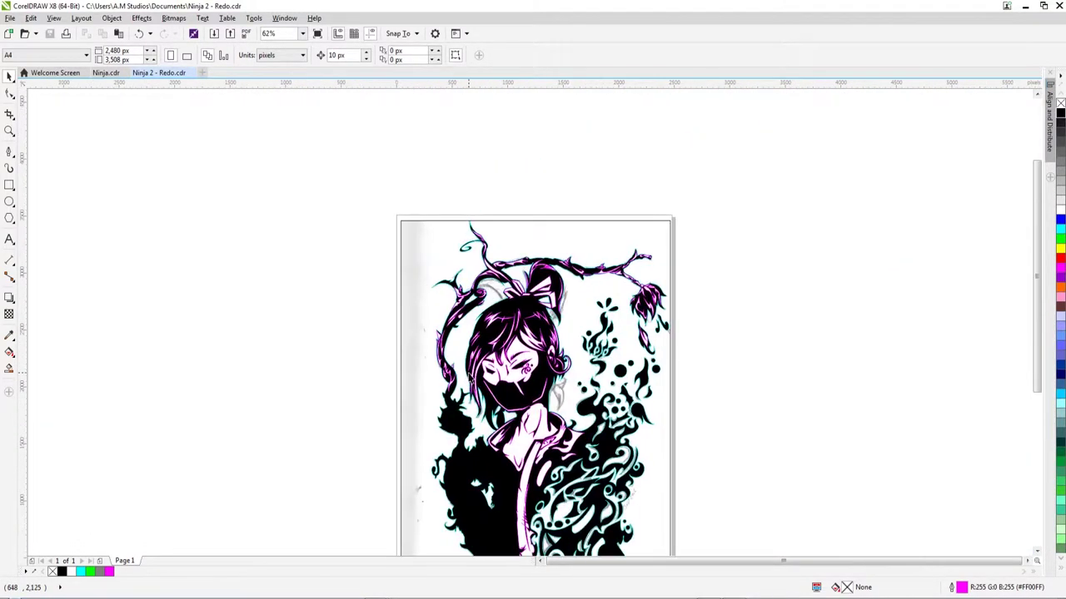
Remove the black fill from the cyan outline curve and deselect it
click(481, 514)
click(1060, 102)
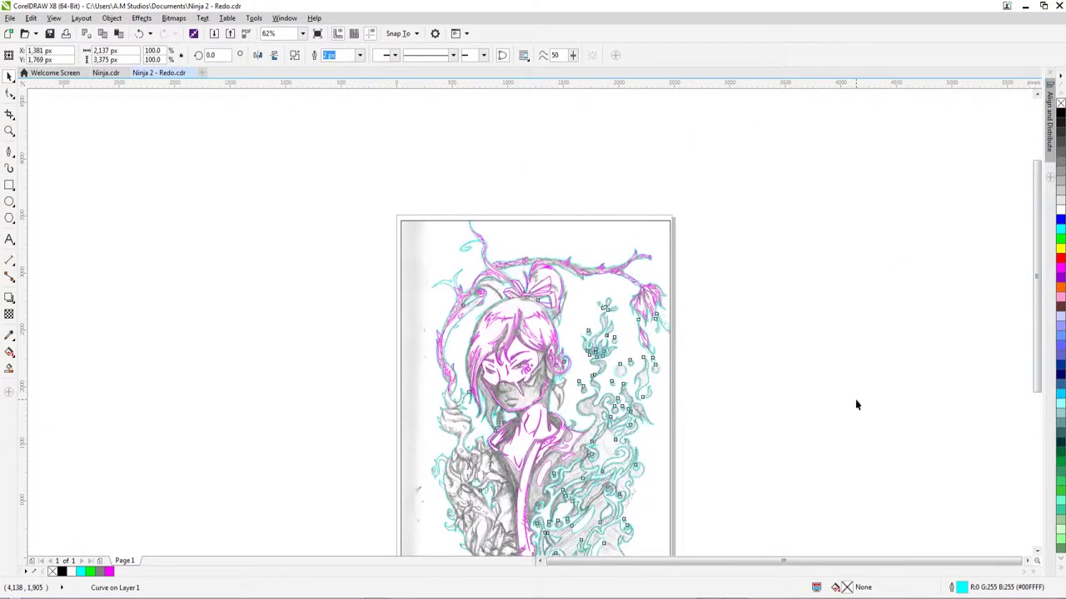
click(857, 404)
Trace the large hooked highlight, about 90 by 161 px, on the stem's lower end above the skull-like head
scroll(455, 378, up, 6)
scroll(456, 378, up, 2)
key(F5)
click(450, 230)
drag(535, 439, 587, 472)
scroll(587, 472, down, 2)
mouse_move(516, 410)
mouse_down()
mouse_move(540, 409)
mouse_move(509, 416)
mouse_up()
scroll(427, 239, up, 2)
click(454, 352)
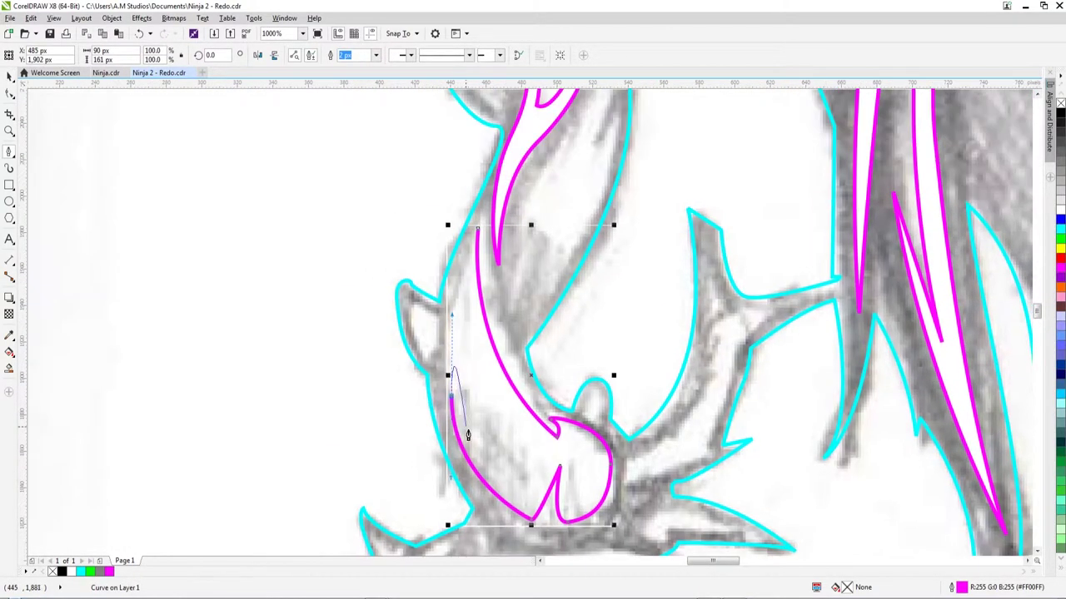
click(512, 455)
mouse_move(476, 230)
mouse_down()
mouse_move(487, 249)
mouse_move(491, 239)
mouse_up()
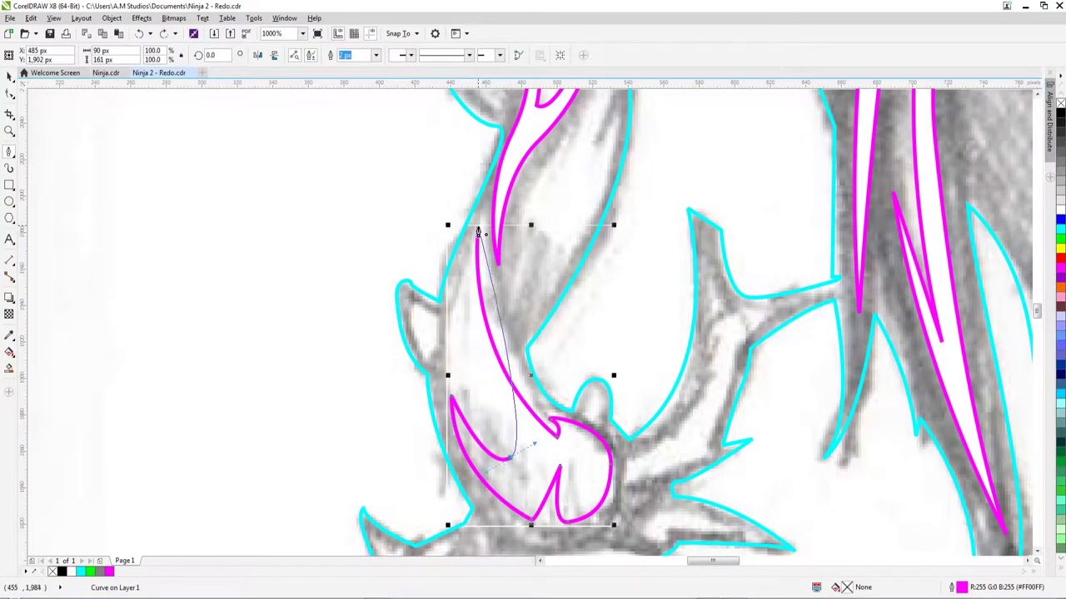
Trace the small highlight, about 17 by 34 px, inside the thorn on the lower stem's outer edge
scroll(440, 375, up, 1)
click(444, 331)
click(420, 428)
click(383, 298)
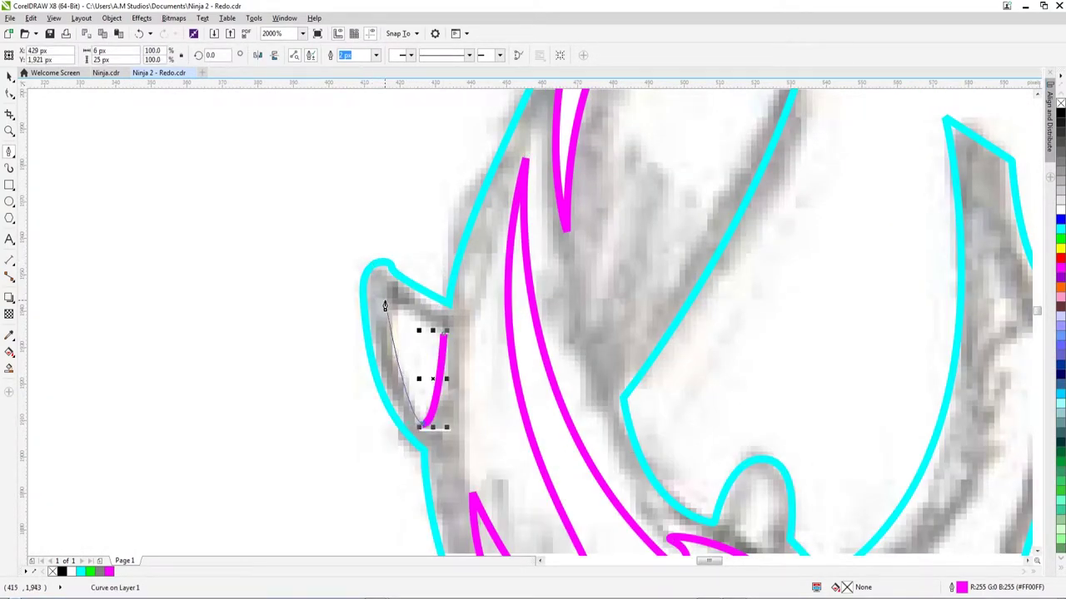
scroll(444, 340, down, 1)
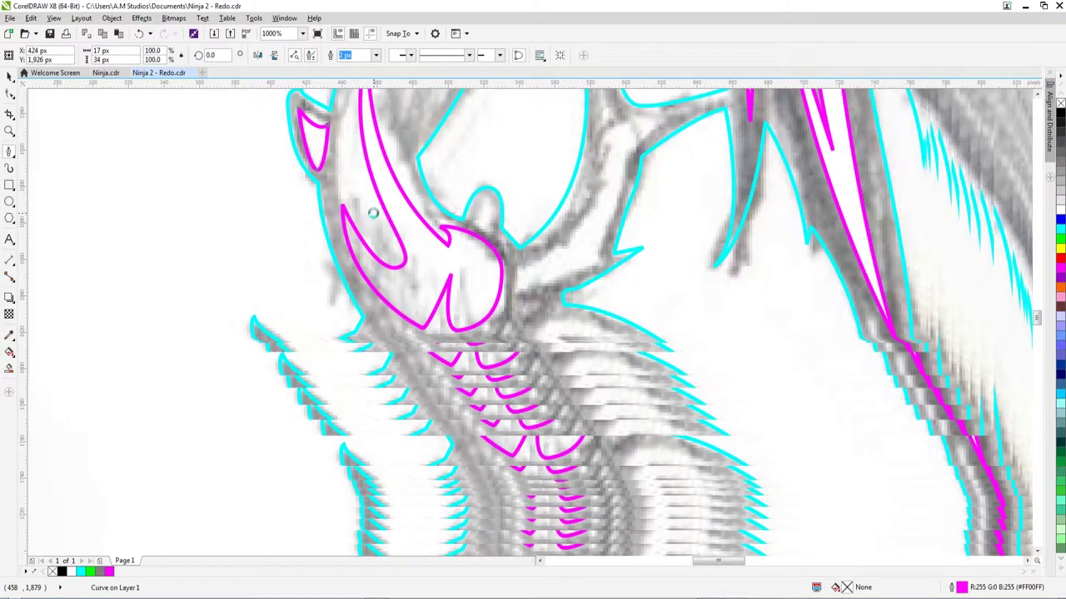
Trace the pointed highlight, about 54 by 62 px, on the twig branching off the lower stem towards the hair
scroll(371, 452, up, 3)
scroll(371, 452, right, 3)
scroll(490, 385, down, 1)
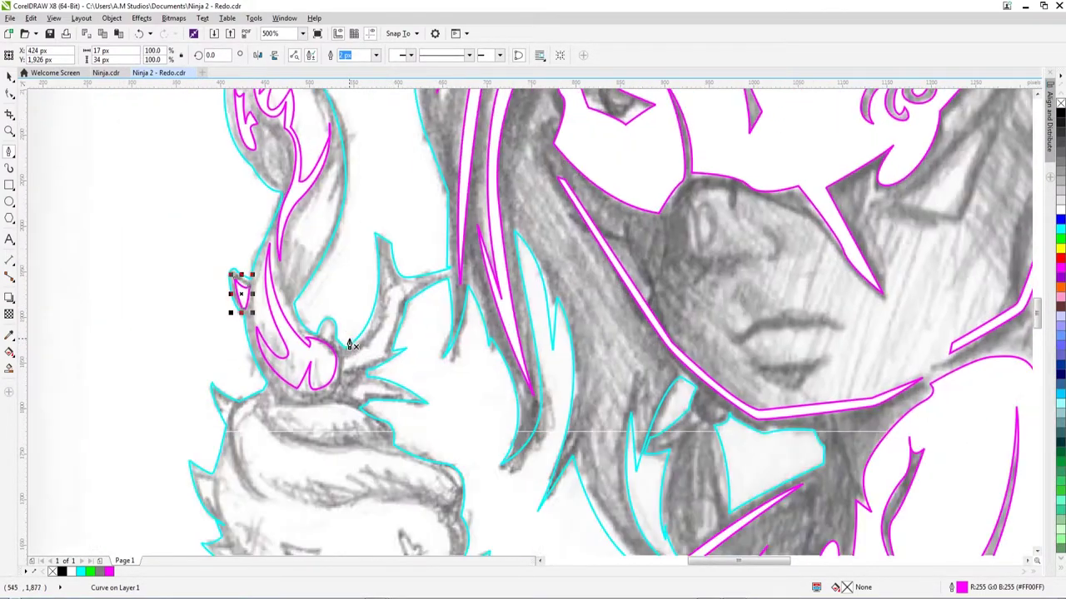
scroll(345, 347, up, 1)
click(349, 382)
drag(426, 379, 443, 286)
click(448, 275)
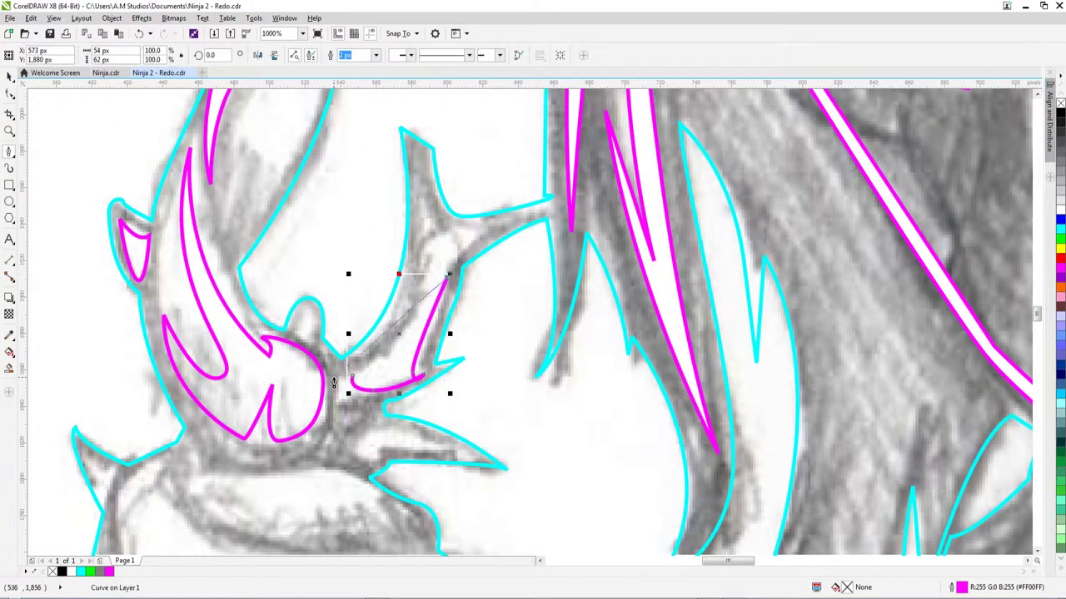
click(358, 380)
Trace the jagged-ended highlight, about 121 by 43 px, on the top fold of the skull-like head just under the stem
scroll(385, 352, down, 1)
scroll(345, 369, up, 1)
scroll(172, 375, down, 1)
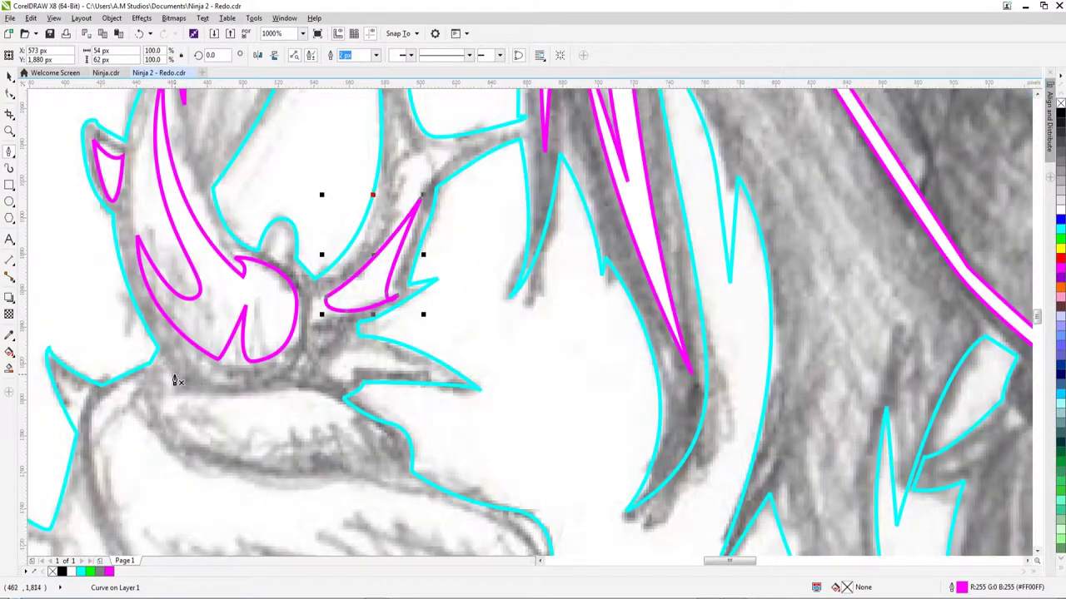
click(164, 374)
click(322, 398)
click(369, 447)
click(340, 426)
click(170, 419)
click(223, 410)
click(166, 402)
click(164, 379)
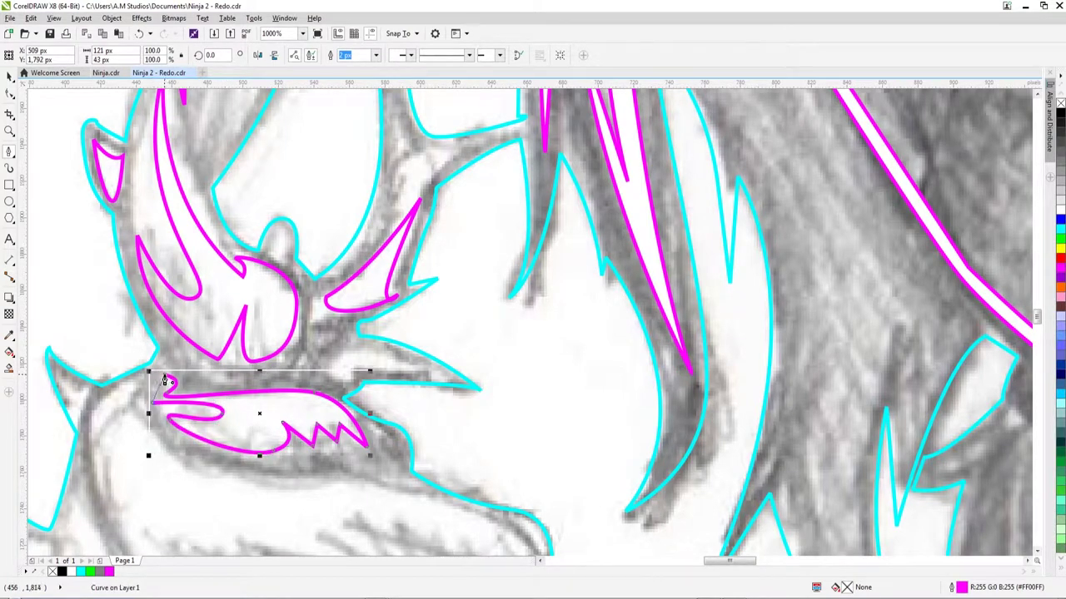
Trace the narrow curved highlight, about 42 by 104 px, along the outer edge of the skull-like head's upper fold
scroll(234, 374, down, 1)
scroll(197, 342, up, 1)
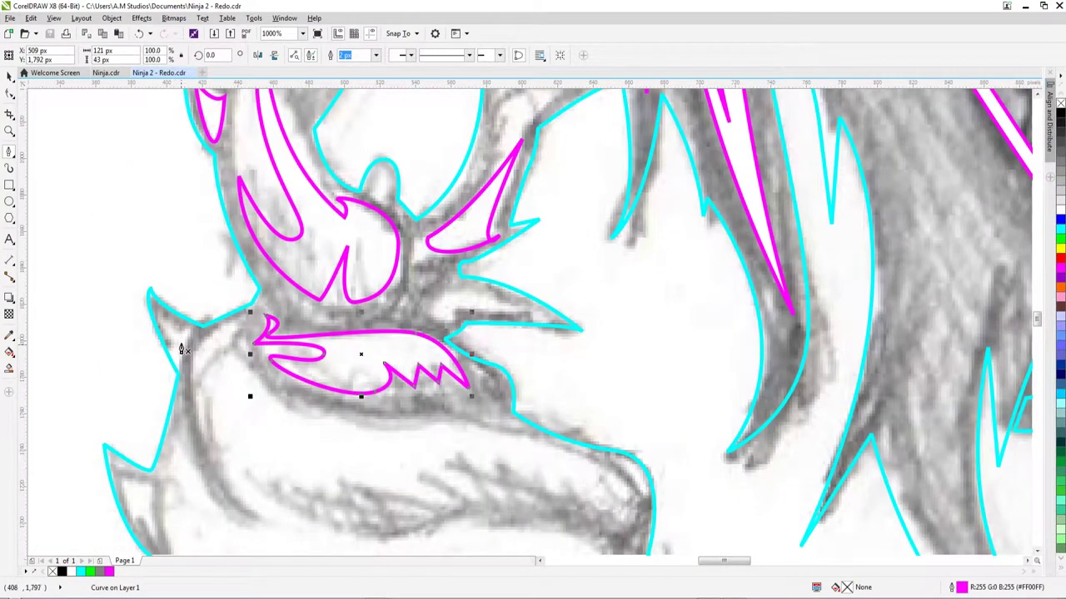
click(230, 337)
scroll(238, 374, down, 1)
drag(278, 424, 379, 527)
scroll(383, 541, down, 1)
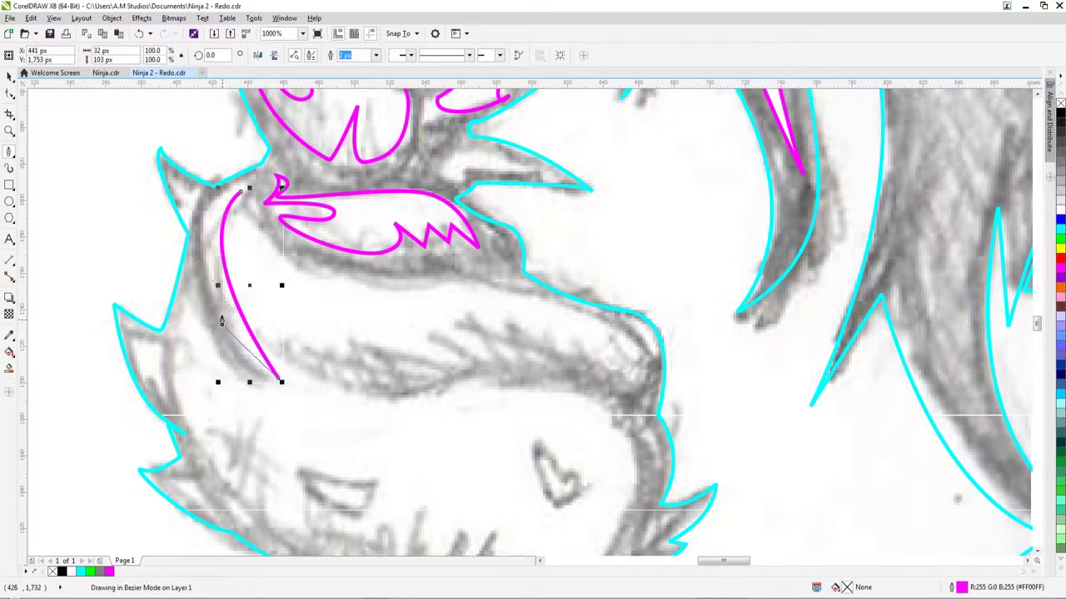
drag(241, 191, 240, 200)
Trace the upper edge and zigzag underside of the long highlight across the skull-like head's brow fold
scroll(350, 326, down, 1)
scroll(349, 325, right, 3)
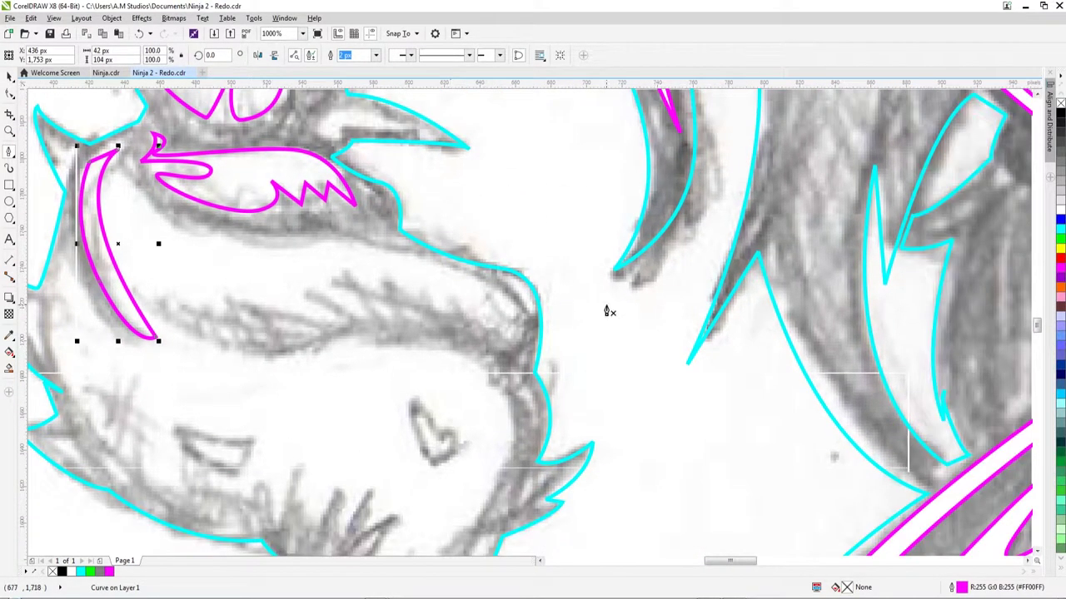
click(223, 231)
click(333, 240)
click(488, 287)
drag(477, 312, 431, 296)
click(377, 271)
click(358, 312)
click(339, 271)
click(333, 319)
click(308, 286)
click(241, 297)
drag(250, 318, 200, 321)
Continue the brow highlight around the inner eye socket and back through the zigzag spikes, to about 192 by 159 px
drag(499, 398, 502, 422)
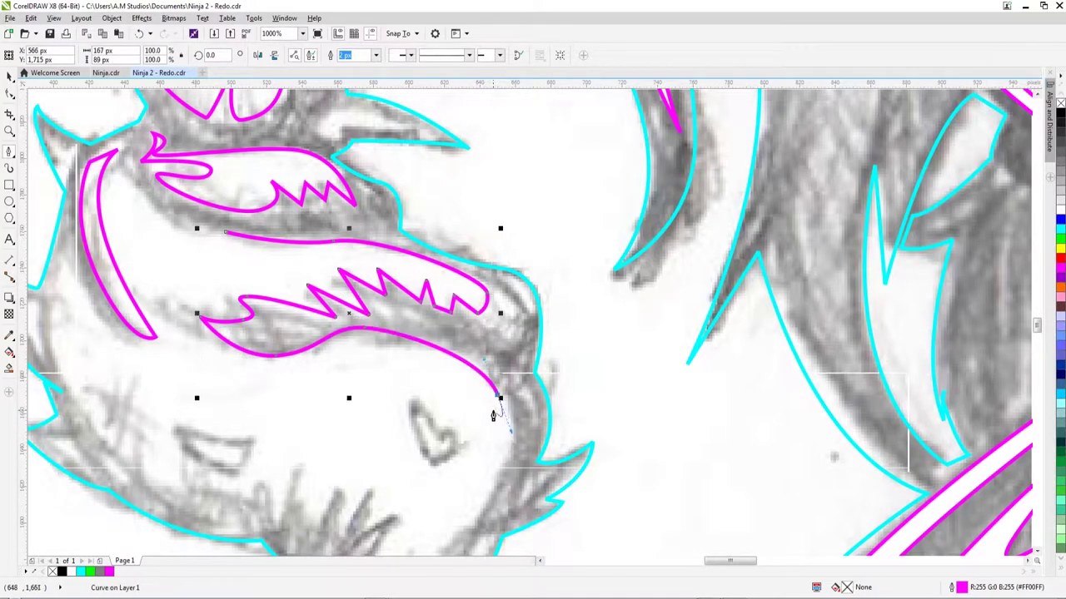
scroll(502, 422, down, 3)
click(482, 406)
drag(444, 263, 369, 244)
click(382, 333)
click(387, 244)
click(241, 272)
drag(169, 201, 220, 228)
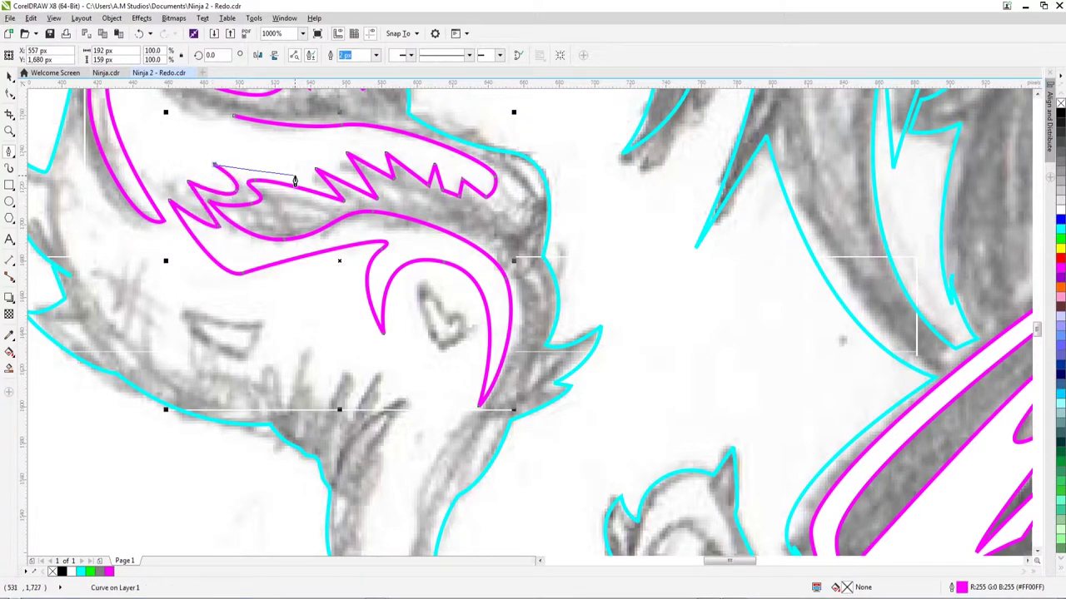
Trace the closed leaf-shaped eye inside the curved socket of the skull-like head
scroll(449, 333, down, 3)
scroll(446, 336, up, 5)
click(446, 336)
click(499, 278)
click(429, 193)
click(442, 332)
Trace the other eye of the skull-like head as a half-round shape about 32 by 24 px
scroll(374, 321, down, 3)
scroll(397, 269, up, 3)
click(420, 268)
drag(372, 350, 333, 361)
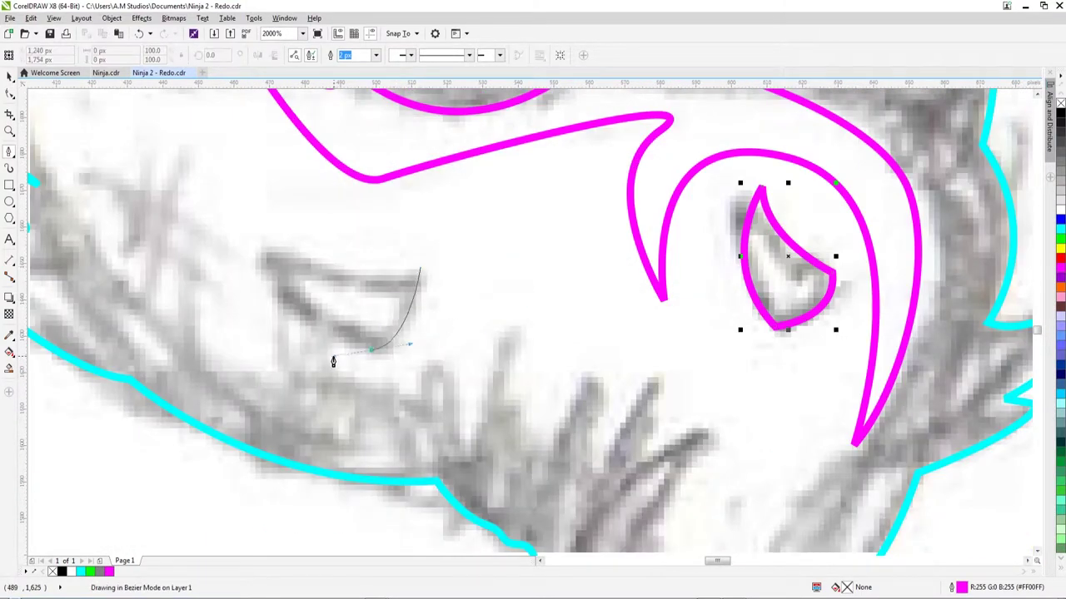
click(304, 258)
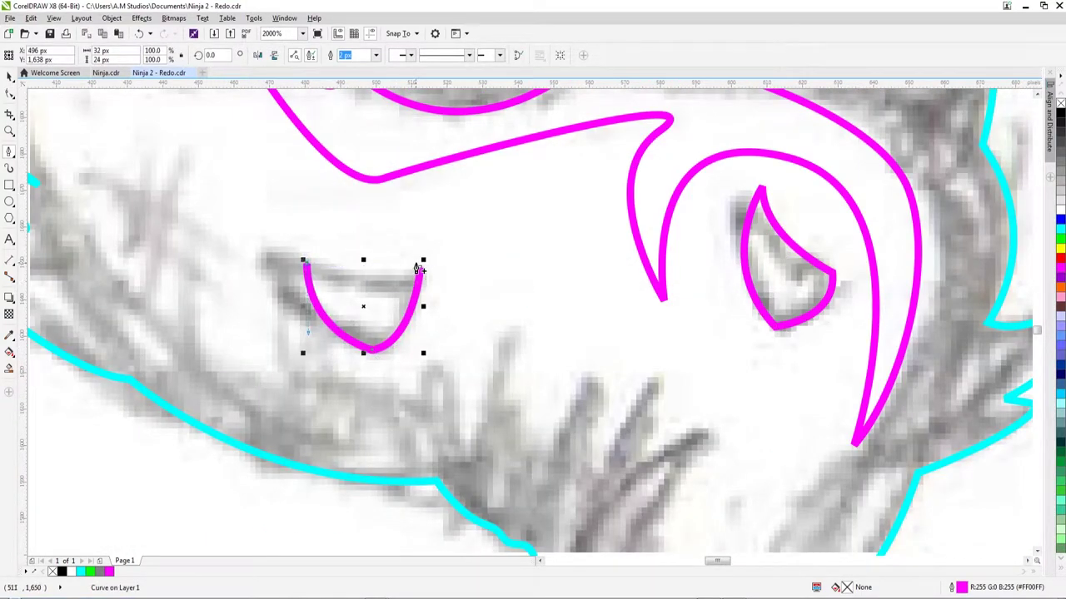
drag(384, 293, 369, 299)
Trace the lower face highlight along the skull-like head's outer edge and through the row of spiky teeth
scroll(399, 315, down, 2)
drag(317, 200, 353, 381)
click(508, 456)
click(516, 417)
click(539, 458)
click(559, 397)
click(566, 471)
click(601, 413)
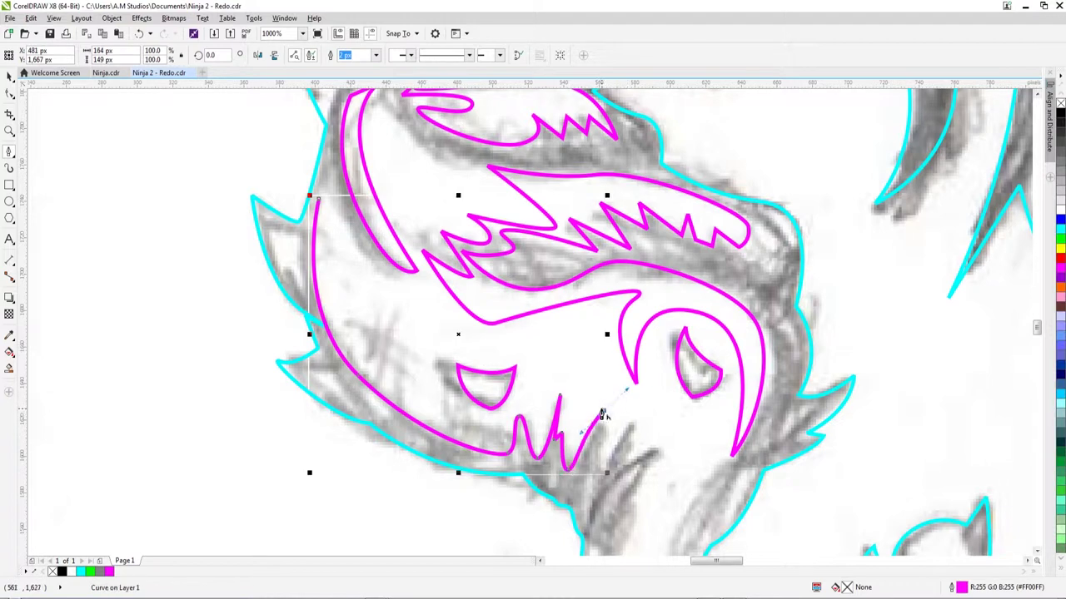
click(606, 472)
click(641, 419)
click(616, 472)
drag(666, 447, 694, 450)
click(672, 412)
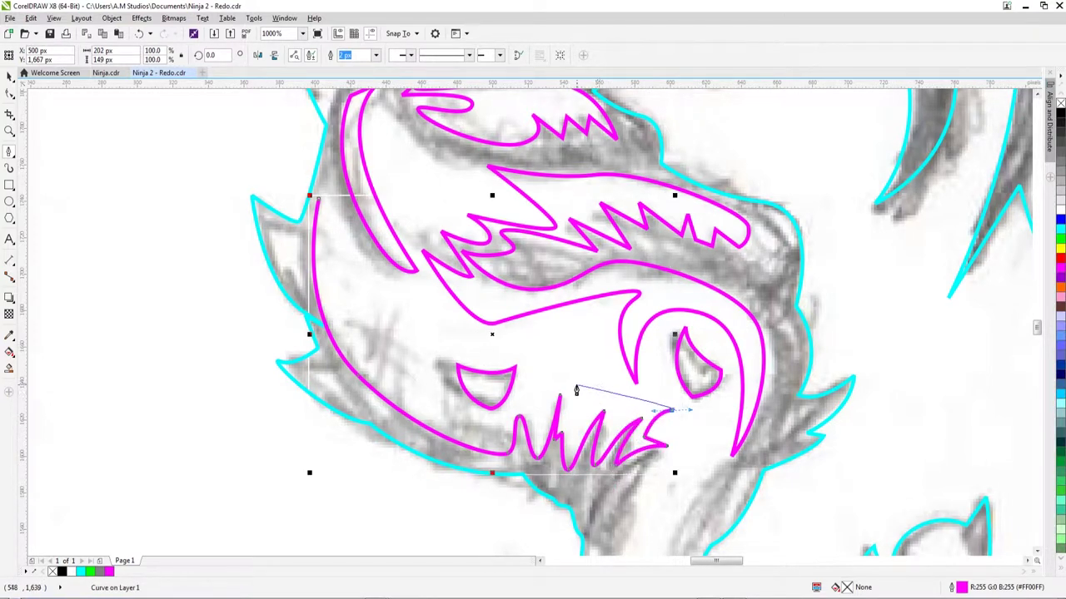
Trace the upper side of the teeth and the inner edge back to the start, closing the lower face highlight at about 204 by 149 px
click(621, 389)
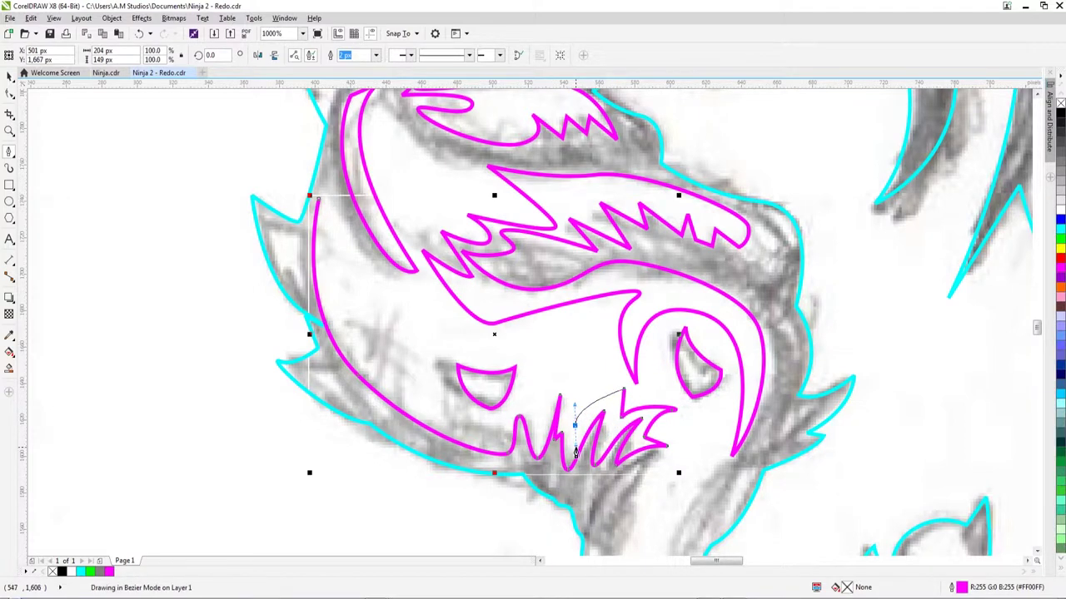
drag(574, 424, 571, 369)
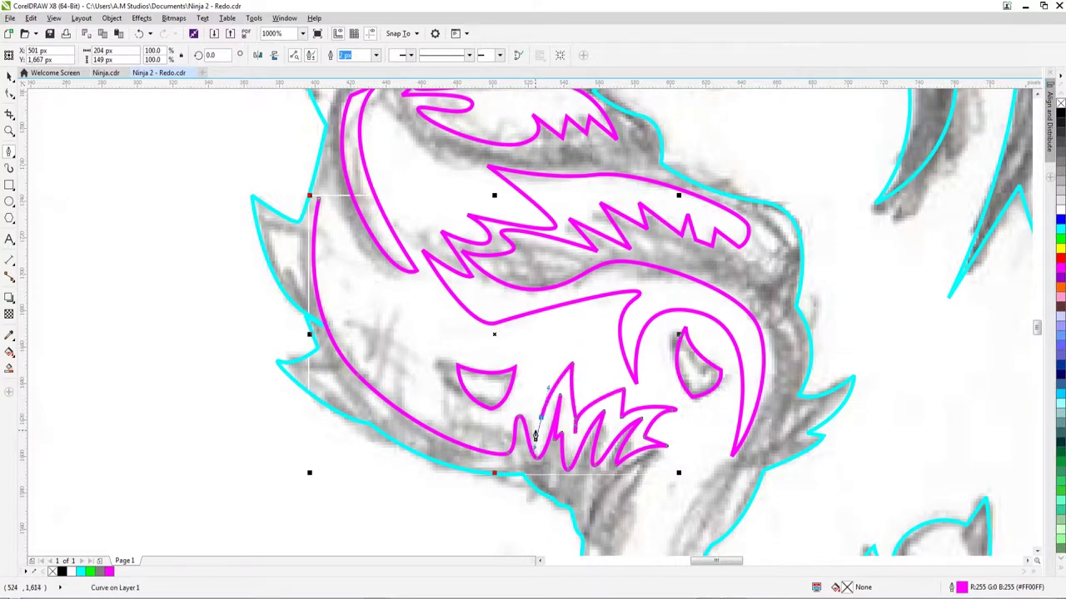
click(482, 431)
drag(317, 203, 309, 384)
Try to trace the inner edge of the neck below the skull-like head, from the teeth down to the neck's base
scroll(352, 313, down, 4)
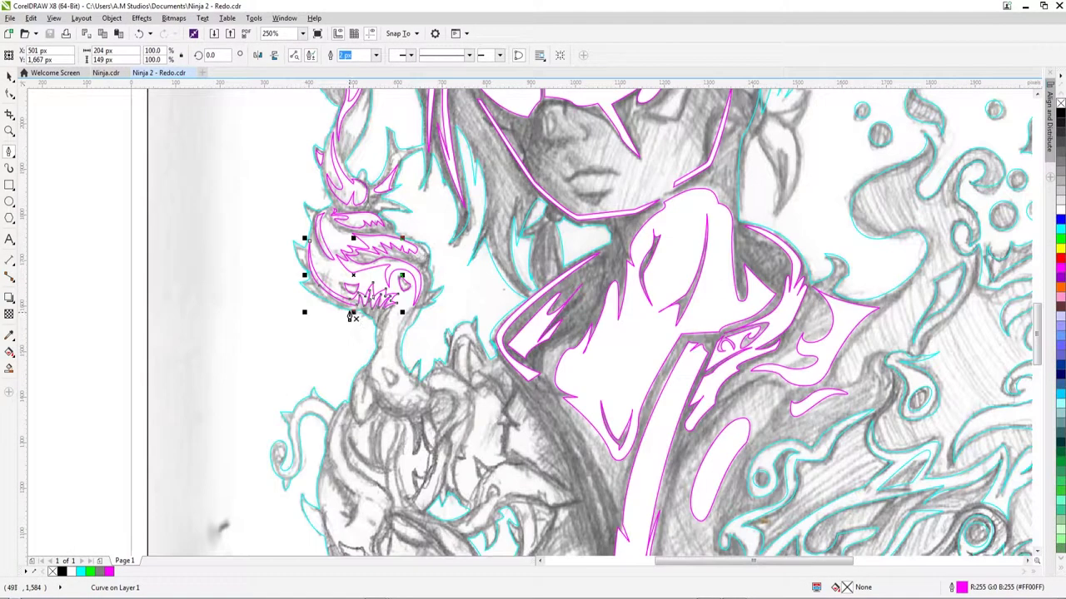
scroll(377, 354, up, 2)
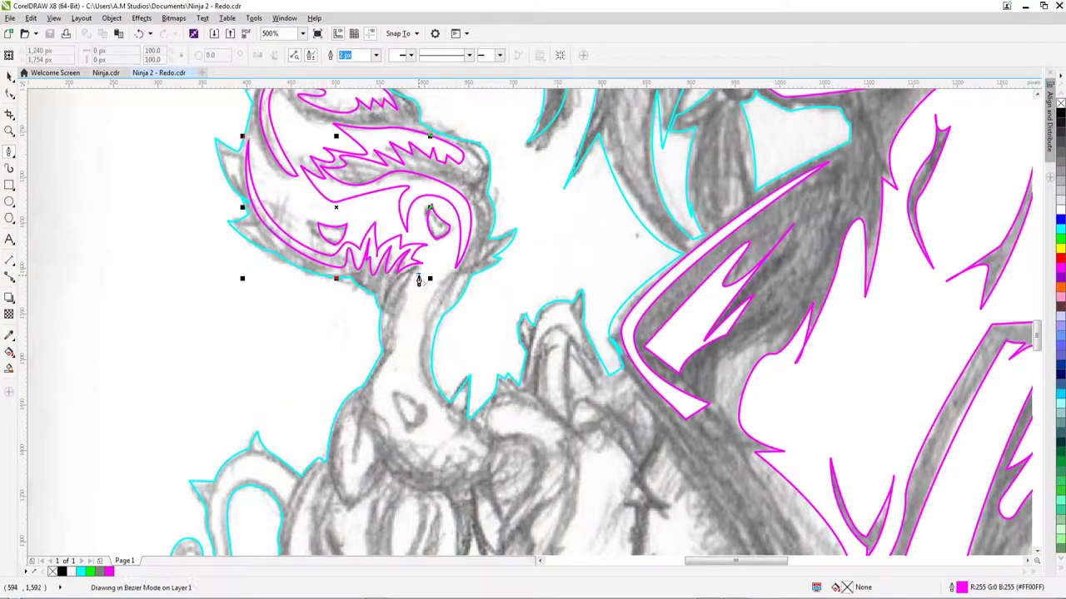
scroll(422, 280, up, 2)
drag(439, 310, 400, 436)
scroll(412, 374, down, 1)
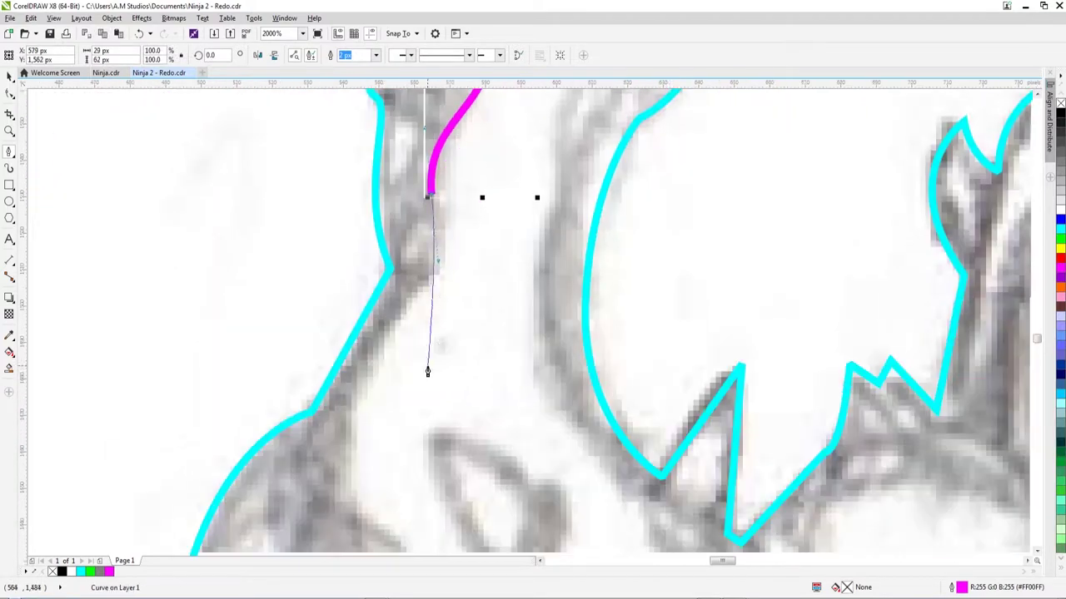
click(416, 293)
scroll(358, 399, down, 1)
click(344, 369)
scroll(343, 369, down, 2)
Try to trace the lobed base of the neck and its opposite edge back to the head, about 108 by 216 px overall
scroll(344, 369, up, 2)
click(420, 478)
scroll(421, 478, down, 1)
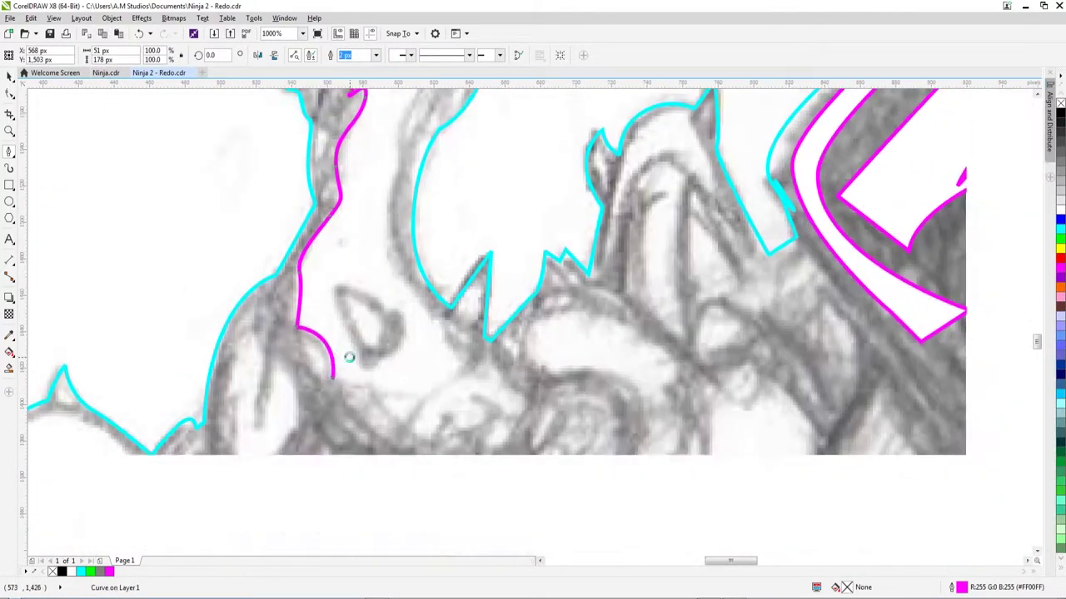
click(371, 383)
scroll(371, 382, down, 1)
click(397, 416)
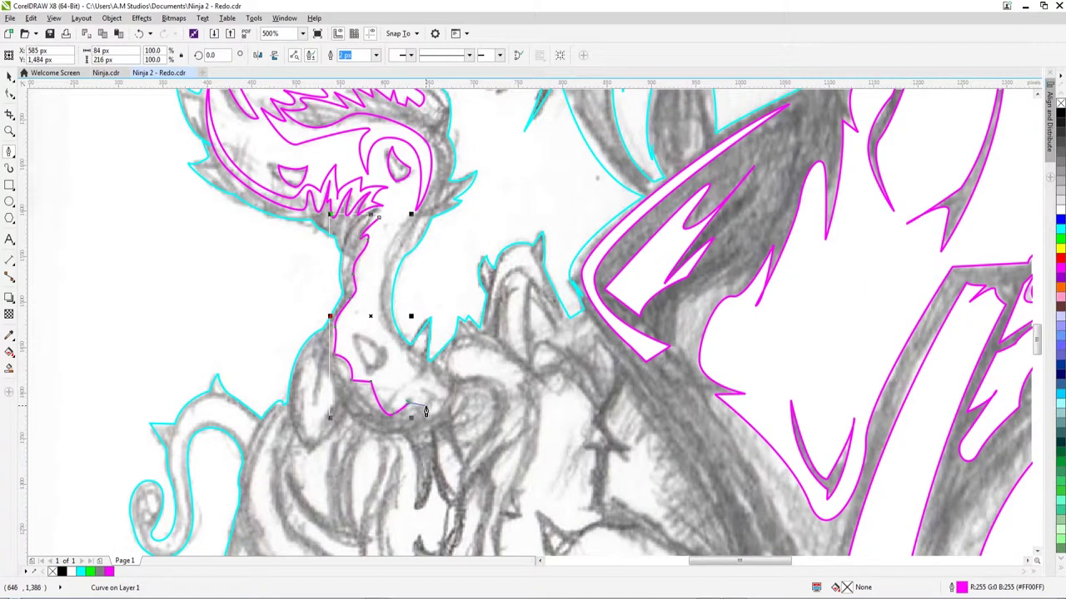
click(383, 333)
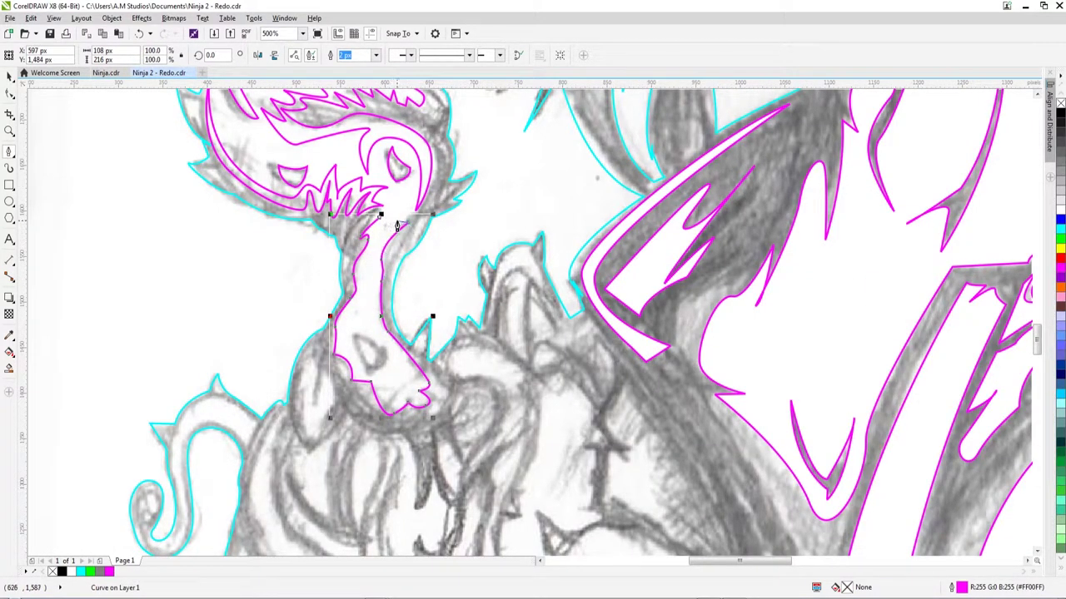
scroll(395, 350, down, 4)
key(ctrl+a)
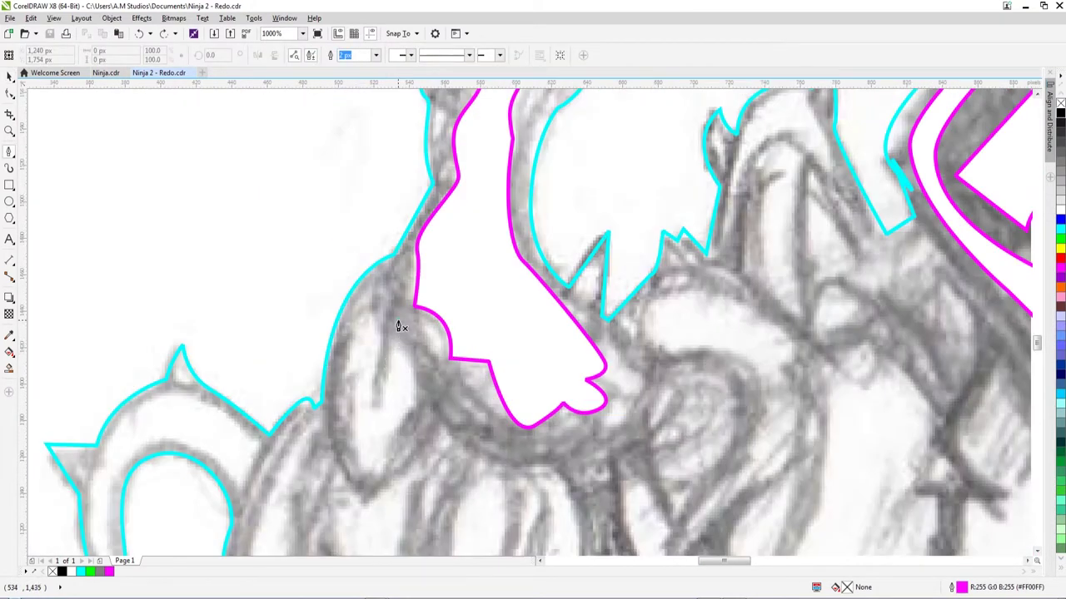
Trace the closed leaf-shaped highlight with a pointed notch beside the neck's base, about 49 by 97 px
click(399, 323)
click(372, 481)
drag(347, 379, 346, 366)
click(330, 376)
click(375, 307)
click(377, 408)
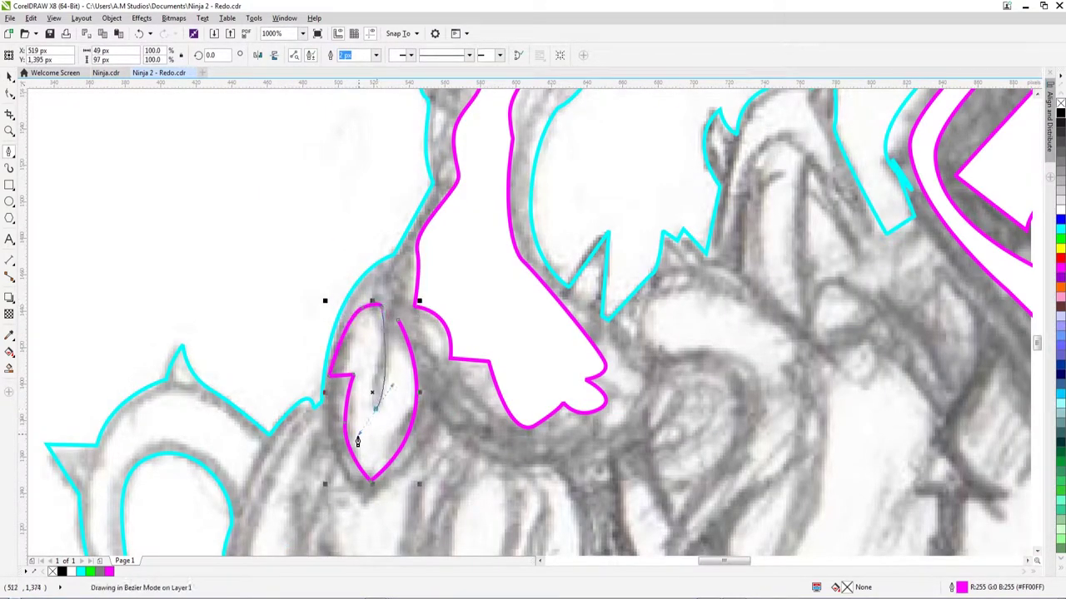
click(399, 324)
Trace the neck highlight's outer edge from below the teeth, with one side spike, down to the curved underside of the base
scroll(638, 190, down, 2)
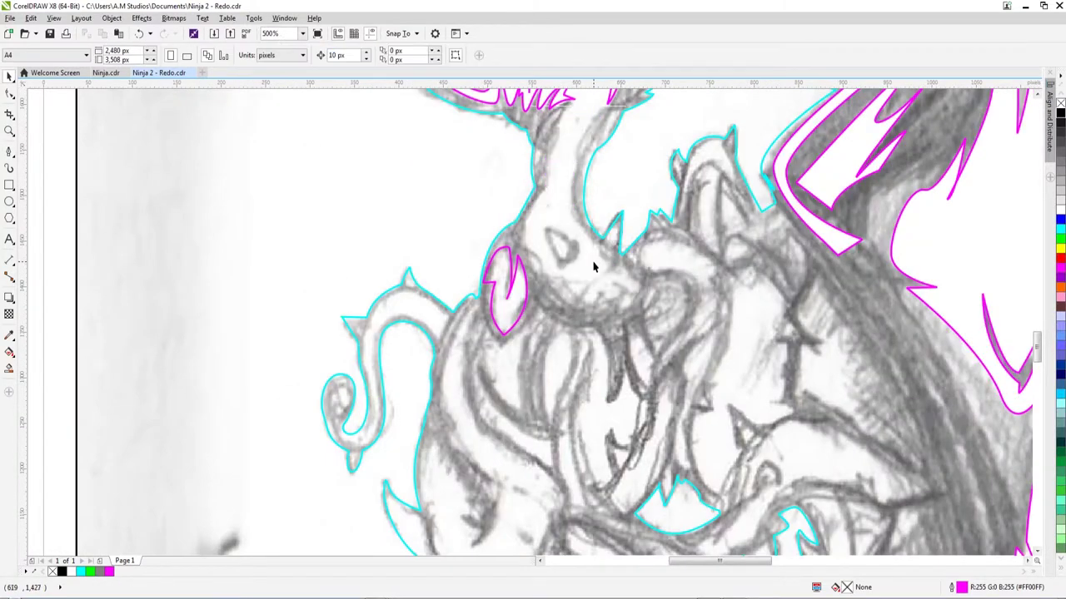
scroll(595, 262, up, 2)
drag(506, 266, 506, 279)
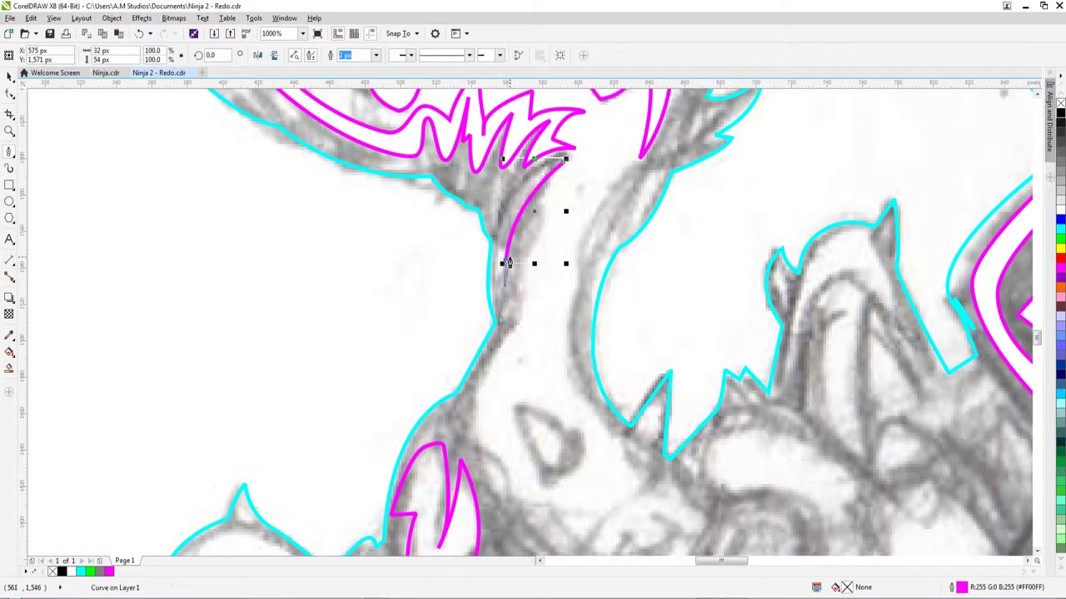
click(514, 320)
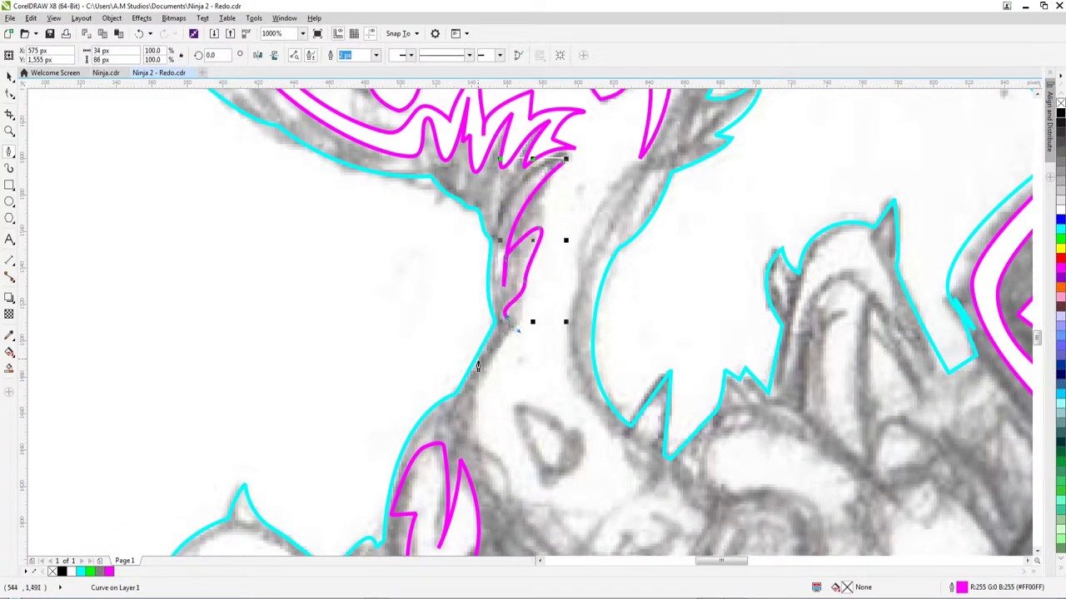
scroll(481, 359, down, 2)
click(475, 324)
drag(500, 373, 503, 388)
click(545, 438)
drag(607, 456, 643, 444)
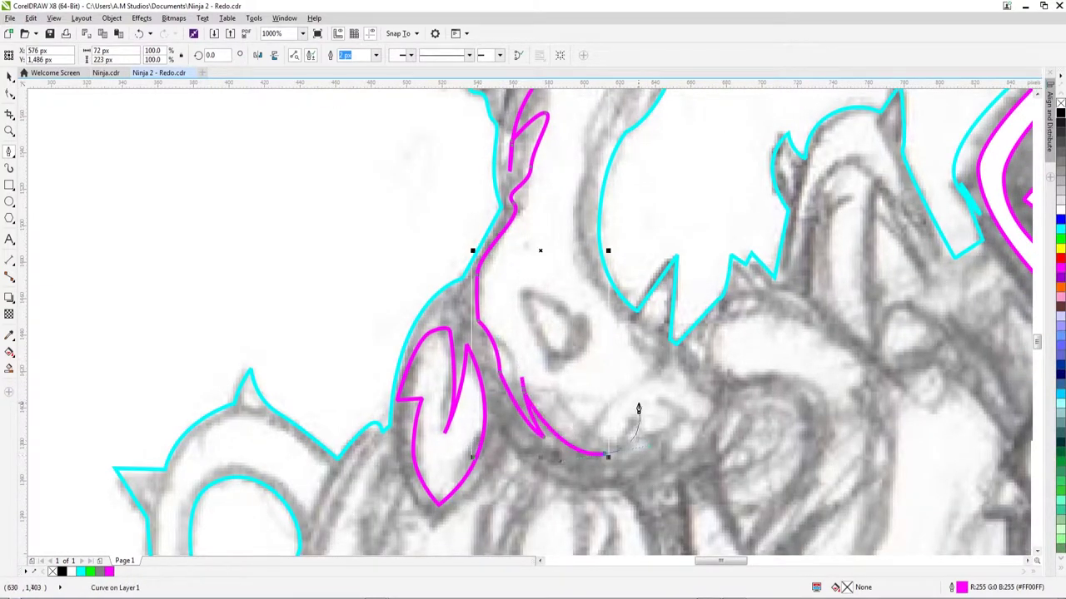
Trace the spikes and lobes of the neck's base and the inner edge back to the start, closing the highlight at about 103 by 223 px
drag(560, 394, 546, 406)
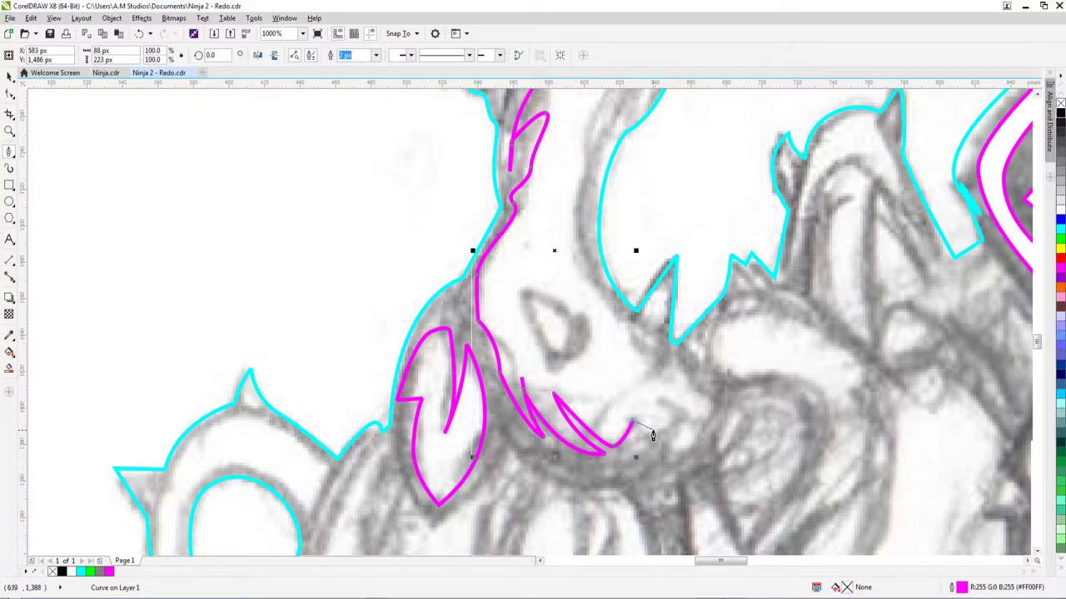
drag(622, 380, 621, 416)
drag(585, 295, 548, 266)
click(522, 296)
scroll(521, 296, up, 3)
drag(529, 473, 559, 436)
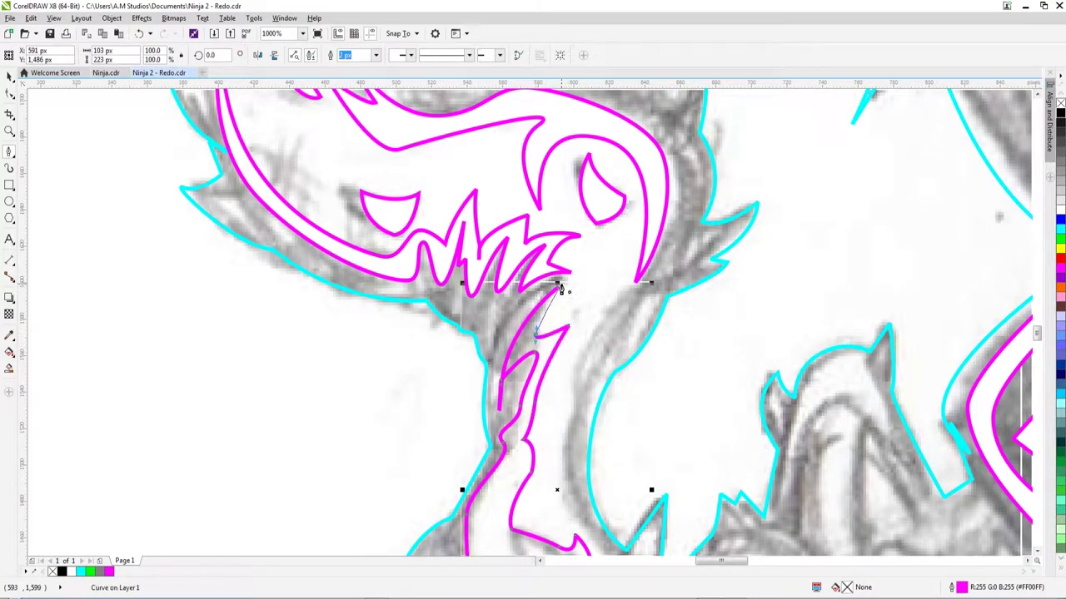
Trace the closed highlight inside the thorn at the side of the skull-like head, about 46 by 27 px
scroll(559, 293, up, 2)
click(520, 249)
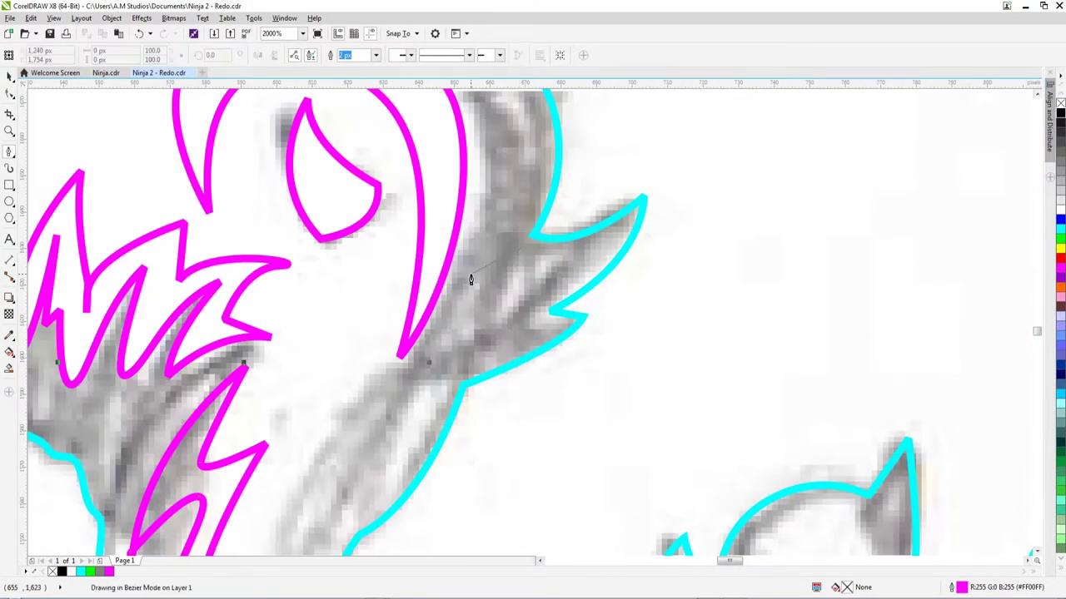
click(470, 277)
click(435, 343)
drag(600, 252, 669, 198)
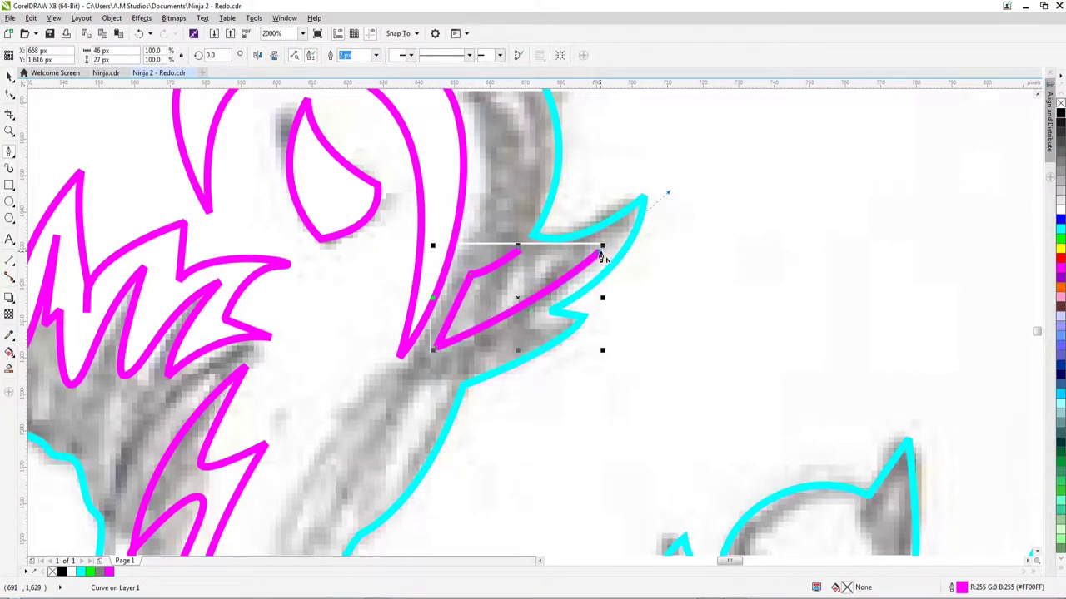
click(519, 256)
Trace a curved socket around the small eye at the neck's base and trim it out of the neck highlight
scroll(436, 436, down, 2)
scroll(380, 380, up, 2)
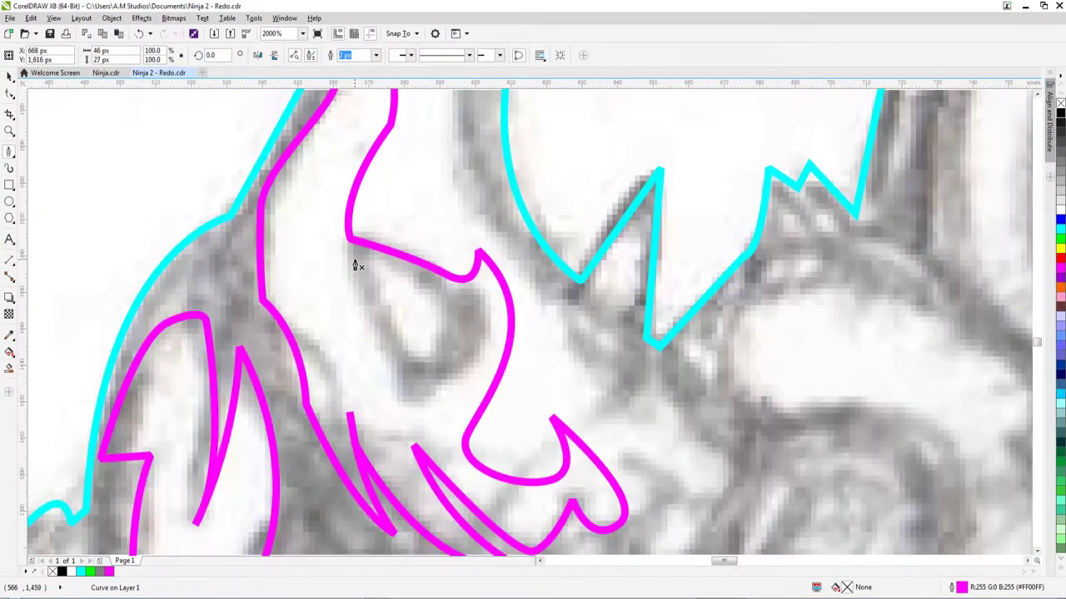
drag(409, 376, 374, 385)
click(409, 408)
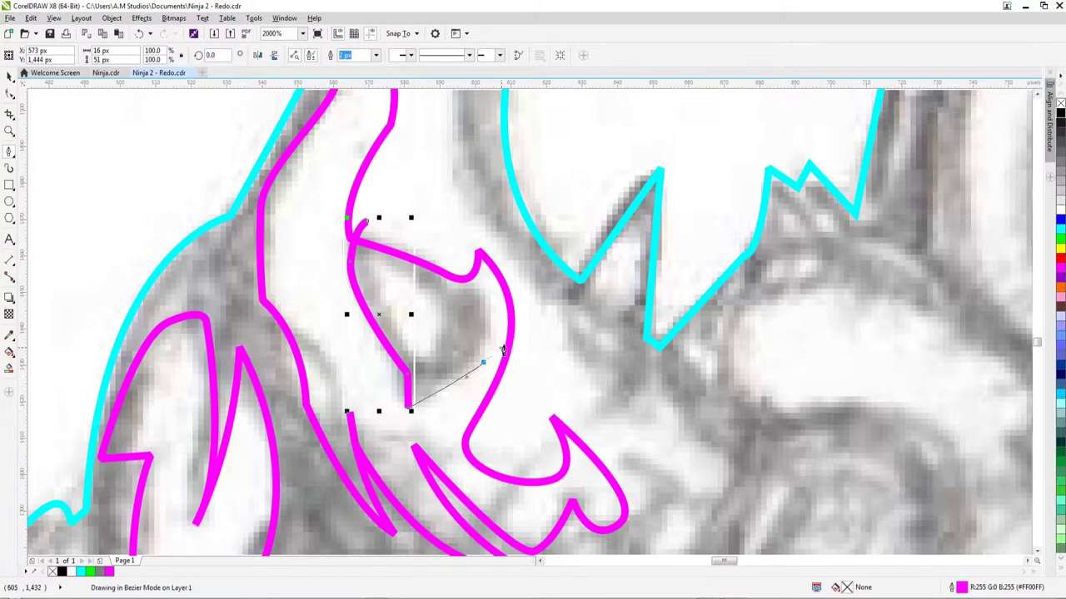
click(475, 298)
click(456, 276)
click(437, 225)
click(363, 221)
click(348, 219)
key(ctrl+z)
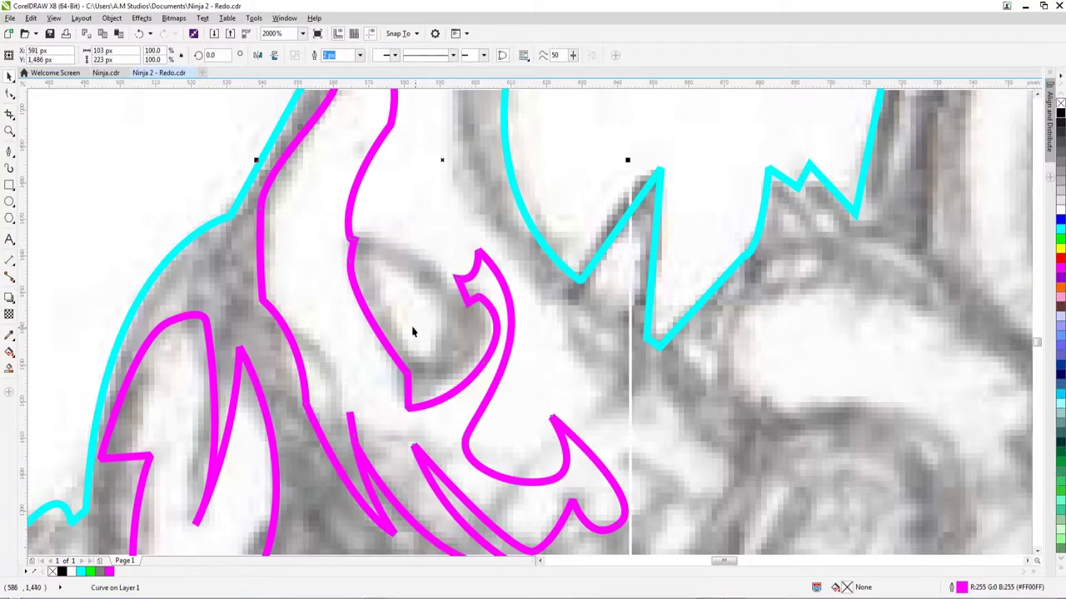
Trace the small half-round eye inside the socket at the neck's base, about 25 by 29 px
click(366, 251)
click(458, 308)
click(421, 368)
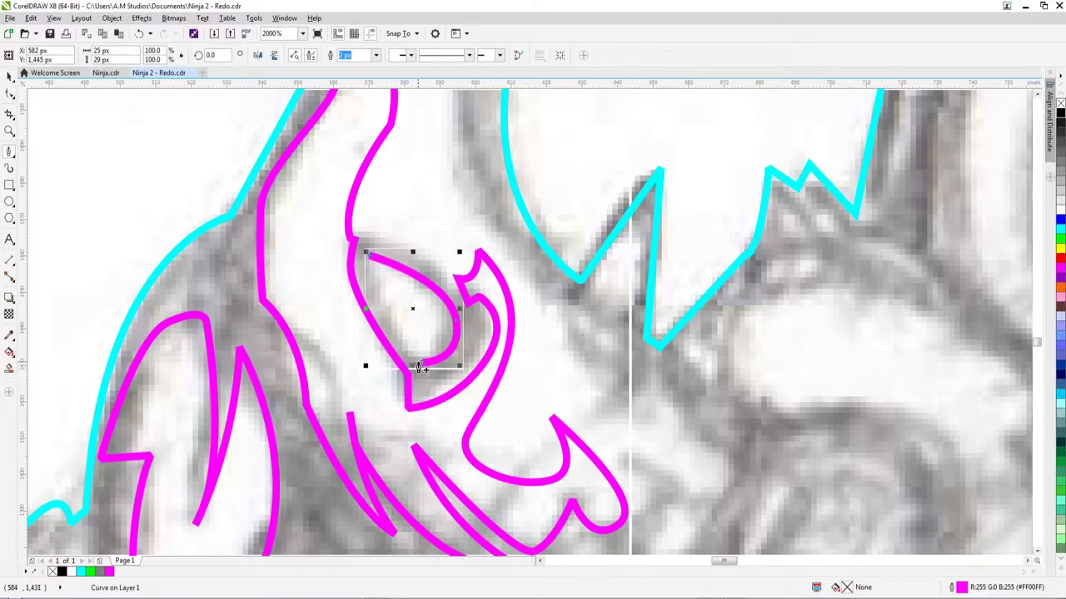
Trace the narrow closed strip running from the collar's lower tip down to the jacket's front edge, about 176 by 348 px
scroll(419, 368, down, 5)
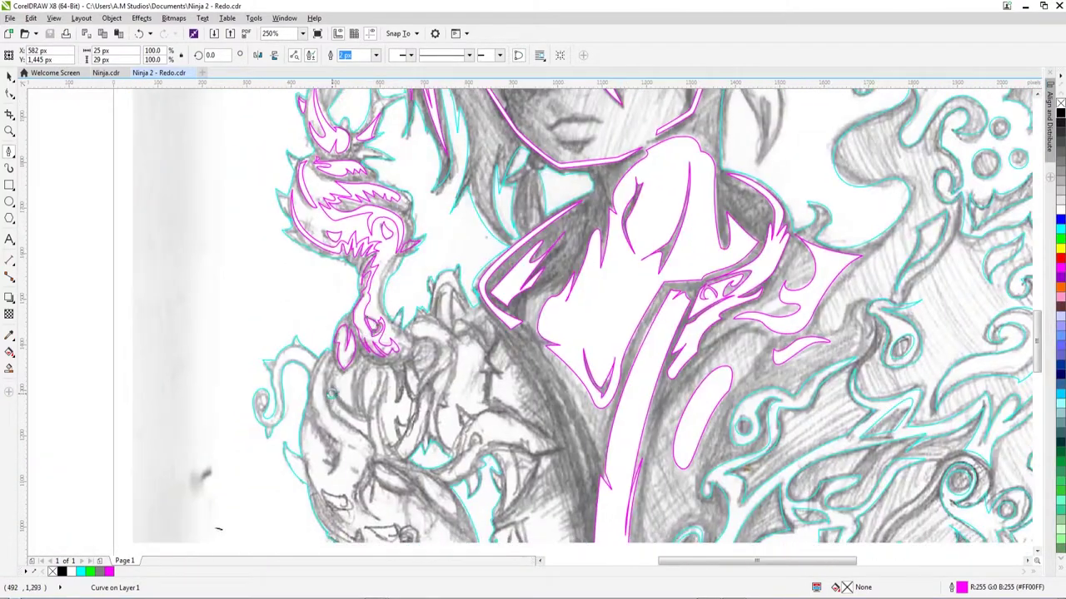
scroll(330, 400, up, 2)
scroll(377, 421, down, 2)
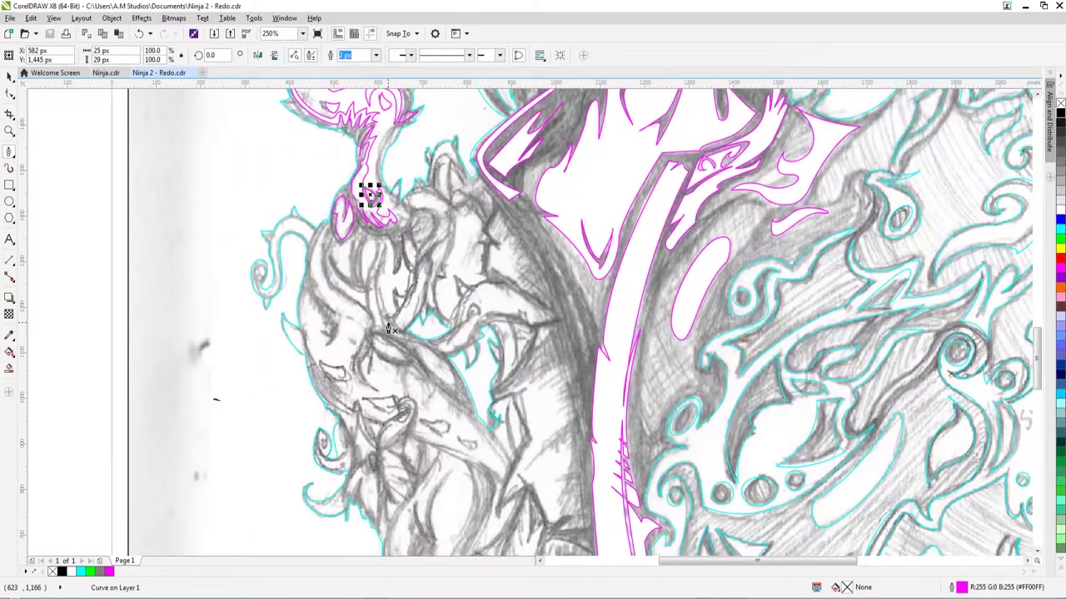
scroll(392, 310, down, 3)
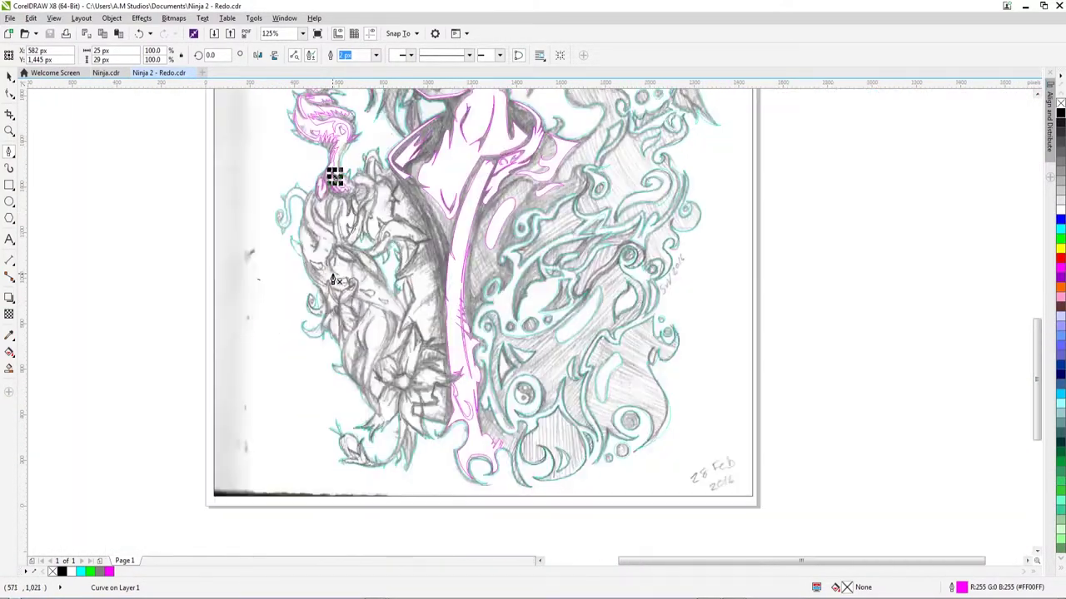
scroll(425, 234, up, 4)
click(426, 234)
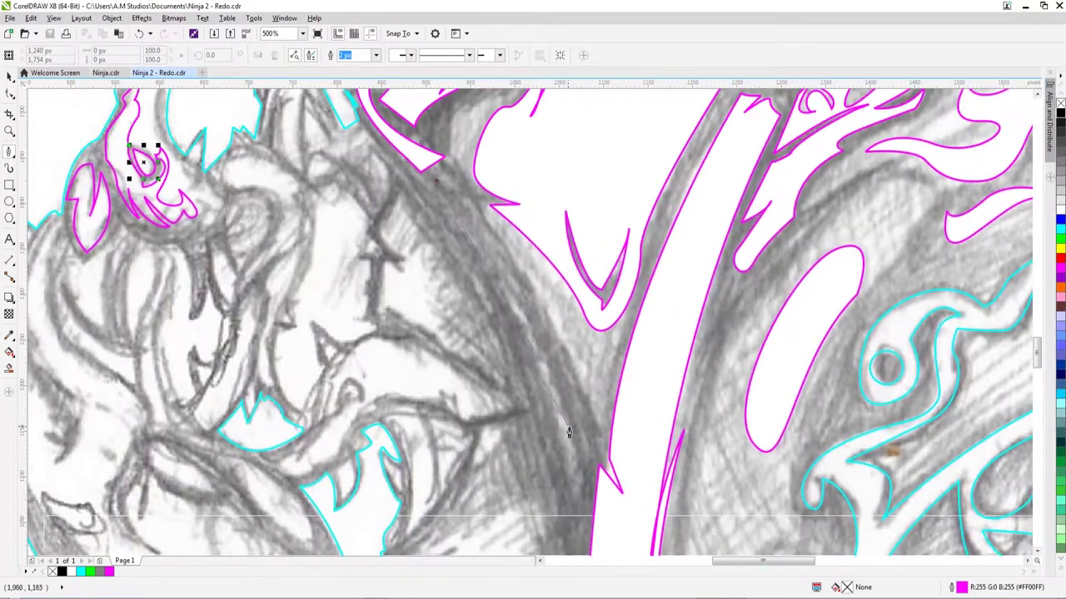
drag(590, 424, 594, 360)
drag(447, 82, 459, 262)
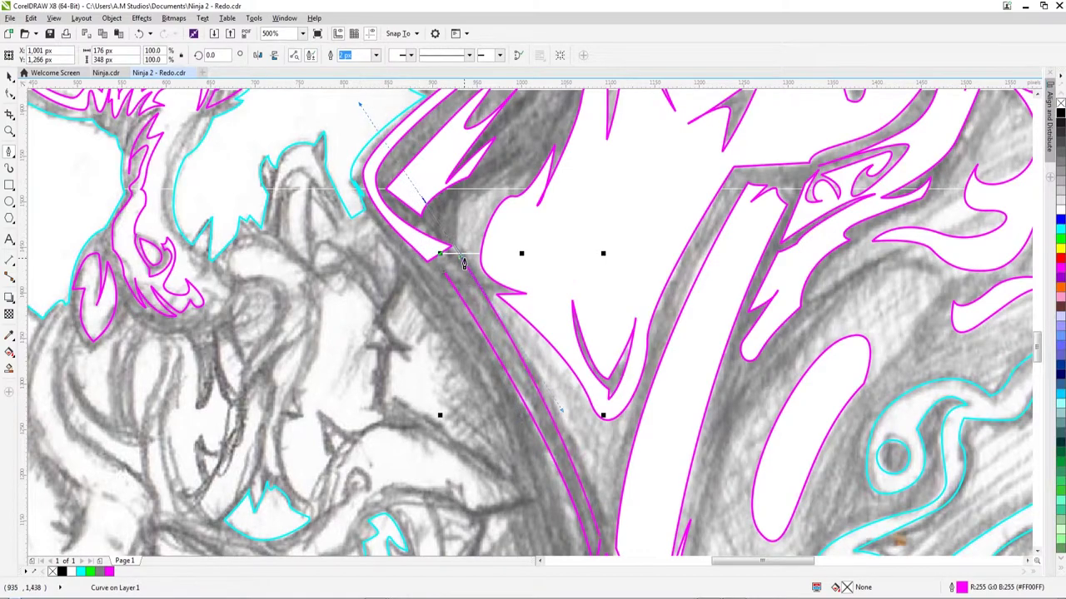
Trace the sleeve highlight's straight-segment edge along the thorned branch near the shoulder, around its thorn, about 42 by 139 px
scroll(388, 341, down, 2)
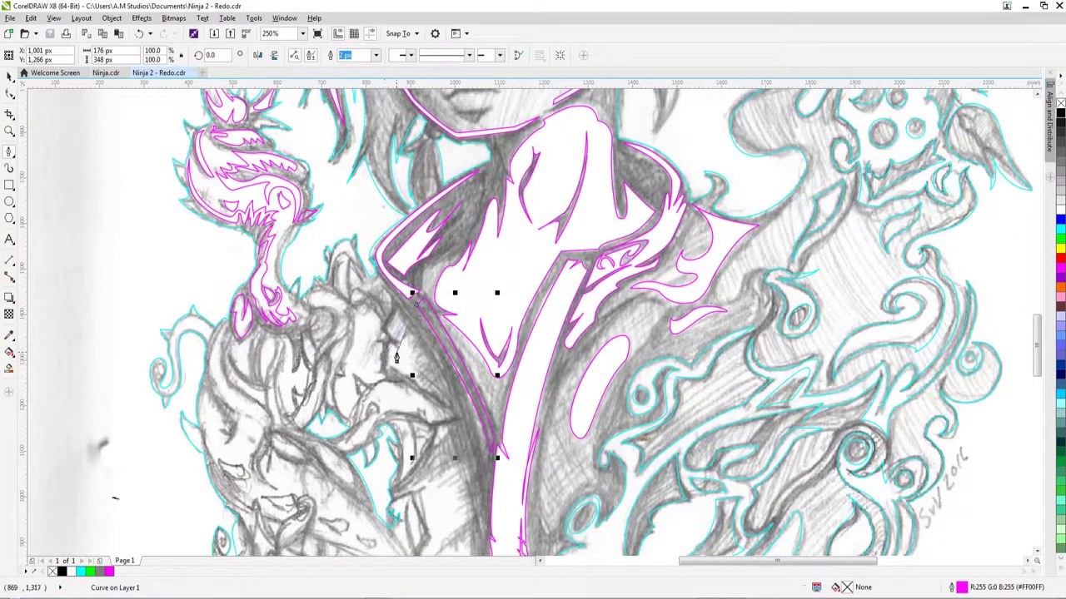
scroll(366, 317, up, 4)
scroll(379, 306, down, 4)
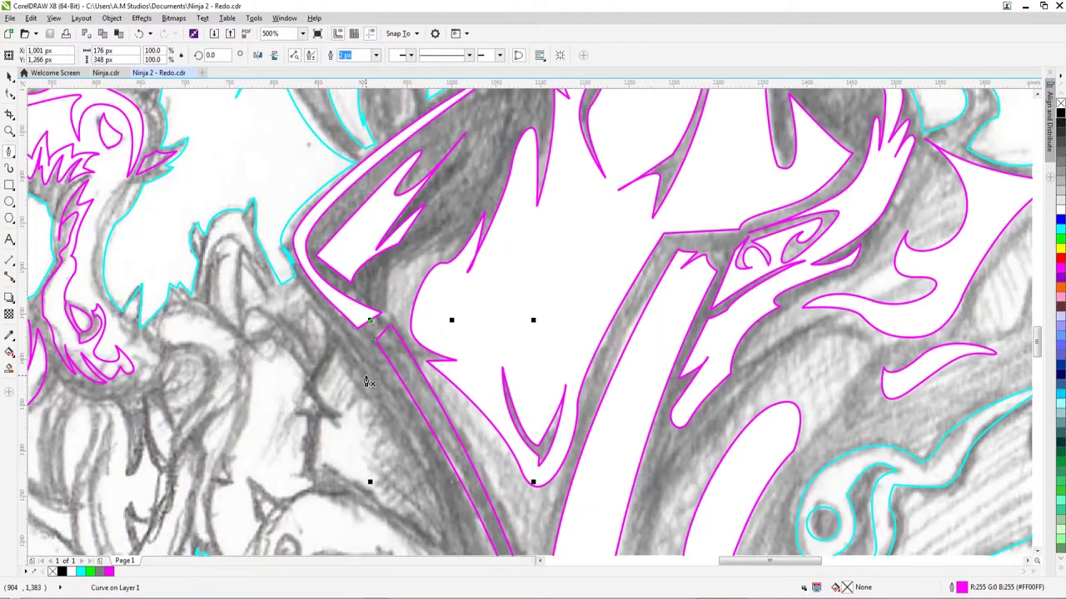
scroll(366, 325, up, 4)
click(308, 333)
click(343, 370)
click(383, 388)
click(372, 416)
click(309, 498)
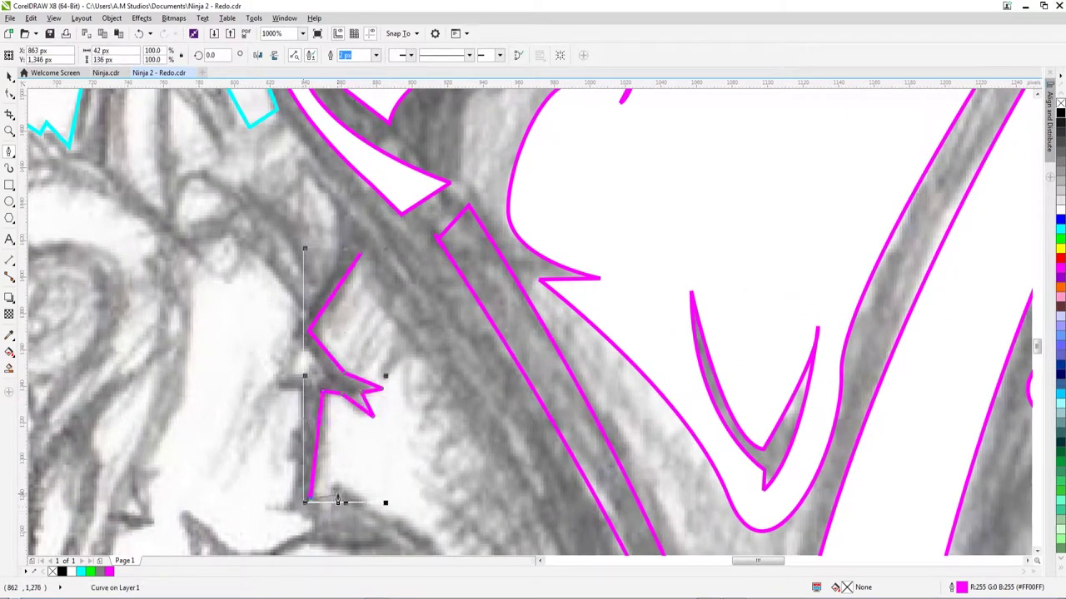
click(341, 482)
Continue the sleeve highlight along its lower edge with small spikes, down to the pointed tip above the lower branch
scroll(340, 481, down, 3)
scroll(308, 333, up, 3)
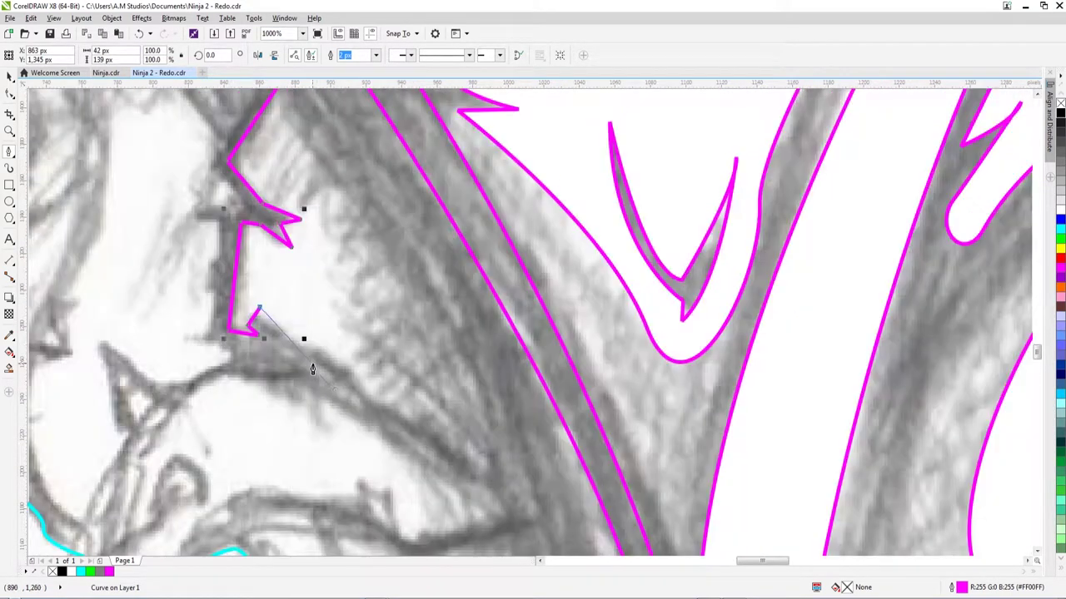
click(337, 364)
click(351, 367)
double_click(353, 381)
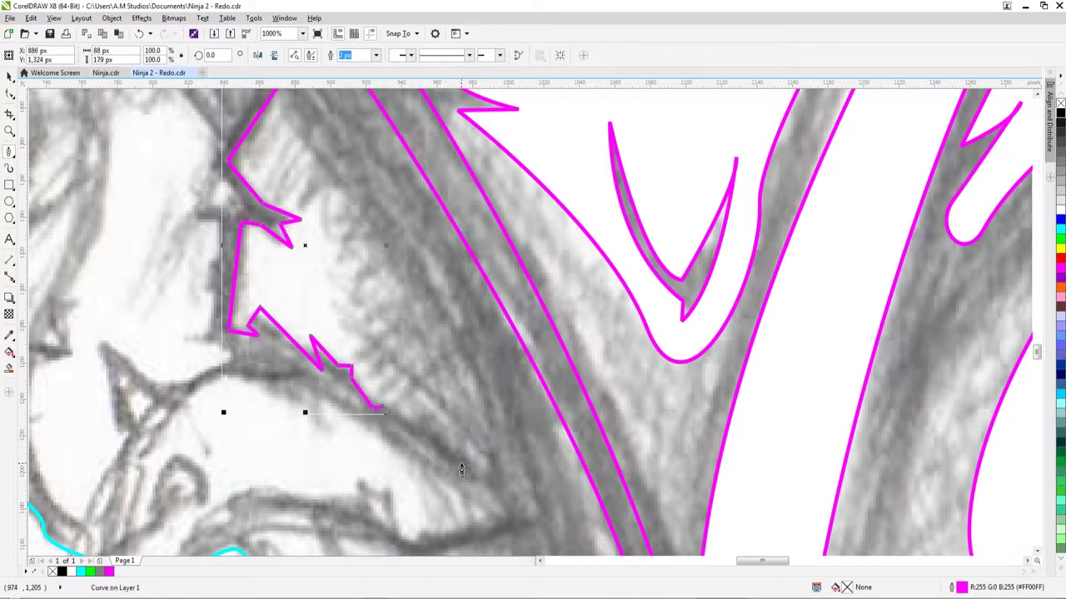
scroll(403, 426, up, 2)
click(433, 456)
Trace zigzag shading spikes from the pointed tip back up the sleeve highlight's shaded edge
click(423, 406)
click(389, 388)
click(406, 343)
click(367, 365)
click(383, 323)
click(312, 329)
click(342, 292)
scroll(267, 383, down, 2)
click(283, 360)
click(315, 383)
click(268, 332)
click(323, 323)
click(312, 313)
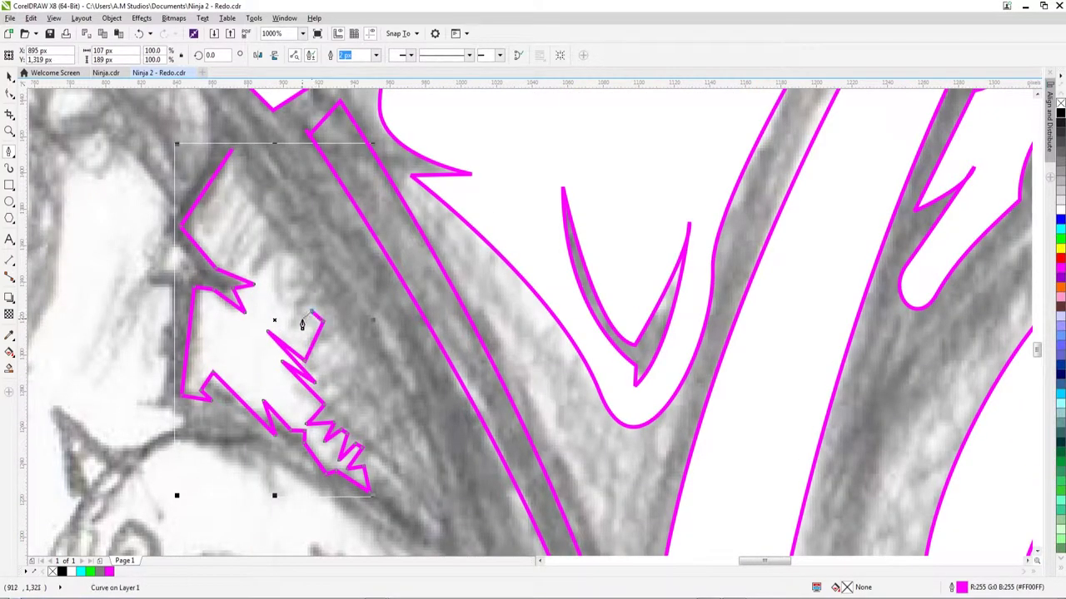
Trace the upper shading spikes and close the jagged sleeve highlight at about 107 by 189 px
click(261, 268)
scroll(271, 211, up, 2)
click(278, 238)
click(226, 262)
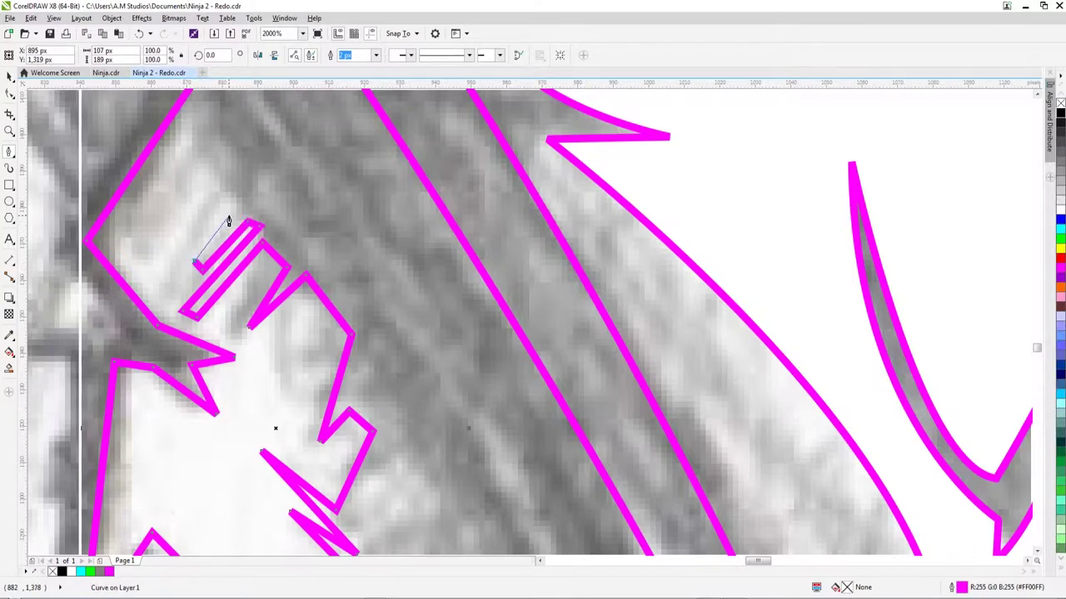
click(233, 214)
scroll(198, 250, up, 2)
click(197, 231)
scroll(333, 308, down, 2)
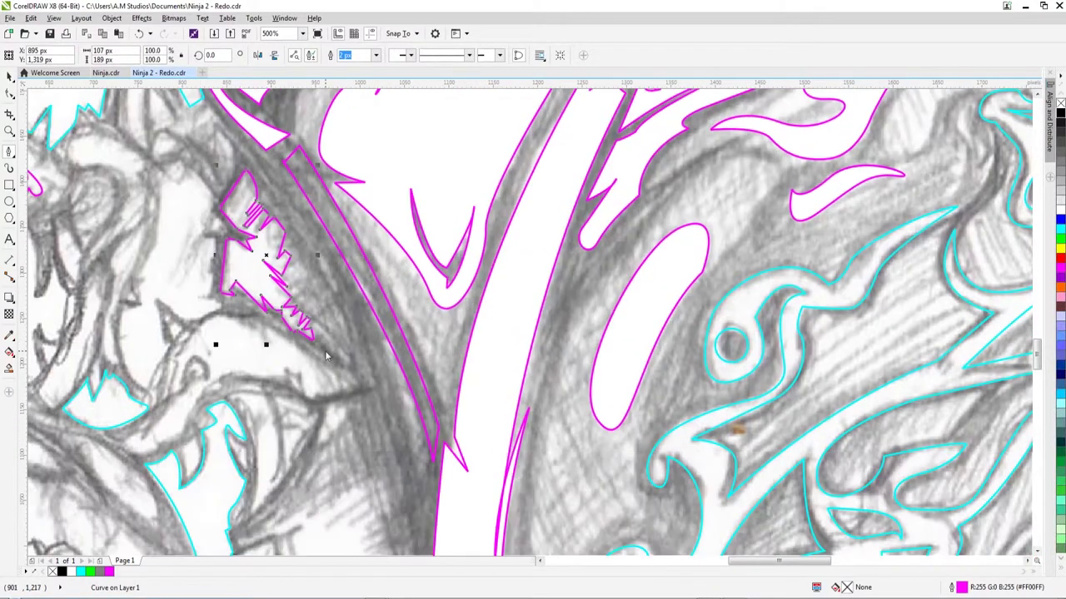
Begin a large sleeve highlight below the thorned branch, tracing its edge down to the pointed tip and small spike, about 131 by 162 px
scroll(333, 308, down, 2)
scroll(341, 308, left, 2)
click(348, 301)
click(285, 314)
scroll(275, 361, down, 2)
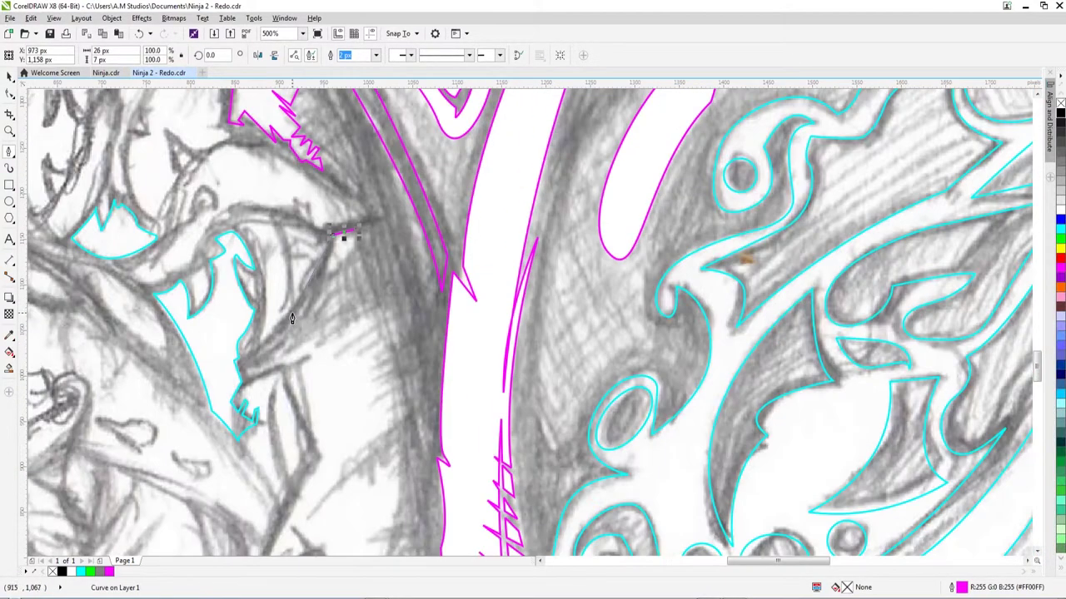
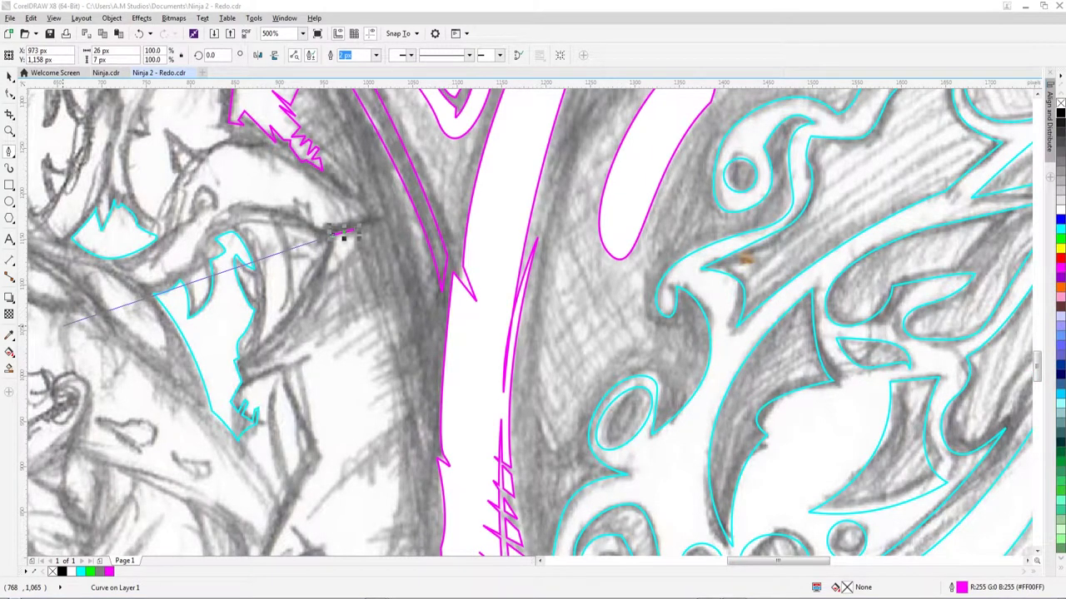
scroll(62, 325, down, 1)
scroll(62, 324, left, 1)
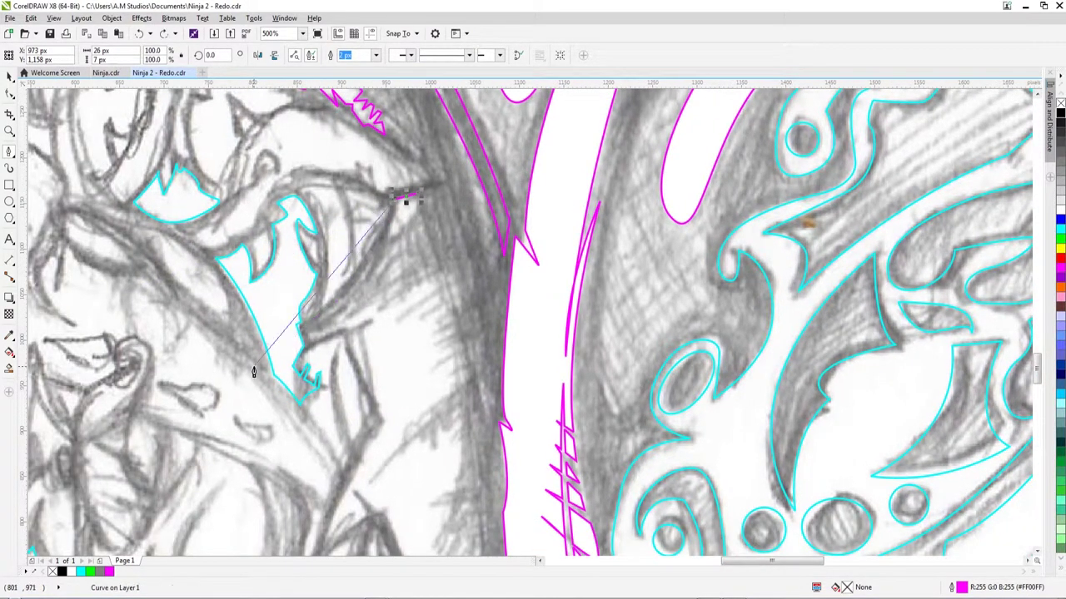
click(366, 282)
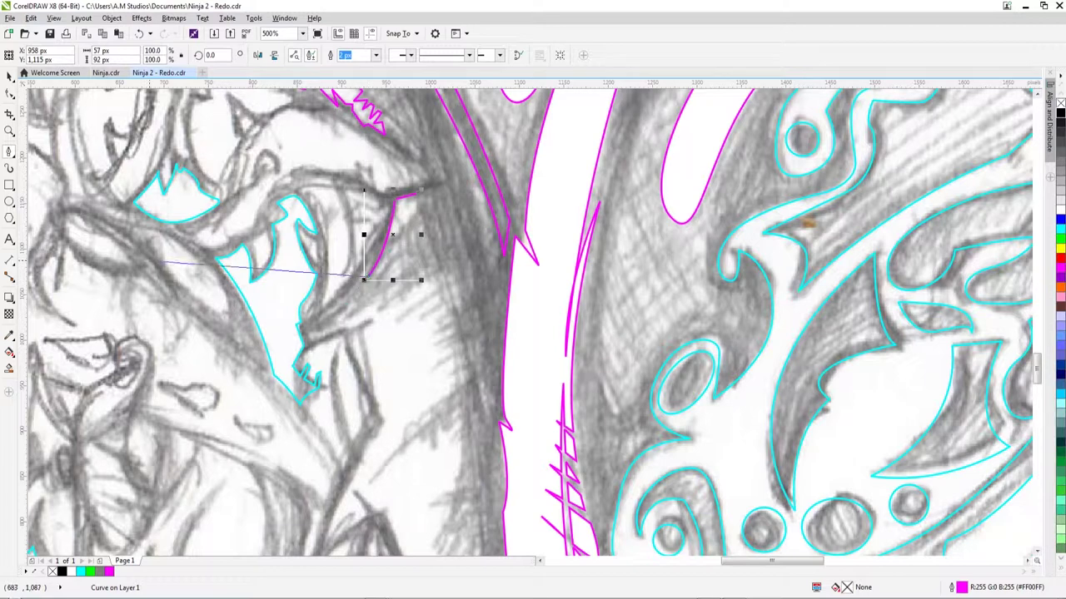
click(297, 329)
scroll(319, 310, up, 2)
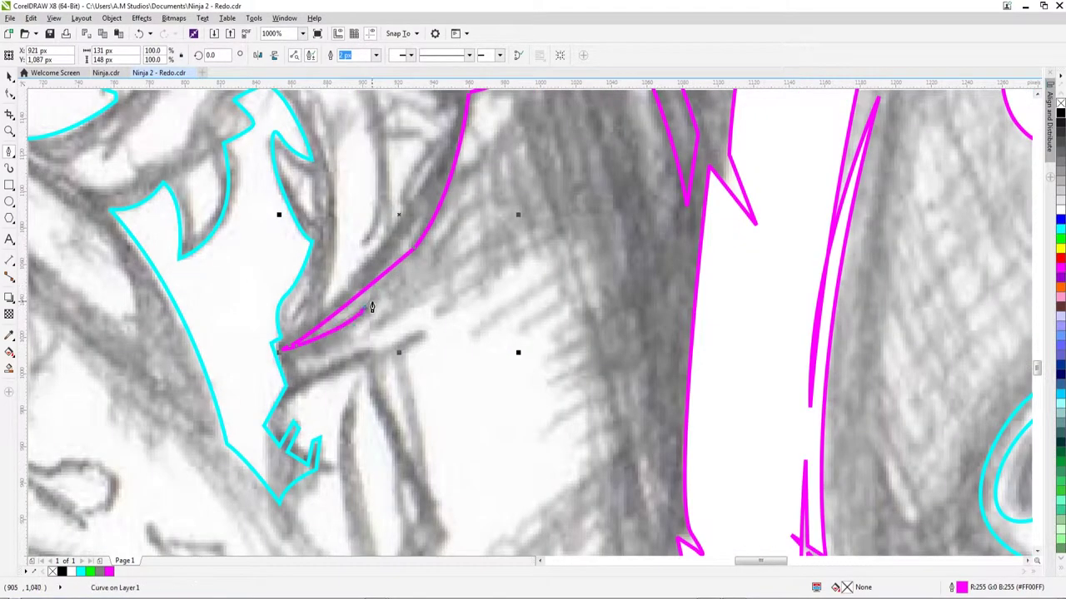
drag(294, 360, 301, 362)
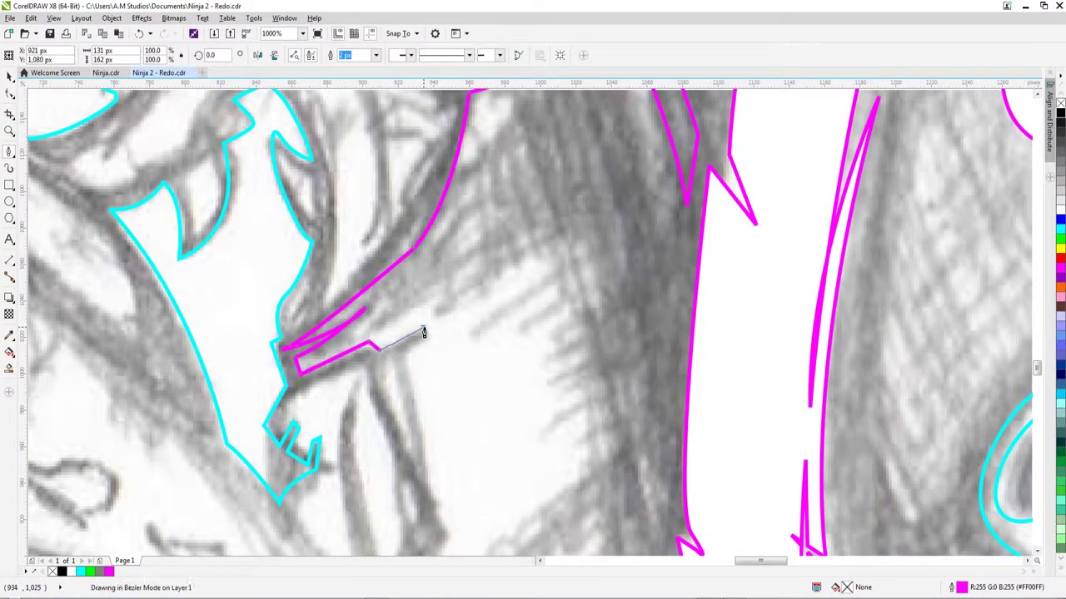
Continue the sleeve highlight downward along the stem with small jagged notches, extending it to about 298 px tall
scroll(381, 411, down, 2)
click(408, 388)
click(400, 321)
click(433, 430)
click(446, 433)
click(429, 451)
click(446, 463)
click(435, 481)
scroll(418, 476, up, 2)
scroll(433, 339, down, 2)
click(408, 380)
Trace the sleeve highlight's lower pointed tip, its inner curved spike and the notches around the flower petal's tip
scroll(367, 459, down, 4)
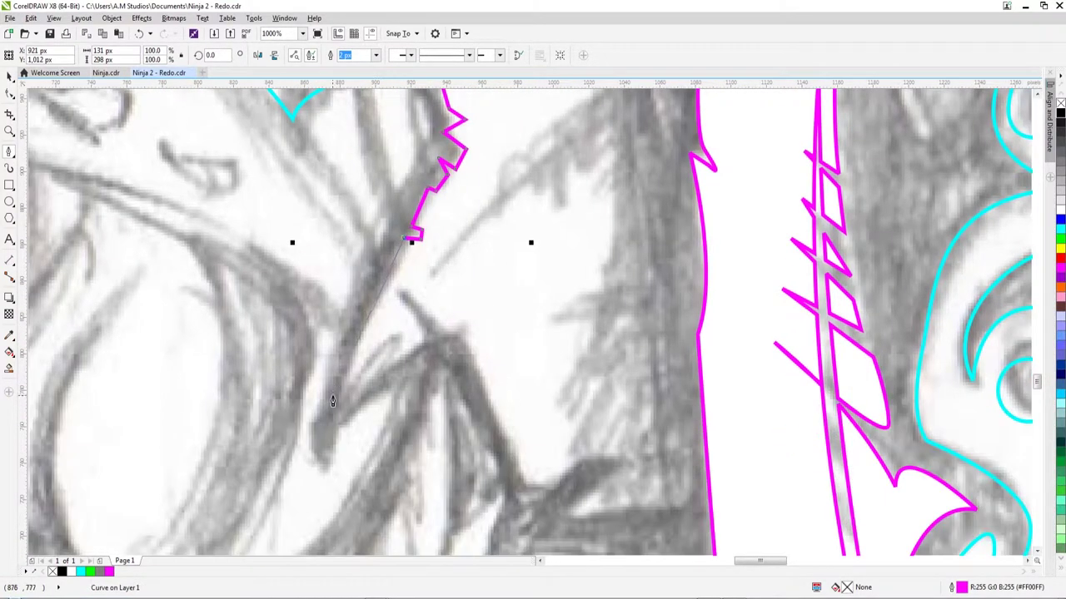
click(335, 407)
drag(390, 340, 395, 334)
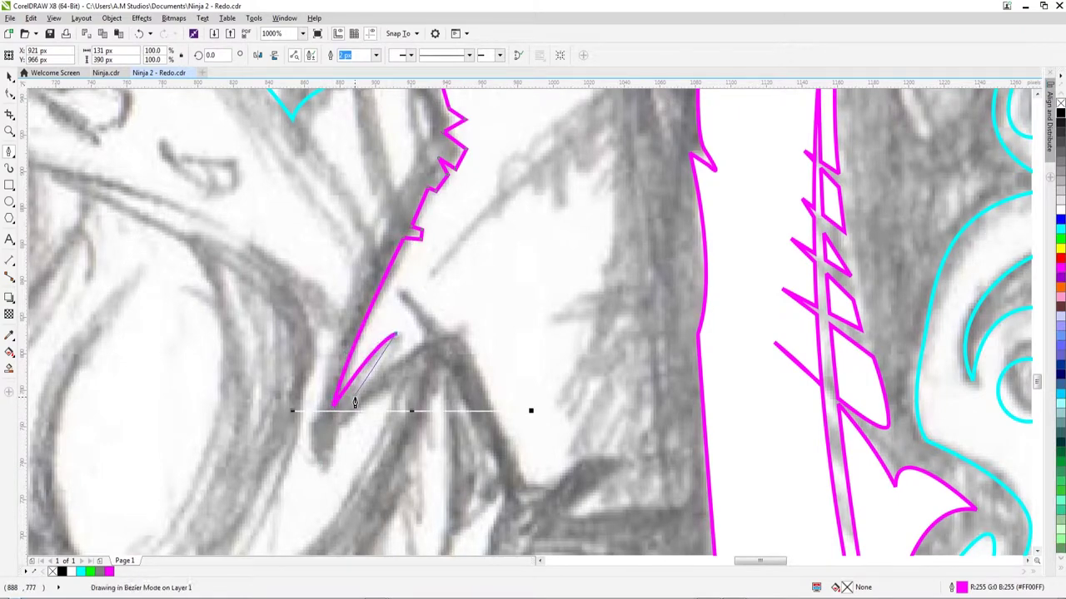
click(426, 338)
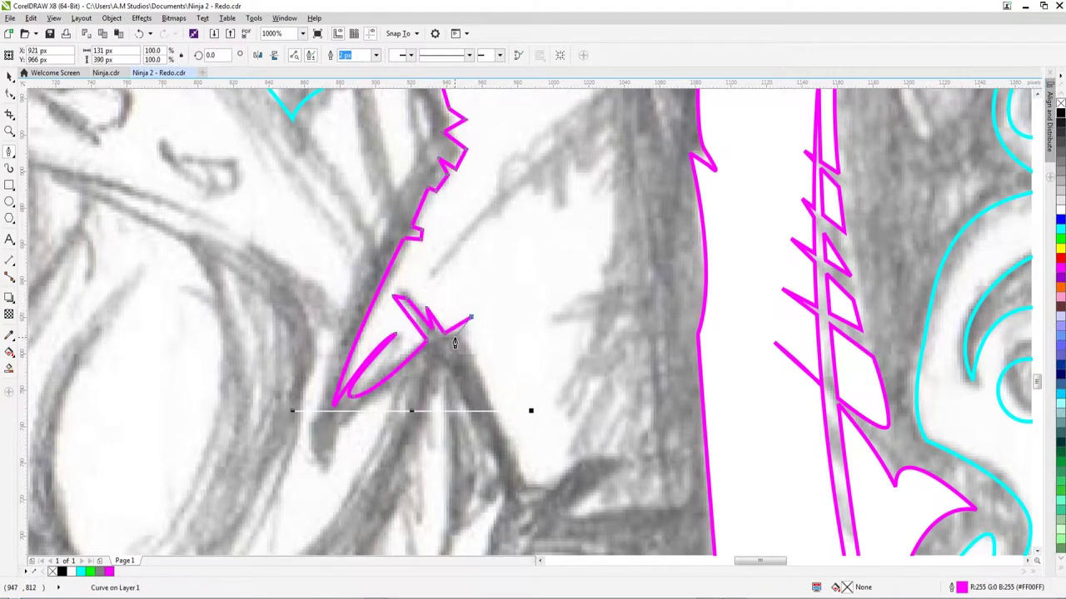
Extend the sleeve highlight down the petal's edge and around the fold beside it, to about 195 by 453 px
scroll(466, 333, down, 3)
click(480, 384)
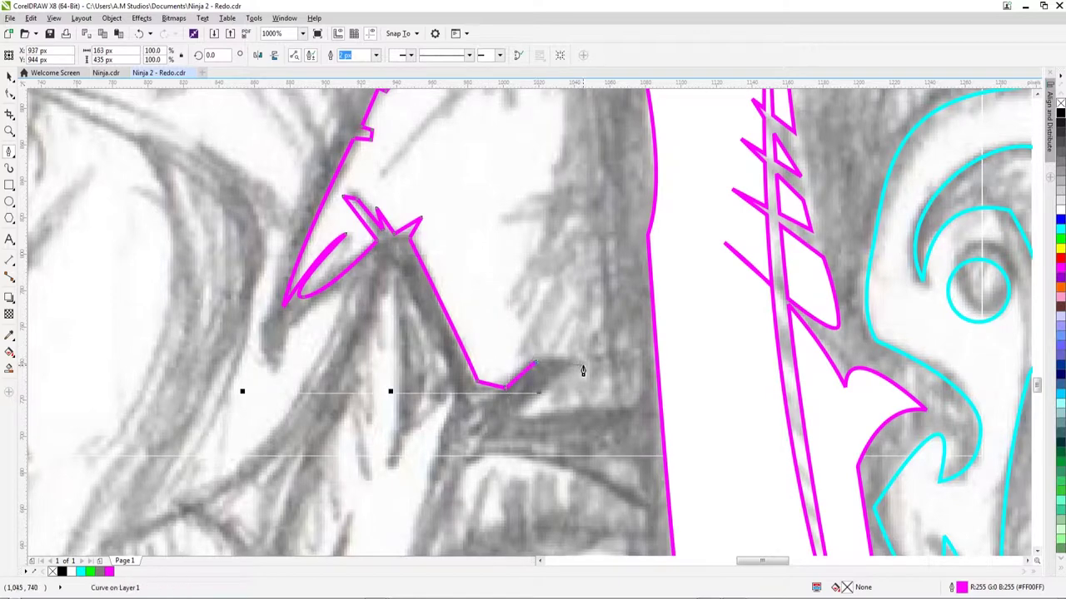
drag(516, 415, 574, 419)
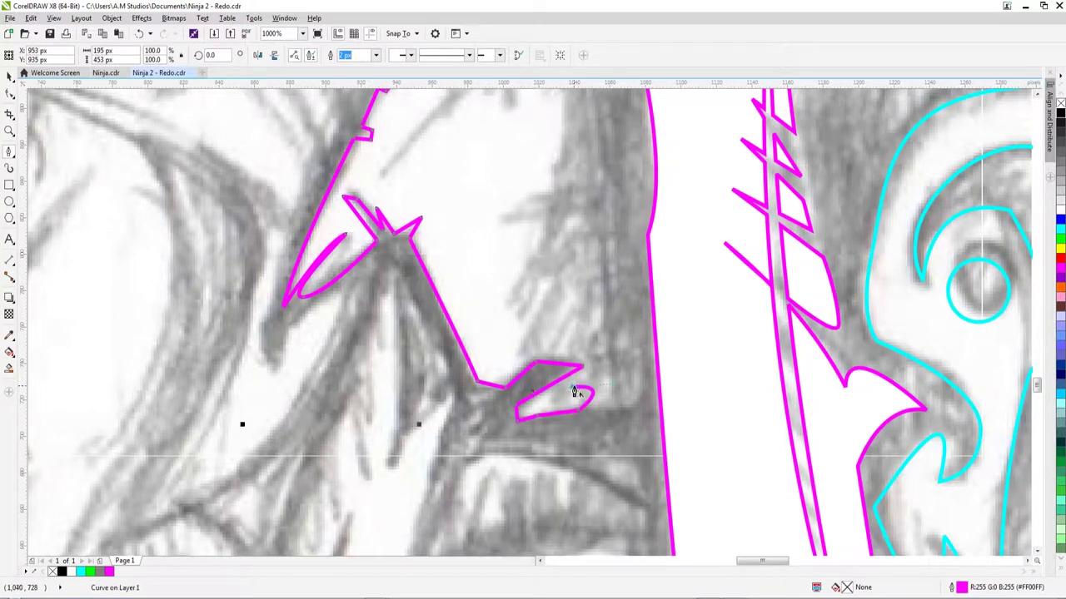
Trace curved shading spikes up the sleeve highlight's shaded edge, including the long diagonal crease
drag(504, 311, 525, 228)
scroll(525, 228, up, 5)
drag(512, 357, 462, 354)
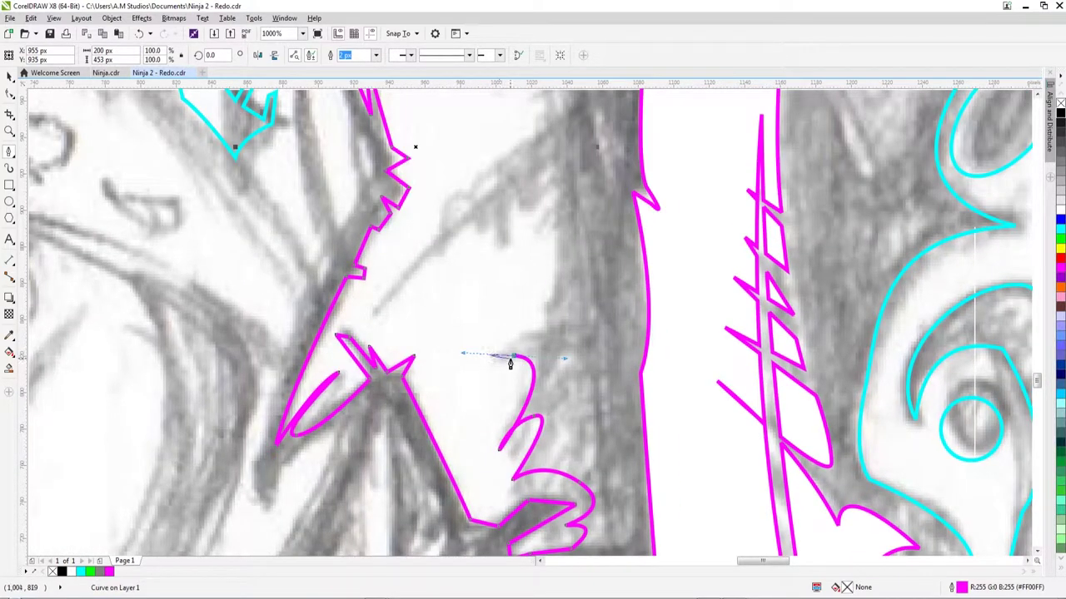
click(541, 190)
click(376, 309)
Trace the sleeve highlight's upper shaded edge back to the thorned branch and close it at about 200 by 453 px
scroll(375, 309, up, 5)
click(537, 384)
scroll(492, 238, up, 3)
drag(492, 238, 388, 266)
scroll(488, 257, up, 3)
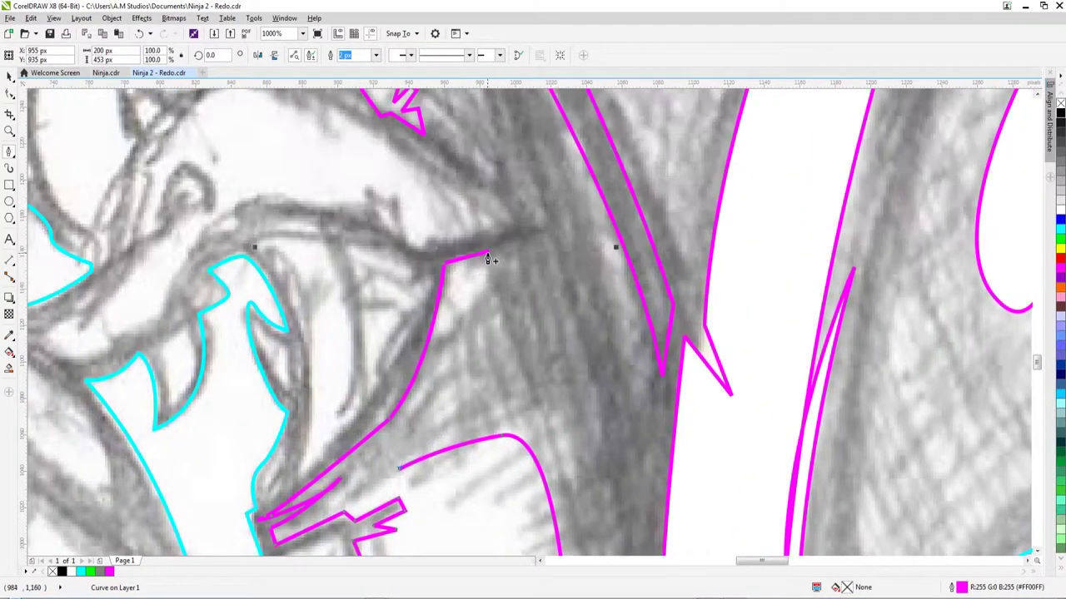
click(498, 450)
Temporarily fill all the traced outlines with black to check the inked look of the whole figure
scroll(498, 344, down, 4)
scroll(419, 447, up, 3)
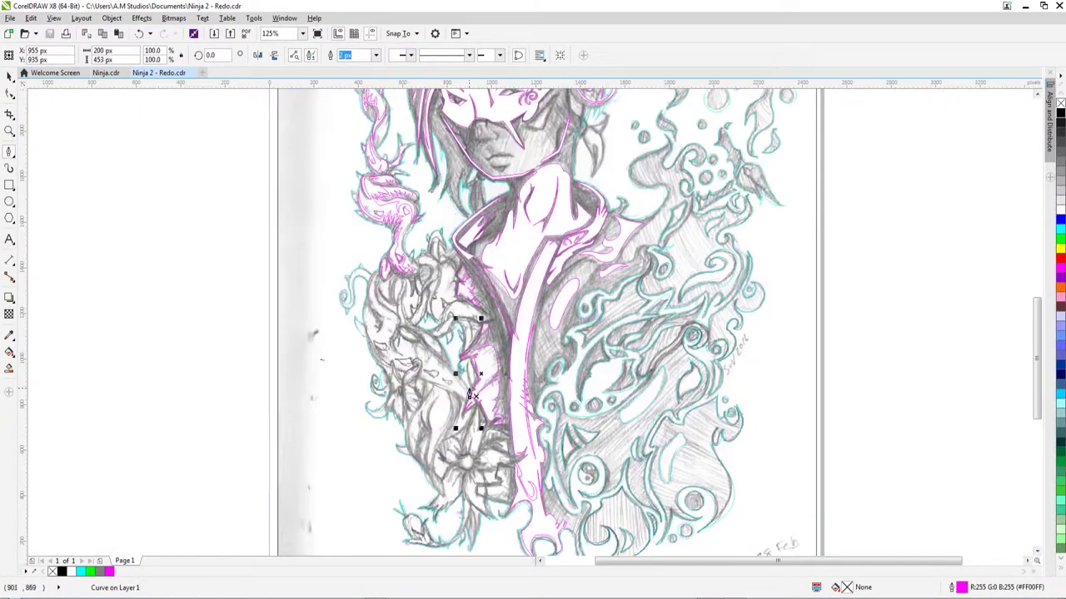
scroll(420, 479, up, 3)
scroll(363, 447, down, 5)
key(ctrl+a)
click(361, 311)
click(635, 322)
scroll(456, 428, up, 3)
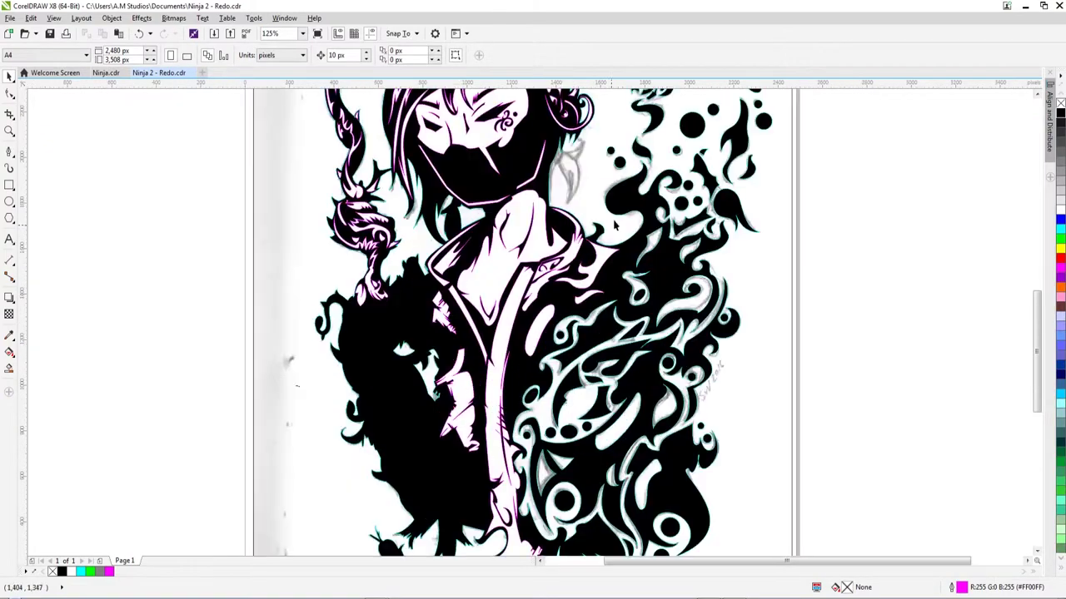
scroll(457, 429, down, 3)
scroll(514, 406, up, 5)
scroll(514, 407, down, 5)
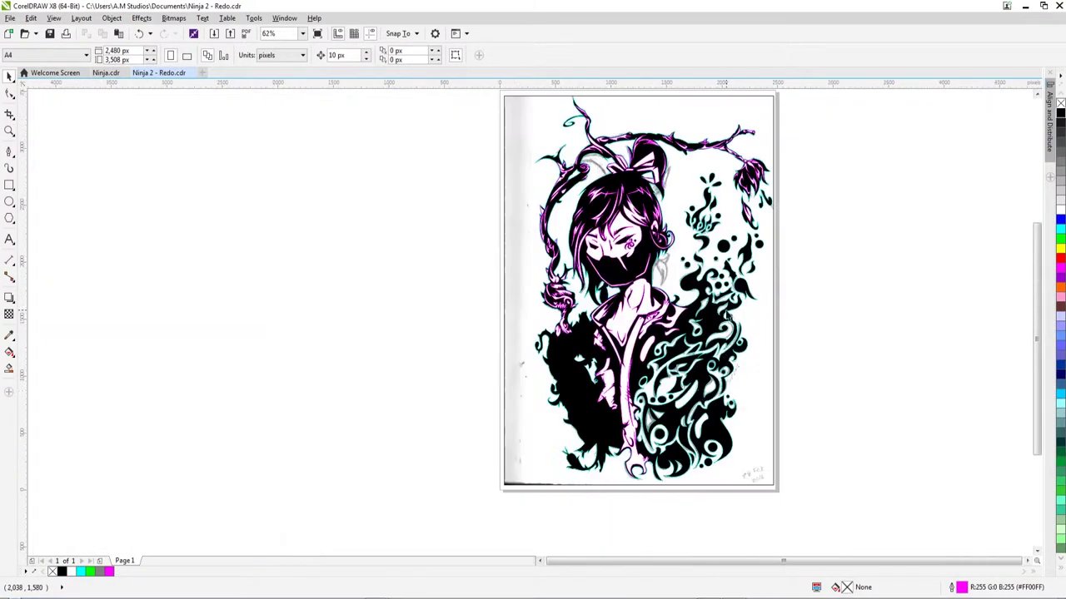
scroll(651, 286, up, 5)
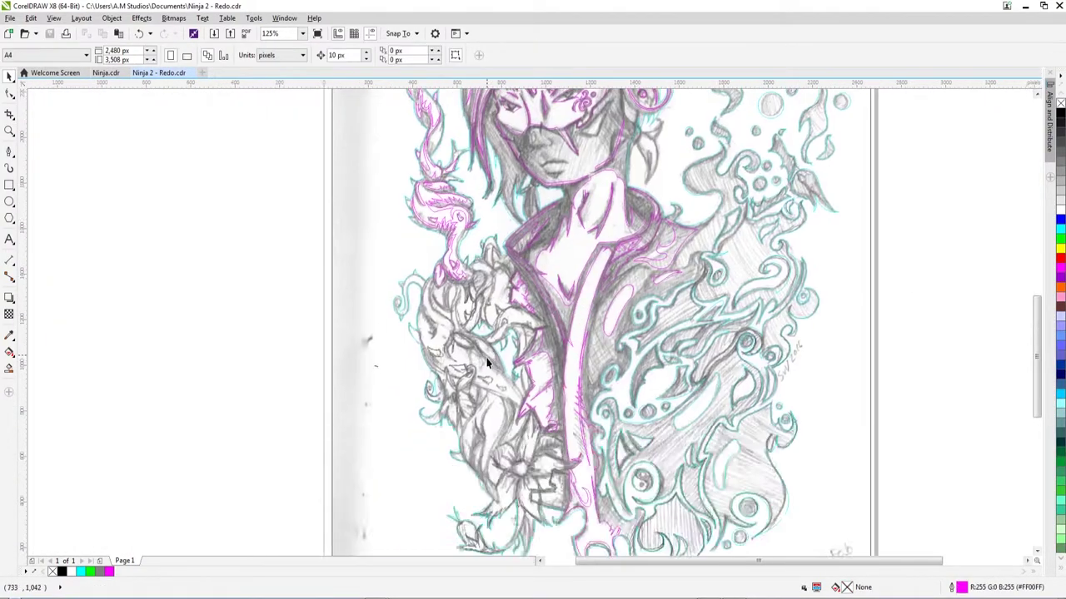
Trace the outer edge of the curved thorned branch's highlight beside the sleeve, down to its rounded end, about 182 by 133 px
scroll(558, 369, up, 3)
key(F5)
click(551, 290)
click(615, 360)
drag(552, 341, 535, 348)
click(501, 383)
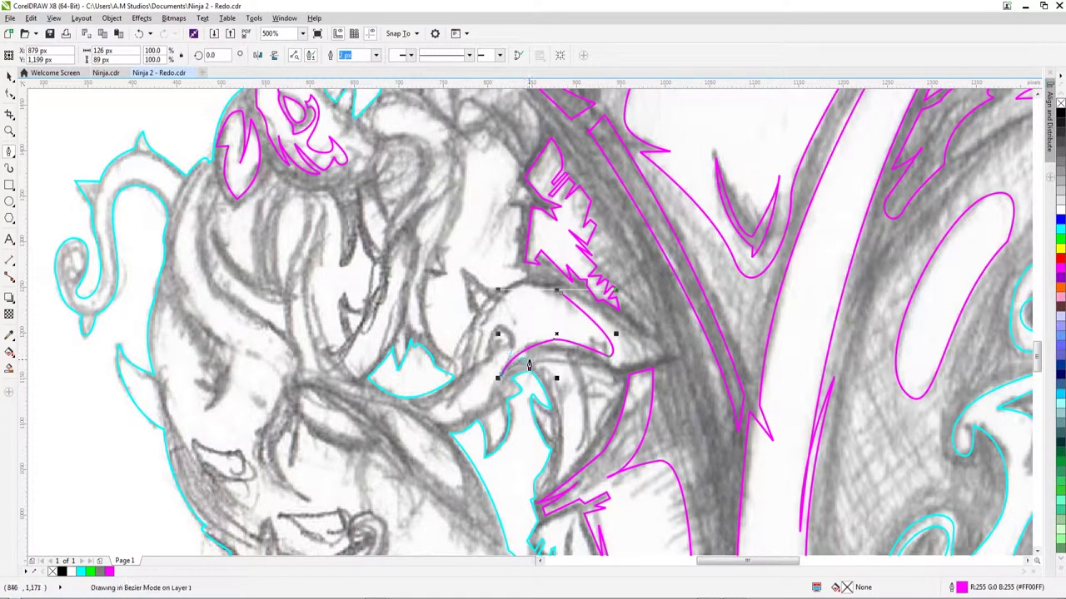
drag(450, 408, 505, 356)
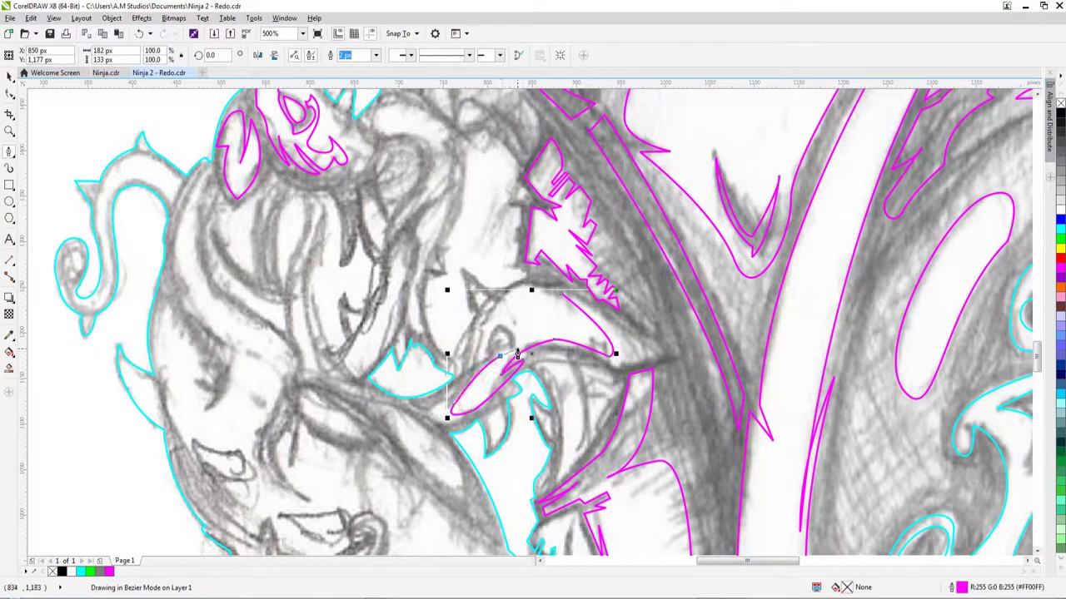
Trace the curved branch highlight's inner edge with its small hook and bring it around to close the shape
scroll(517, 354, up, 2)
click(676, 337)
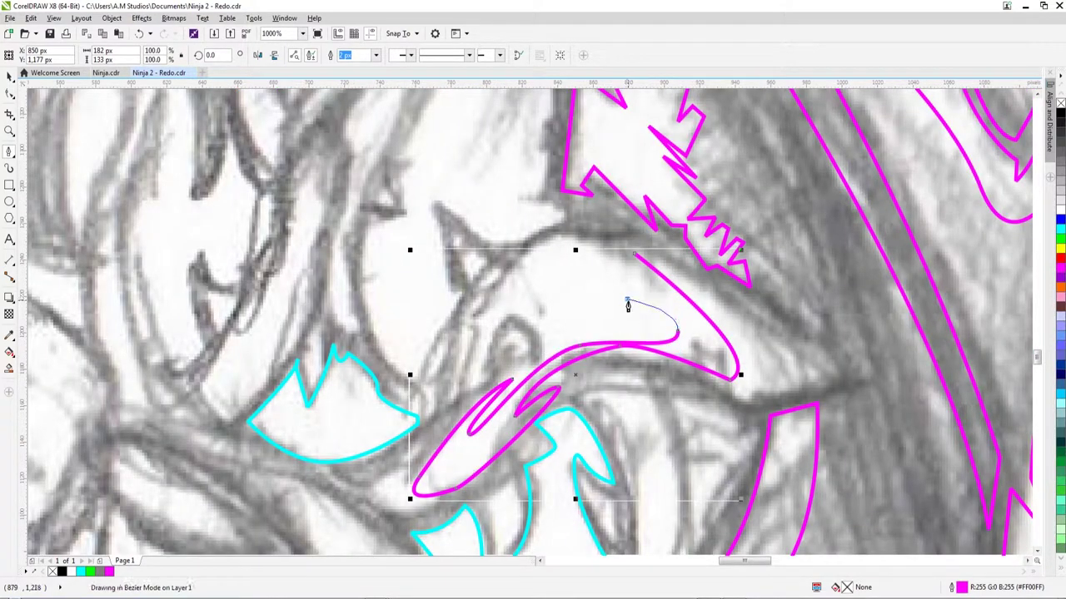
drag(506, 277, 498, 291)
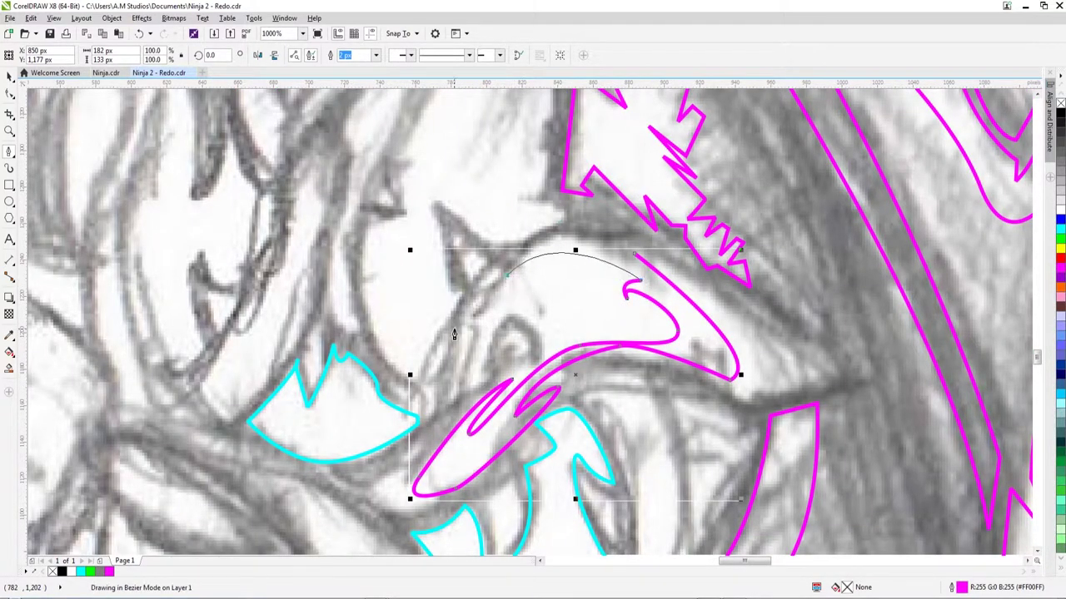
Trace two small highlights on the curved branch: its thorn, about 26 by 39 px, and the curl beneath, about 23 by 20 px
scroll(503, 315, up, 3)
click(426, 383)
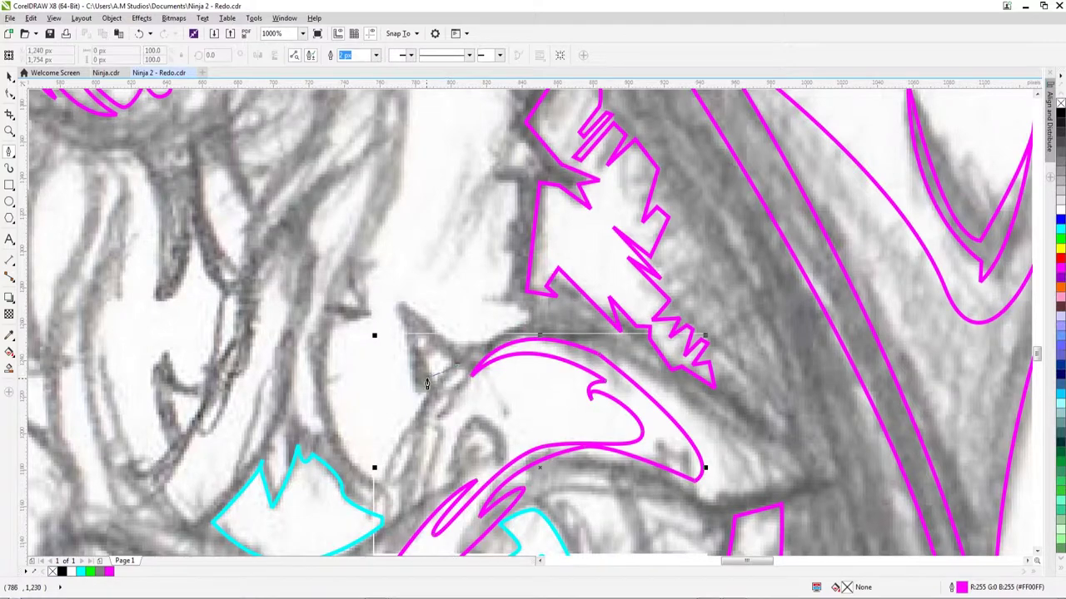
click(455, 377)
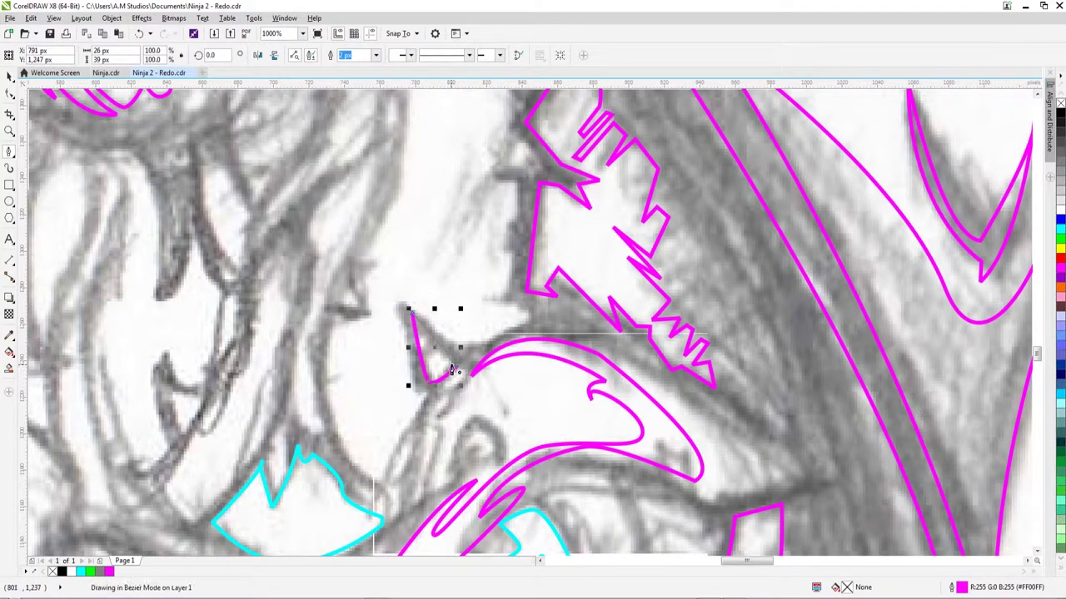
scroll(451, 372, down, 3)
click(489, 290)
click(472, 320)
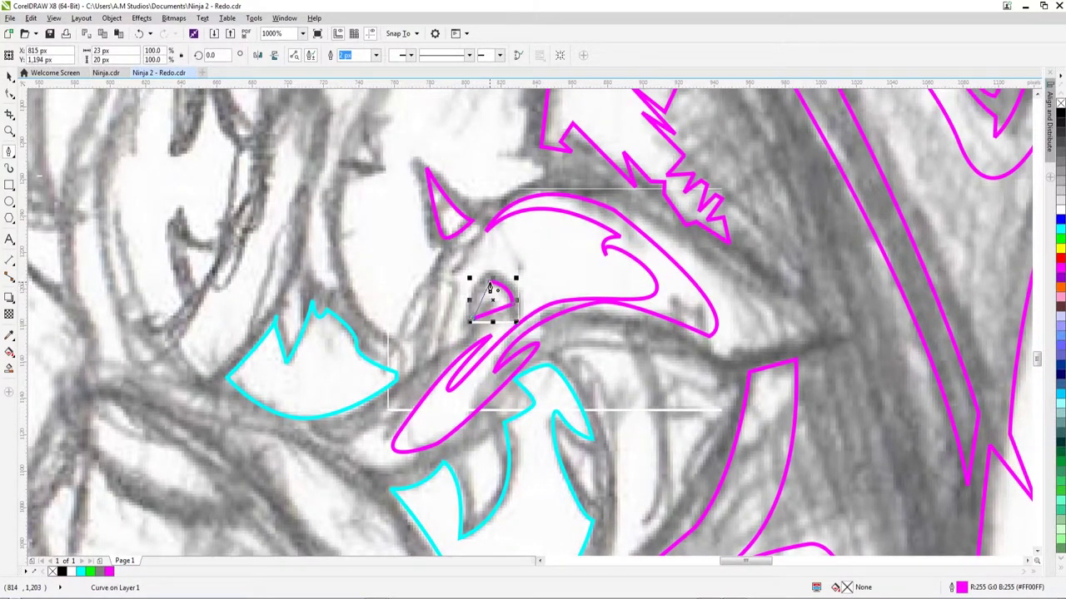
Trace a narrow highlight with a forked tip along the vertical stem above the cyan opening, about 49 by 155 px
scroll(447, 297, down, 3)
scroll(400, 358, up, 3)
click(387, 344)
click(416, 249)
click(460, 160)
click(433, 191)
click(378, 369)
click(396, 443)
Trace a small highlight inside the outer thorn of the arched stem, about 9 by 24 px
scroll(466, 304, down, 2)
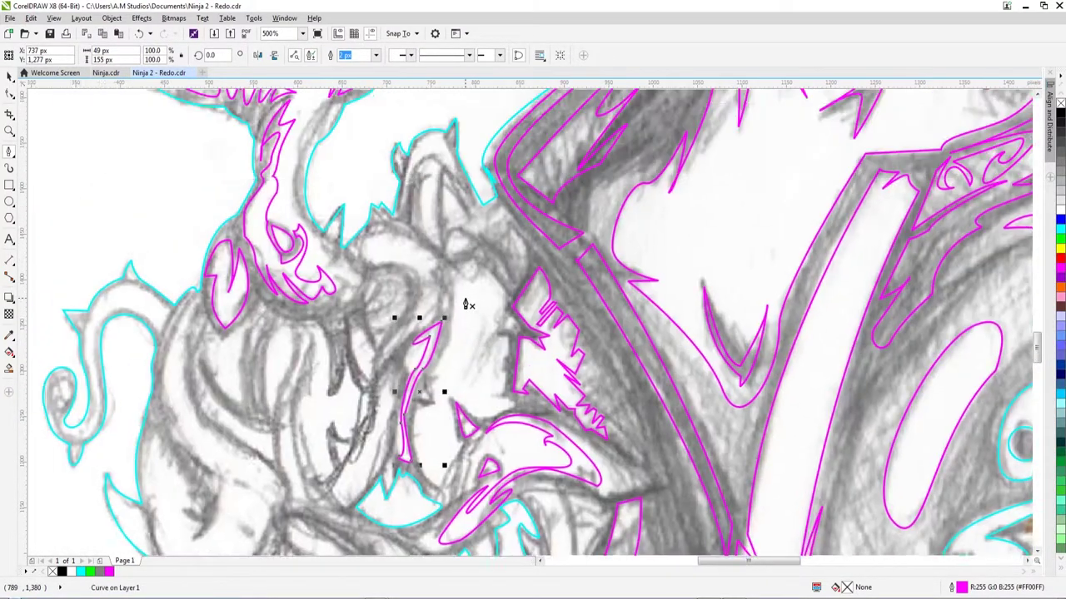
scroll(466, 305, up, 4)
click(295, 290)
click(290, 199)
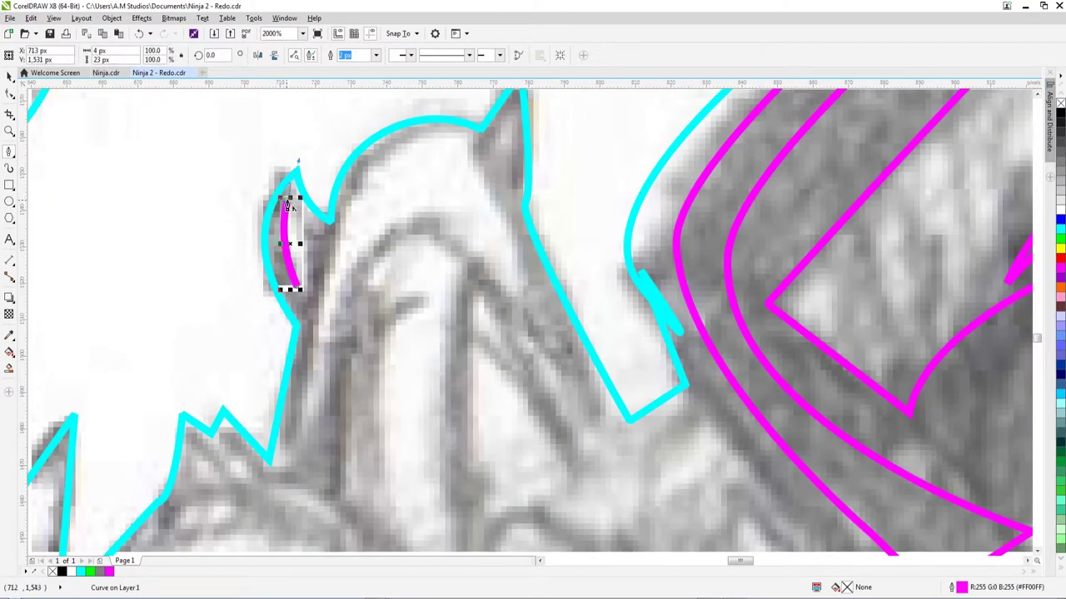
click(316, 243)
click(299, 289)
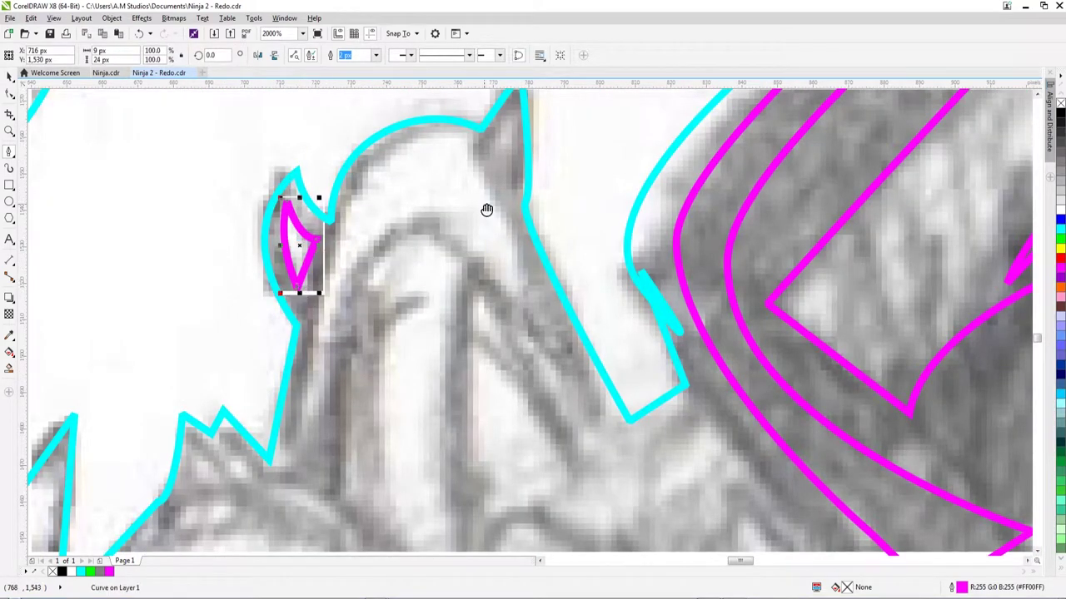
Trace a small highlight inside the thorn on top of the arched stem, about 8 by 21 px
scroll(487, 207, up, 2)
click(478, 278)
click(465, 218)
click(457, 191)
click(490, 233)
Trace a highlight inside the pointed thorn between the rosebud and the arched stem, about 16 by 31 px
scroll(417, 290, down, 2)
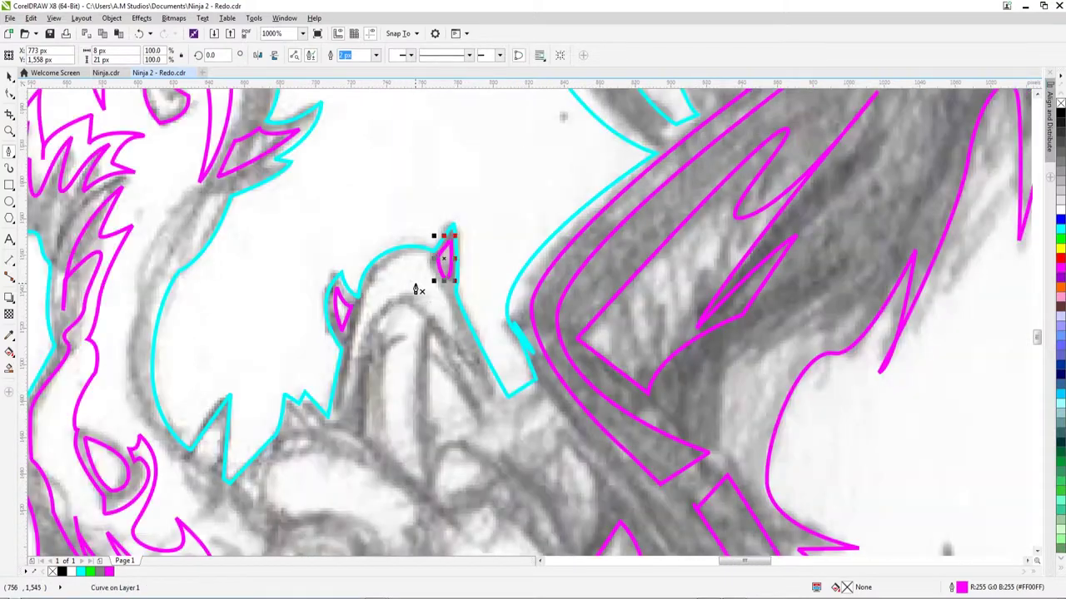
scroll(416, 290, down, 2)
scroll(286, 398, up, 2)
click(253, 371)
click(286, 397)
click(313, 285)
click(252, 376)
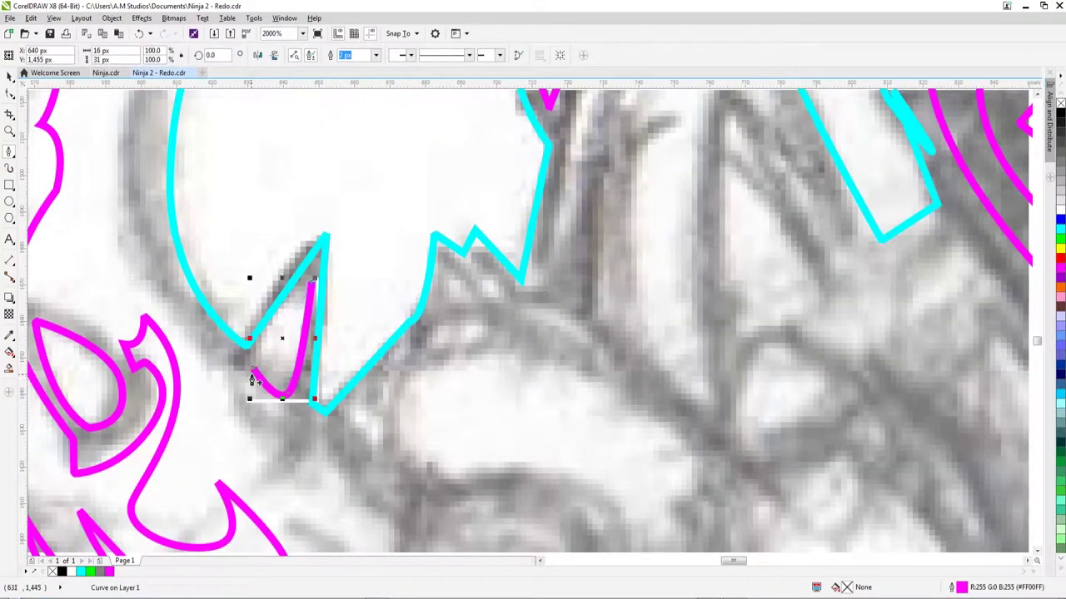
Trace a triangular highlight inside the short thorn near the arched stem's base, about 14 by 13 px
scroll(252, 383, down, 2)
scroll(303, 343, up, 2)
click(383, 343)
click(430, 343)
click(392, 295)
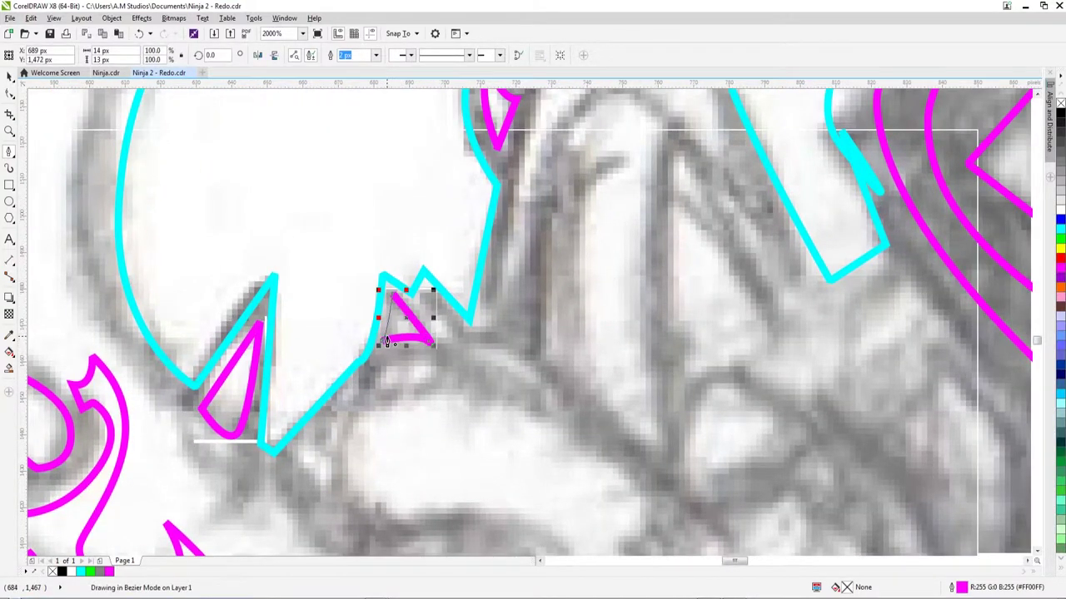
Trace and close a curved highlight along the top of the arched stem, about 65 by 76 px
scroll(387, 341, down, 2)
scroll(497, 352, up, 1)
click(340, 370)
drag(399, 289, 464, 286)
key(space)
drag(440, 334, 405, 267)
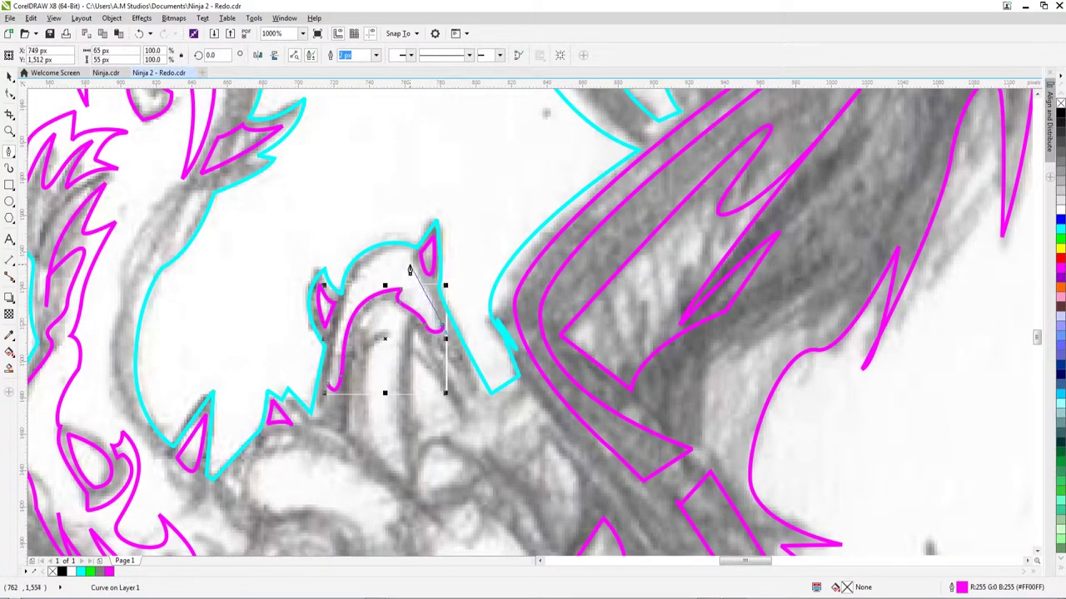
click(354, 278)
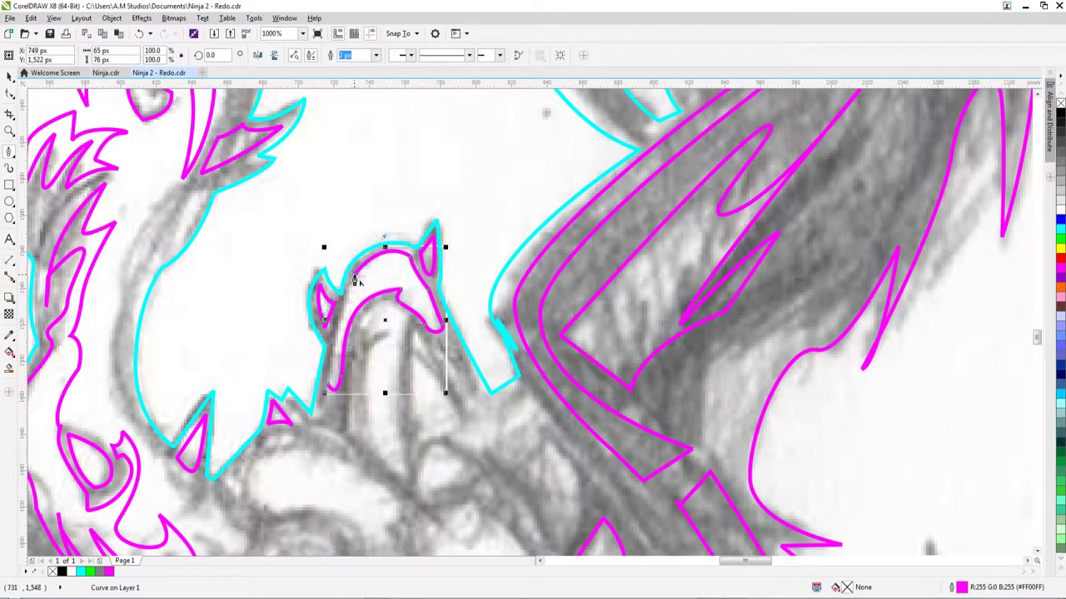
drag(376, 298, 373, 293)
drag(332, 392, 321, 356)
Trace a notched inner highlight under the arched stem's curve, about 32 by 78 px
scroll(387, 333, up, 2)
click(408, 352)
mouse_move(349, 454)
mouse_down()
mouse_move(333, 440)
mouse_move(326, 455)
mouse_up()
scroll(345, 452, down, 2)
scroll(344, 449, up, 3)
scroll(325, 454, up, 1)
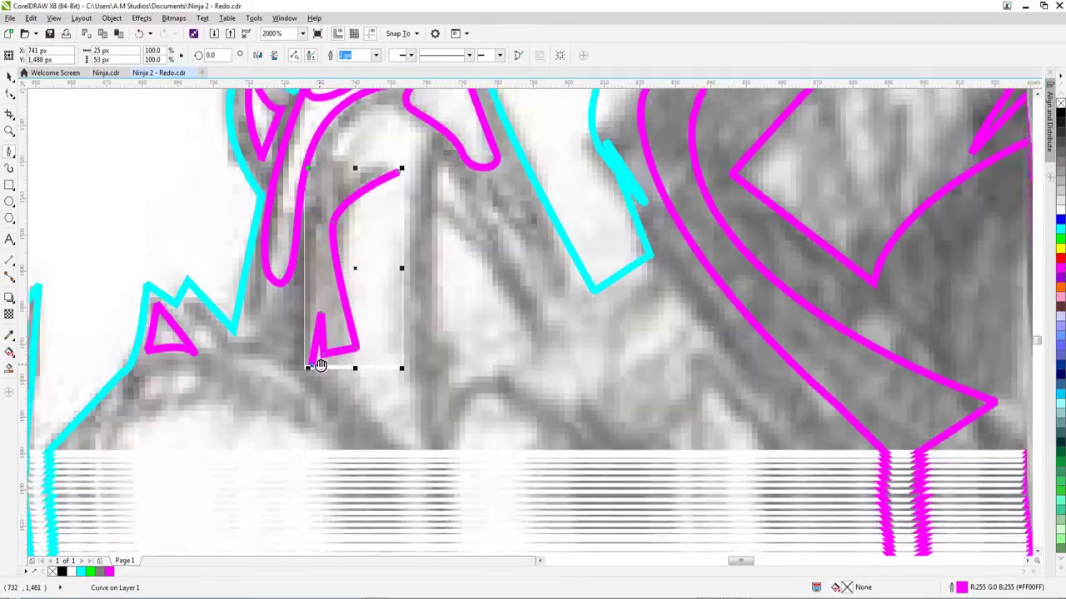
click(406, 388)
drag(398, 297, 413, 185)
click(379, 108)
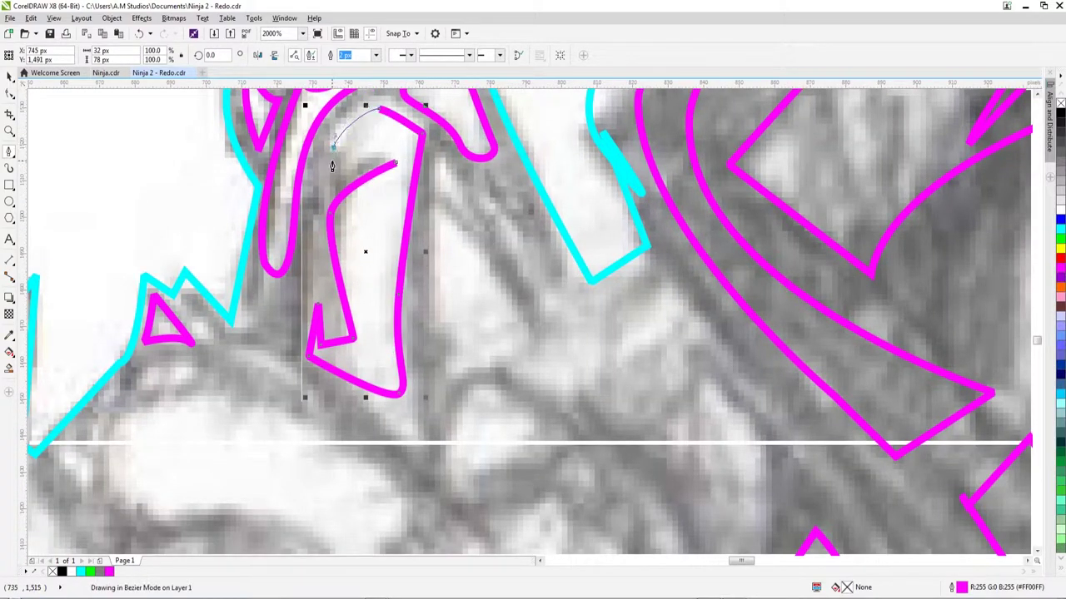
scroll(356, 214, down, 2)
scroll(364, 369, up, 1)
scroll(362, 359, down, 1)
scroll(362, 360, down, 1)
scroll(208, 312, up, 3)
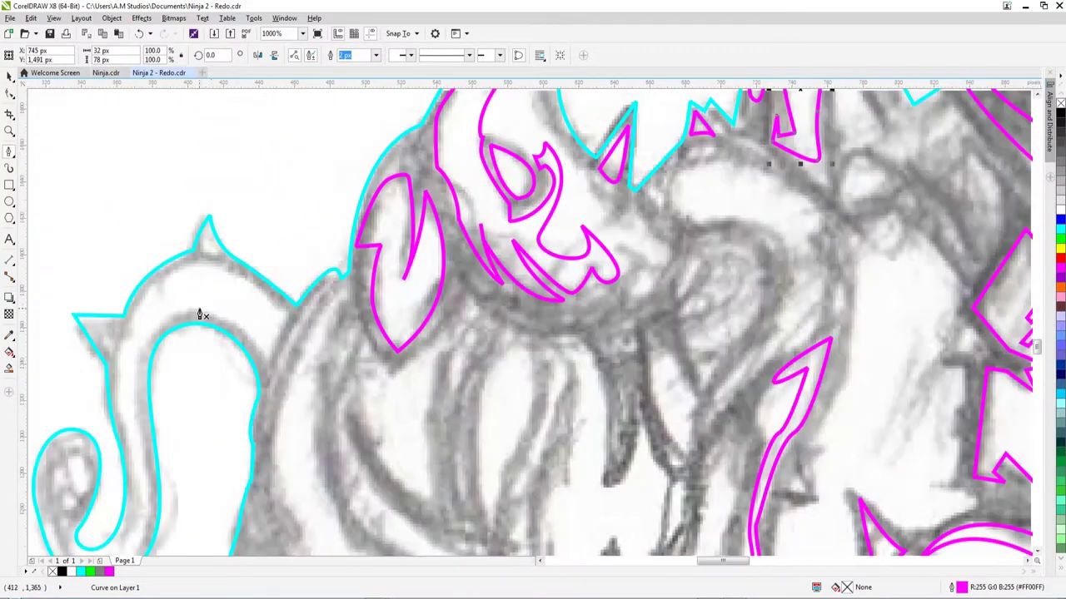
Trace a closed triangular highlight inside the thorn on top of the curling tendril, about 11 by 16 px
click(359, 327)
click(400, 339)
scroll(400, 336, up, 1)
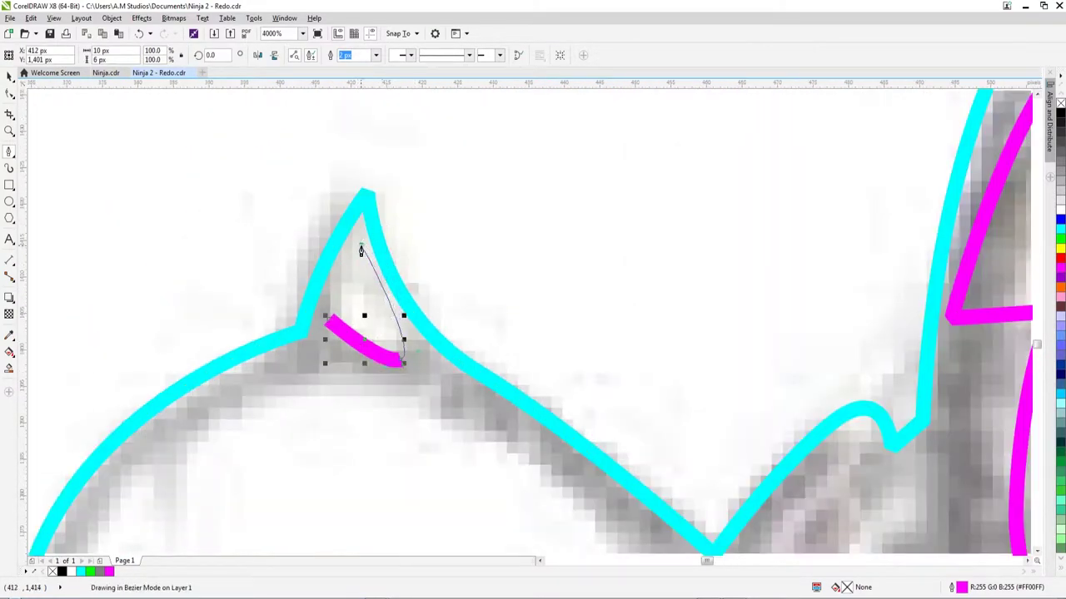
click(358, 231)
click(322, 319)
scroll(418, 352, down, 1)
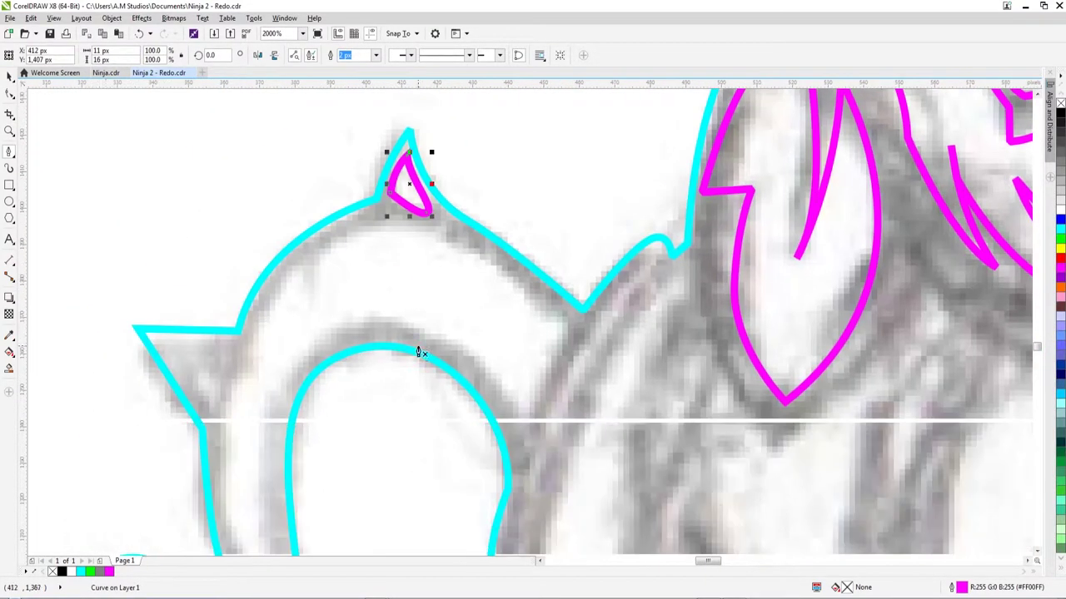
Trace a closed triangular highlight inside the thorn on the tendril's left bend, about 20 by 17 px
click(194, 407)
click(234, 344)
click(150, 340)
click(194, 407)
scroll(204, 370, down, 1)
scroll(204, 370, down, 2)
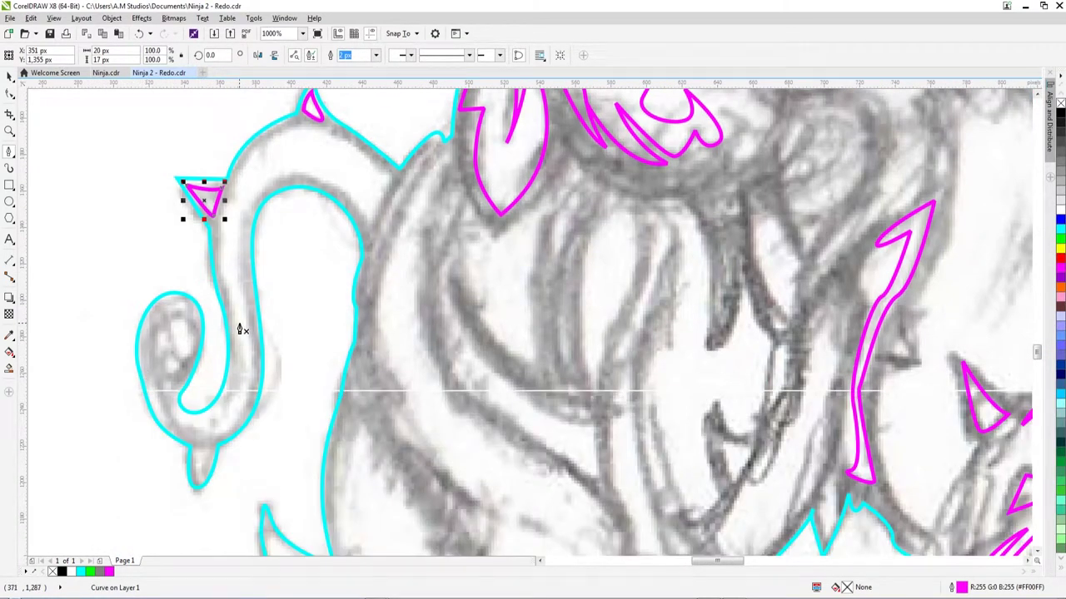
Trace a small closed highlight inside the thorn hanging beneath the tendril's lower curl
scroll(214, 457, up, 1)
click(215, 447)
click(244, 448)
click(225, 509)
click(214, 448)
Trace a closed curved highlight inside the tendril's curled tip, about 27 by 40 px
scroll(117, 309, up, 2)
click(128, 294)
click(131, 403)
click(180, 318)
click(194, 261)
click(129, 293)
scroll(149, 421, down, 2)
scroll(119, 374, down, 1)
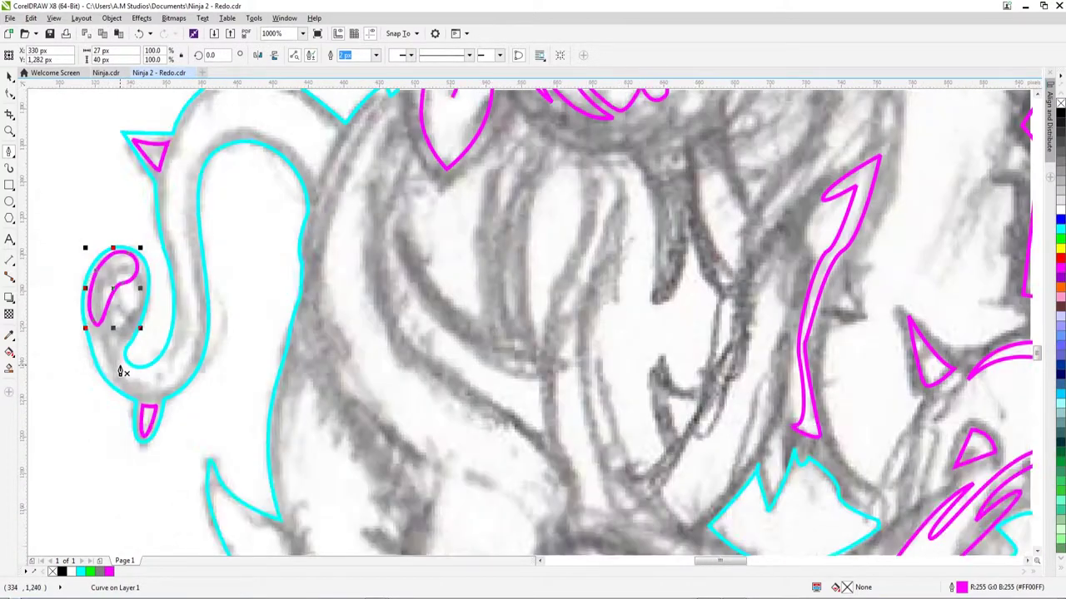
Trace a slim crescent highlight along the flower's outer left edge beside the tendril, about 32 by 73 px
scroll(241, 277, up, 2)
click(268, 232)
drag(208, 370, 210, 372)
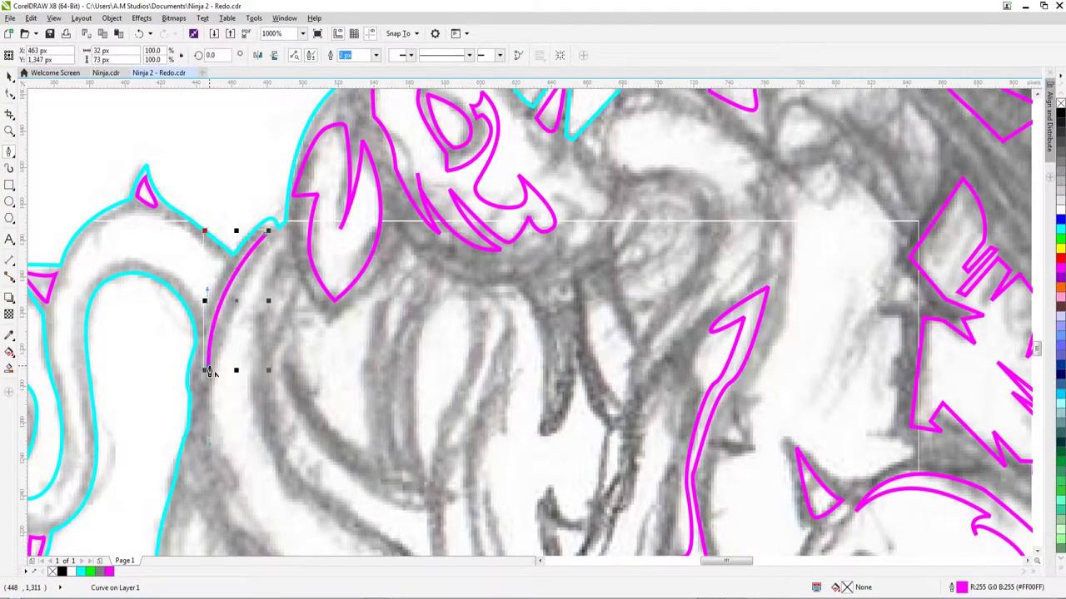
click(264, 237)
Trace a long curved highlight with a hooked lower end inside the flower's outer left petal and close it
click(274, 236)
drag(241, 499, 222, 498)
scroll(222, 498, down, 2)
drag(333, 479, 316, 476)
click(246, 404)
drag(288, 427, 287, 434)
click(213, 296)
click(267, 127)
Preview the traced artwork with black fills and white highlights, and revert it to unfilled outlines
scroll(230, 326, down, 6)
key(space)
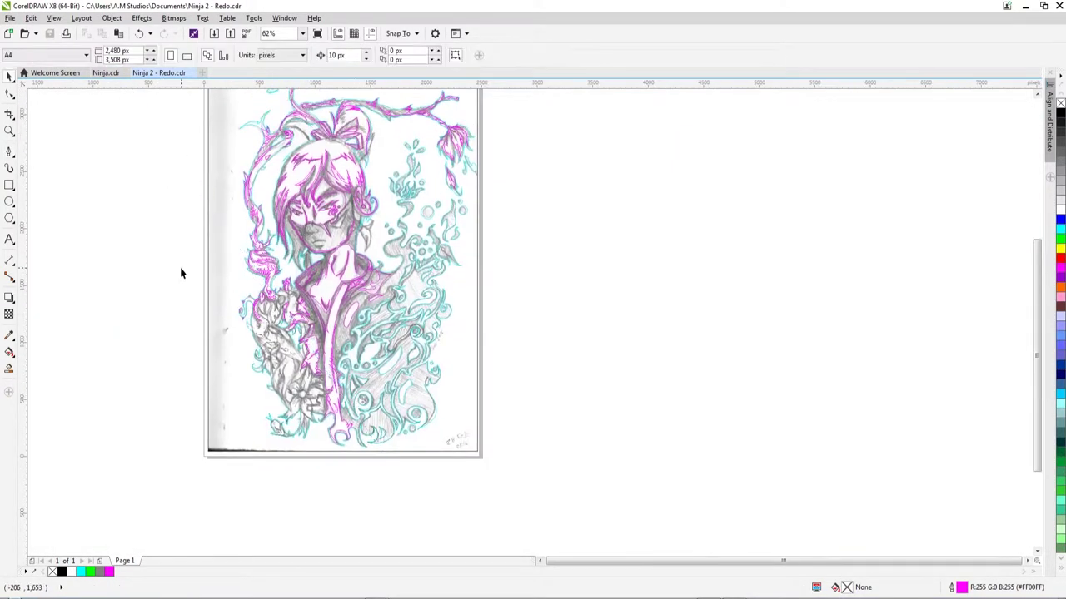
click(185, 140)
key(ctrl+a)
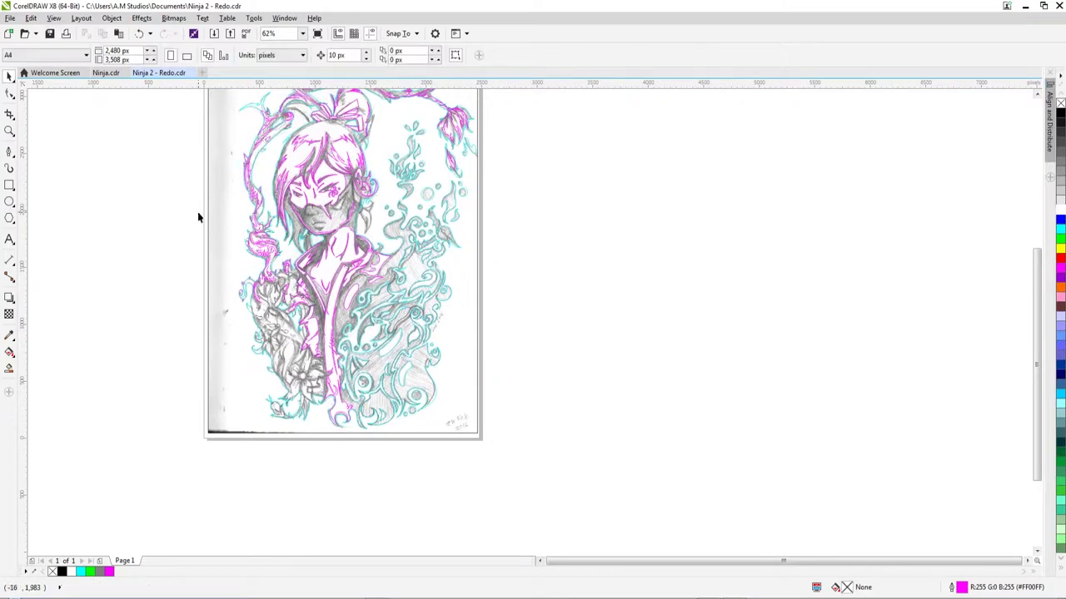
scroll(271, 278, down, 1)
click(314, 516)
scroll(314, 516, up, 1)
click(366, 293)
scroll(367, 293, up, 1)
scroll(280, 278, up, 2)
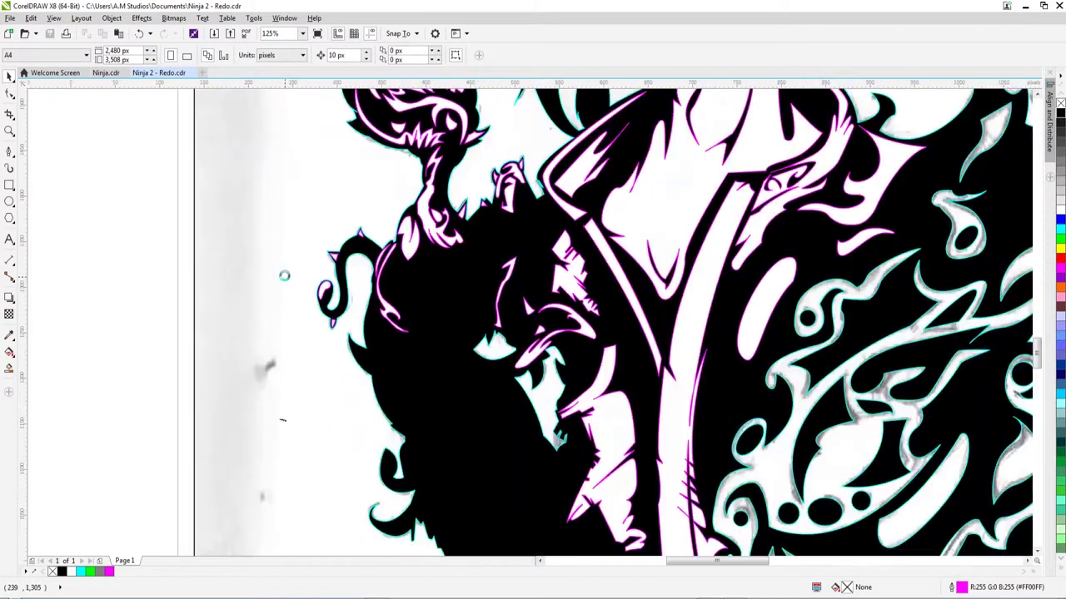
scroll(281, 278, down, 3)
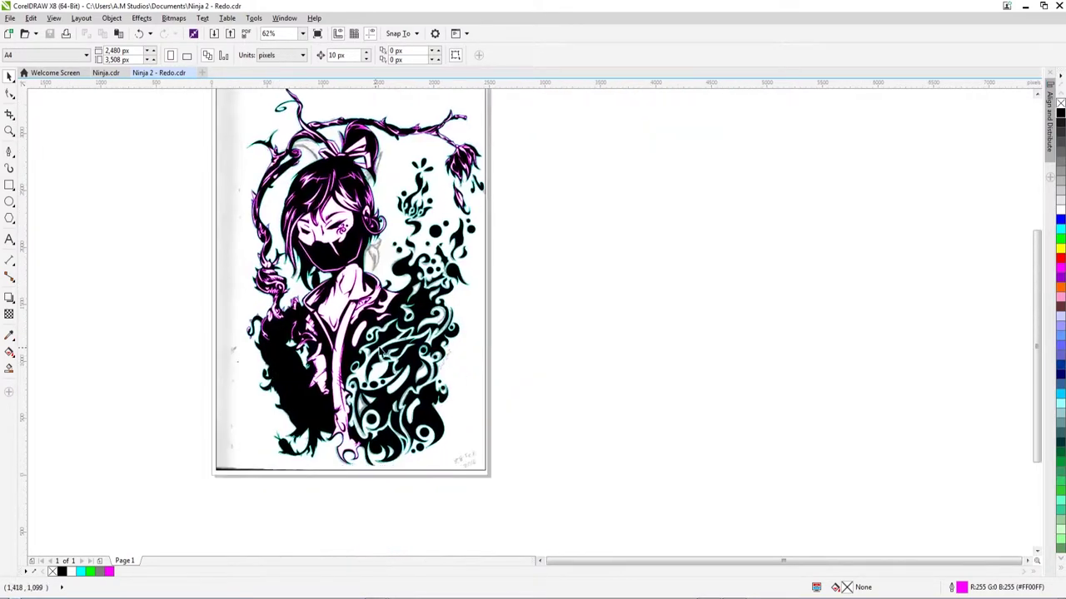
key(shift+F9)
Trace a jagged, stepped highlight between the lower flower and the robe's edge, about 163 by 170 px
scroll(351, 420, up, 3)
key(F5)
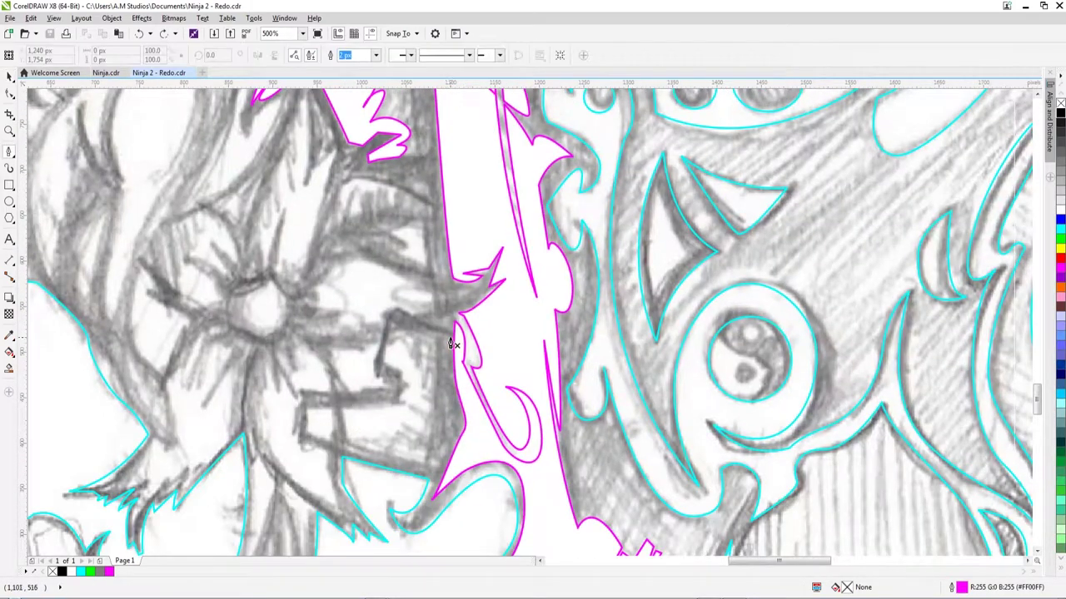
drag(389, 308, 387, 366)
click(423, 387)
click(404, 401)
click(308, 409)
click(306, 430)
click(427, 461)
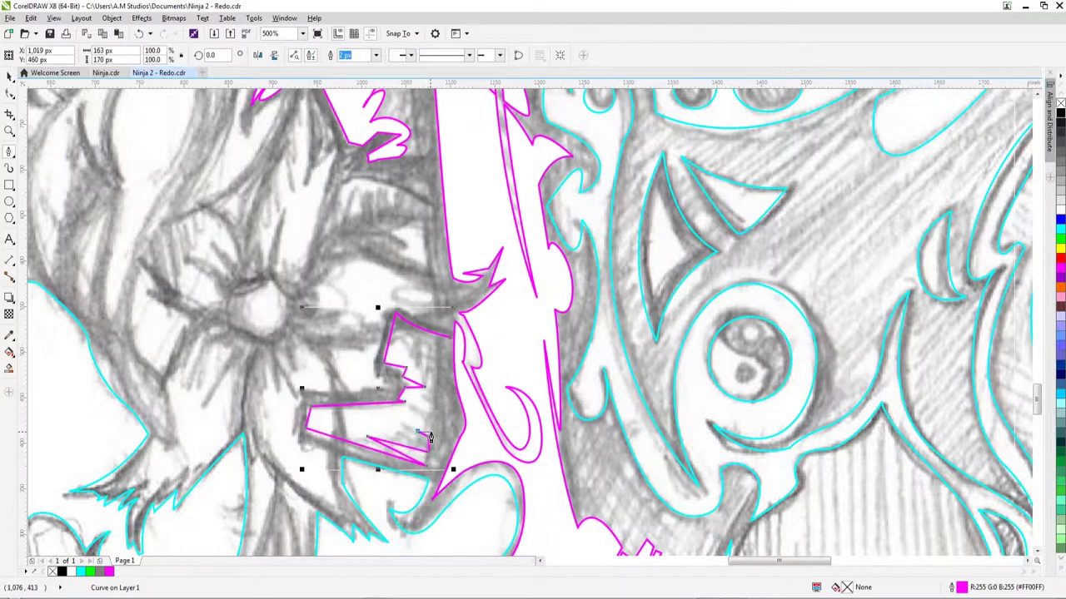
scroll(422, 369, down, 2)
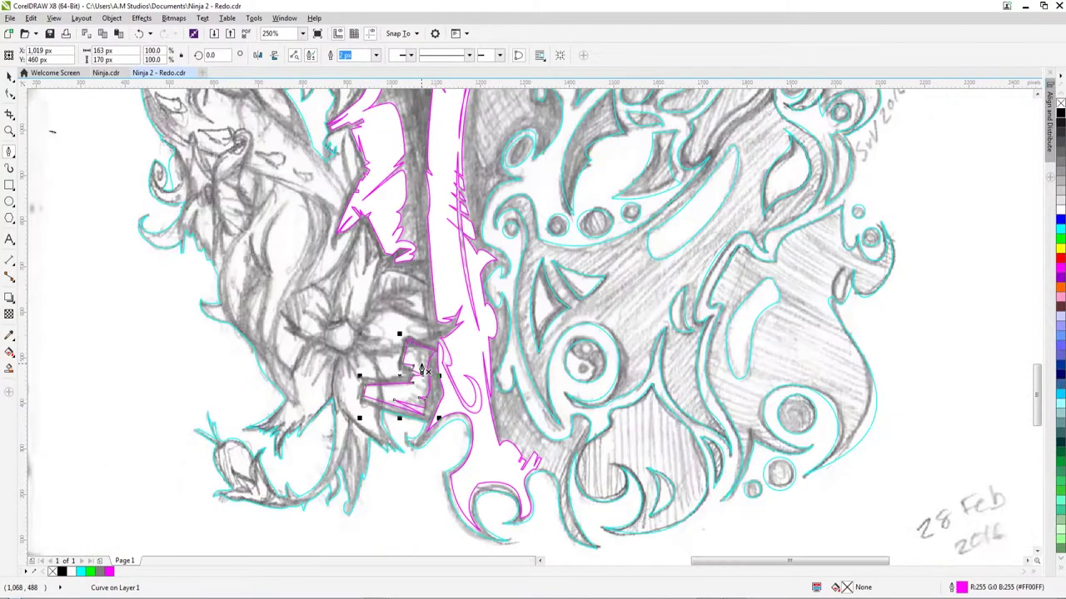
Trace the left curled lobe of a swirling highlight on the stem below the flower's left petal
scroll(422, 328, up, 5)
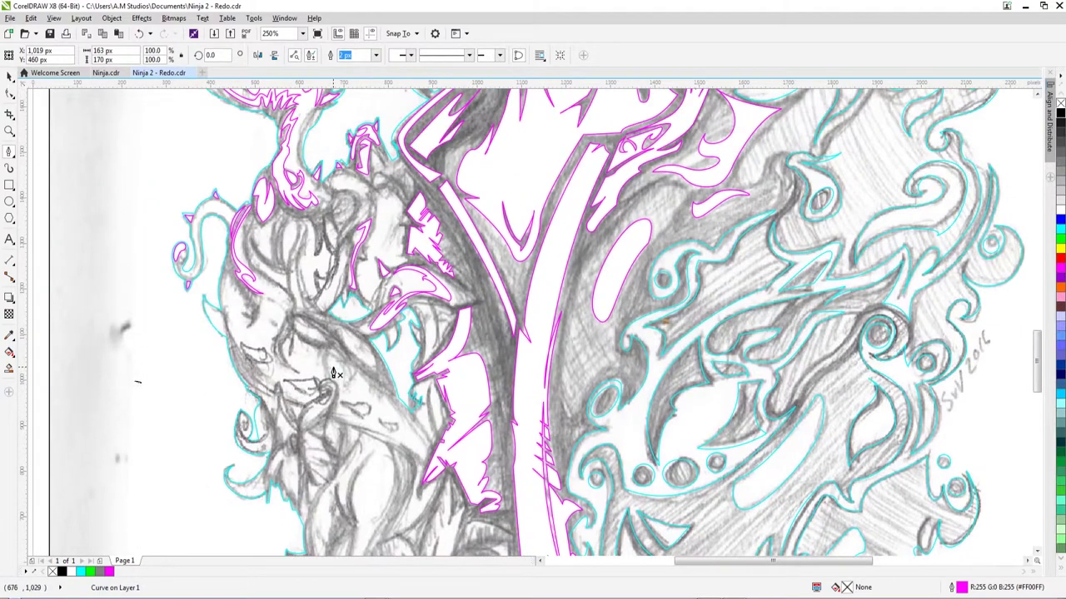
scroll(228, 310, up, 4)
click(366, 300)
drag(309, 407, 258, 426)
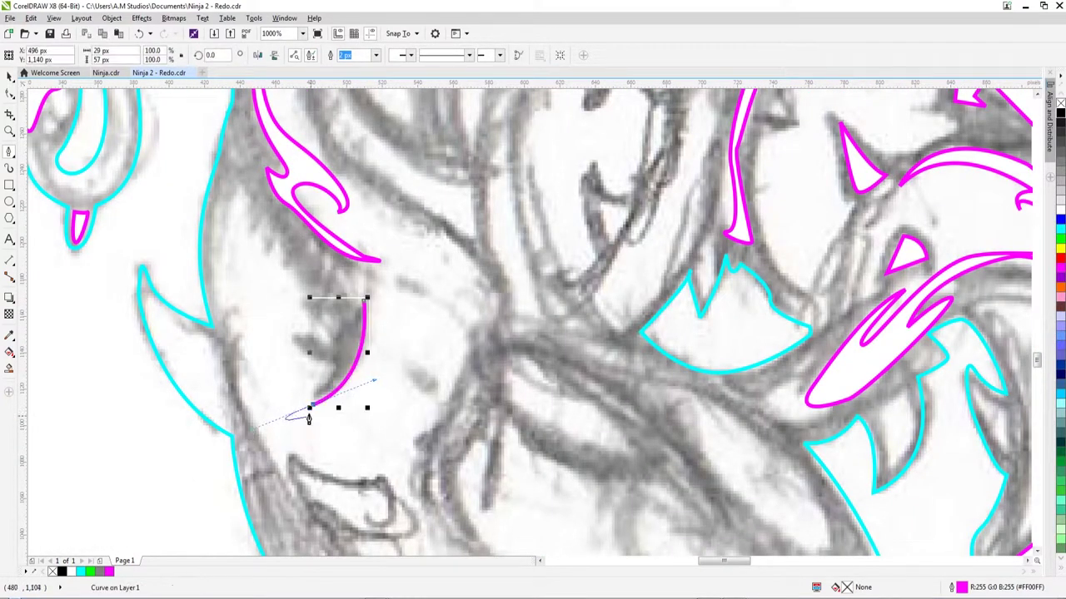
drag(329, 341, 240, 267)
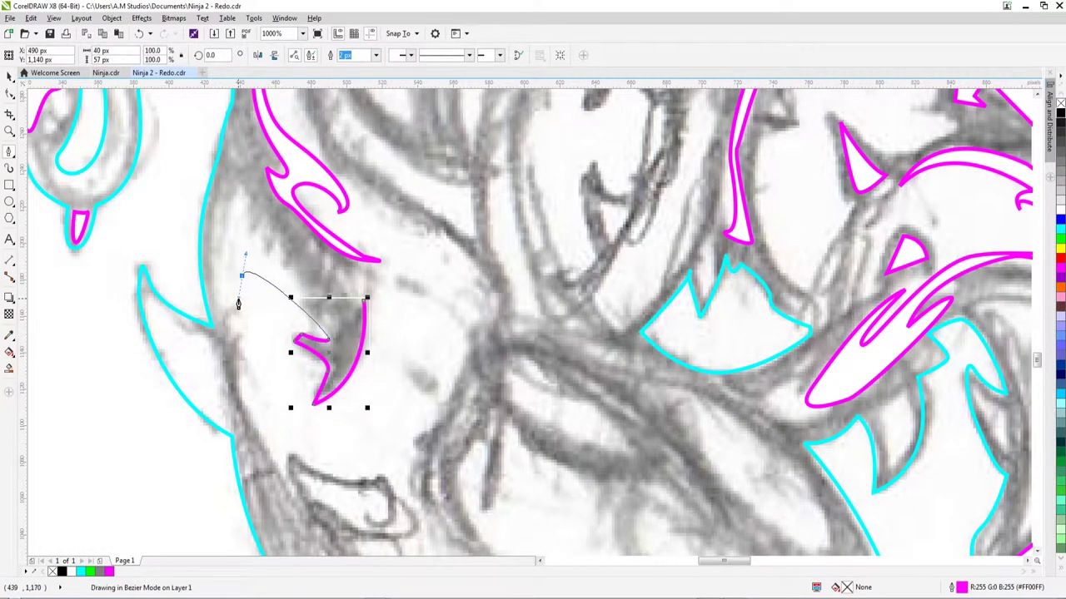
click(278, 392)
click(287, 367)
click(272, 300)
click(300, 365)
Trace the right hooked lobe of the swirling highlight below the petal, making the shape about 121 by 113 px
drag(341, 463, 406, 473)
drag(450, 391, 414, 369)
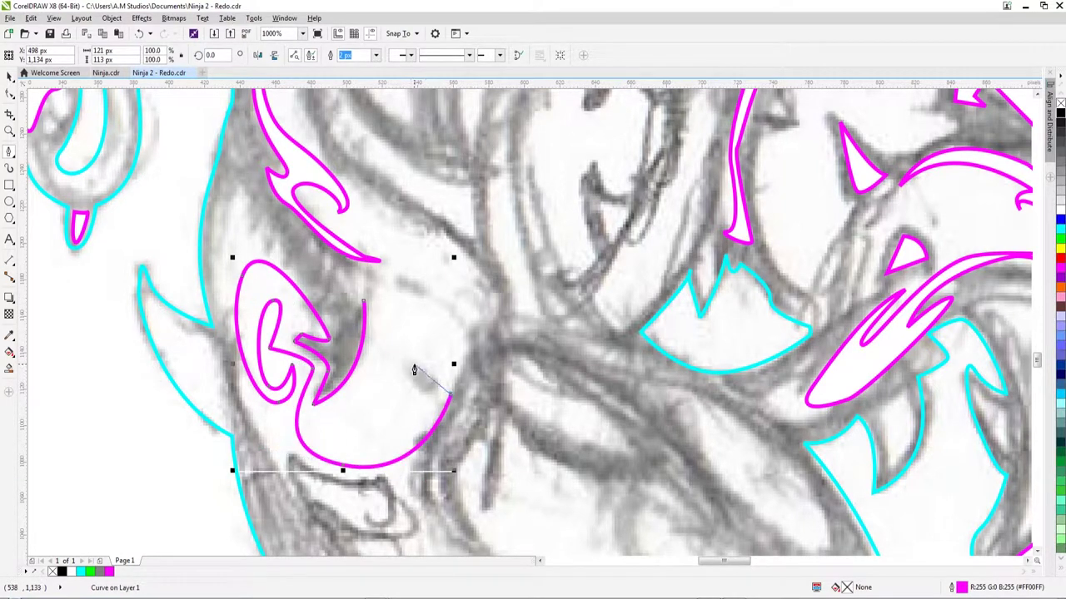
drag(423, 418, 423, 418)
drag(342, 430, 327, 397)
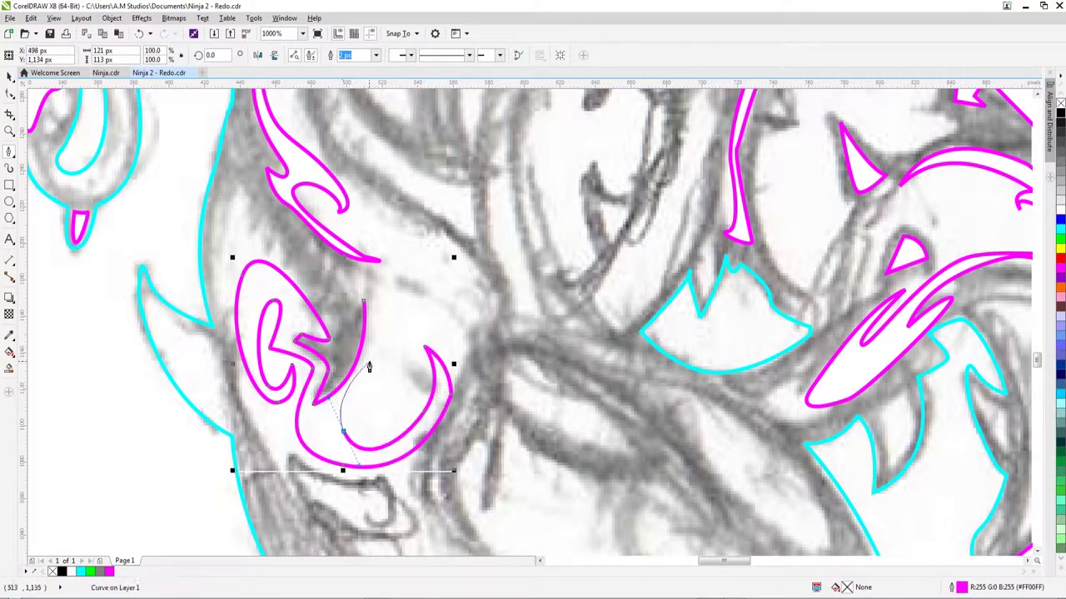
scroll(366, 360, up, 2)
click(371, 366)
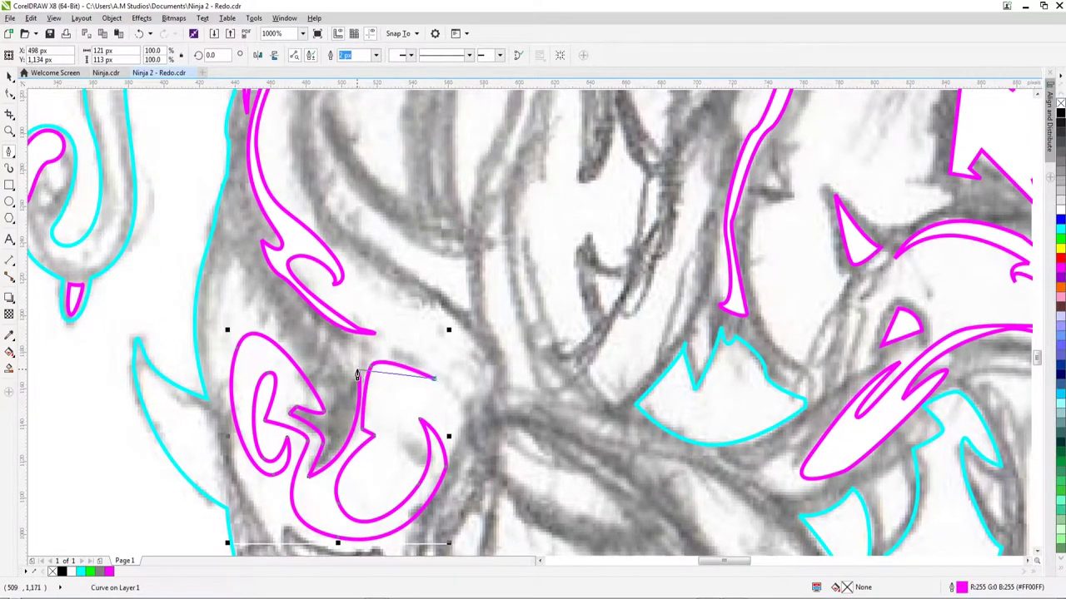
scroll(376, 317, down, 2)
Trace a closed V-shaped highlight inside the flower petal below the pointed leaf, about 48 by 75 px
scroll(266, 234, up, 2)
click(266, 310)
click(342, 400)
drag(351, 261, 347, 281)
click(332, 398)
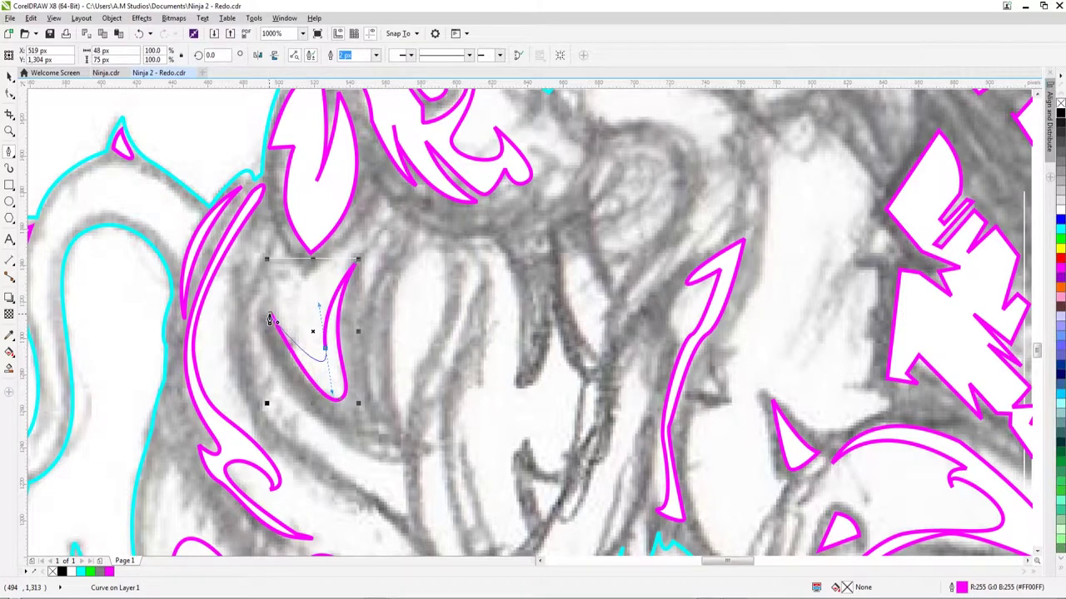
Trace a narrow upright crescent highlight beside the V-shaped petal highlight, about 19 by 82 px
scroll(331, 397, right, 2)
scroll(331, 398, up, 1)
click(258, 442)
drag(291, 293, 296, 298)
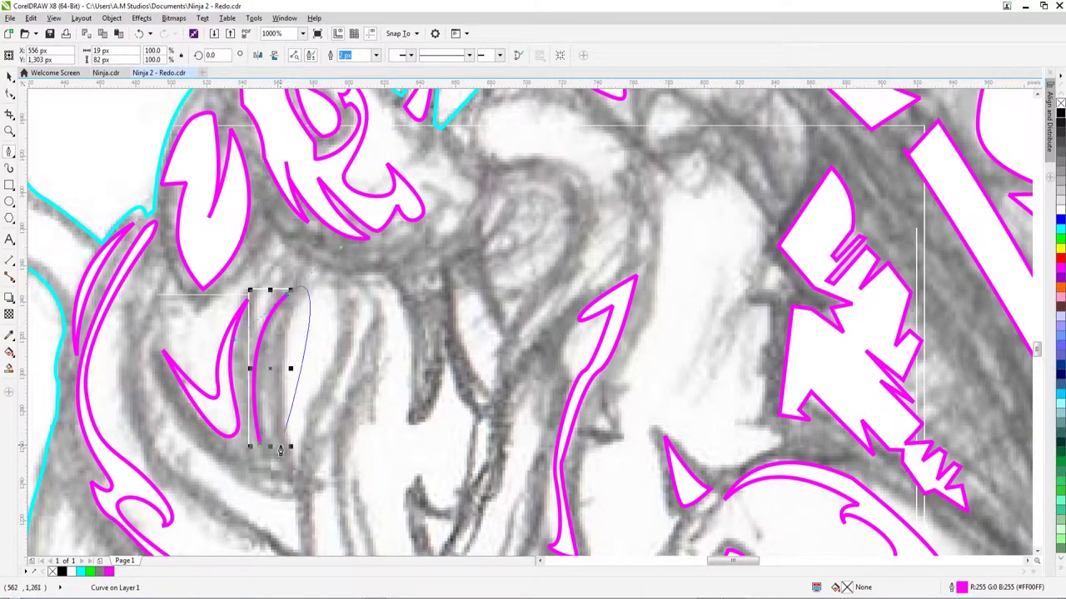
scroll(289, 300, down, 2)
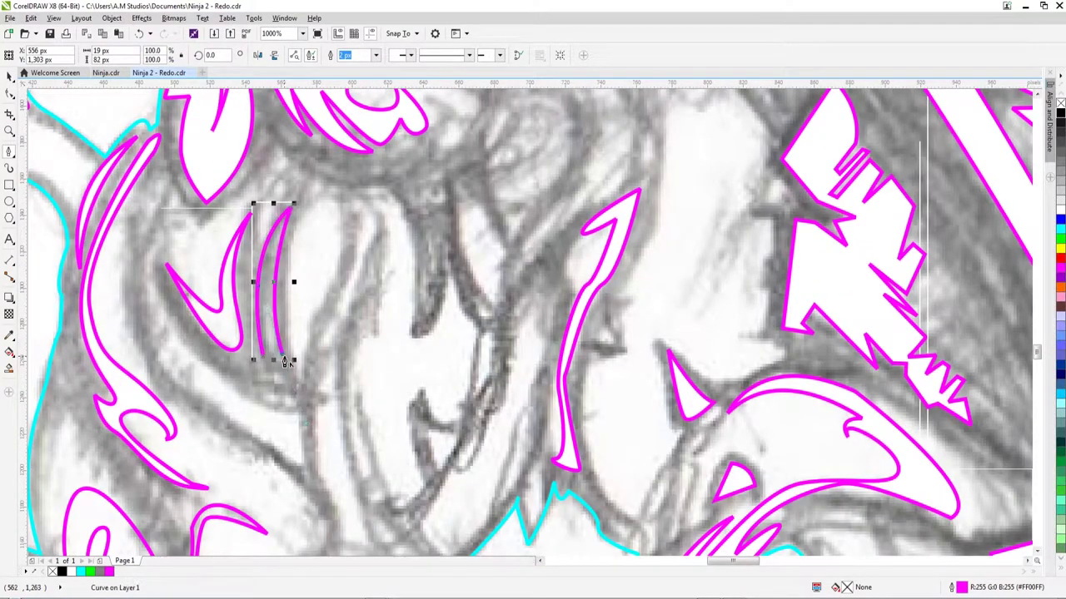
Trace a notched upright highlight beside the narrow crescent, about 26 by 91 px
click(281, 372)
drag(314, 208, 312, 218)
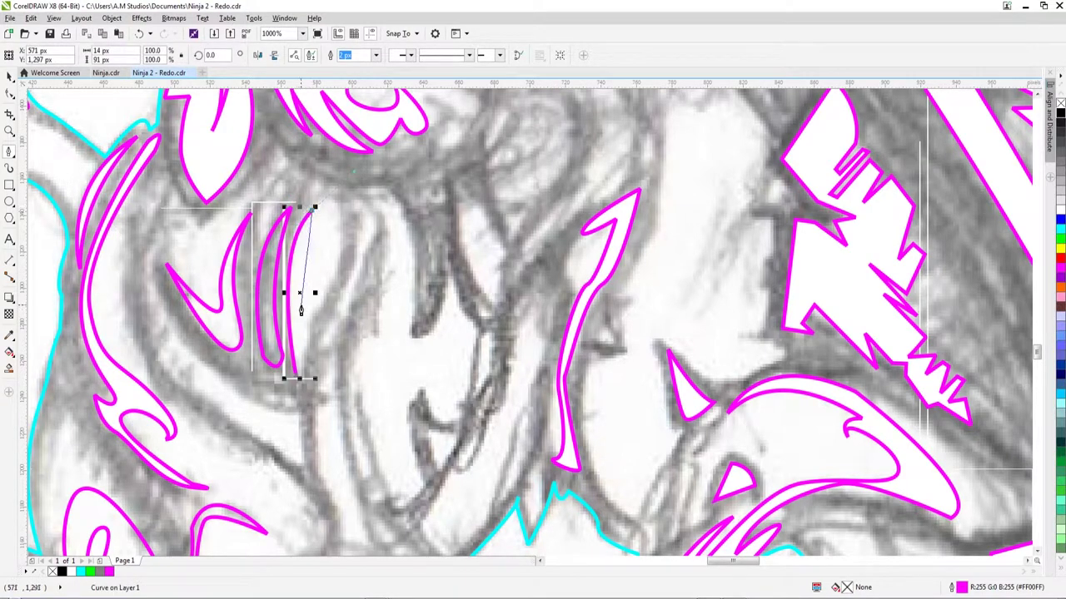
drag(304, 326, 306, 333)
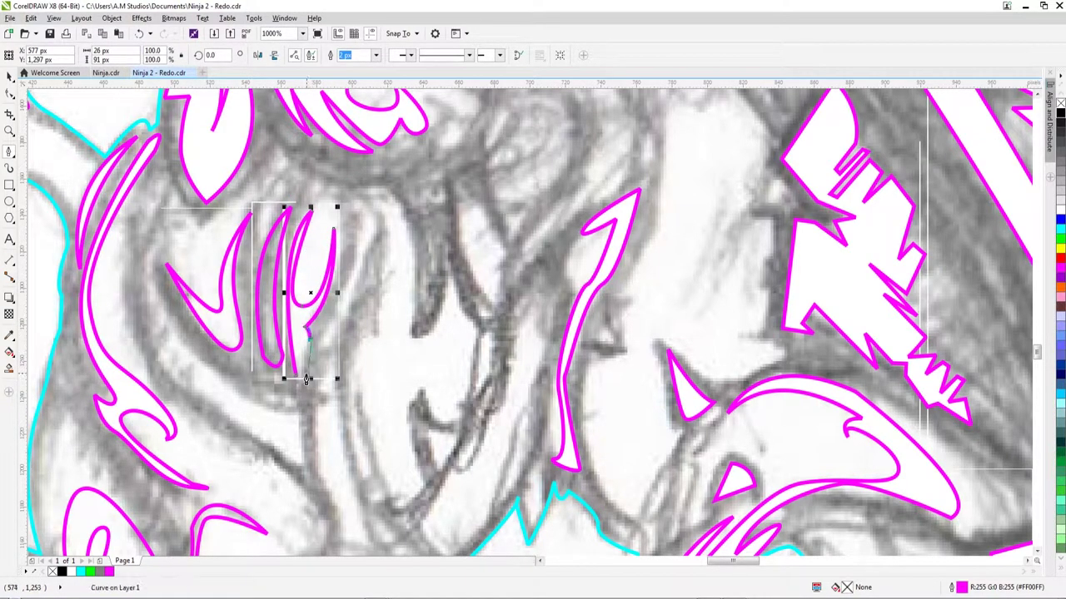
Trace a long curved highlight beneath the V-shaped one, undoing and redrawing its lower segment
click(153, 295)
click(229, 383)
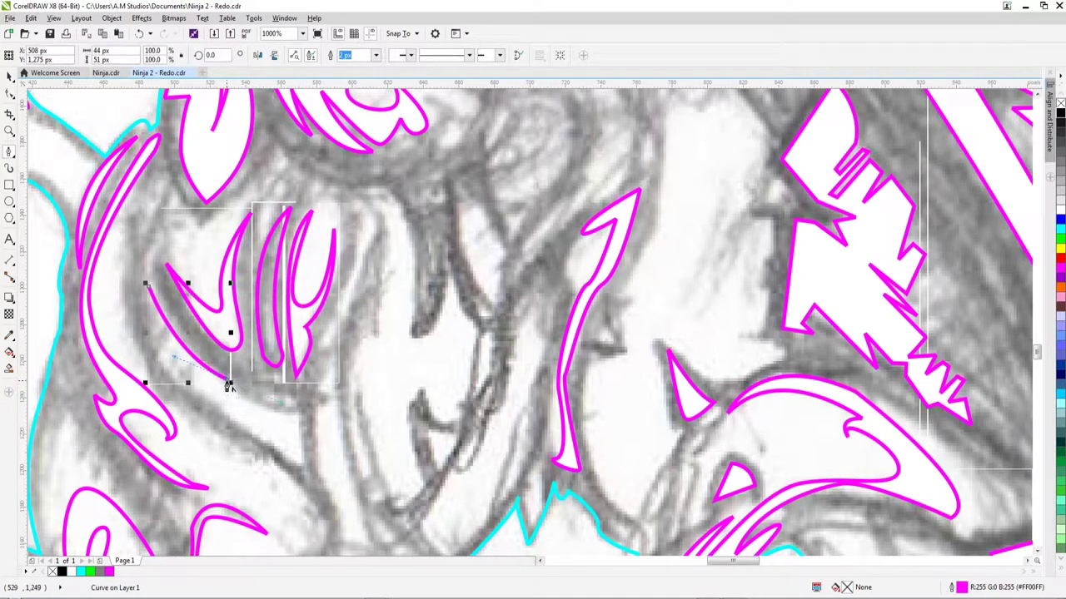
key(ctrl+z)
drag(267, 418, 273, 393)
scroll(248, 359, down, 2)
Trace and close a small pointed highlight beside the swirling highlight, about 28 by 68 px
click(250, 314)
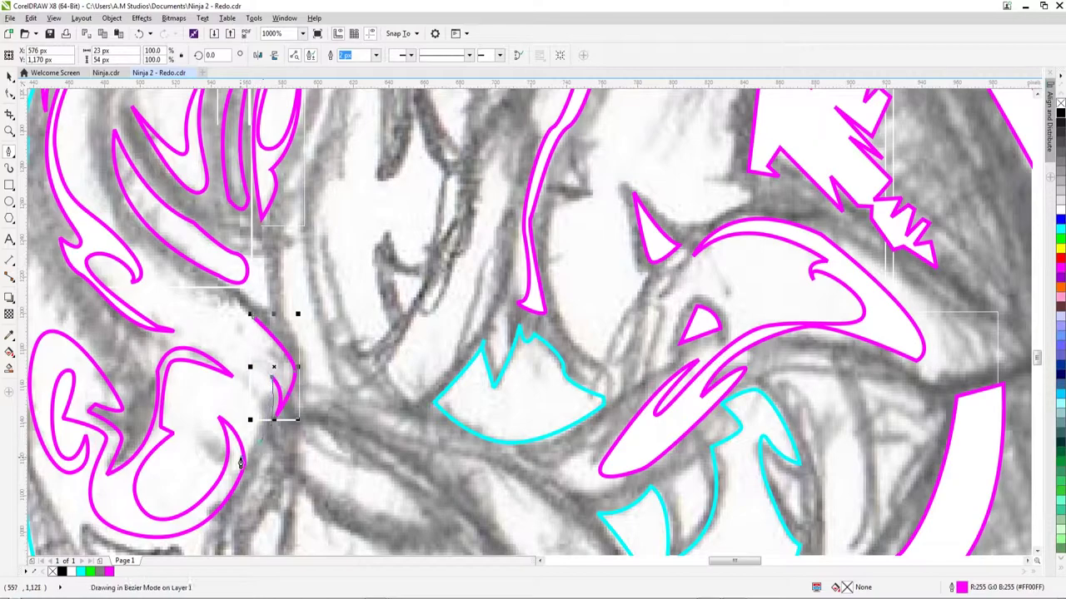
click(249, 315)
scroll(241, 468, up, 2)
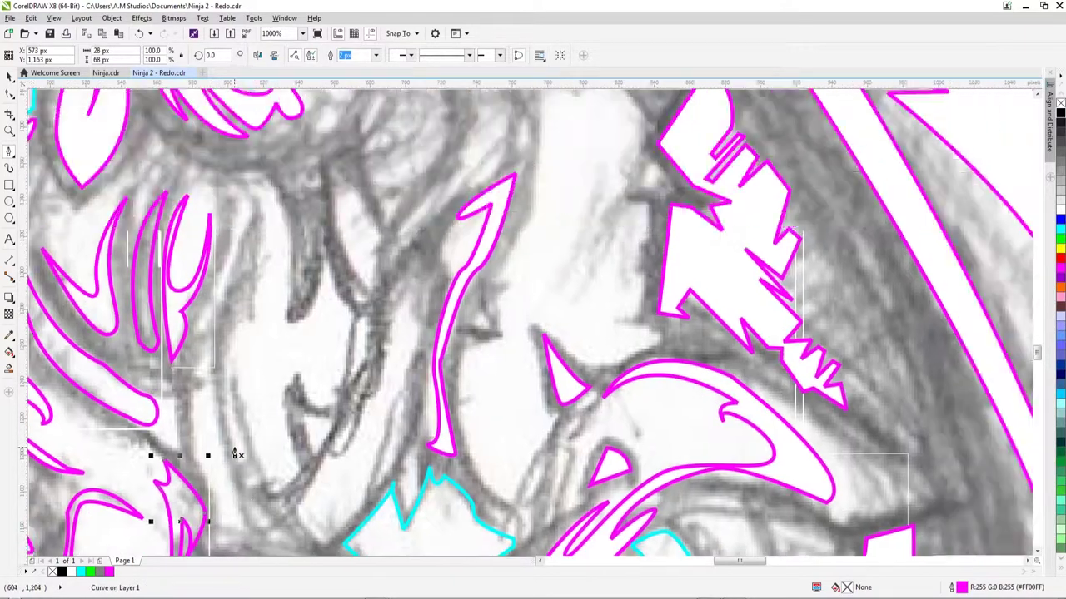
Preview all traced shapes filled black with white highlights and inspect the flower and head areas
scroll(242, 469, down, 10)
key(ctrl+a)
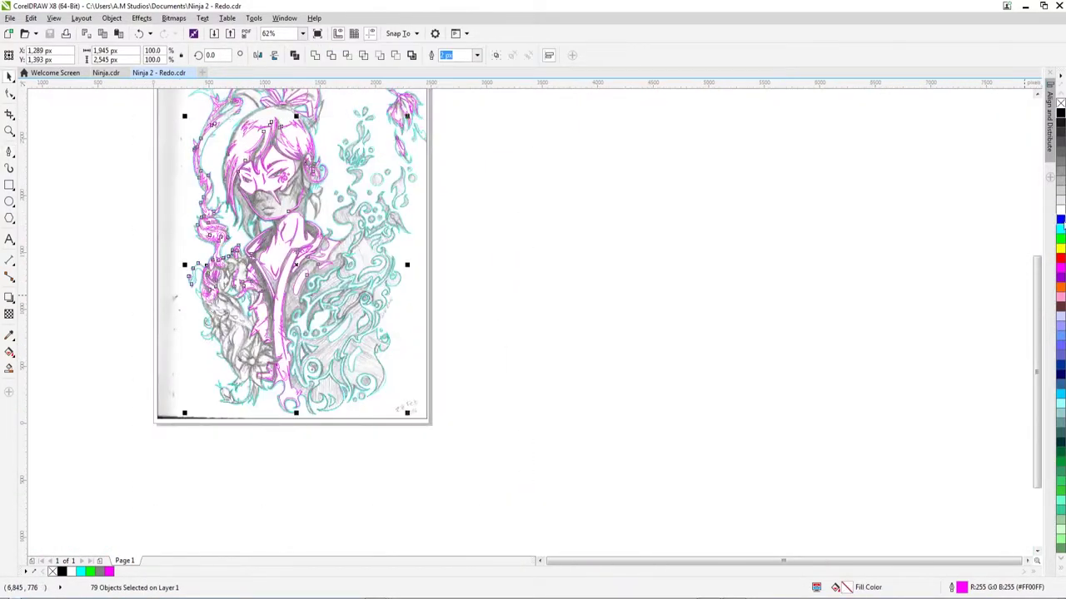
key(Escape)
scroll(308, 407, up, 8)
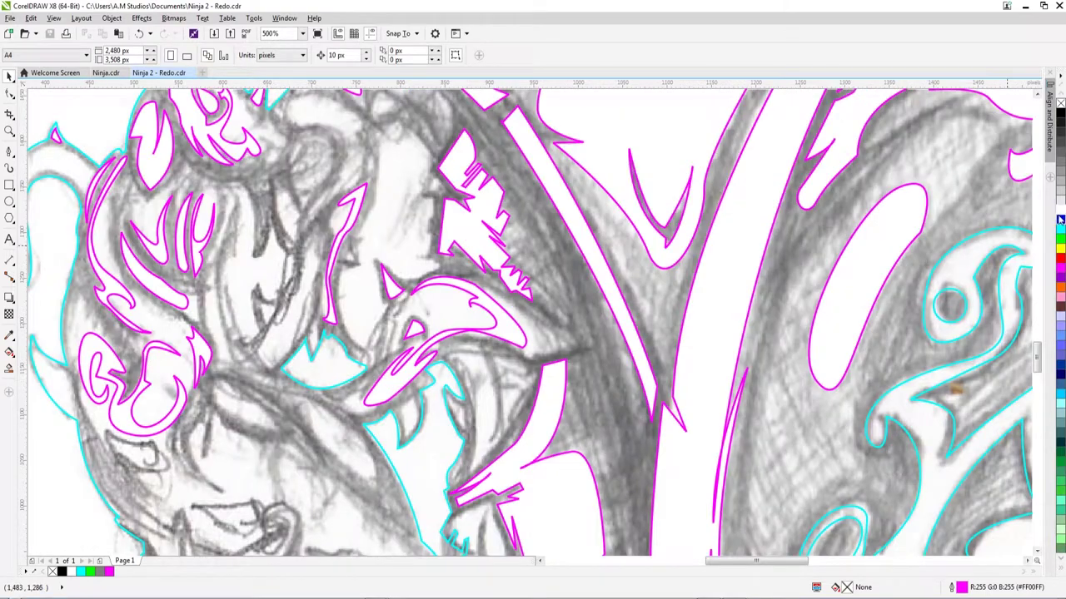
click(599, 368)
scroll(224, 387, down, 5)
key(space)
scroll(534, 364, up, 3)
scroll(534, 364, down, 5)
click(533, 364)
click(678, 392)
scroll(588, 398, up, 3)
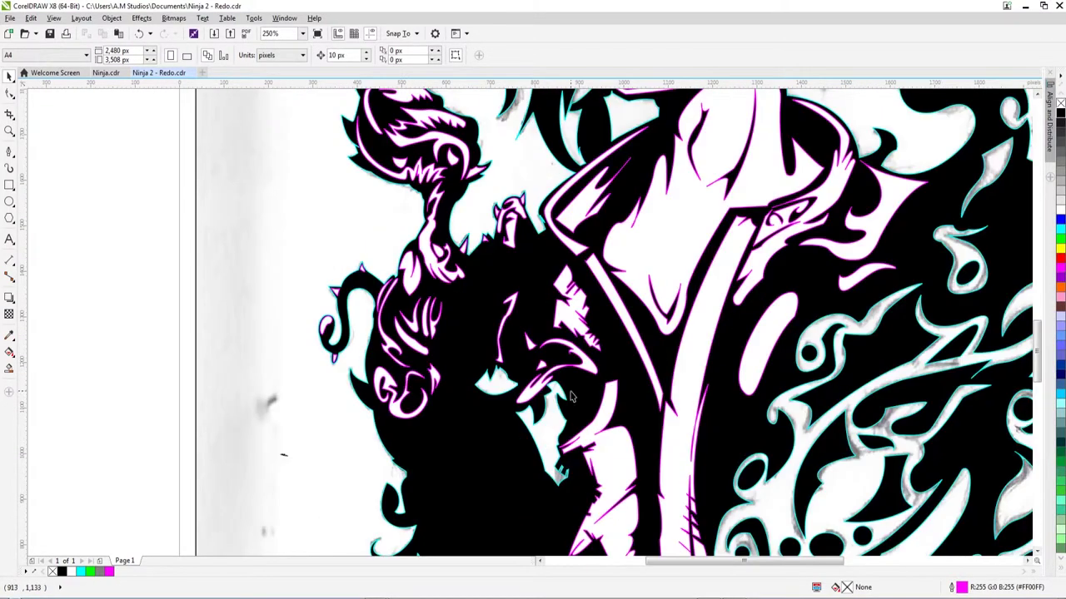
scroll(536, 401, down, 3)
scroll(524, 479, up, 1)
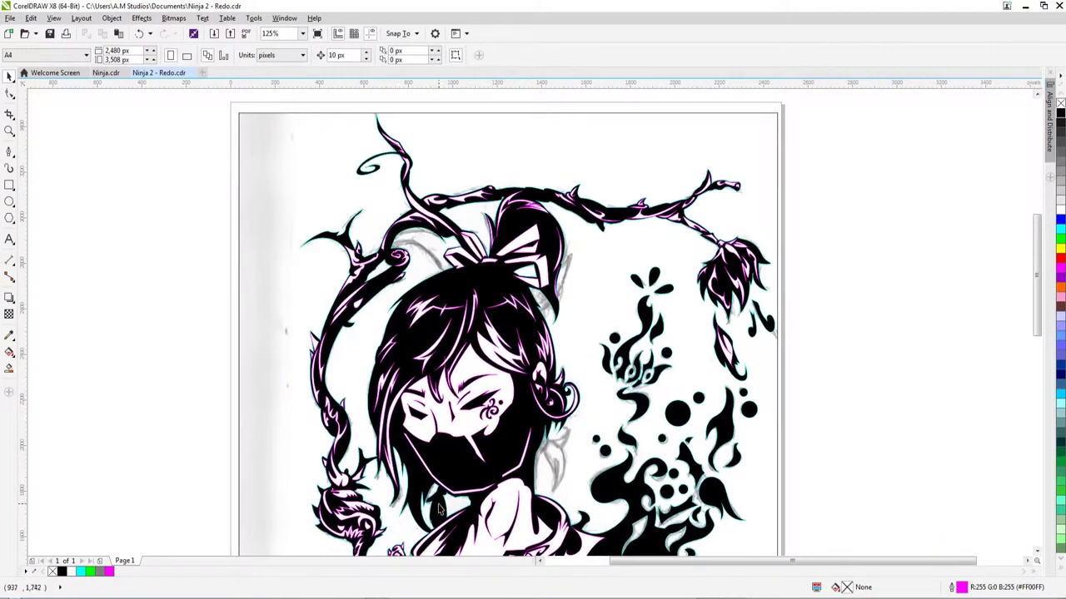
Preview the whole artwork in solid black and white without coloured outlines, and revert it to the unfilled tracing
drag(440, 514, 469, 376)
scroll(477, 409, down, 1)
key(ctrl+a)
click(835, 342)
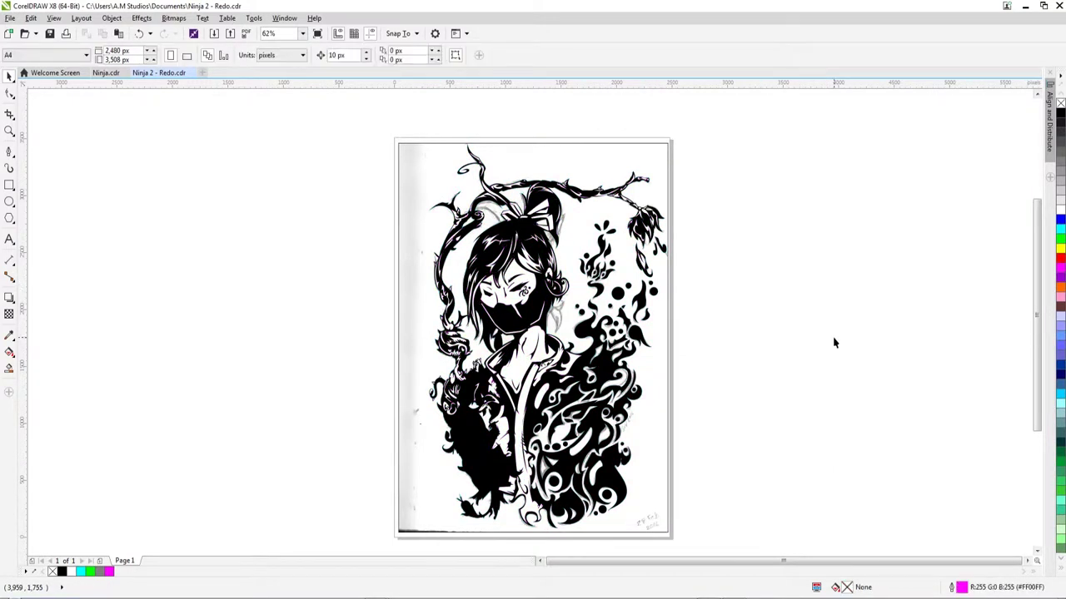
key(ctrl+a)
click(344, 457)
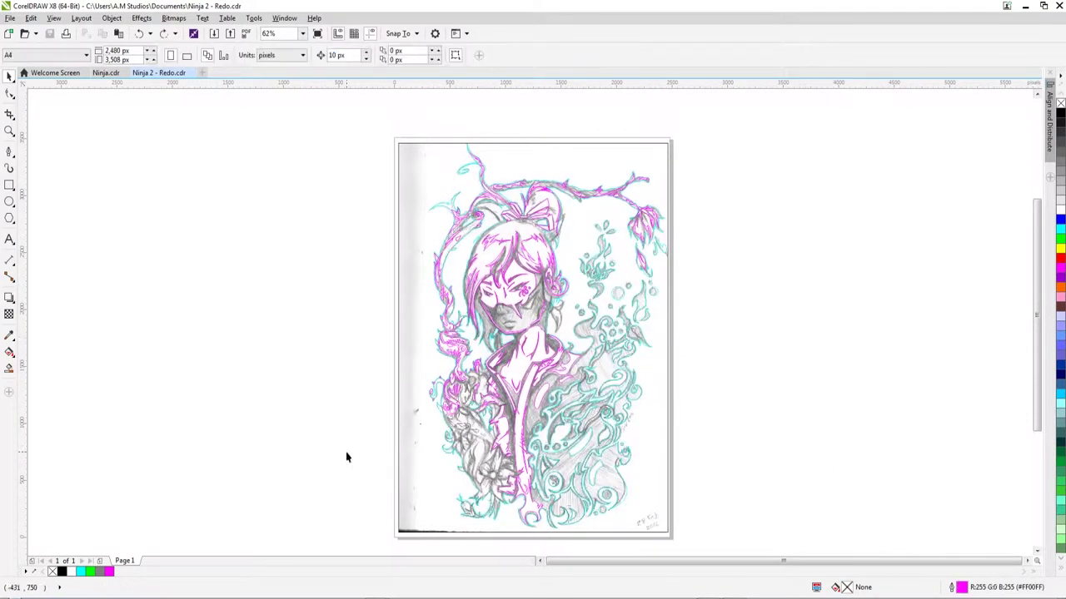
Trace a jagged, multi-pointed magenta highlight beneath the swirling flower on the sleeve, about 146 by 148 px
scroll(365, 497, up, 2)
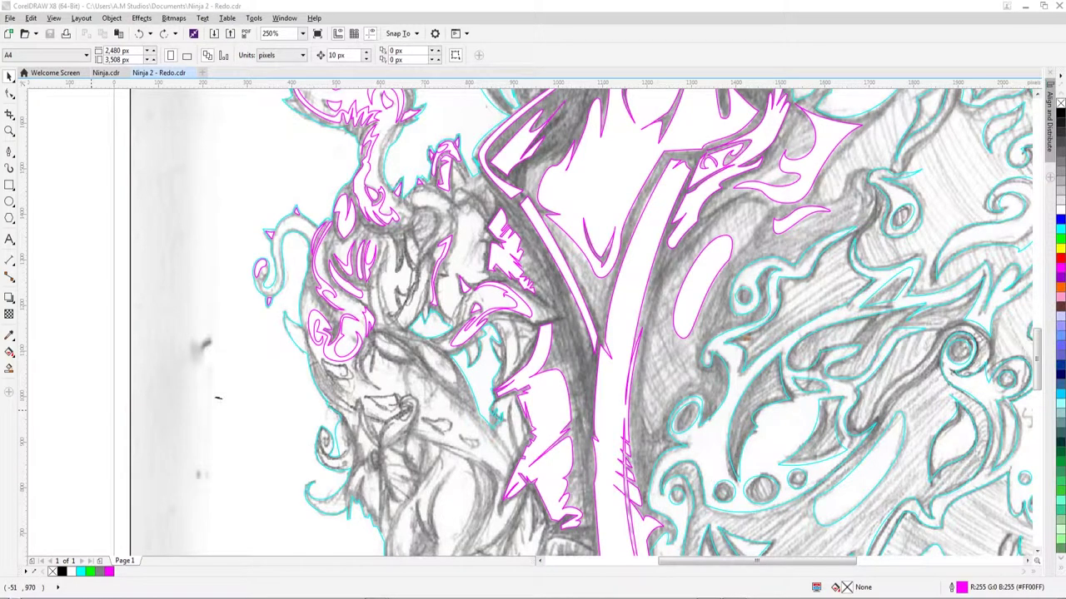
scroll(400, 257, up, 4)
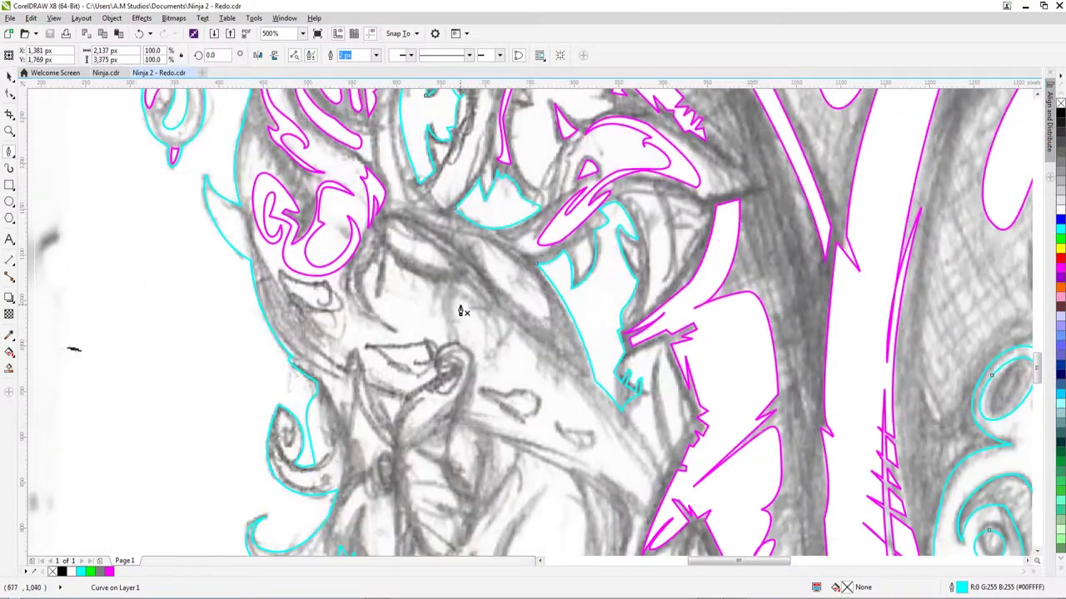
key(F5)
drag(338, 363, 271, 283)
mouse_move(300, 235)
mouse_down()
mouse_move(300, 293)
mouse_move(339, 275)
mouse_move(416, 281)
mouse_move(412, 364)
mouse_move(341, 385)
mouse_up()
click(282, 389)
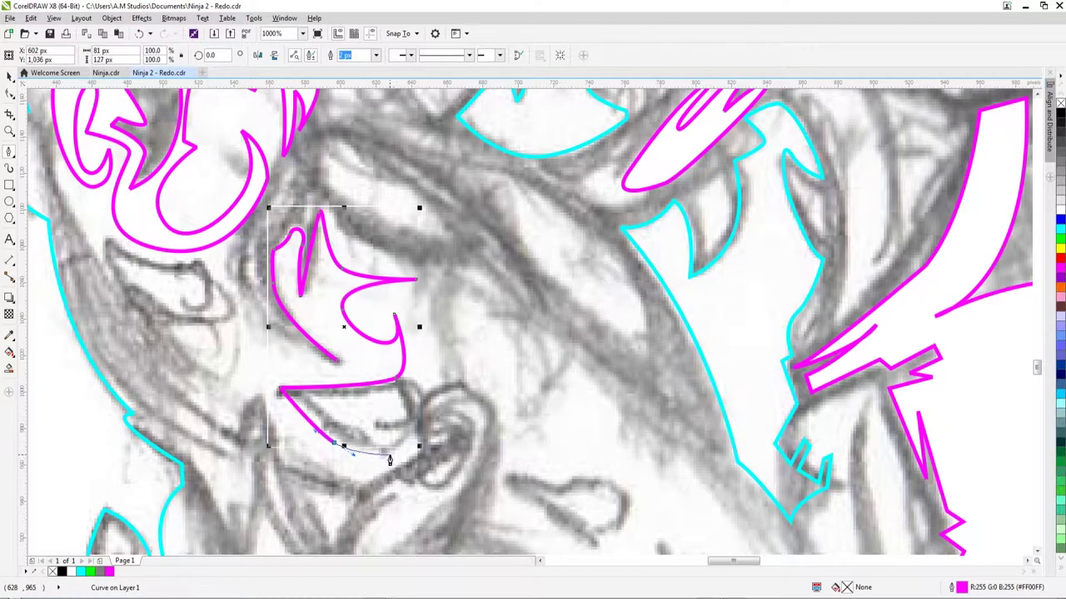
drag(409, 436, 415, 465)
drag(361, 491, 363, 486)
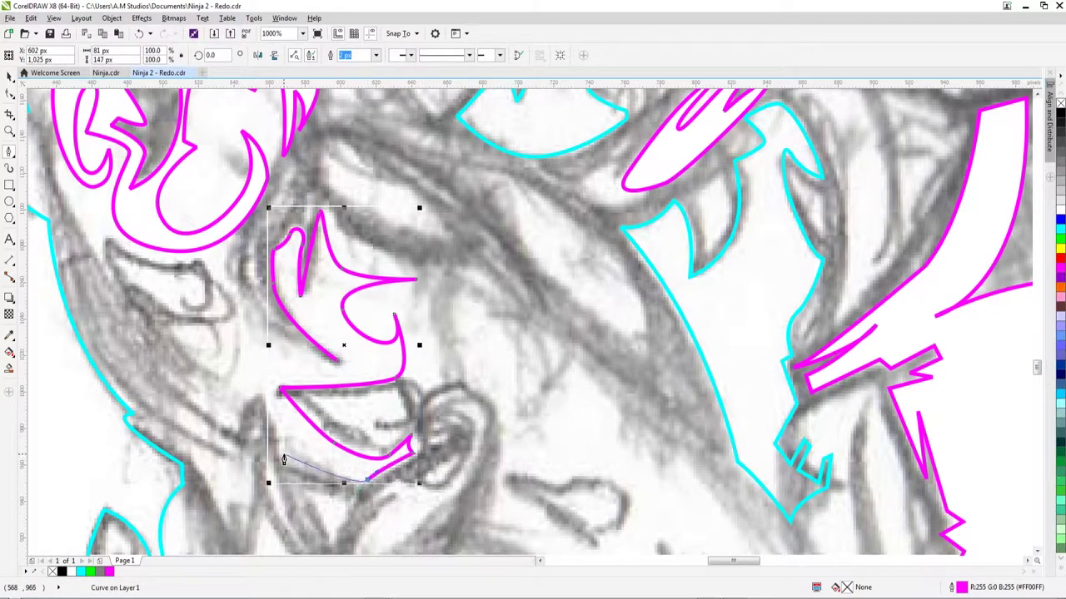
click(265, 381)
click(230, 424)
click(157, 374)
drag(244, 379, 261, 357)
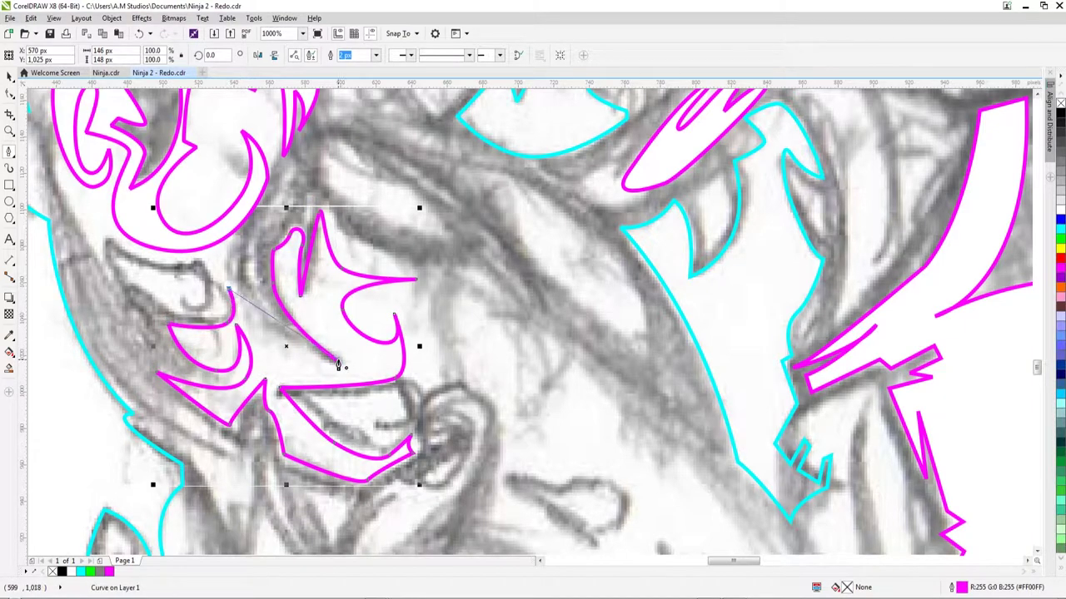
Trace and close a small petal-tip highlight just above the jagged highlight's far end, about 47 by 32 px
scroll(250, 366, up, 3)
click(230, 369)
click(175, 423)
drag(142, 365, 163, 379)
scroll(228, 377, down, 2)
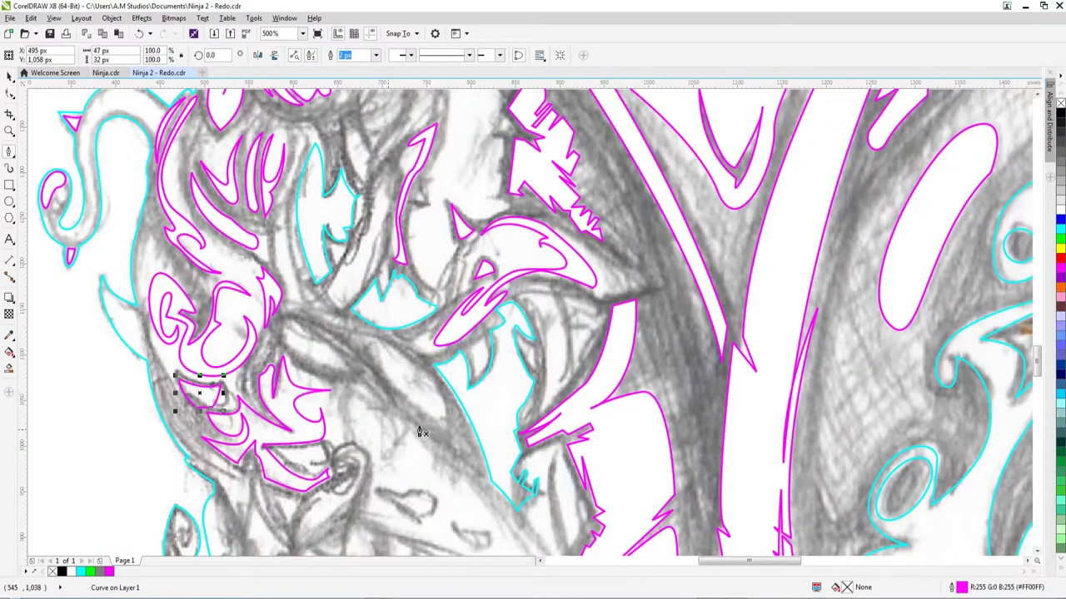
Trace and close a long tapering highlight running diagonally down the thick stem, about 184 by 168 px
scroll(102, 405, right, 3)
click(250, 373)
drag(274, 353, 274, 396)
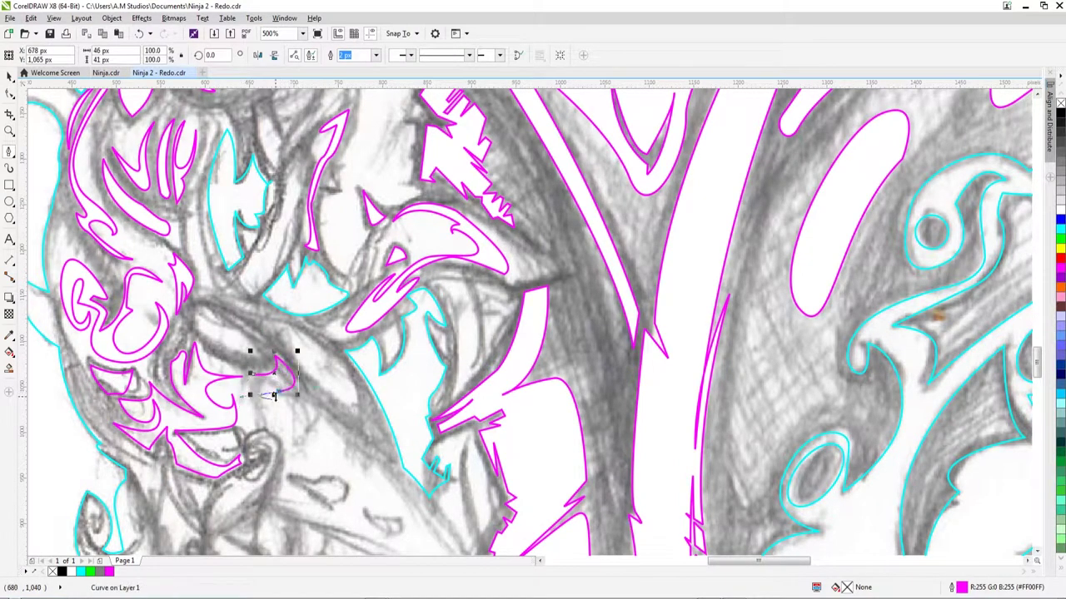
scroll(348, 389, down, 3)
scroll(349, 389, right, 2)
click(374, 424)
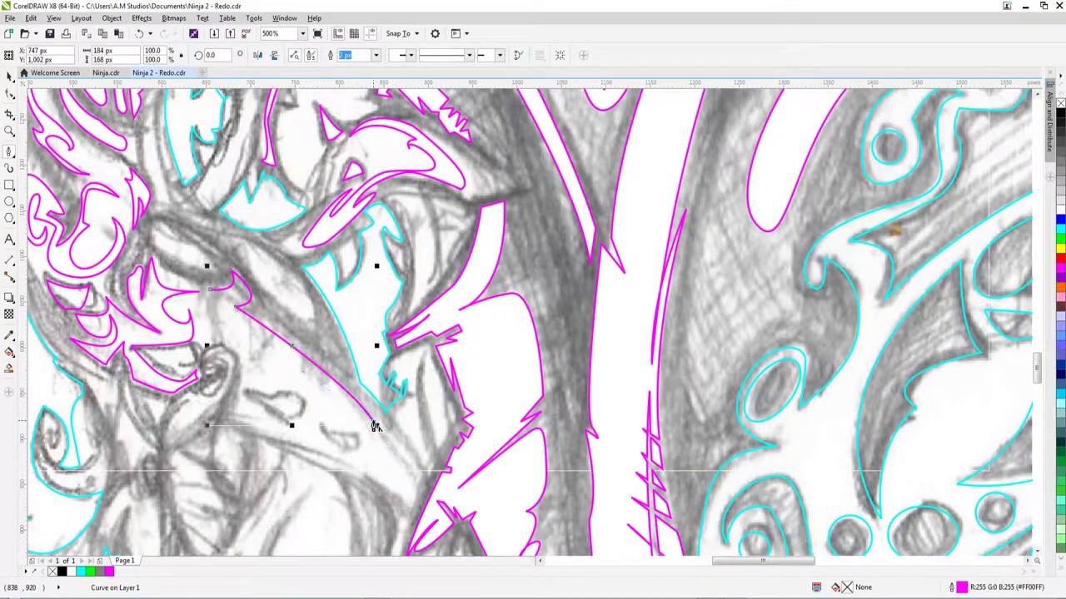
click(207, 310)
Trace and close a notched leaf-shaped highlight above the start of the long tapering one, about 104 by 55 px
scroll(206, 310, up, 2)
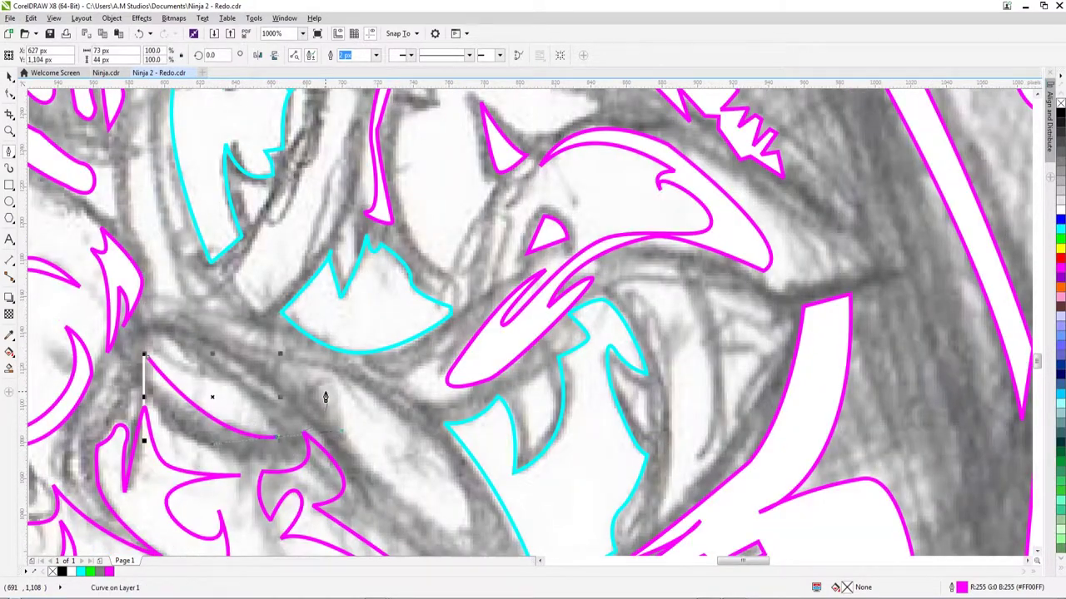
drag(144, 337, 178, 349)
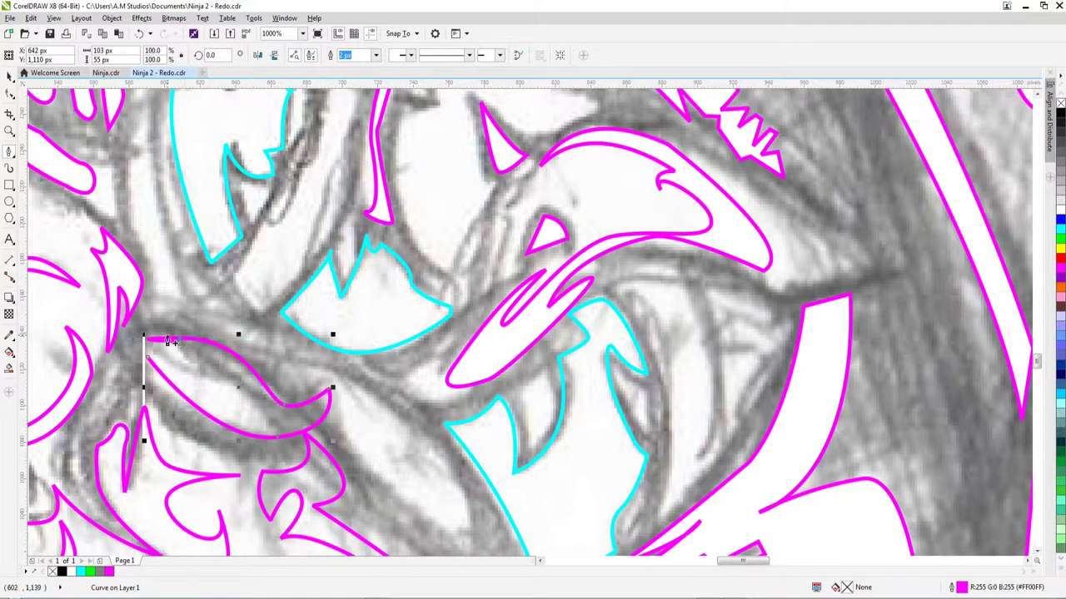
scroll(169, 342, up, 2)
click(323, 448)
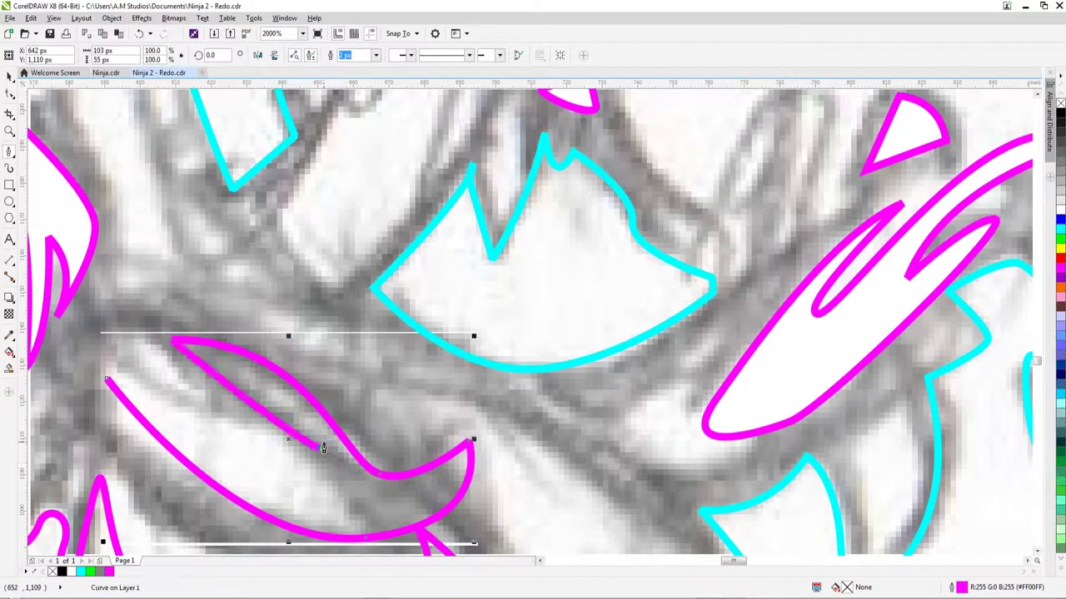
drag(181, 394, 104, 387)
scroll(104, 387, down, 2)
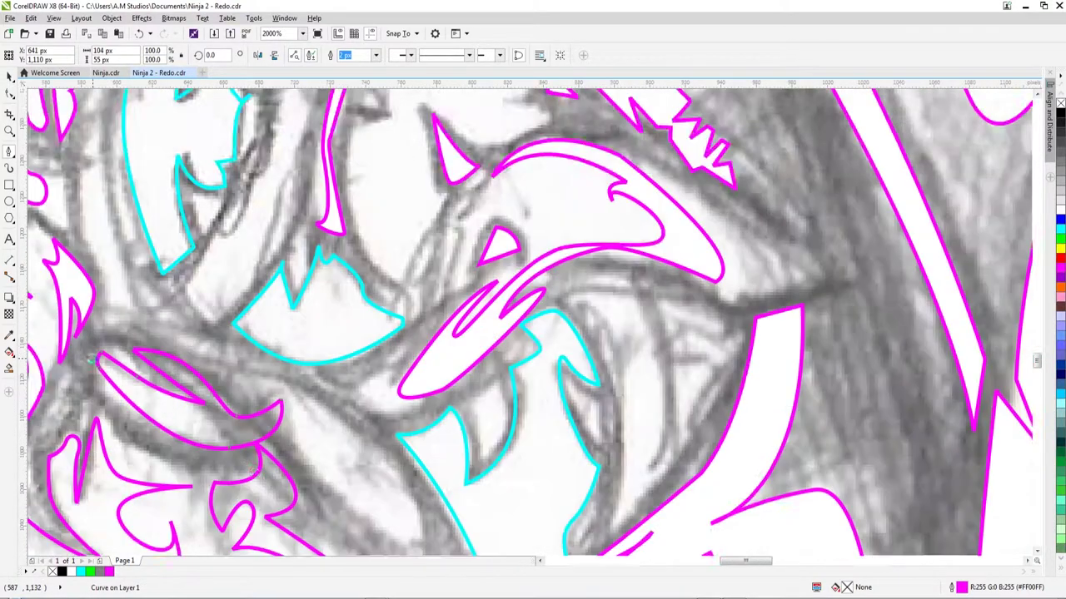
Trace and close a small crown-shaped highlight at the end of the notched leaf highlight, about 37 by 17 px
scroll(266, 370, up, 2)
drag(234, 367, 359, 355)
click(316, 348)
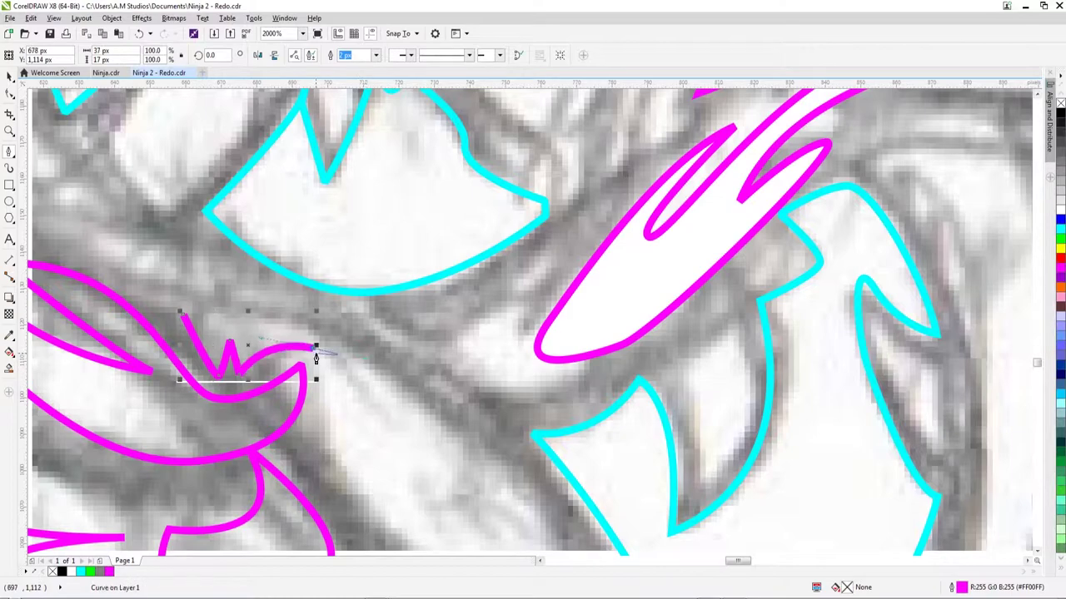
click(182, 319)
scroll(275, 333, down, 4)
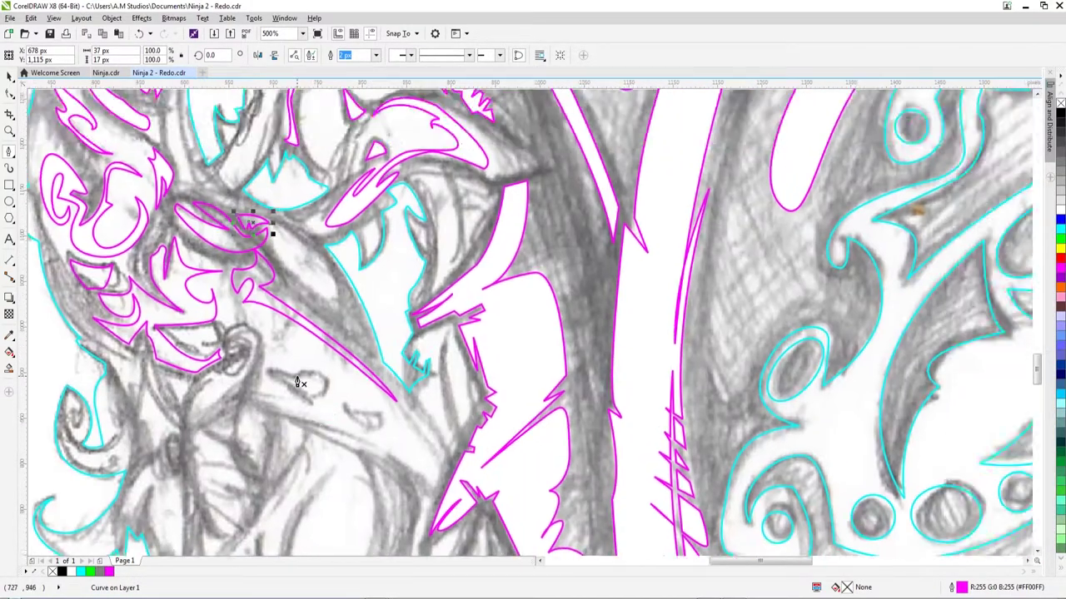
Trace and close a drop-shaped highlight on the first spot of the thick stem
scroll(300, 383, up, 2)
click(320, 364)
drag(324, 431, 349, 399)
click(239, 367)
Trace and close a highlight inside the petal opening beside the small curl, about 63 by 24 px
drag(38, 287, 213, 398)
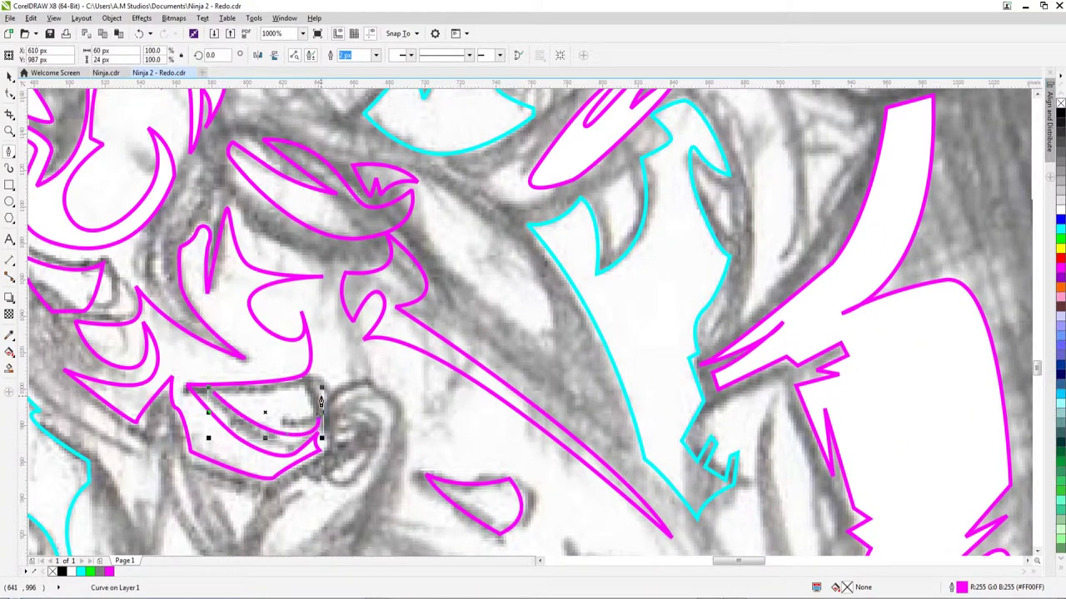
scroll(318, 437, up, 2)
click(326, 390)
click(315, 375)
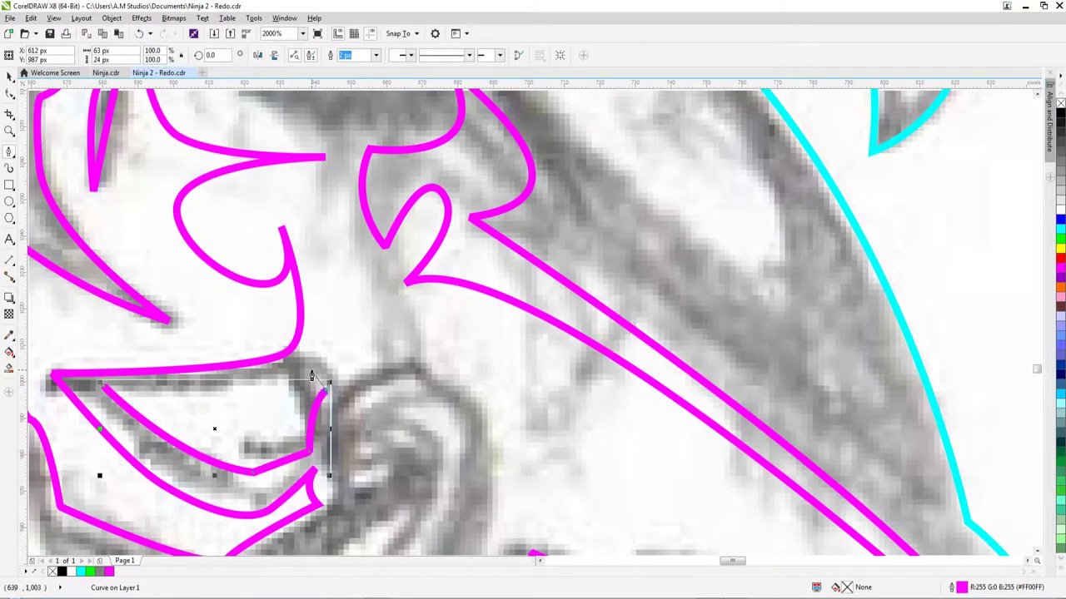
click(102, 385)
Trace and close the spiral highlight of the small curl with its pointed tail, about 56 by 86 px
scroll(249, 391, down, 2)
scroll(283, 358, right, 3)
click(217, 365)
click(226, 369)
drag(206, 325, 235, 324)
click(287, 358)
scroll(286, 420, down, 1)
click(224, 474)
click(200, 506)
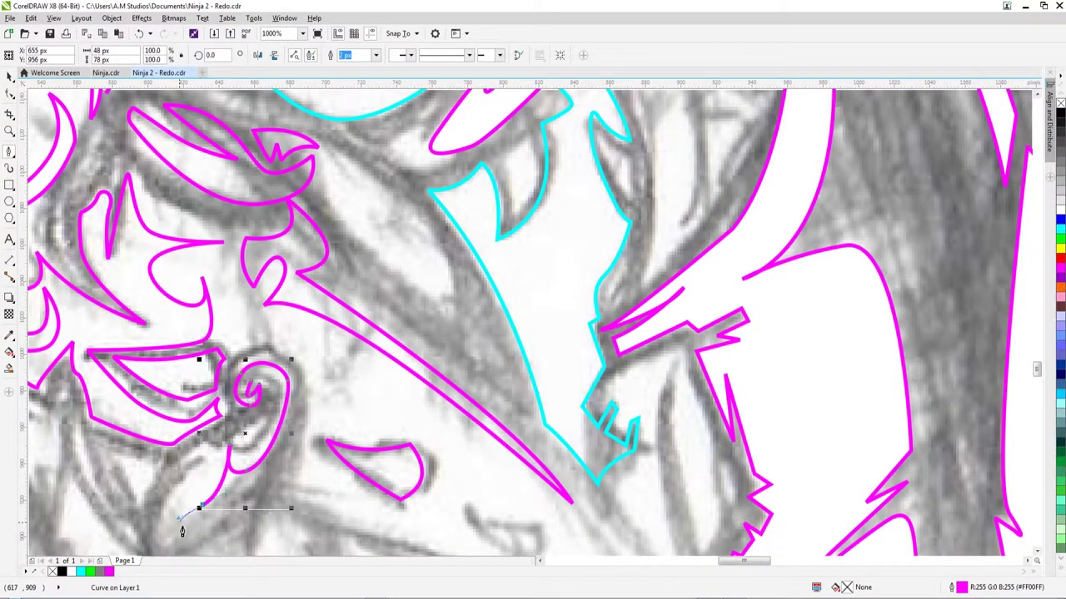
scroll(177, 523, down, 2)
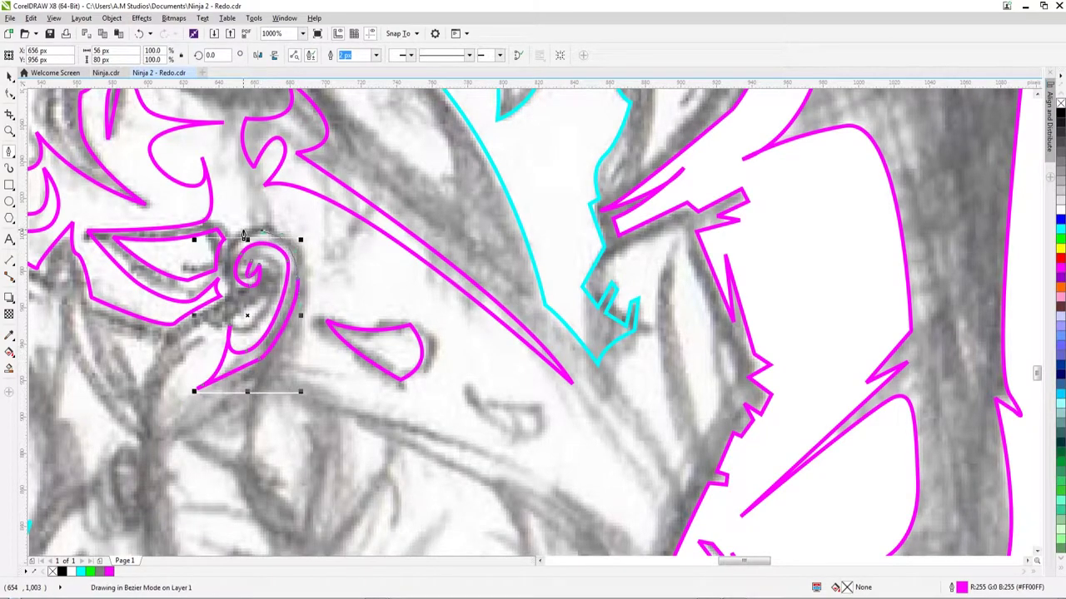
scroll(233, 291, up, 2)
double_click(363, 131)
Trace and close a second drop-shaped highlight on the stem's lower spot
scroll(316, 148, down, 3)
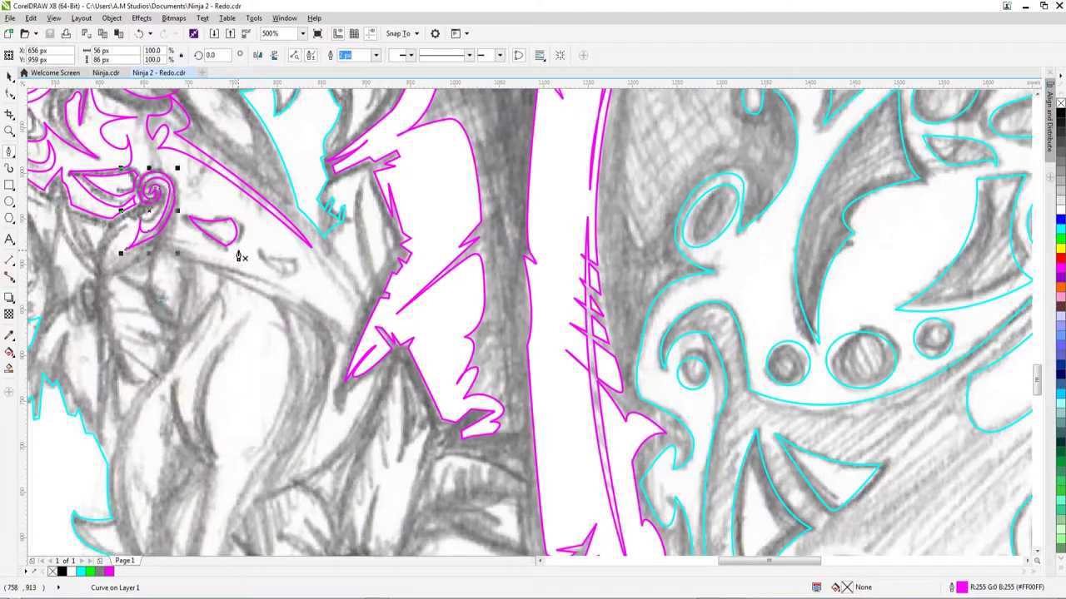
scroll(244, 261, up, 1)
click(266, 236)
drag(351, 256, 330, 305)
click(266, 235)
Trace and close a narrow pointed highlight along the lower edge of the thick stem
scroll(249, 298, down, 1)
click(211, 277)
click(326, 328)
click(418, 375)
click(355, 318)
click(211, 276)
Trace and close a forked, tapering highlight between the stem's spots and its lower edge highlight, about 114 by 57 px
scroll(333, 325, down, 1)
scroll(352, 314, up, 1)
click(361, 252)
click(404, 281)
click(346, 283)
click(546, 357)
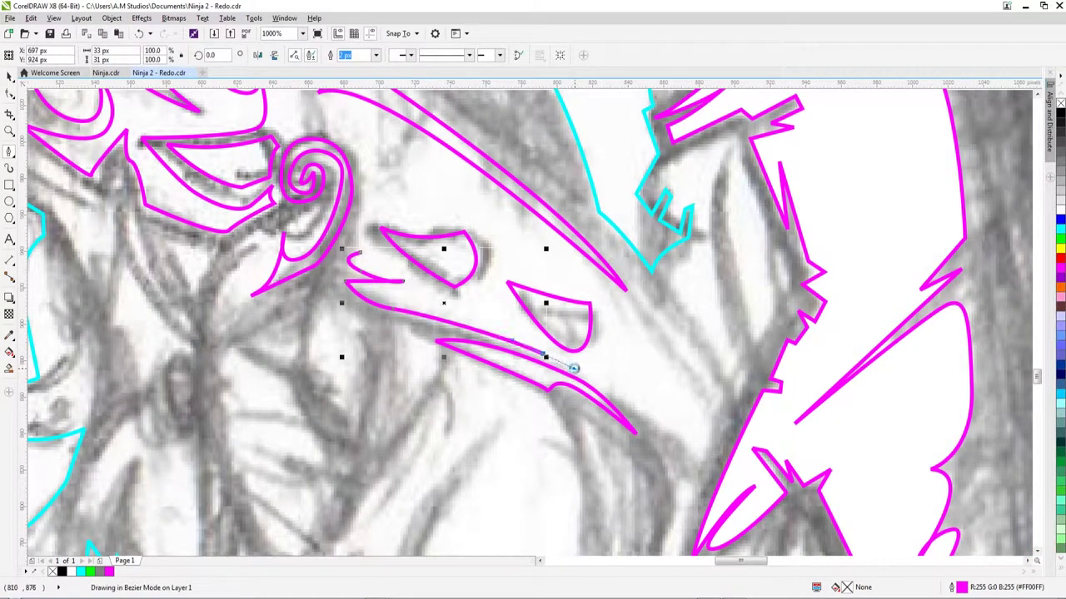
click(361, 255)
Trace and close a notched leaf highlight beneath the spiral curl, about 68 by 71 px
scroll(386, 349, down, 1)
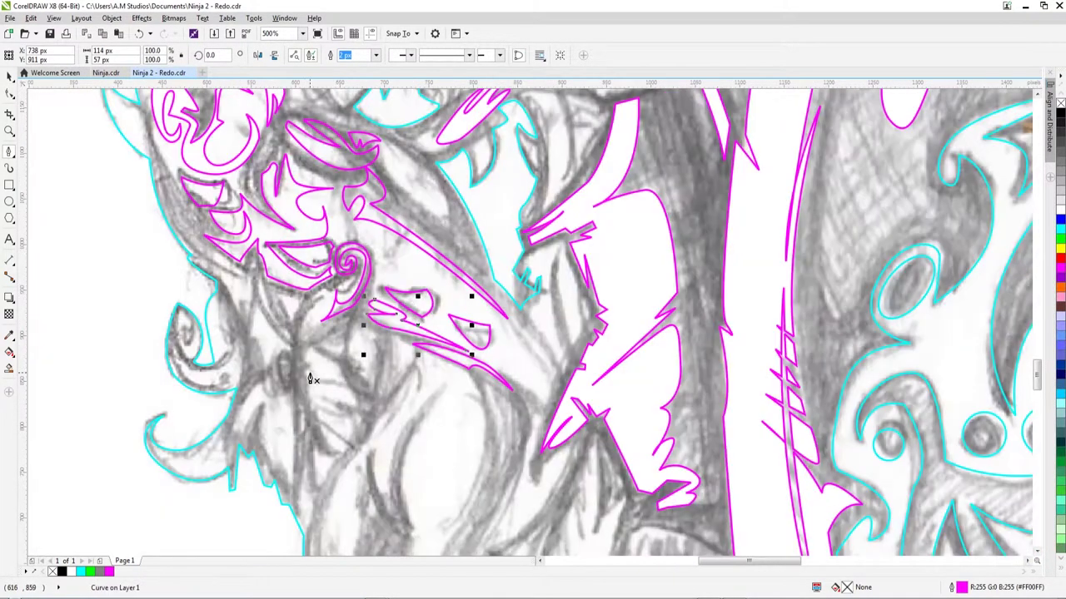
scroll(268, 334, up, 1)
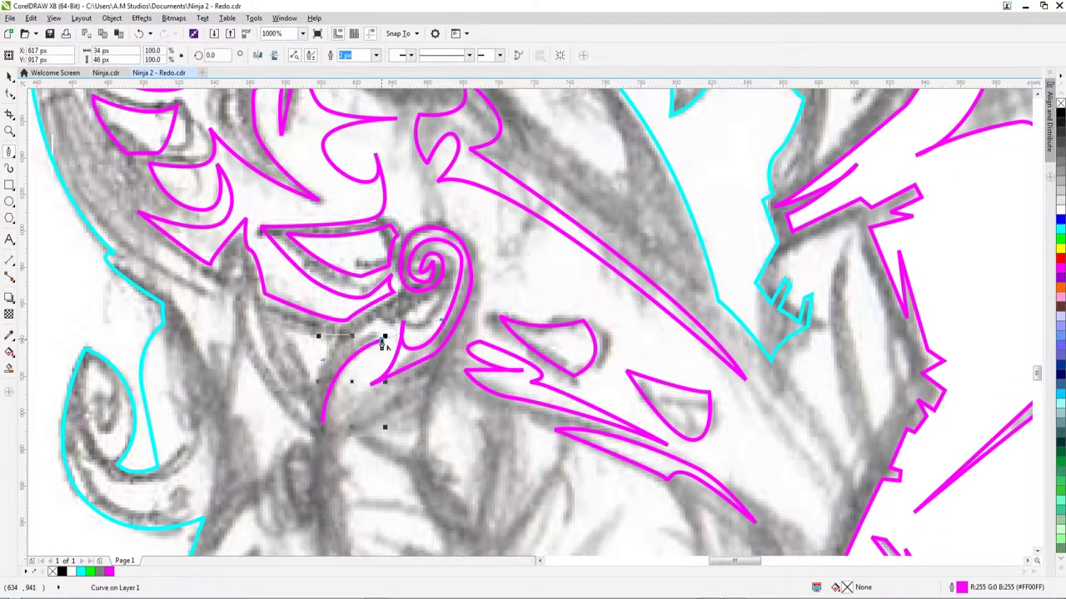
drag(407, 322, 421, 338)
drag(372, 385, 369, 400)
click(420, 378)
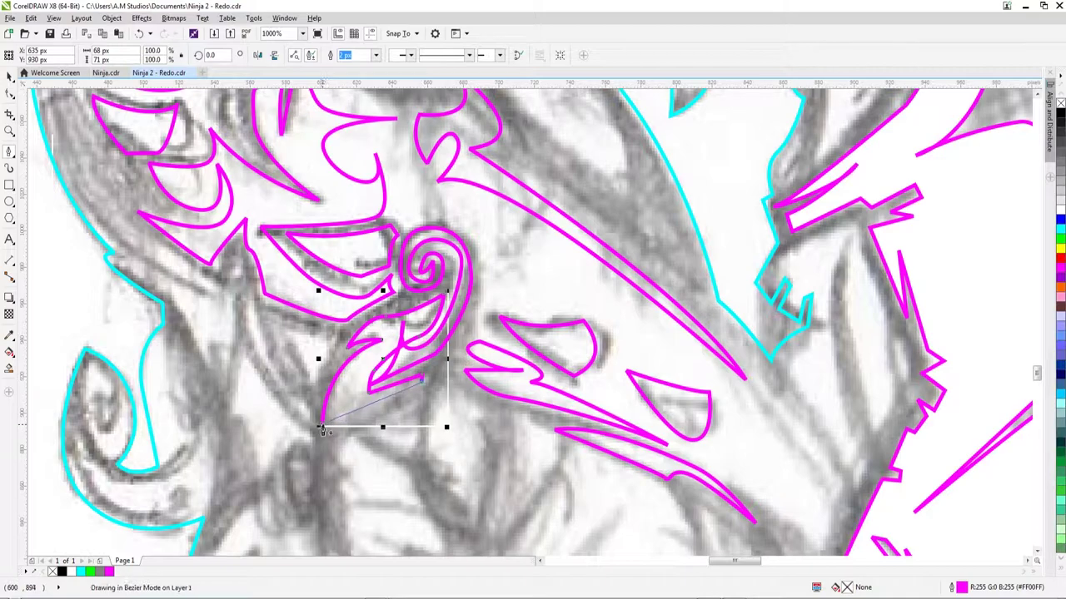
click(323, 429)
Trace and close a tall pointed petal highlight beside the leaf under the curl, about 51 by 119 px
scroll(323, 429, down, 2)
scroll(291, 447, up, 2)
scroll(323, 479, down, 2)
scroll(323, 479, up, 2)
click(414, 401)
click(391, 322)
click(348, 243)
click(331, 432)
drag(341, 459, 360, 465)
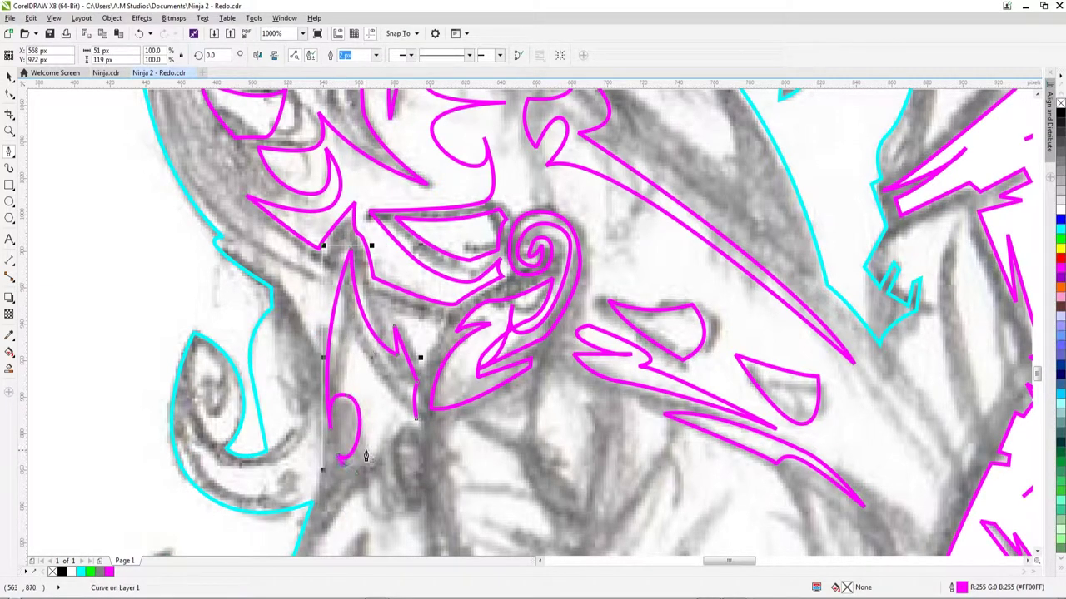
scroll(414, 423, down, 5)
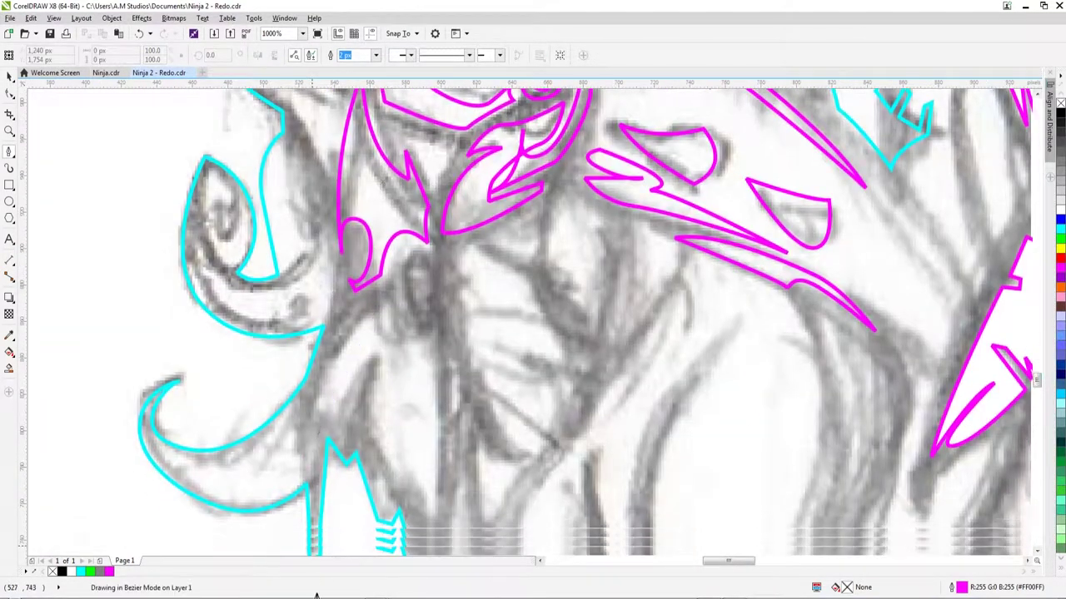
Trace and close a jagged hanging petal highlight below the flower's centre, about 73 by 124 px
scroll(314, 504, down, 2)
click(311, 387)
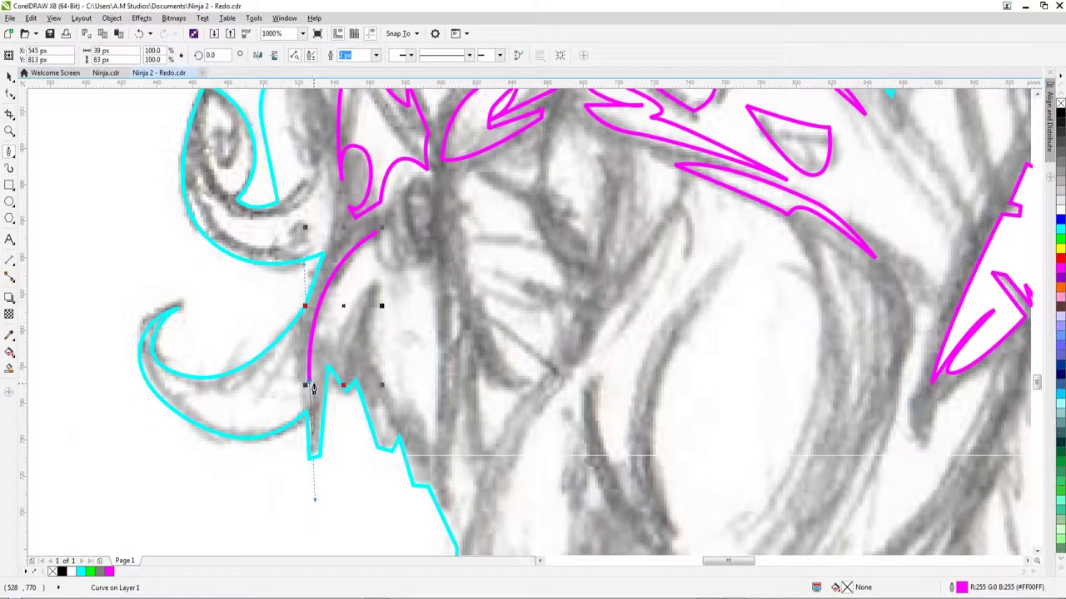
drag(377, 285, 370, 356)
click(400, 412)
click(409, 392)
click(431, 455)
click(436, 264)
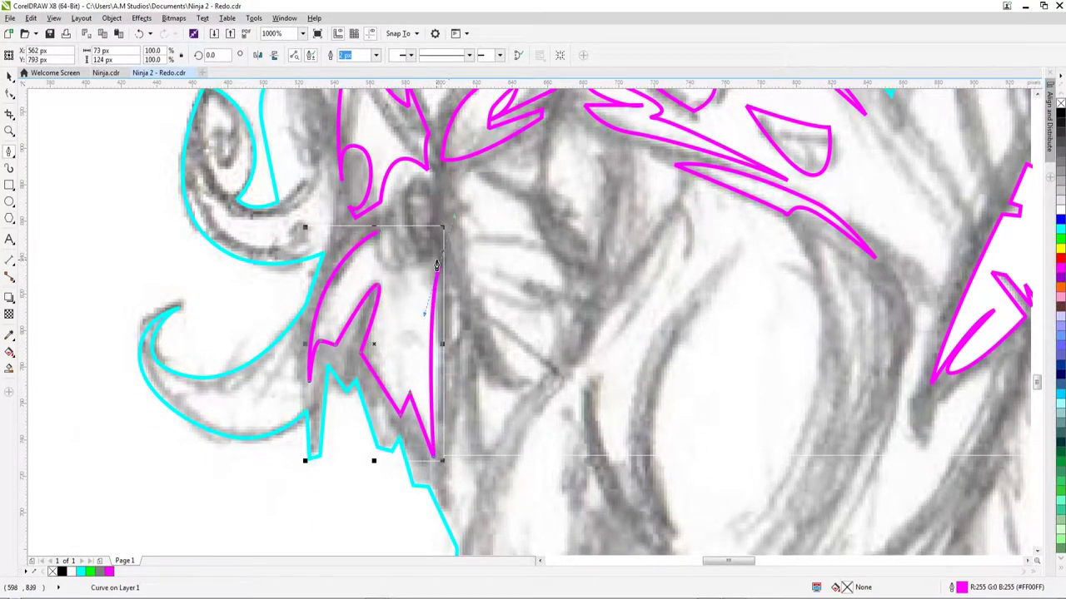
drag(372, 301, 372, 301)
Trace and close the broad shield-shaped petal outline next to the flower's centre, about 109 by 128 px
scroll(372, 301, up, 1)
scroll(372, 301, right, 2)
click(370, 213)
drag(371, 252, 389, 252)
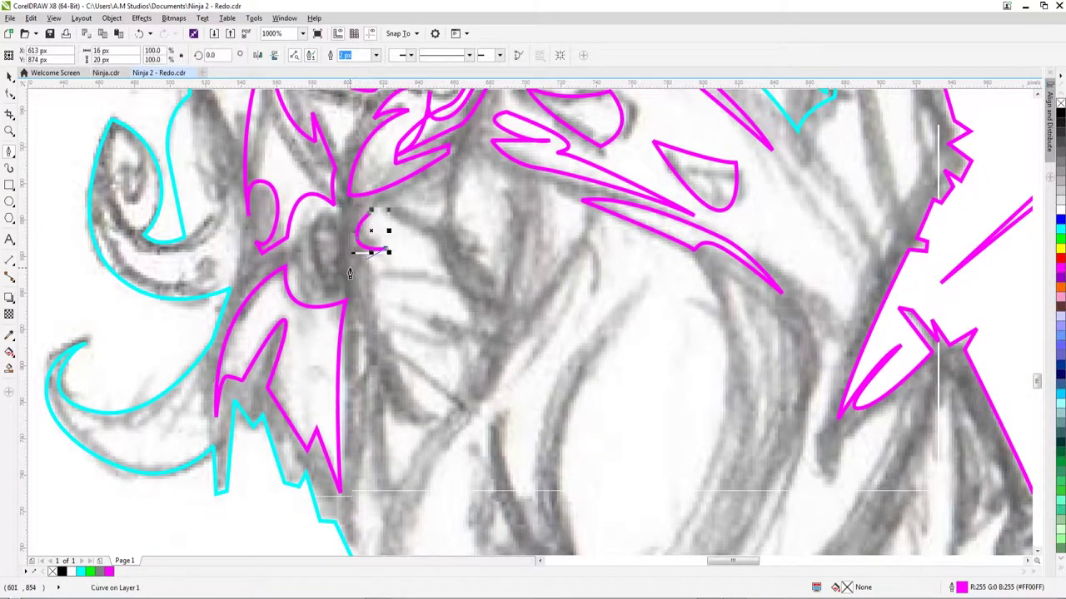
scroll(424, 422, down, 2)
click(410, 293)
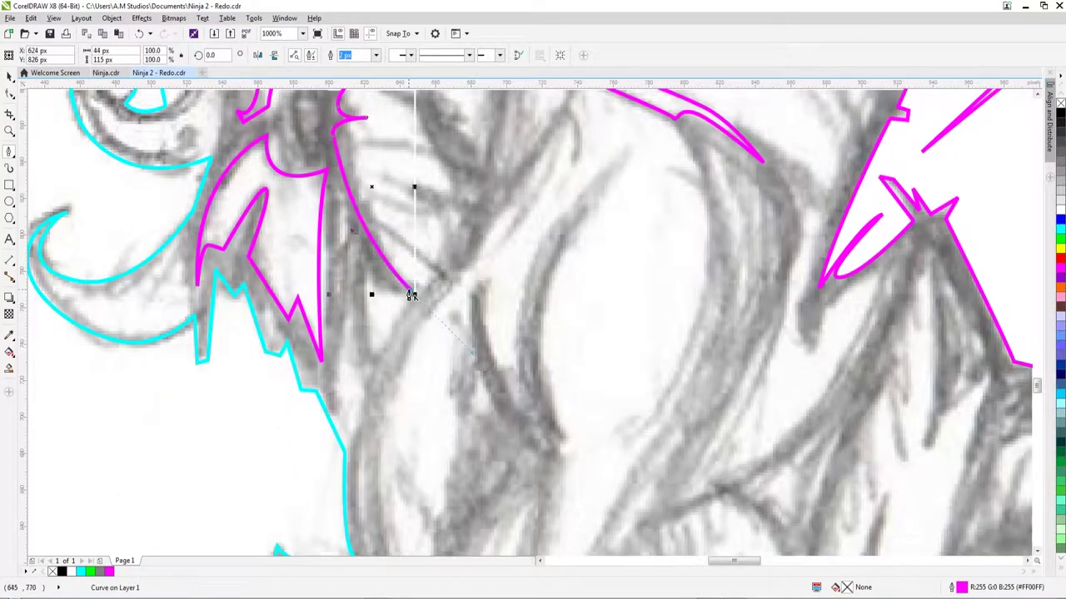
scroll(456, 244, up, 1)
click(539, 227)
click(539, 147)
click(363, 149)
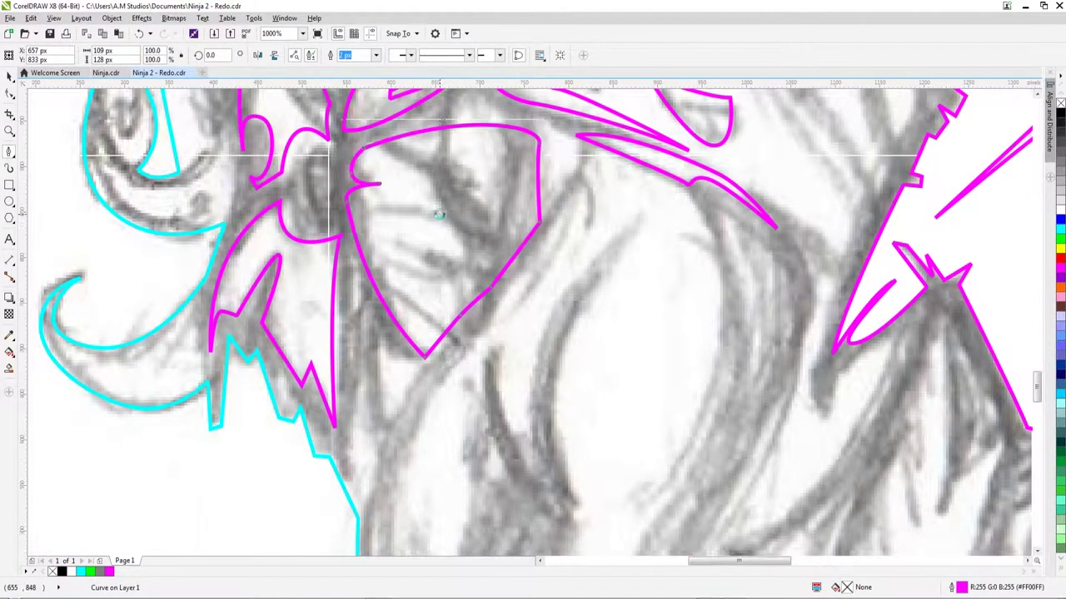
Trace the outer edge of a long curved leaf highlight beneath the shield-shaped petal, down to its lower tip
scroll(442, 113, down, 1)
scroll(466, 305, up, 2)
click(397, 328)
click(400, 292)
click(292, 427)
click(294, 450)
scroll(257, 466, down, 1)
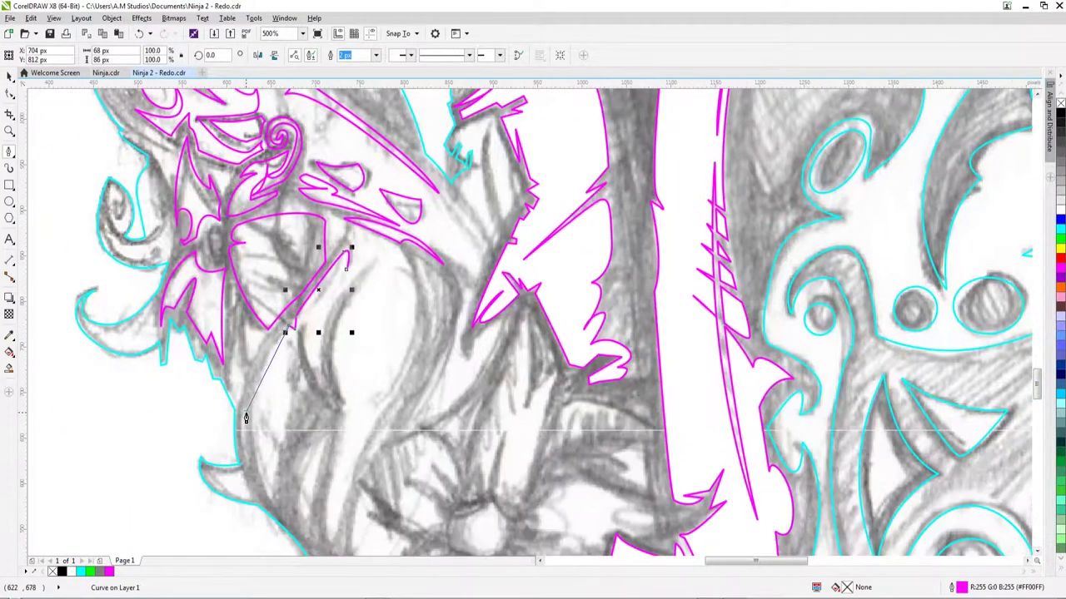
drag(271, 504, 285, 443)
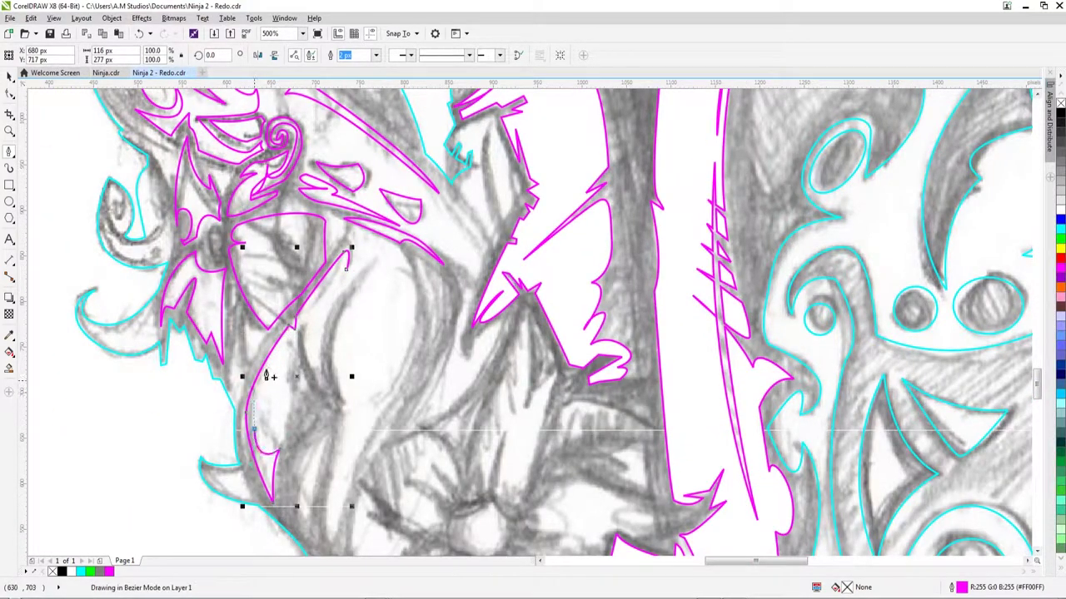
Trace the inner prongs of the long curved leaf highlight and close the shape, about 153 by 279 px
scroll(285, 363, up, 1)
drag(342, 447, 401, 504)
drag(359, 414, 328, 227)
click(392, 182)
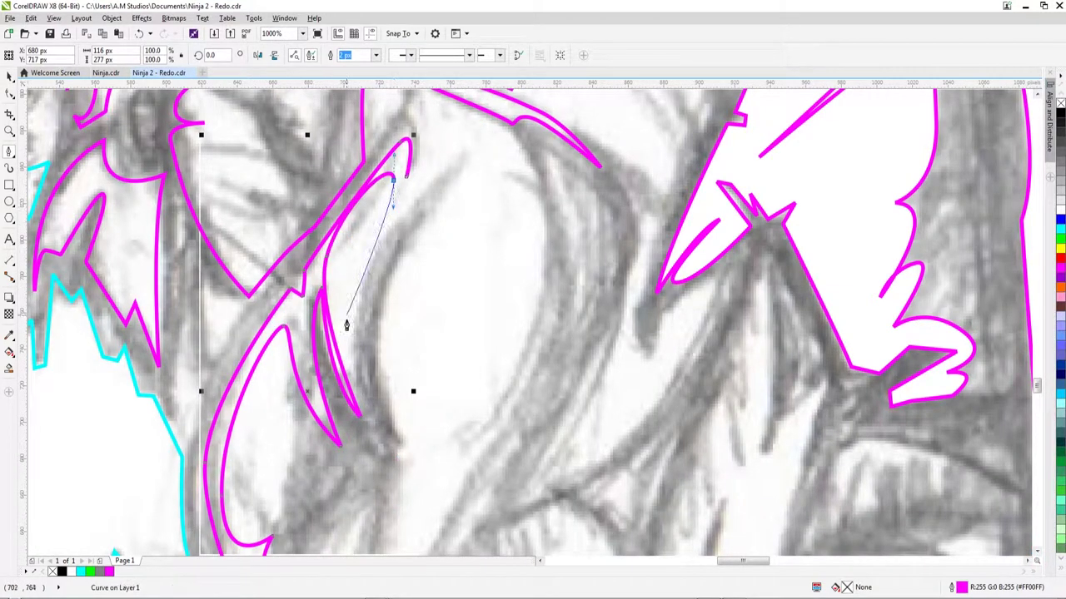
drag(353, 366, 369, 441)
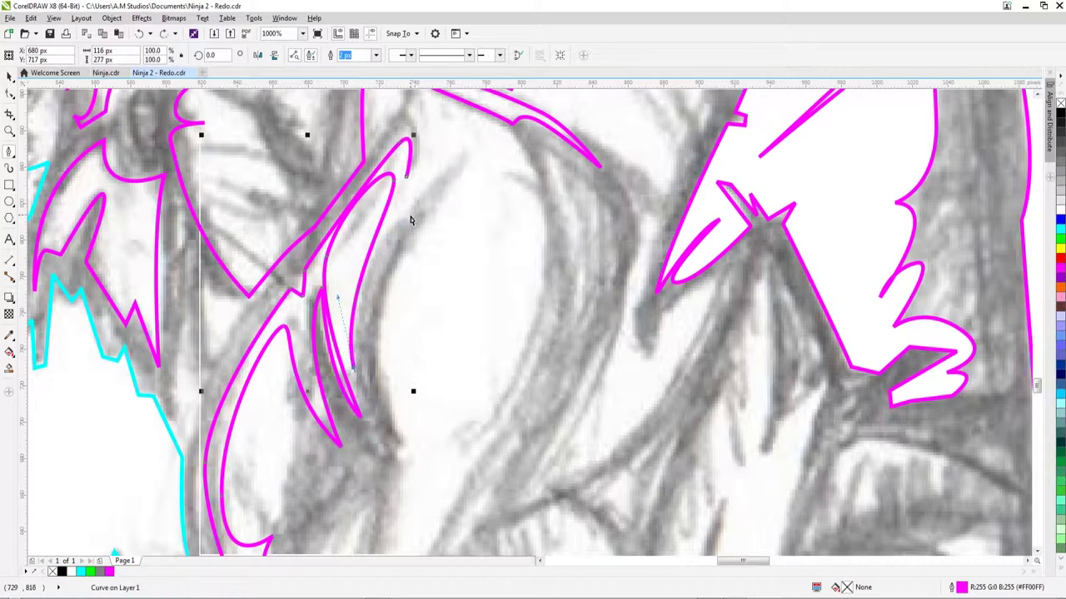
scroll(375, 166, down, 2)
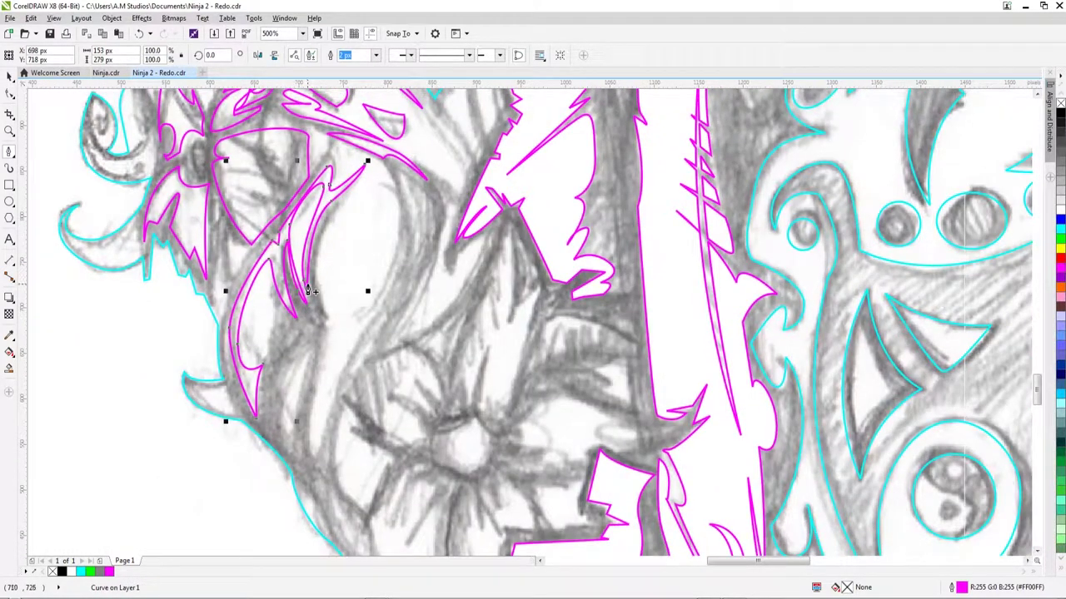
Trace and close the curling leaf highlight with its hooked inner edge and long lower tail, about 105 by 320 px
click(320, 263)
drag(346, 332, 326, 331)
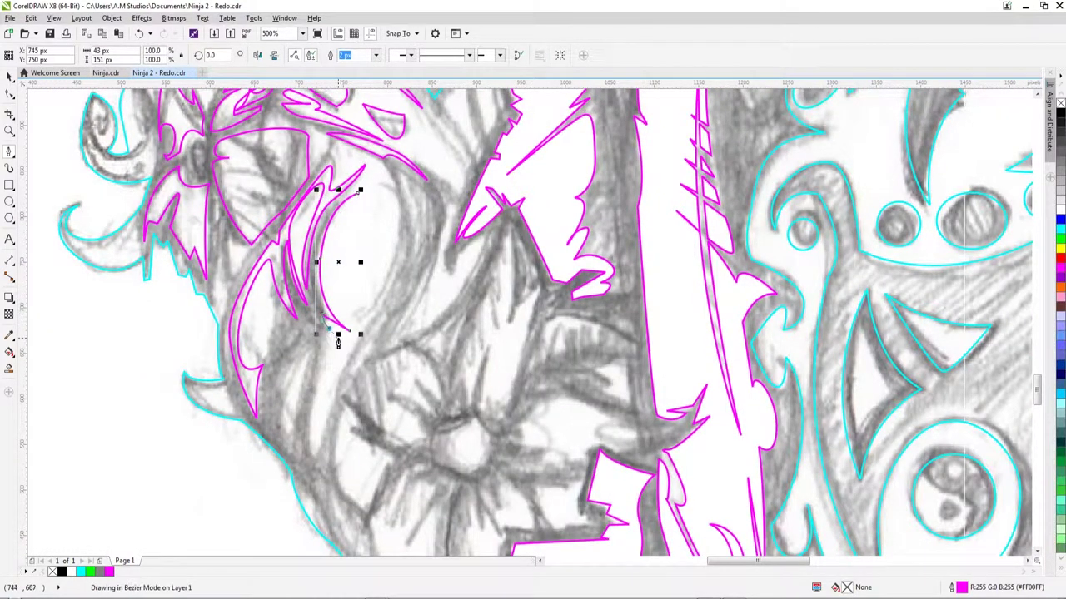
scroll(313, 349, down, 2)
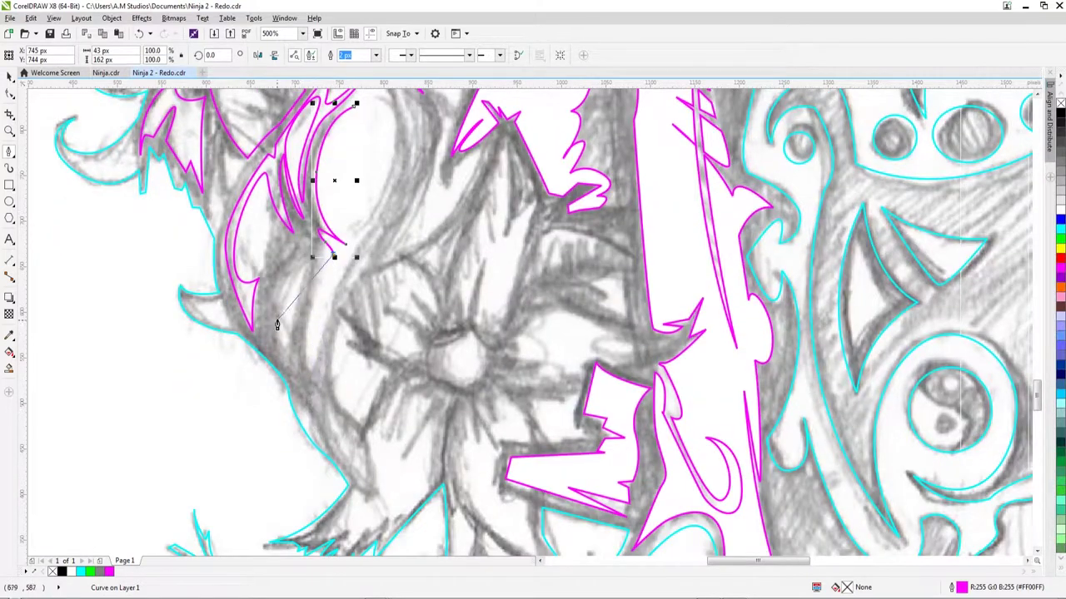
click(306, 389)
drag(342, 266, 386, 213)
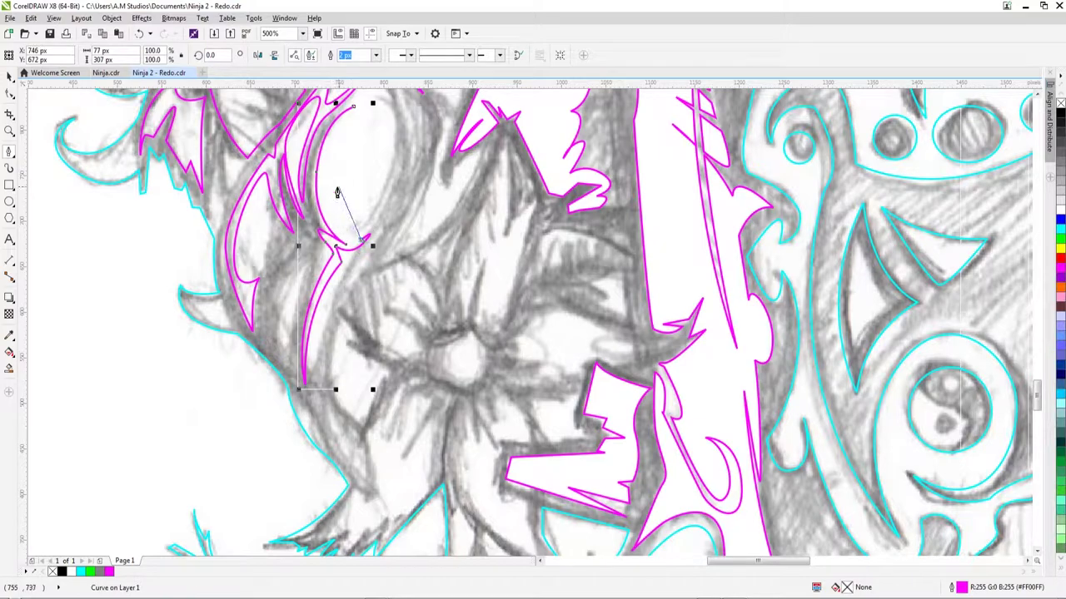
drag(368, 155, 368, 176)
scroll(370, 251, up, 3)
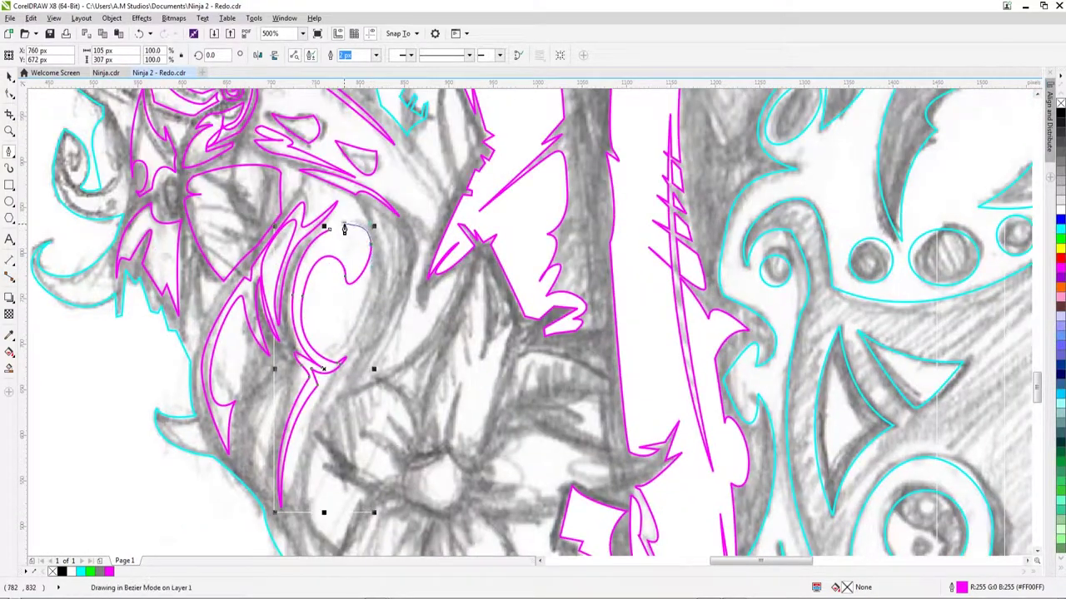
scroll(352, 226, up, 2)
Trace and close the pointed, notched leaf highlight between the curling leaf and the tall petal, about 105 by 94 px
scroll(316, 240, down, 3)
scroll(369, 416, up, 3)
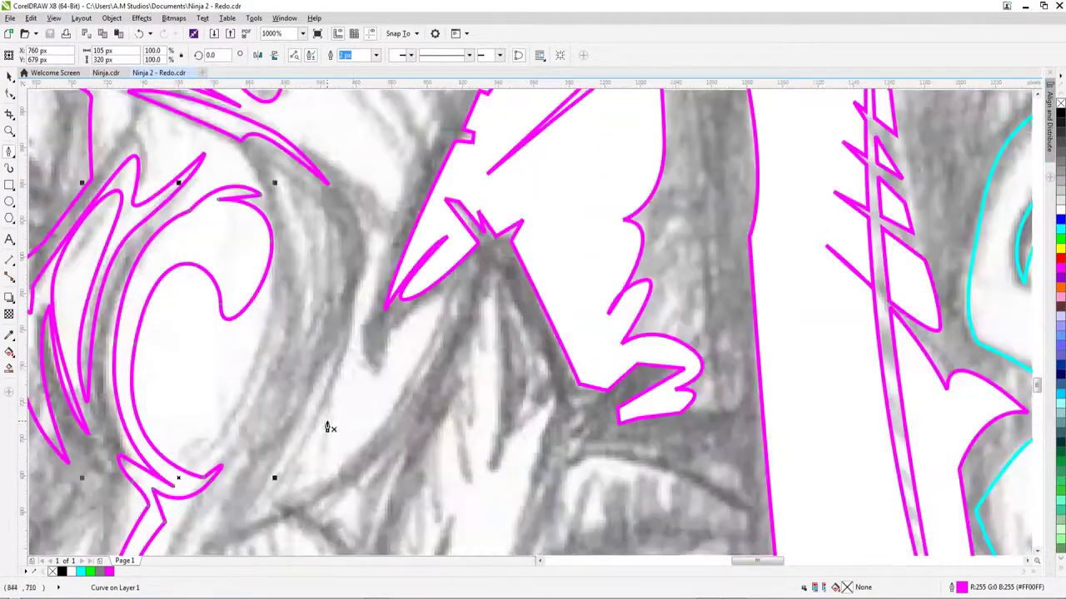
click(342, 374)
click(241, 518)
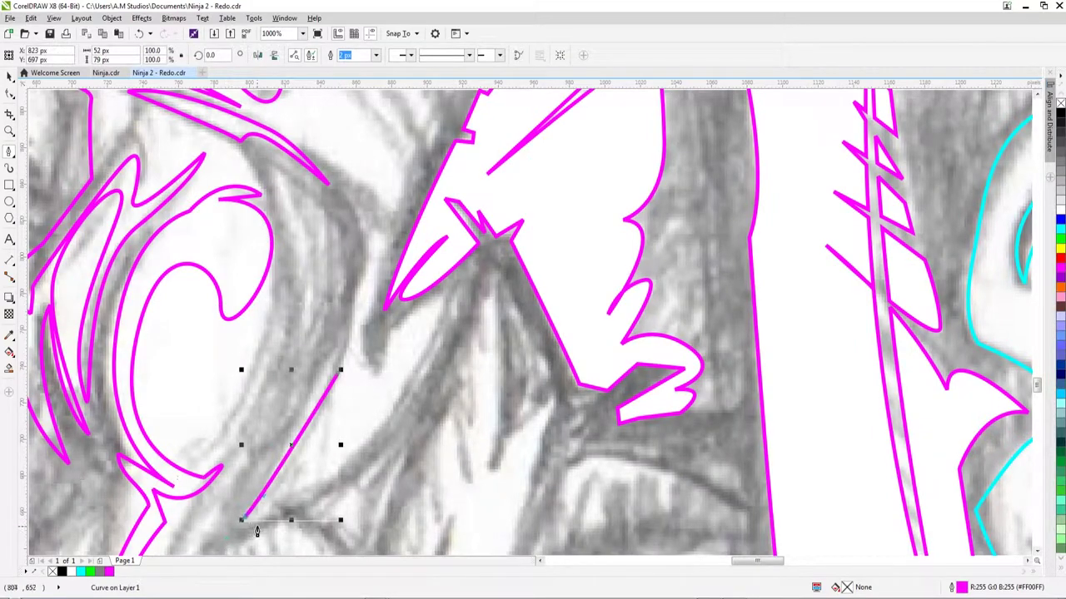
drag(432, 341, 432, 351)
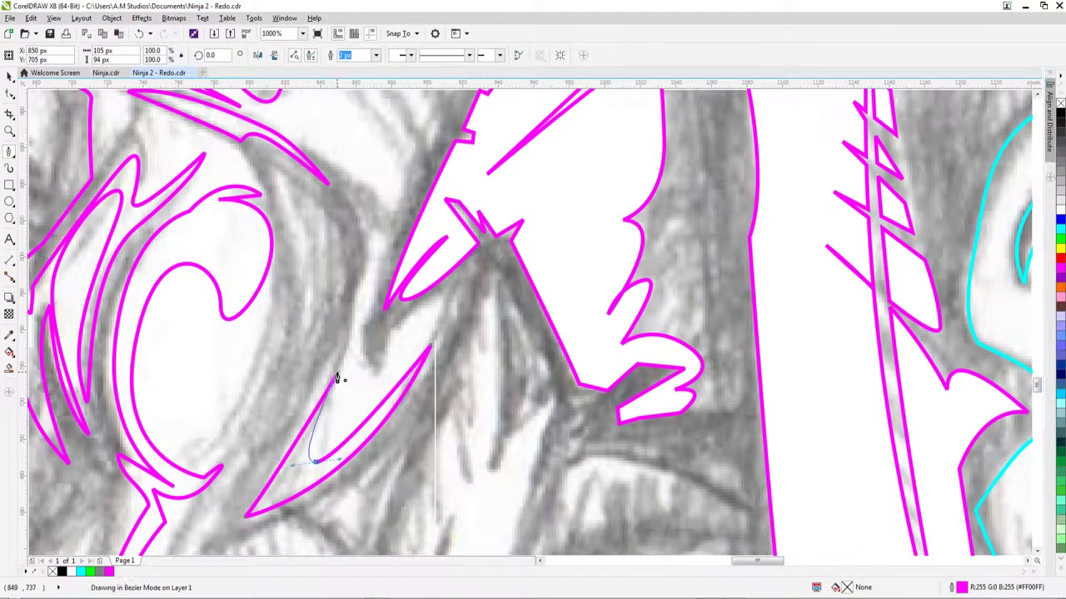
scroll(340, 375, down, 4)
scroll(355, 331, down, 3)
key(ctrl+a)
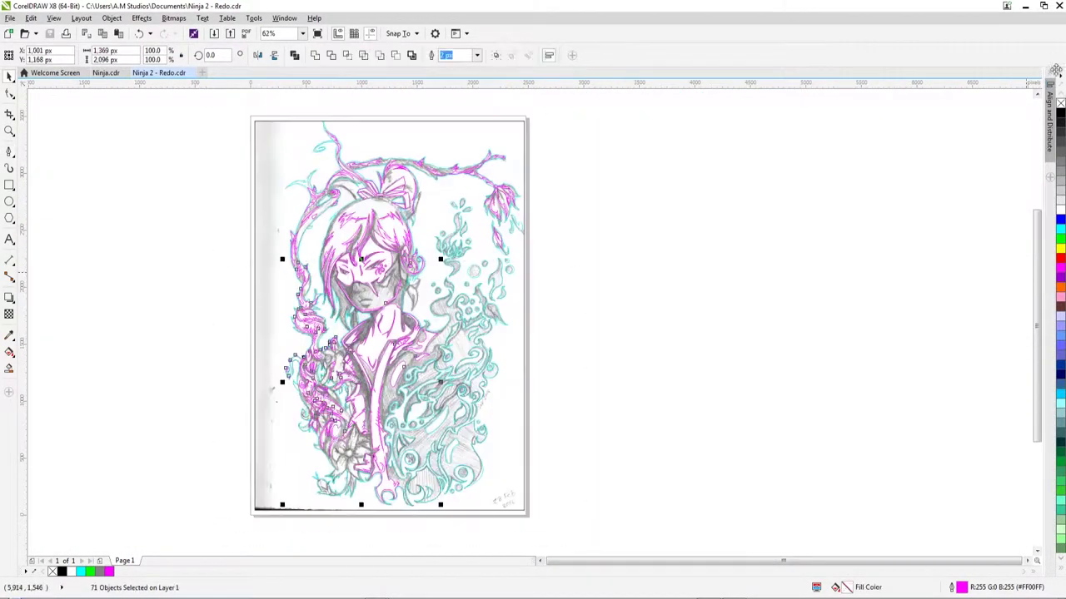
click(674, 437)
Trace and close the jagged upper-left petal highlight of the lower flower, about 85 by 107 px, with prongs towards its centre
scroll(356, 441, up, 2)
scroll(356, 441, up, 4)
click(340, 391)
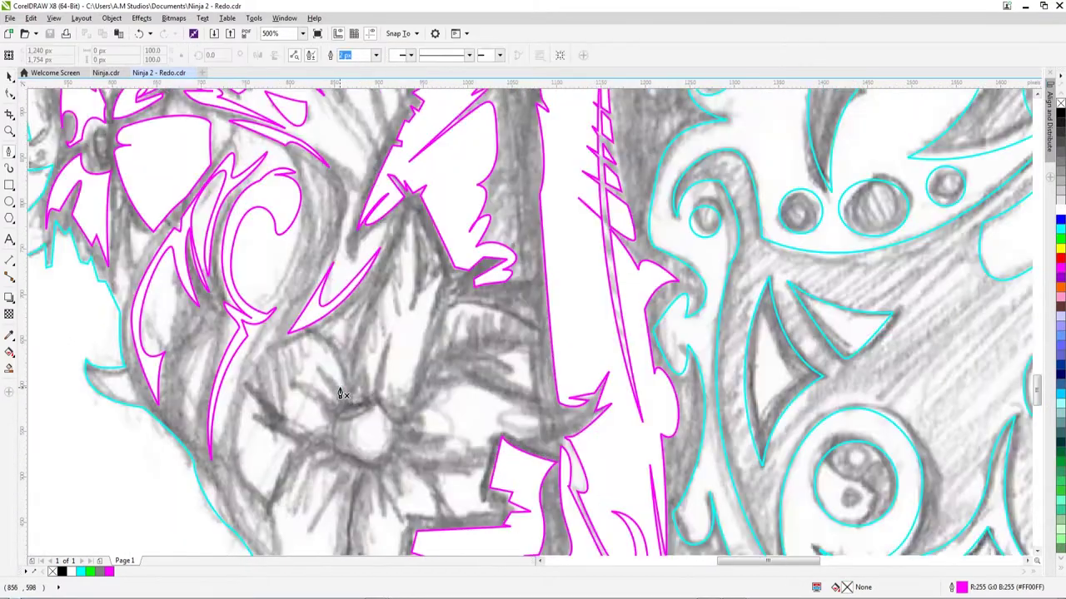
drag(307, 340, 313, 350)
drag(275, 395, 348, 422)
scroll(304, 427, up, 2)
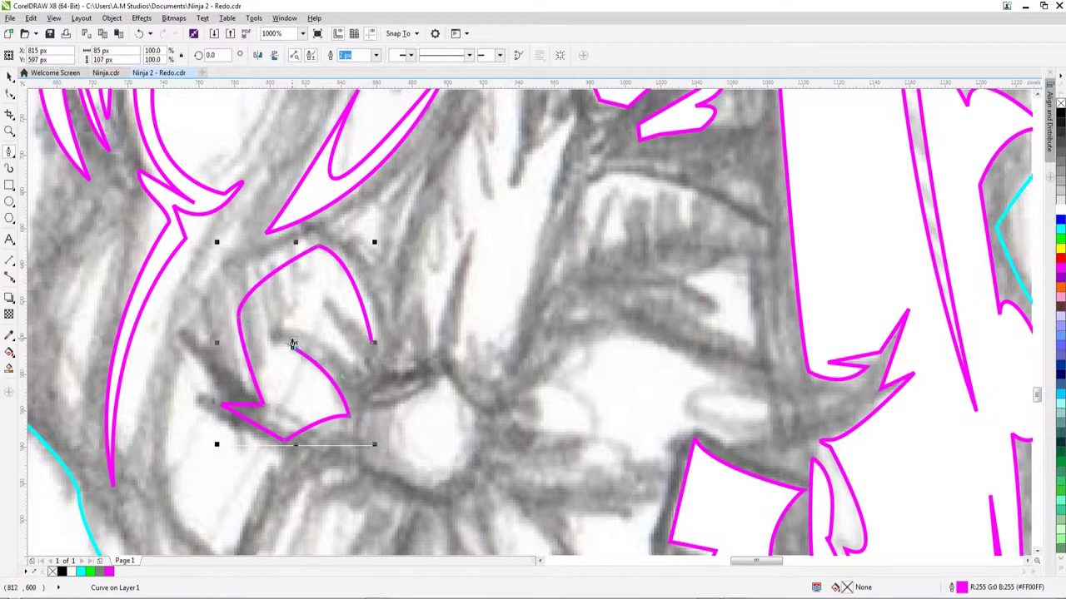
click(361, 383)
click(329, 306)
click(370, 339)
scroll(374, 326, up, 2)
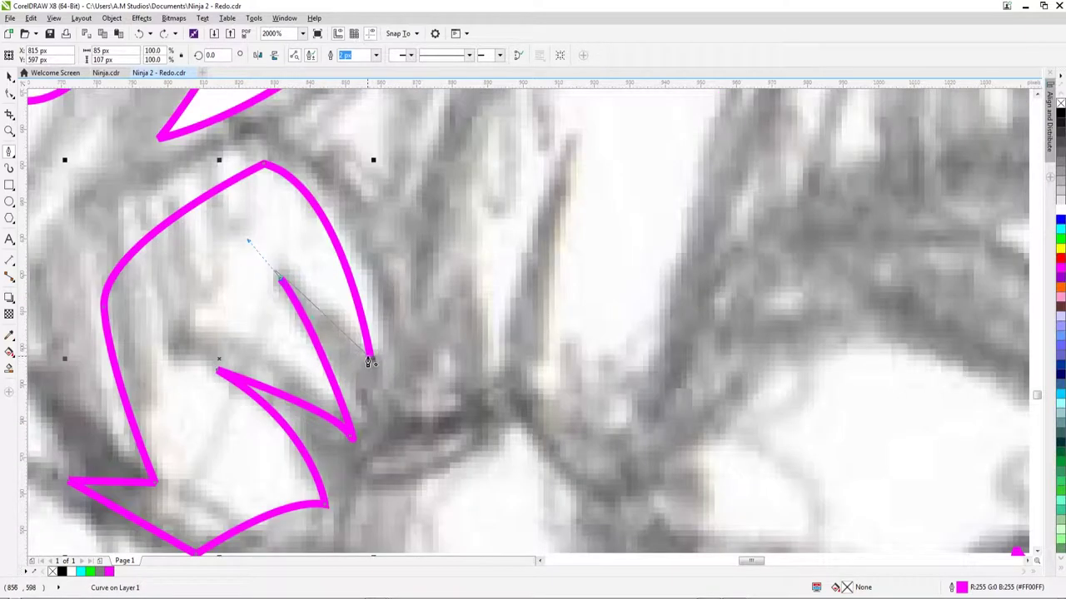
Trace and close the tall upright petal highlight above the lower flower's centre, about 98 by 158 px, with notched ends
scroll(335, 289, down, 2)
drag(399, 175, 281, 309)
scroll(281, 310, down, 2)
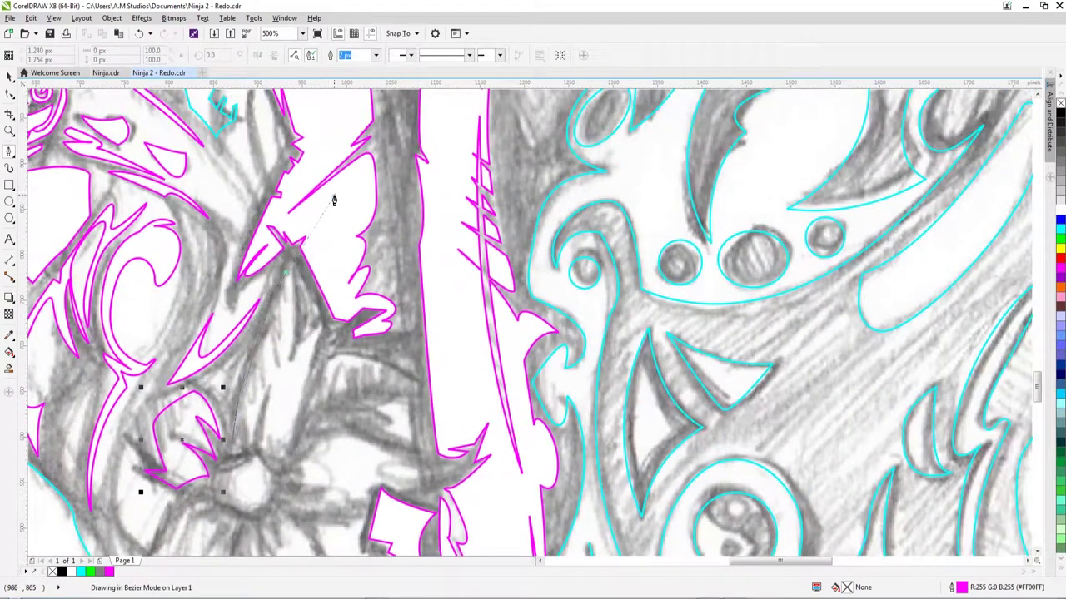
click(272, 327)
drag(295, 359, 289, 376)
click(310, 356)
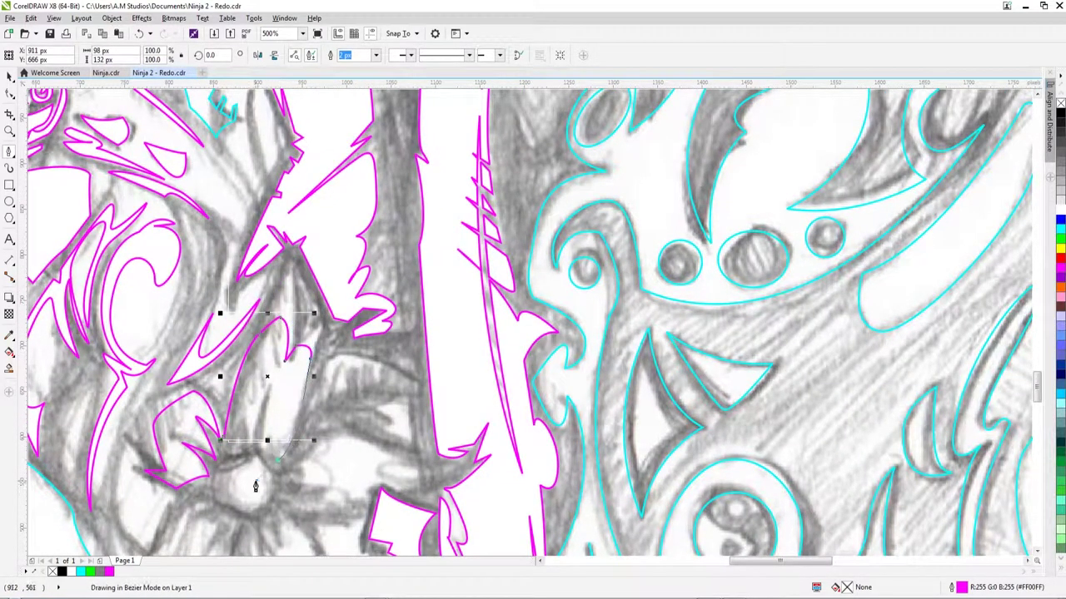
drag(278, 460, 266, 432)
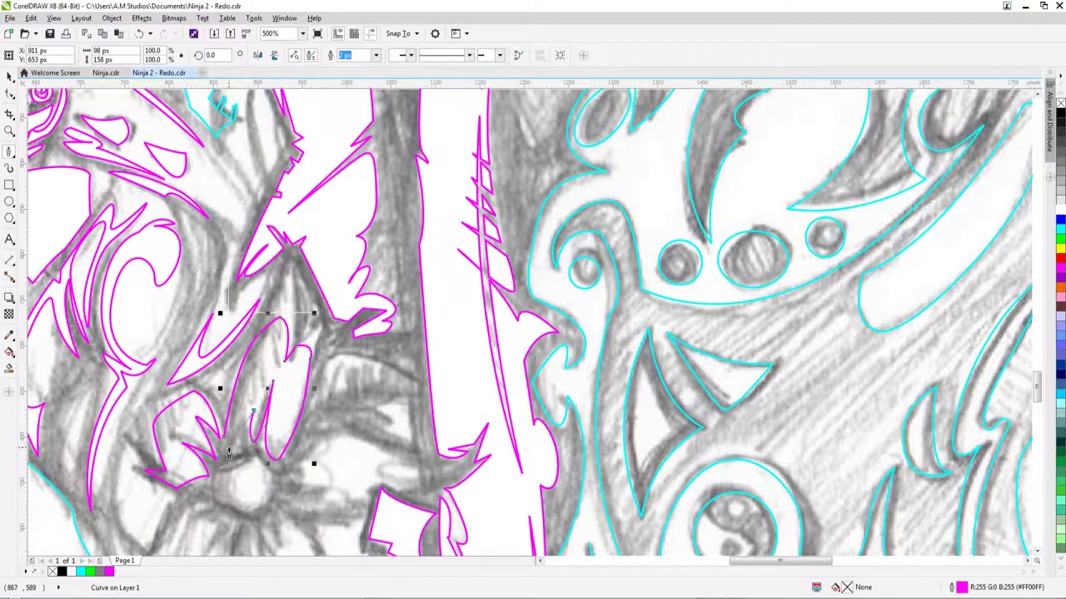
Trace and close the small pointed leaf highlight between the tall petal and the robe's edge
scroll(233, 462, down, 2)
scroll(308, 341, up, 5)
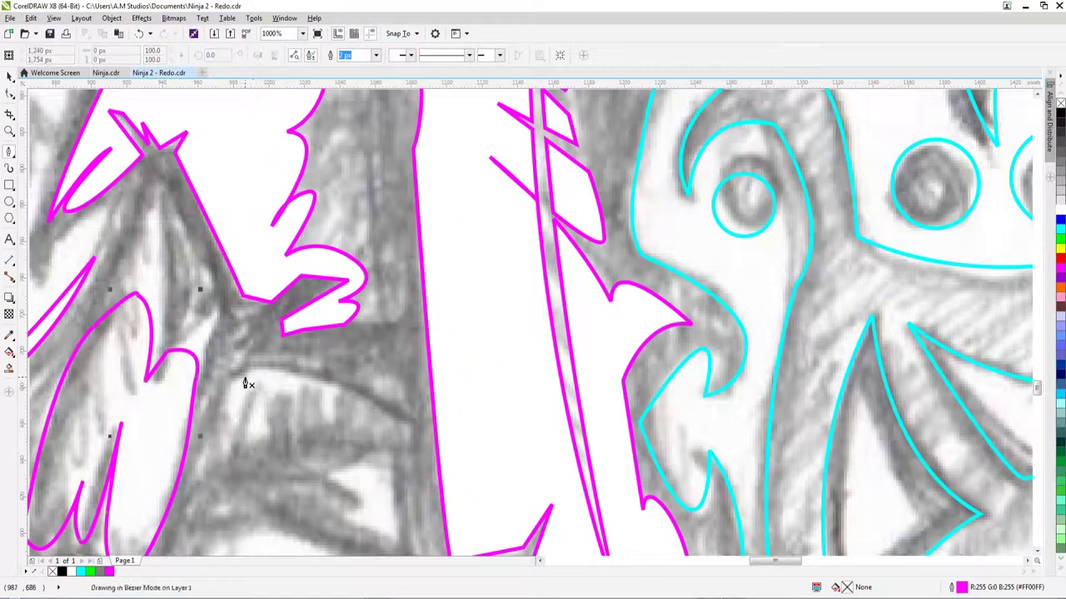
drag(413, 437, 393, 423)
drag(242, 383, 250, 380)
Trace and close the broad petal highlight reaching from the lower flower's centre to the robe's edge, about 200 by 93 px
scroll(250, 381, down, 2)
scroll(277, 360, up, 2)
click(259, 346)
click(314, 352)
click(266, 366)
click(337, 381)
click(282, 403)
drag(420, 409, 419, 388)
click(617, 350)
click(466, 304)
click(297, 291)
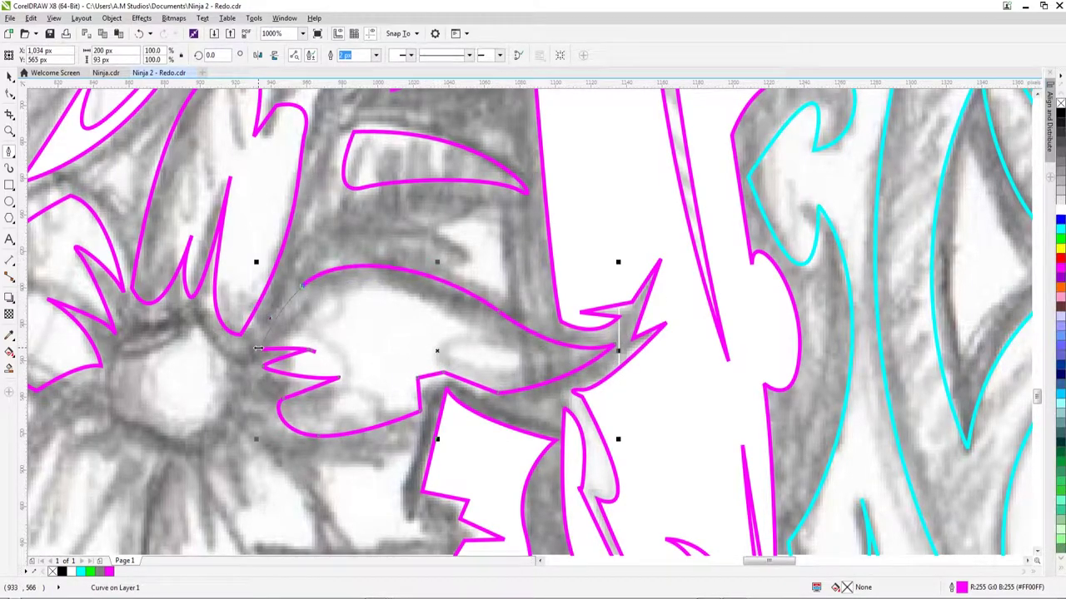
click(260, 346)
Trace the outer edge of the flower's large lower-left petal, down to its pointed lower tip and first prong
scroll(310, 371, down, 2)
scroll(309, 372, up, 2)
click(297, 364)
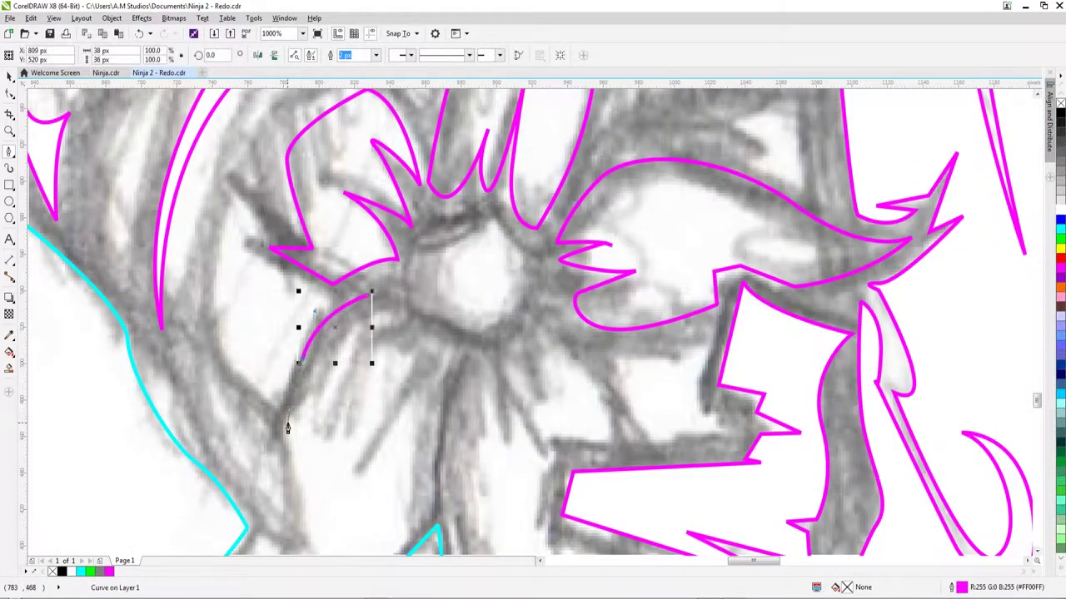
scroll(286, 428, down, 2)
drag(327, 383, 338, 408)
scroll(293, 393, up, 2)
click(308, 366)
drag(206, 480, 236, 487)
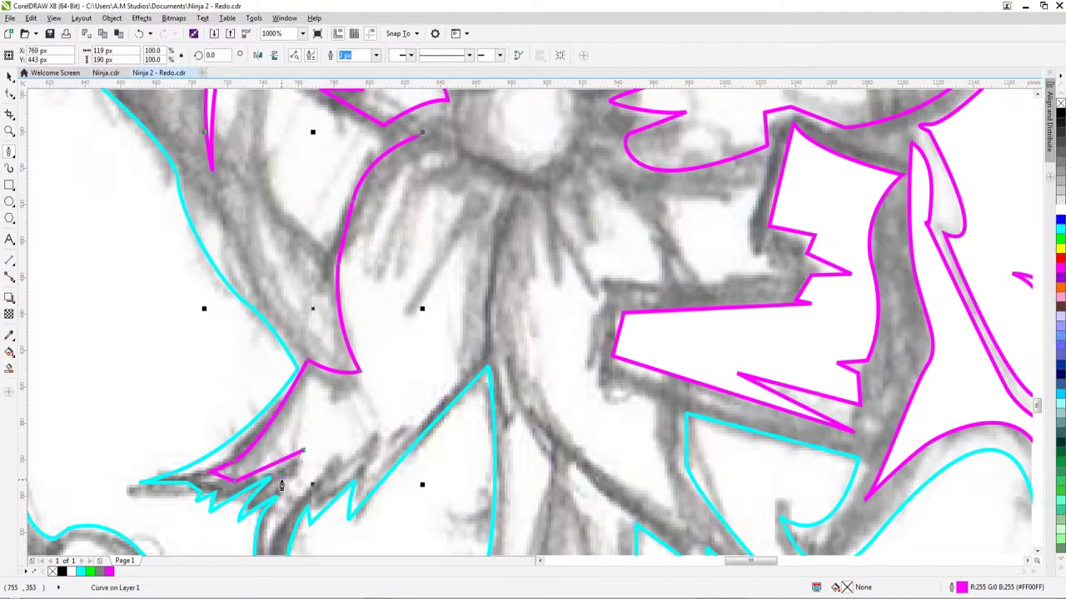
Trace the large lower-left petal's jagged fringe, inner edge and upper prongs, and close the shape, about 168 by 232 px
scroll(288, 498, down, 2)
click(266, 405)
drag(386, 273, 383, 276)
click(467, 193)
scroll(441, 241, up, 3)
drag(439, 260, 426, 267)
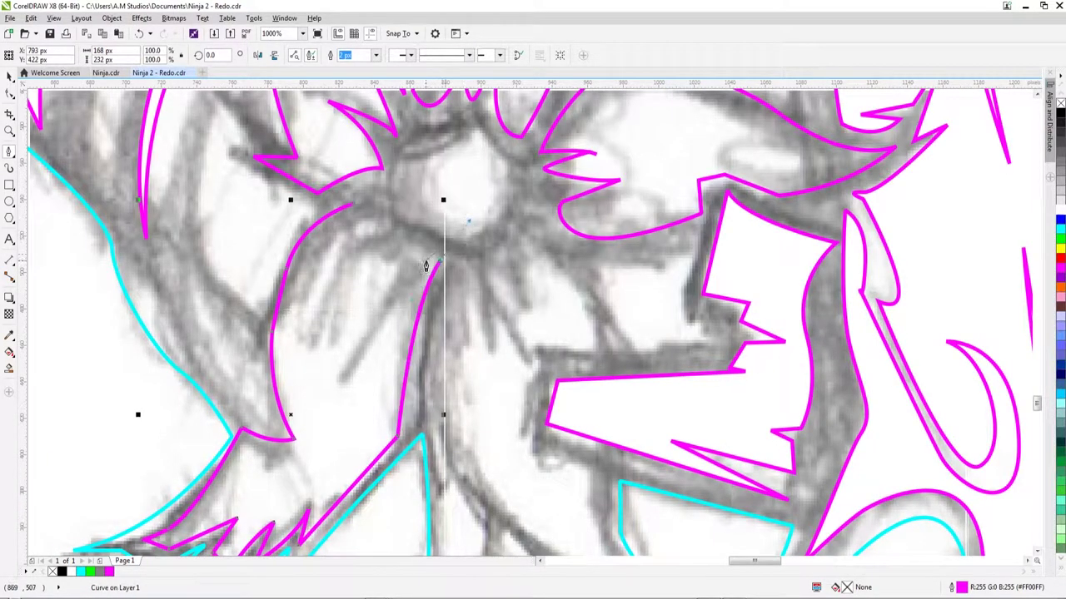
click(346, 386)
drag(312, 350, 311, 268)
Trace the long curved edge and lower tip of the petal below the flower's centre, beside the white sleeve shape
scroll(452, 317, down, 3)
scroll(293, 364, up, 3)
click(277, 277)
drag(276, 396, 301, 493)
scroll(301, 493, down, 2)
click(412, 452)
drag(380, 326, 385, 267)
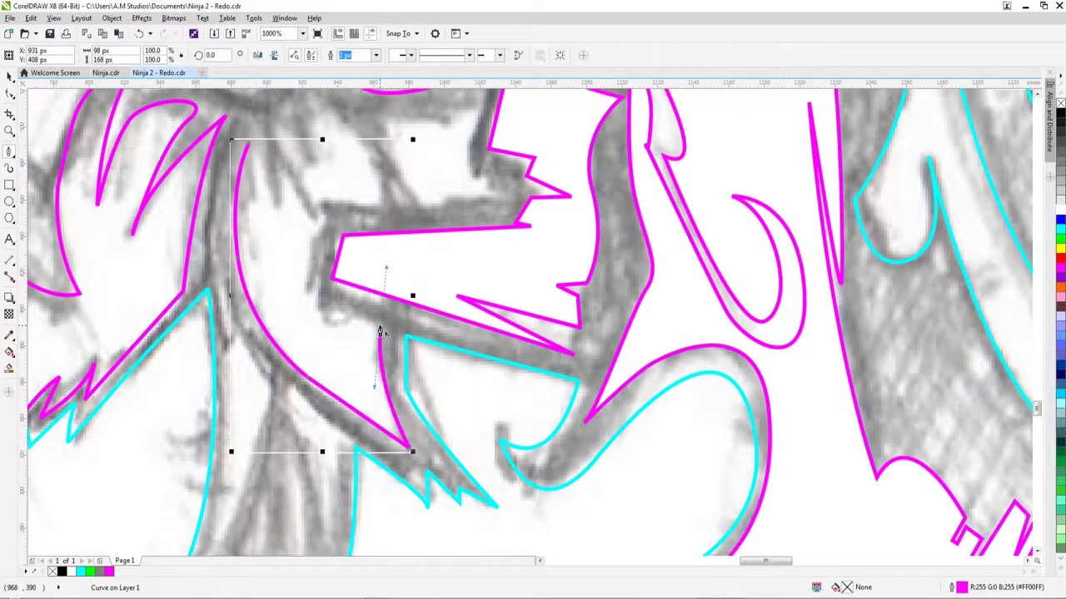
Trace that petal's notched side around the sleeve shape and its upper prongs, and close it, about 98 by 195 px
click(376, 209)
scroll(376, 209, down, 3)
scroll(357, 290, up, 3)
drag(357, 291, 359, 297)
click(309, 309)
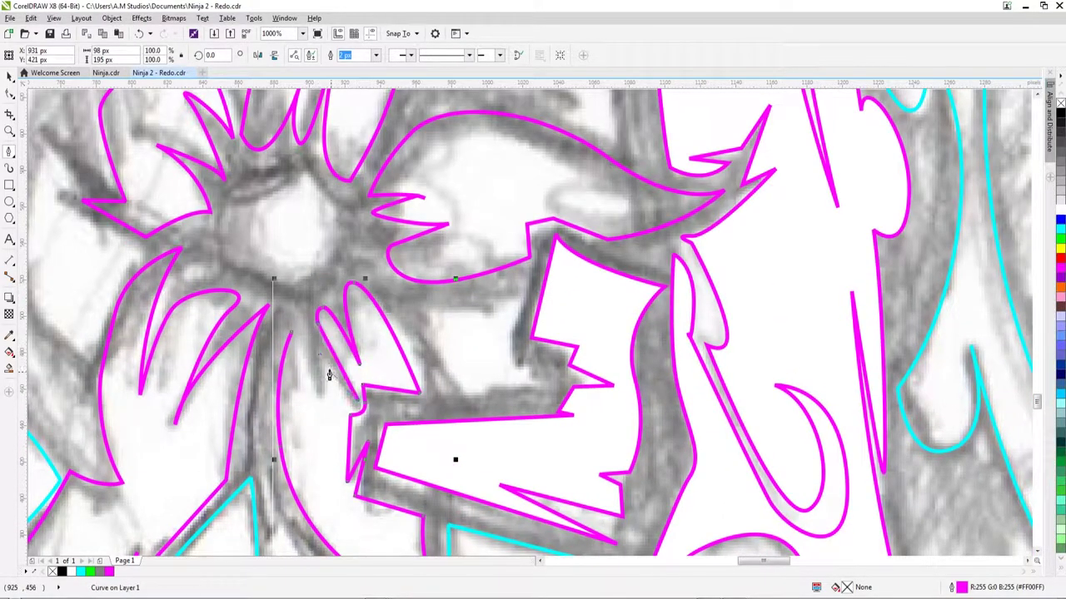
Trace and close the small petal highlight between the flower's centre and the block-shaped sleeve highlight, about 59 by 55 px
scroll(306, 300, down, 3)
scroll(318, 291, up, 3)
click(422, 333)
drag(442, 428, 503, 415)
click(510, 332)
click(429, 331)
Trace and close the slender curved stem highlight beneath the lower flower, about 79 by 176 px
scroll(436, 329, down, 3)
scroll(437, 329, up, 4)
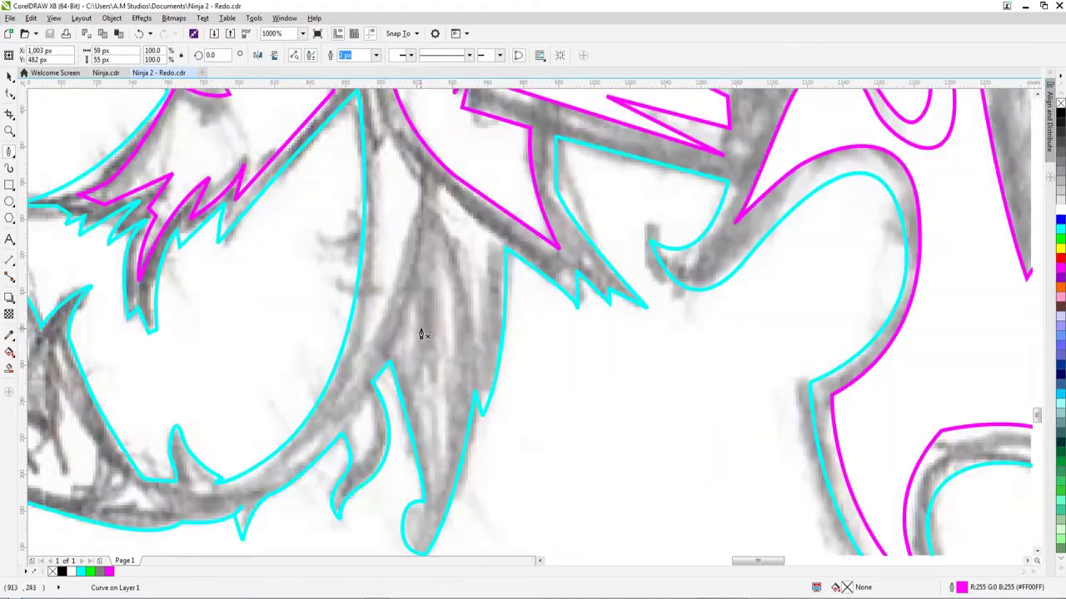
click(376, 167)
drag(290, 471, 173, 540)
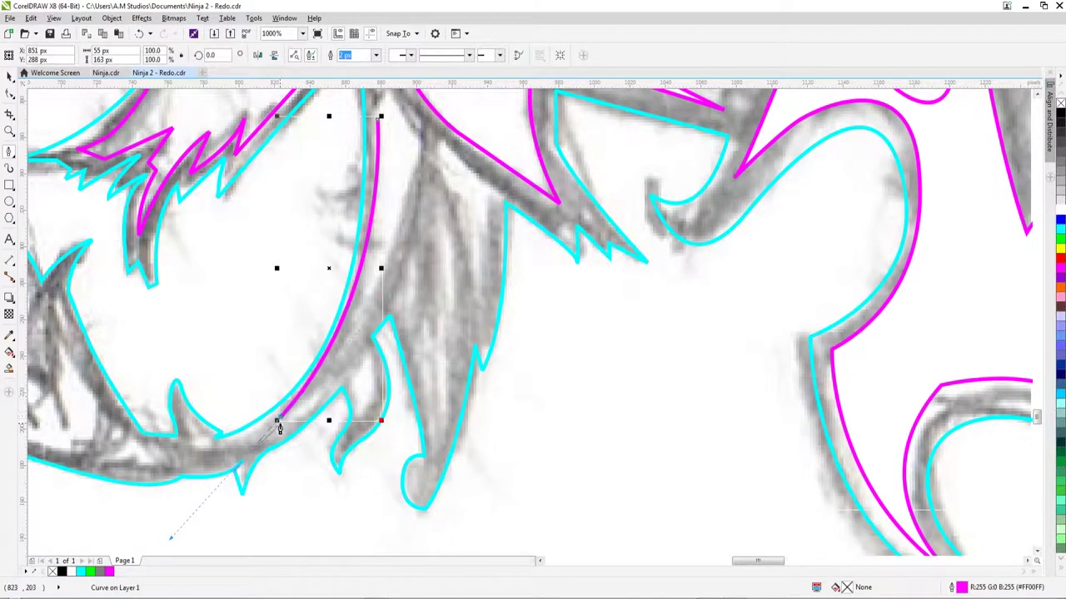
click(404, 269)
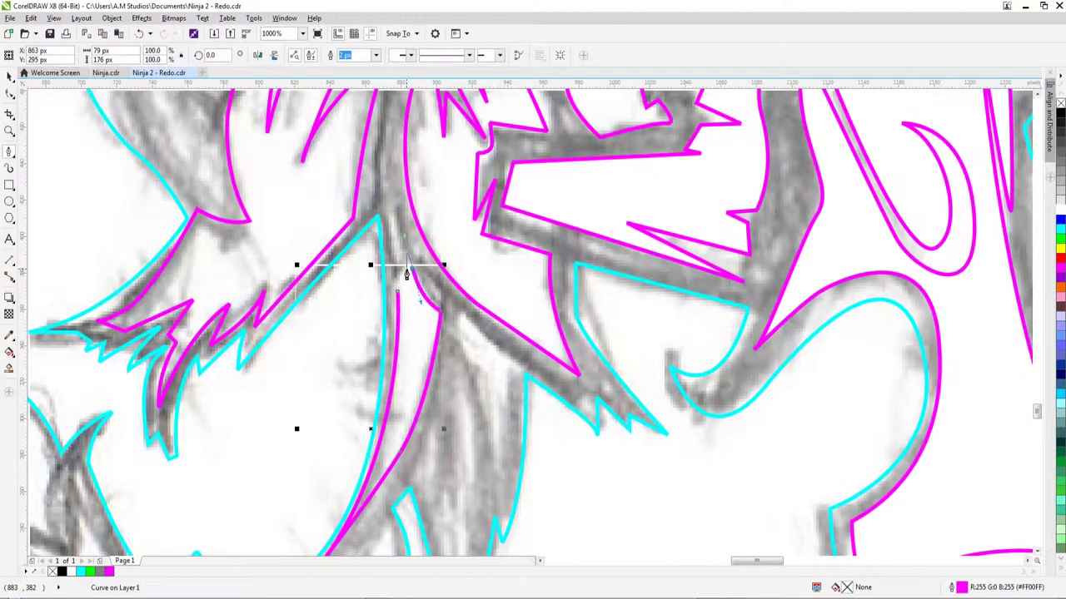
Trace and close the pronged sepal highlight at the base of the drooping bud, about 100 by 95 px
scroll(392, 333, down, 6)
click(363, 429)
click(293, 412)
click(209, 401)
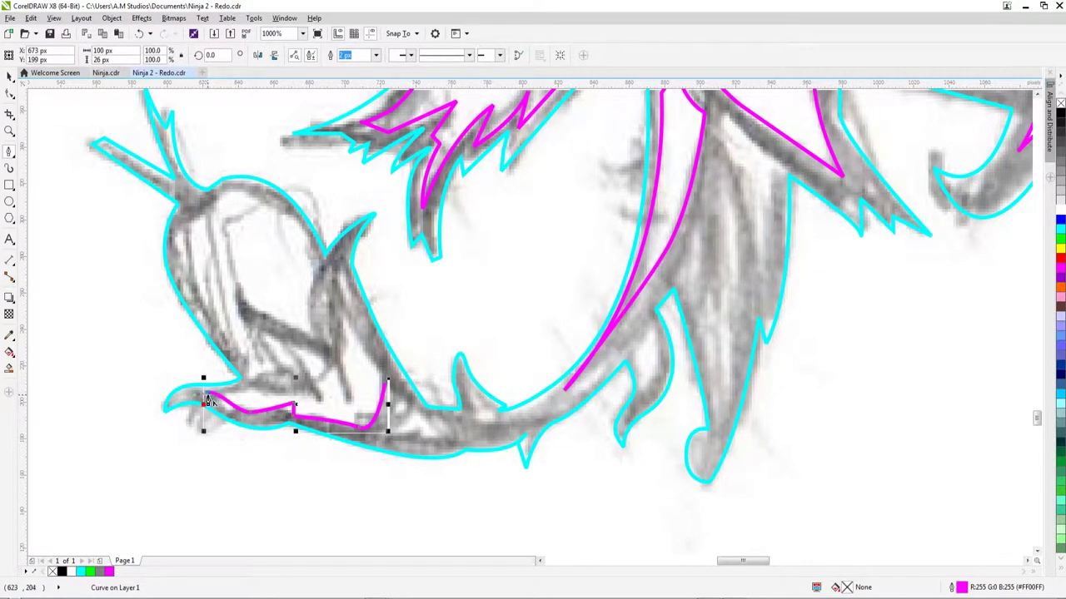
click(257, 310)
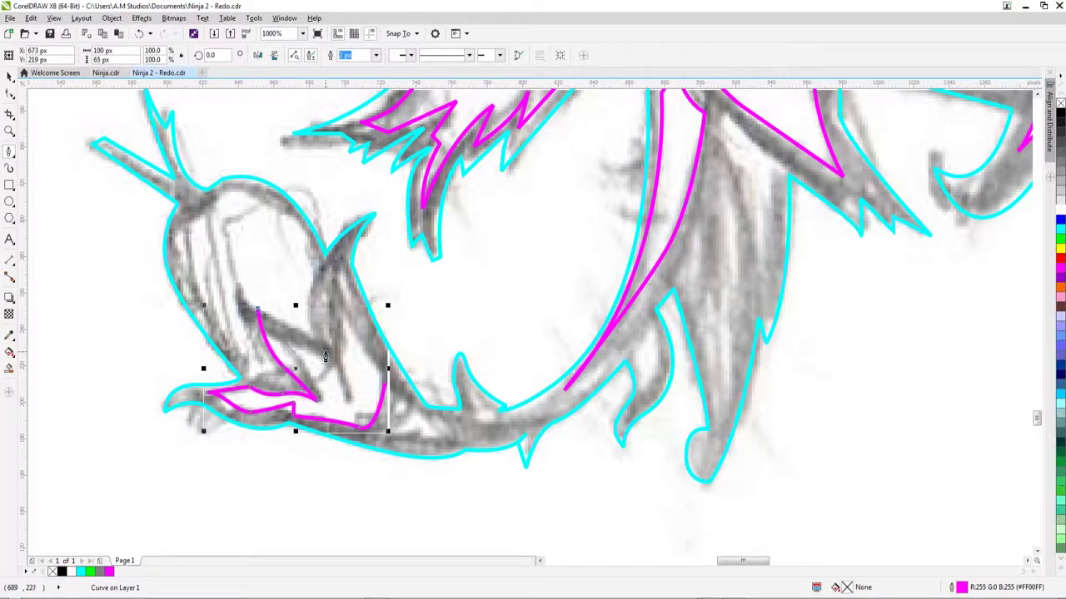
click(341, 385)
click(337, 259)
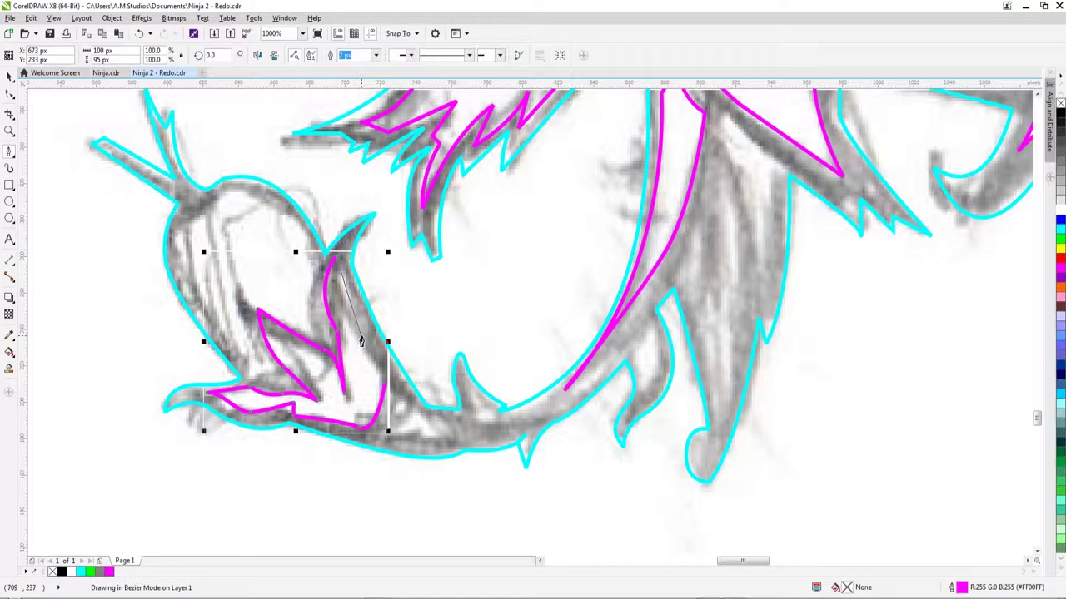
click(381, 430)
Trace and close the hooked highlight along the outer side and crown of the drooping bud, about 65 by 67 px
scroll(366, 416, down, 2)
scroll(238, 308, up, 2)
click(264, 380)
click(229, 323)
click(275, 268)
drag(283, 296, 283, 303)
click(343, 303)
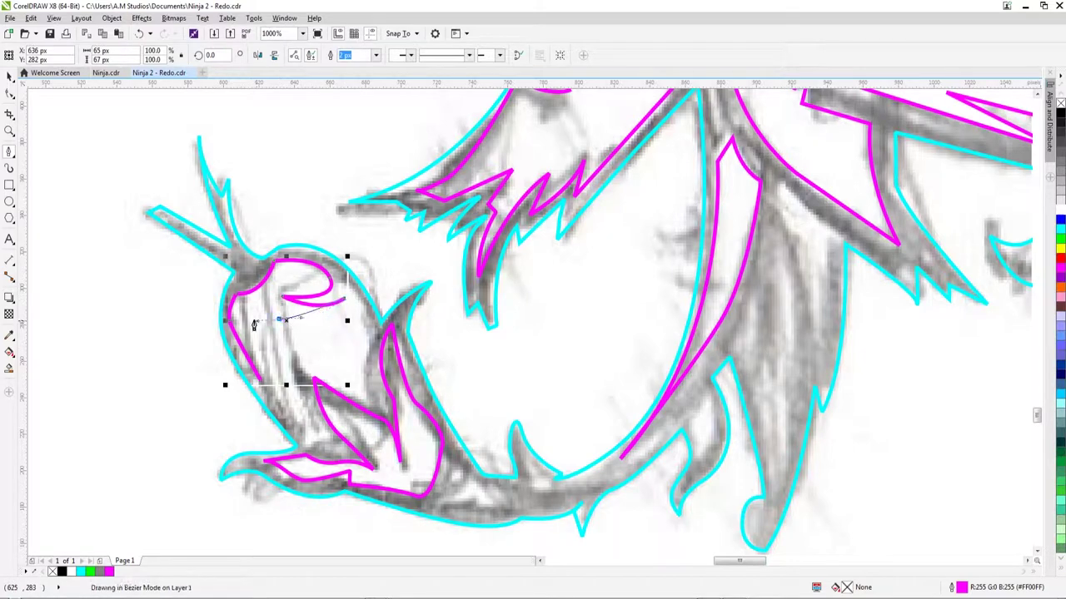
Trace and close a small irregular highlight on the stem just behind the bud, about 34 by 26 px
scroll(511, 433, down, 1)
scroll(209, 464, up, 1)
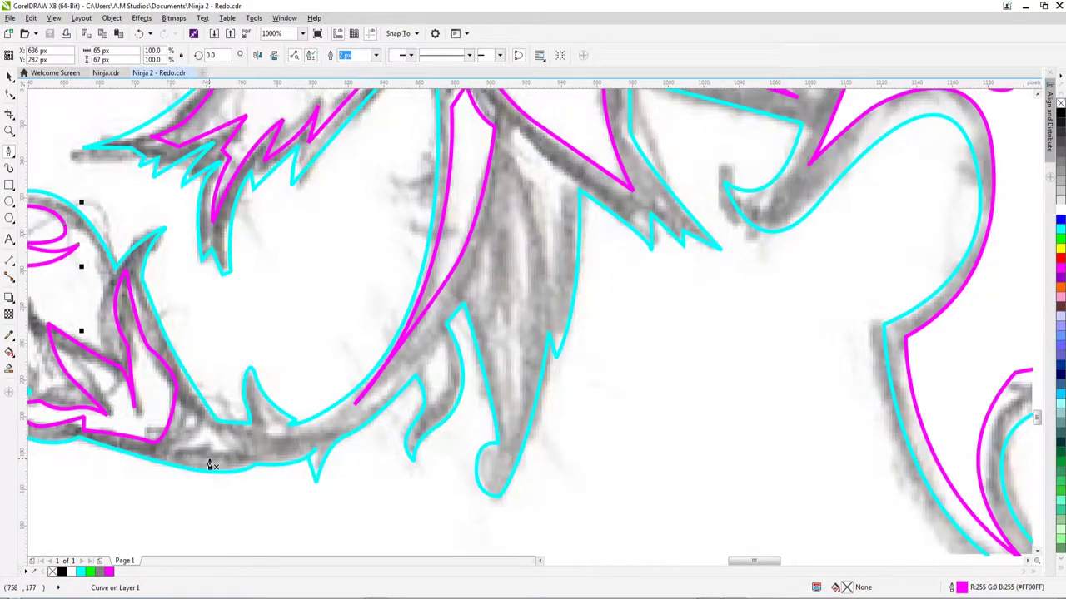
click(173, 435)
drag(226, 456, 234, 437)
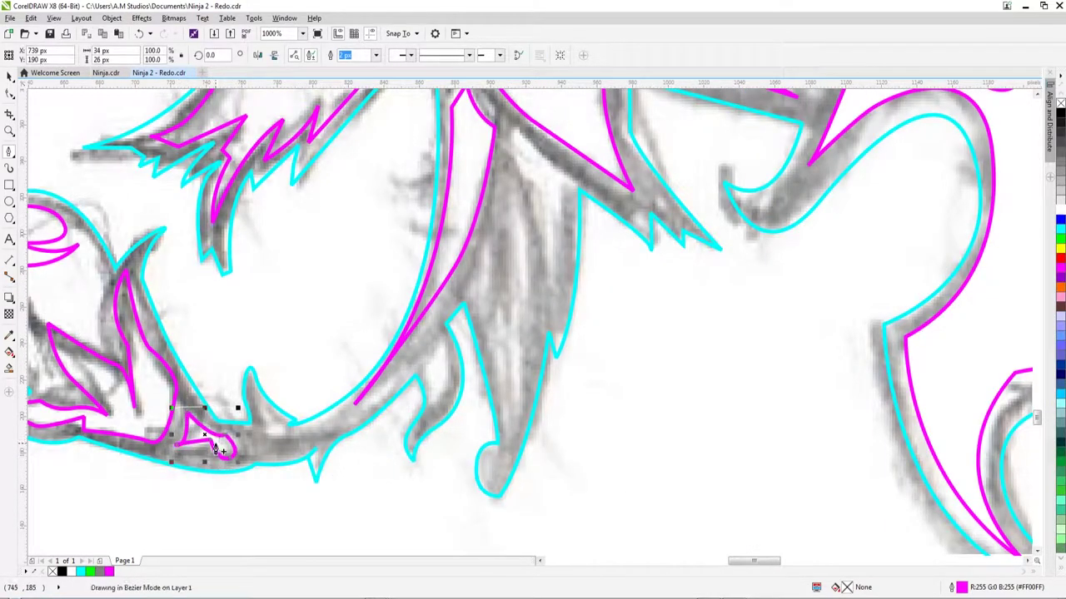
Select the traced outlines across the whole sketch and fill the artwork solid black, leaving the inner highlights open
scroll(410, 280, down, 4)
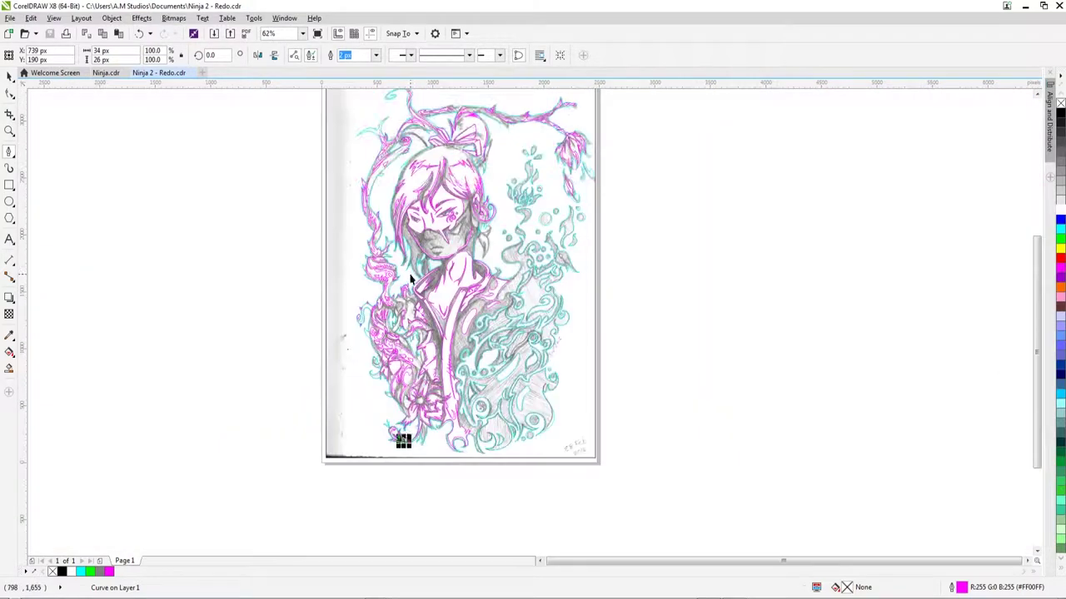
scroll(409, 280, down, 1)
key(space)
mouse_move(295, 148)
mouse_down()
mouse_move(595, 433)
mouse_move(467, 430)
mouse_up()
key(Escape)
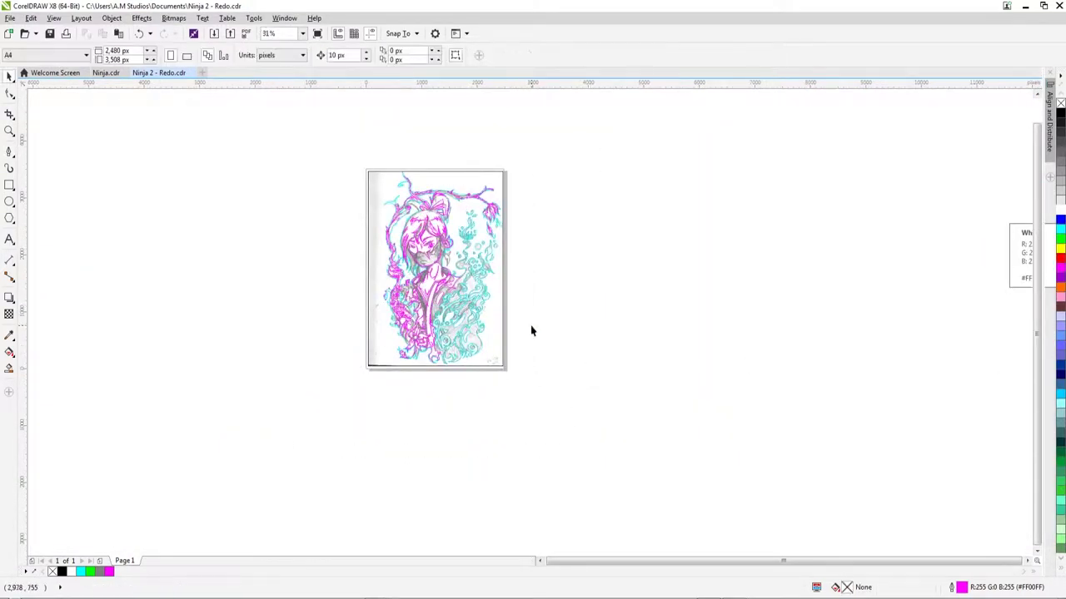
scroll(483, 322, up, 1)
scroll(229, 321, up, 1)
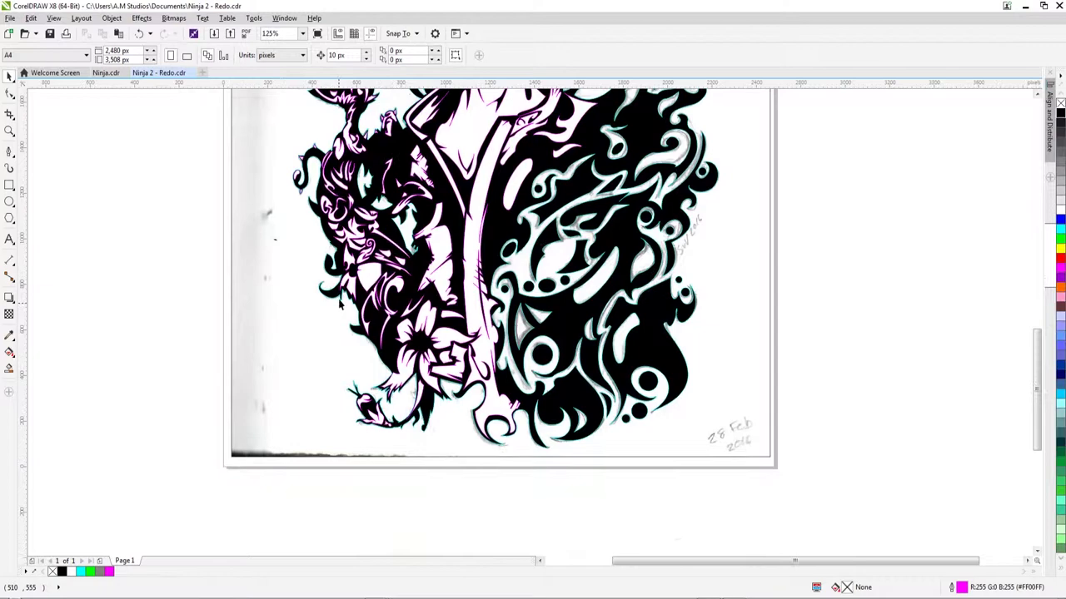
scroll(744, 366, up, 1)
scroll(744, 366, down, 1)
scroll(743, 366, down, 1)
Unlock the scanned sketch and move it beside the page, and remove the coloured outlines from the black artwork
right_click(743, 367)
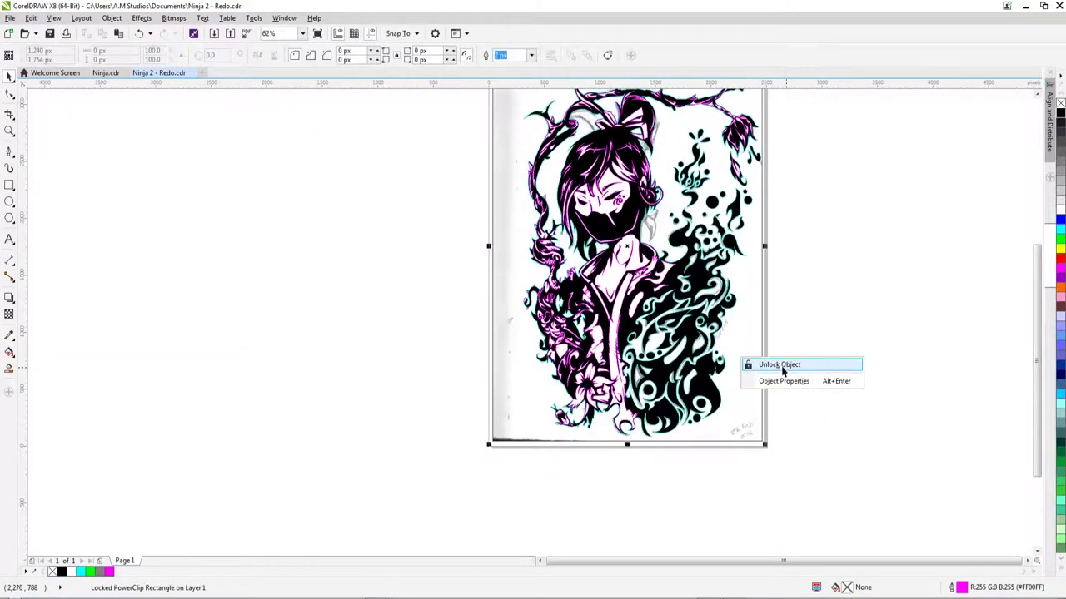
click(760, 362)
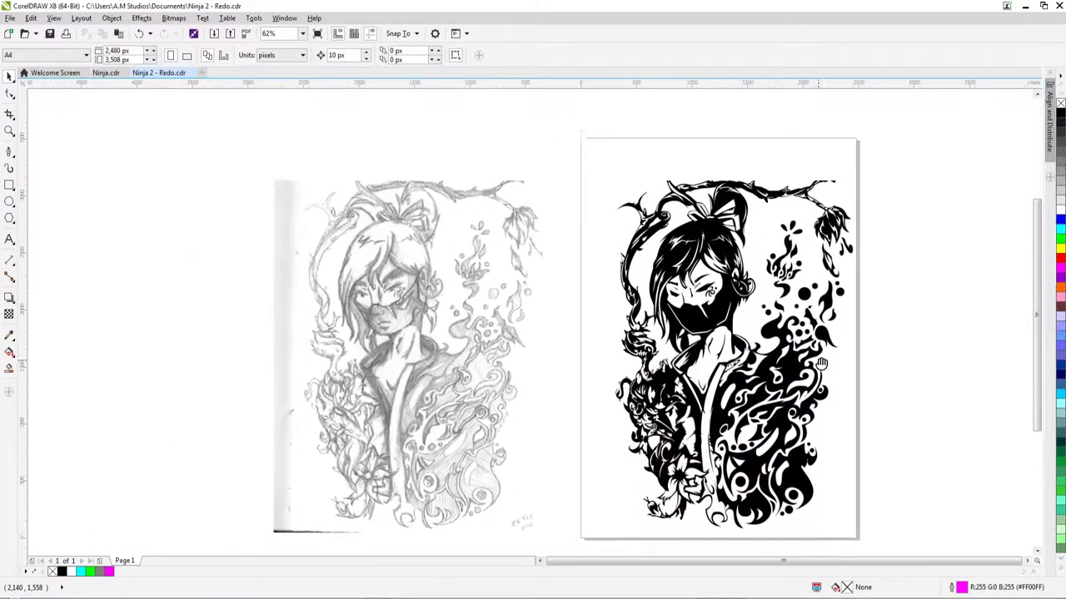
drag(947, 398, 854, 391)
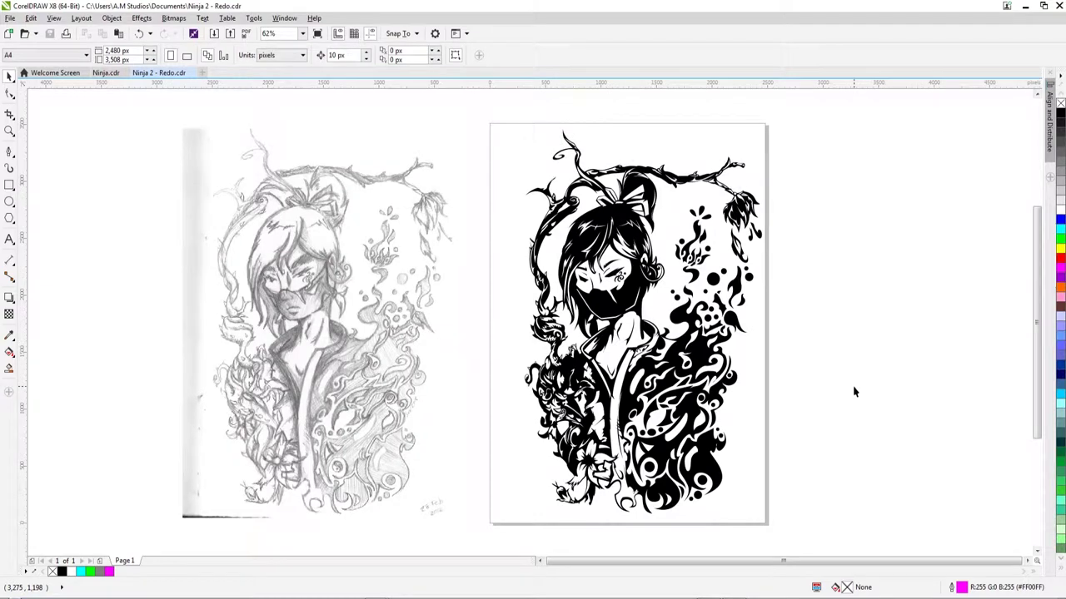